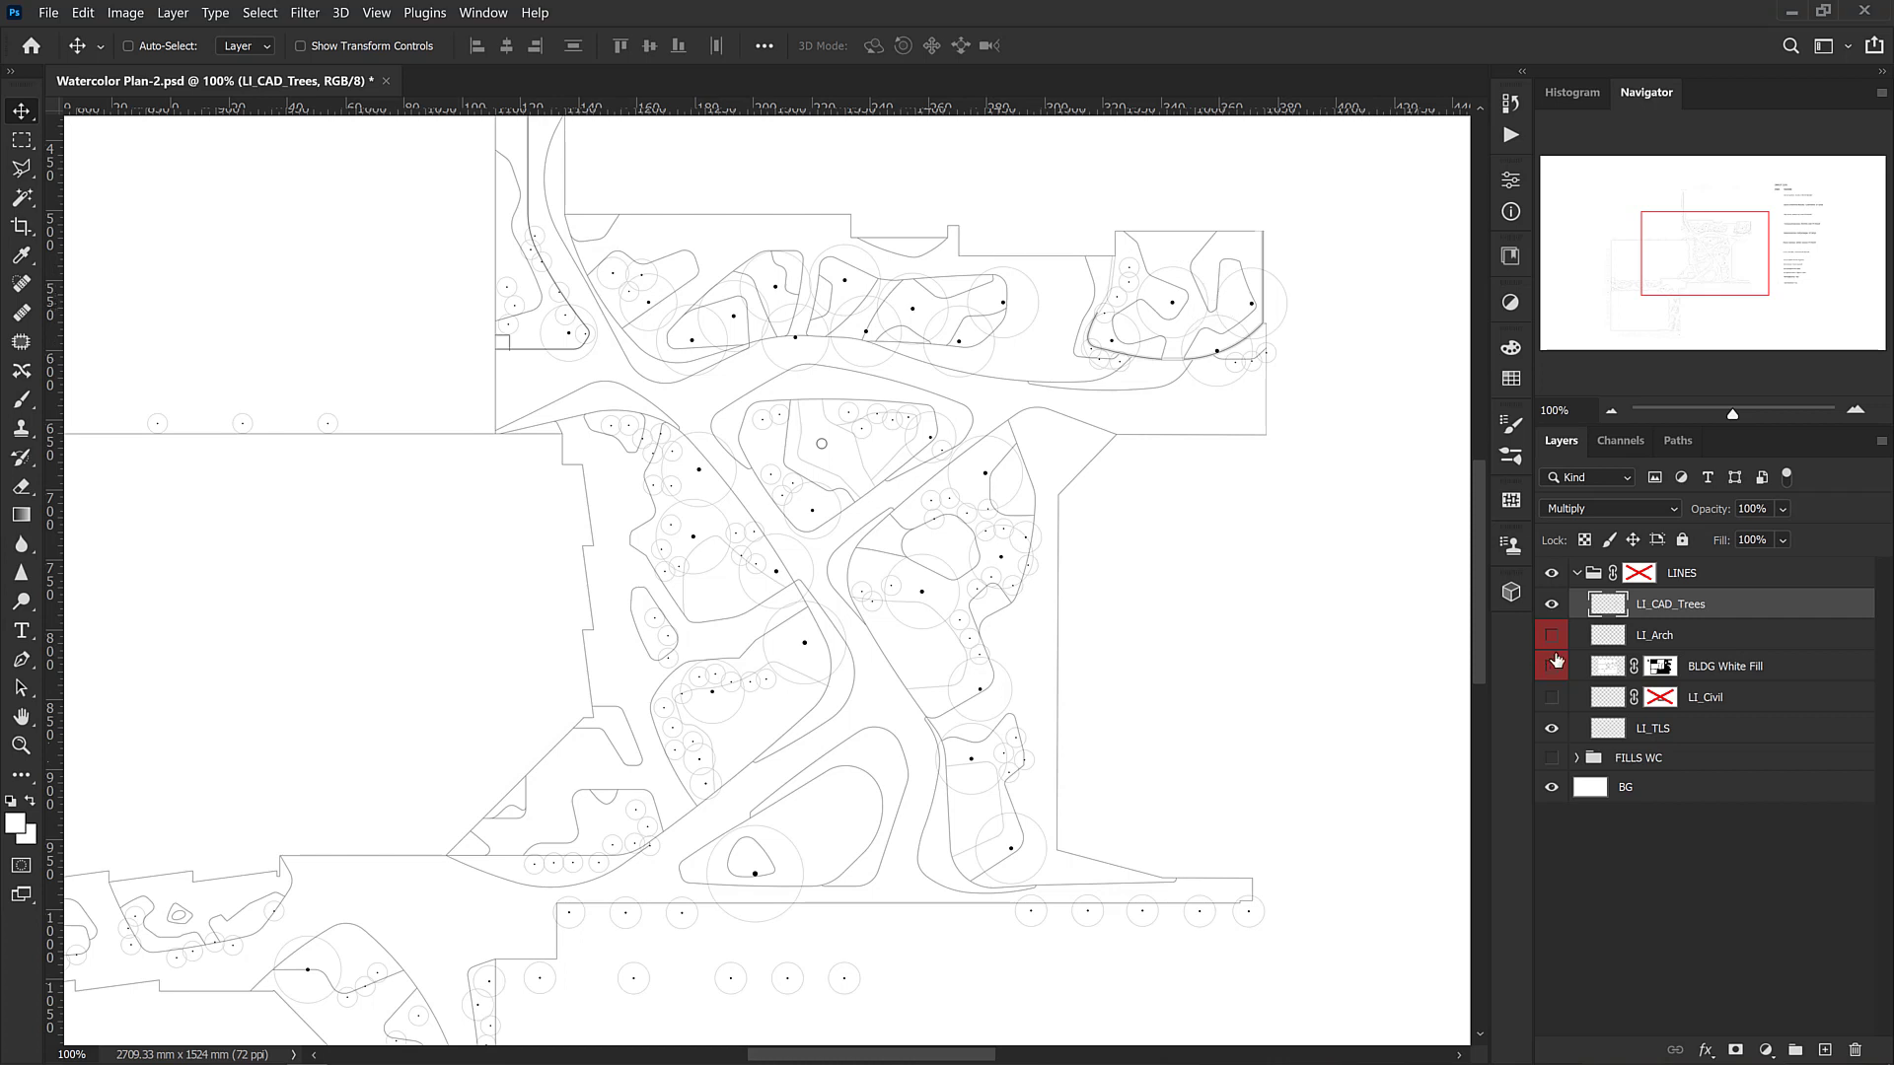
Toggle the LI_TLS layer's visibility to check its linework, and collapse the LINES group
{"action": "left_click", "coordinate": [1552, 729]}
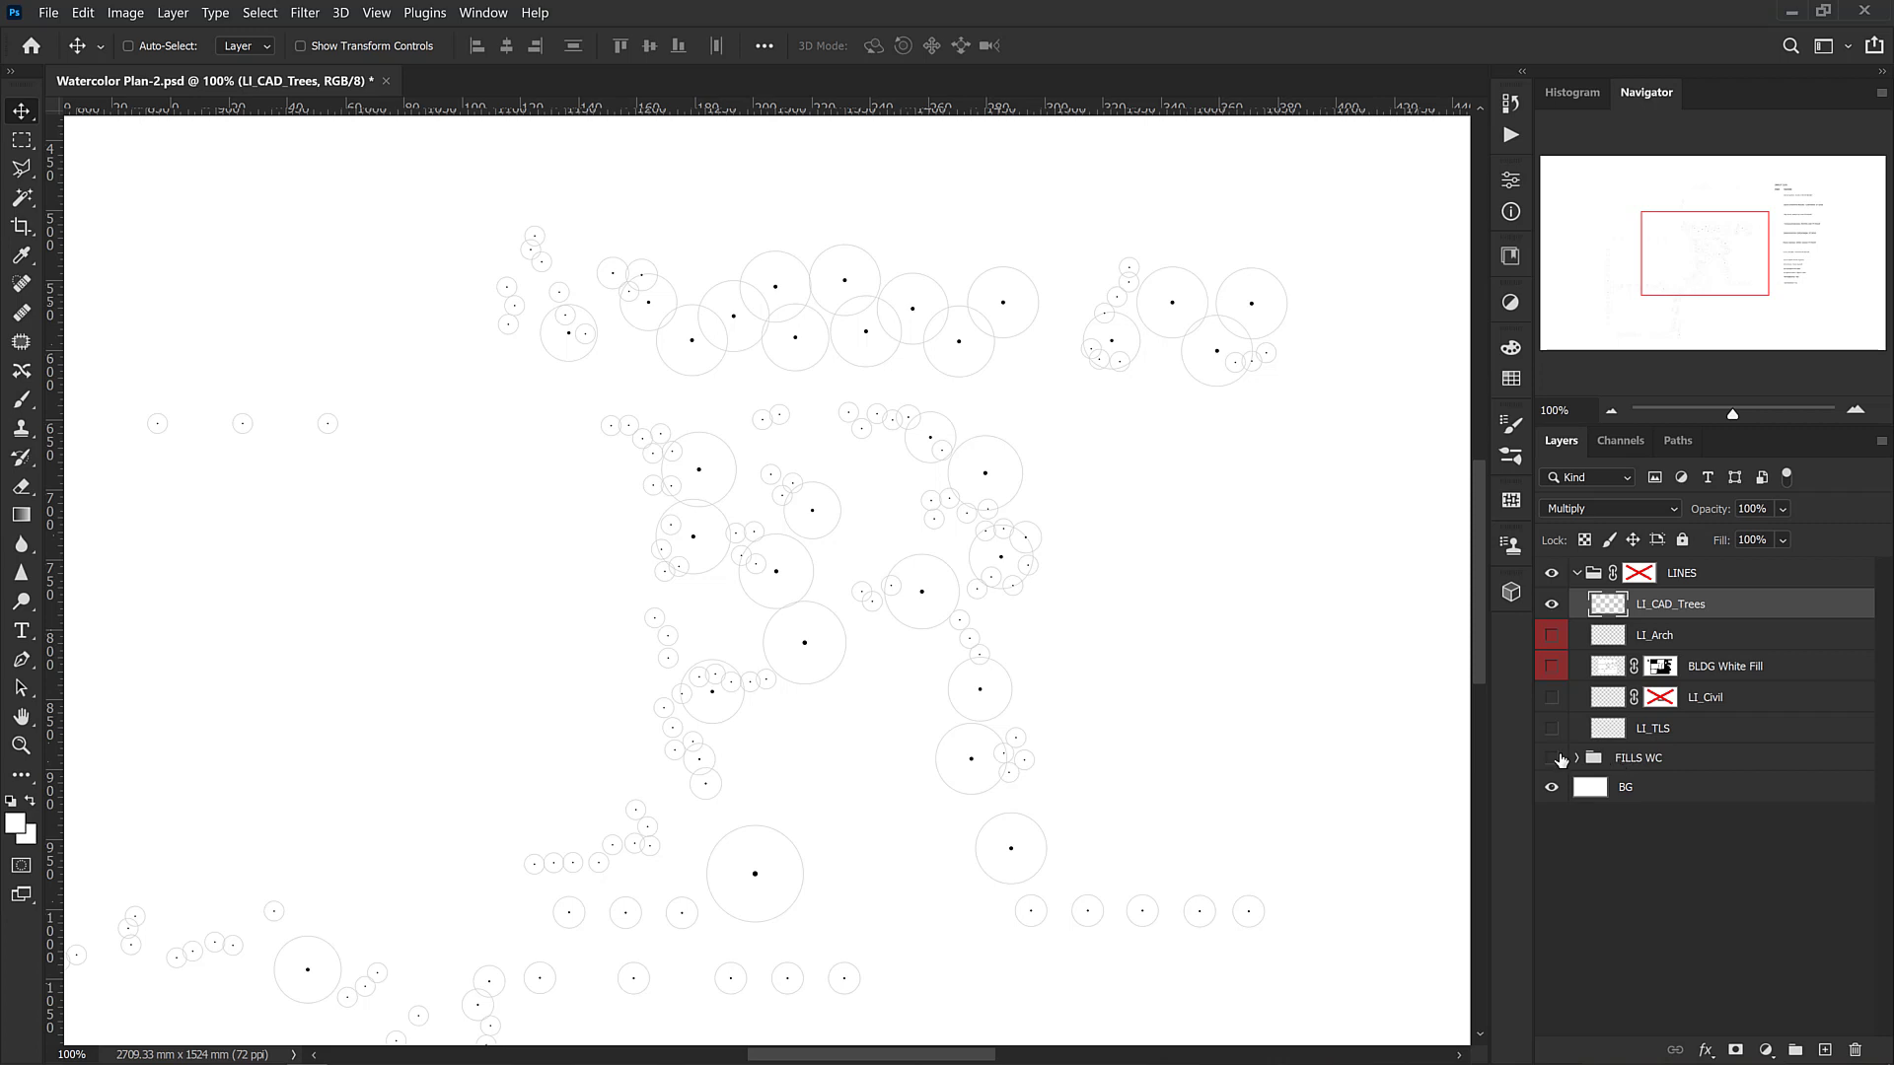
{"action": "left_click", "coordinate": [1552, 735]}
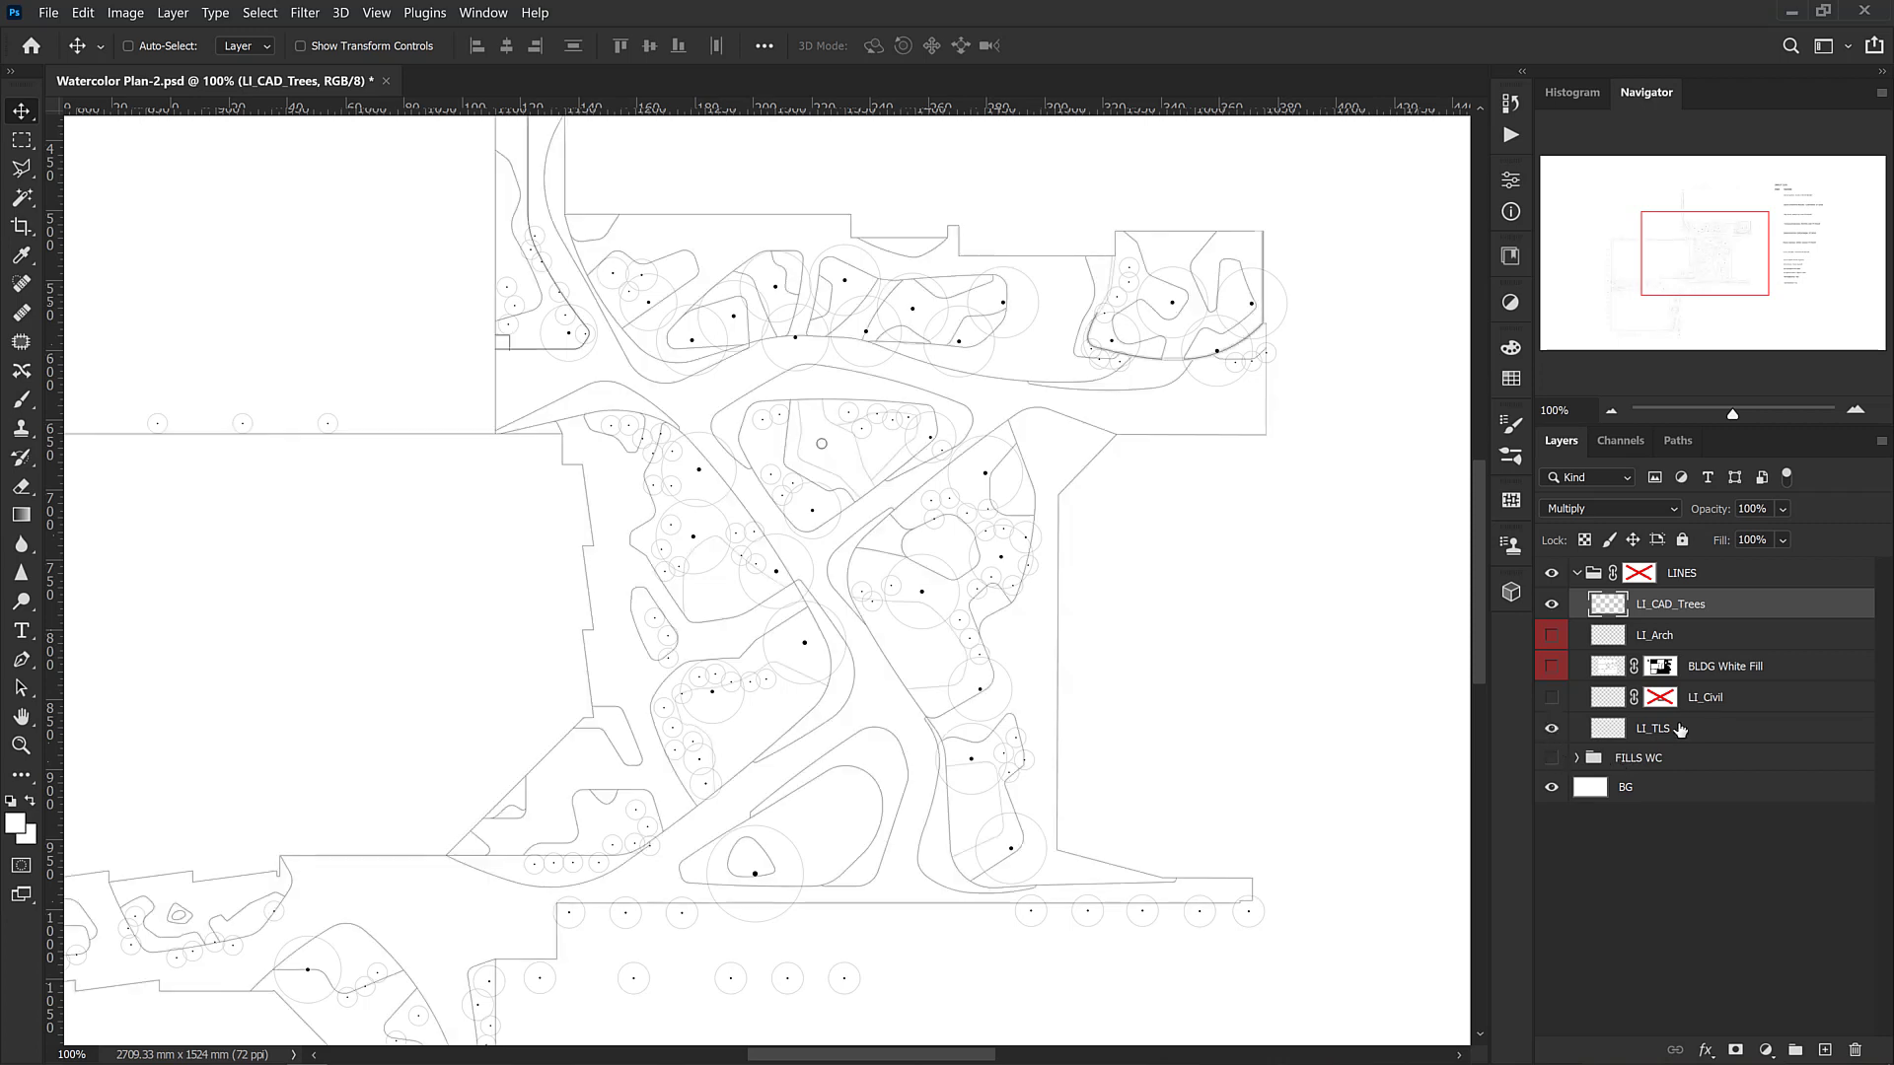
{"action": "left_click", "coordinate": [1578, 573]}
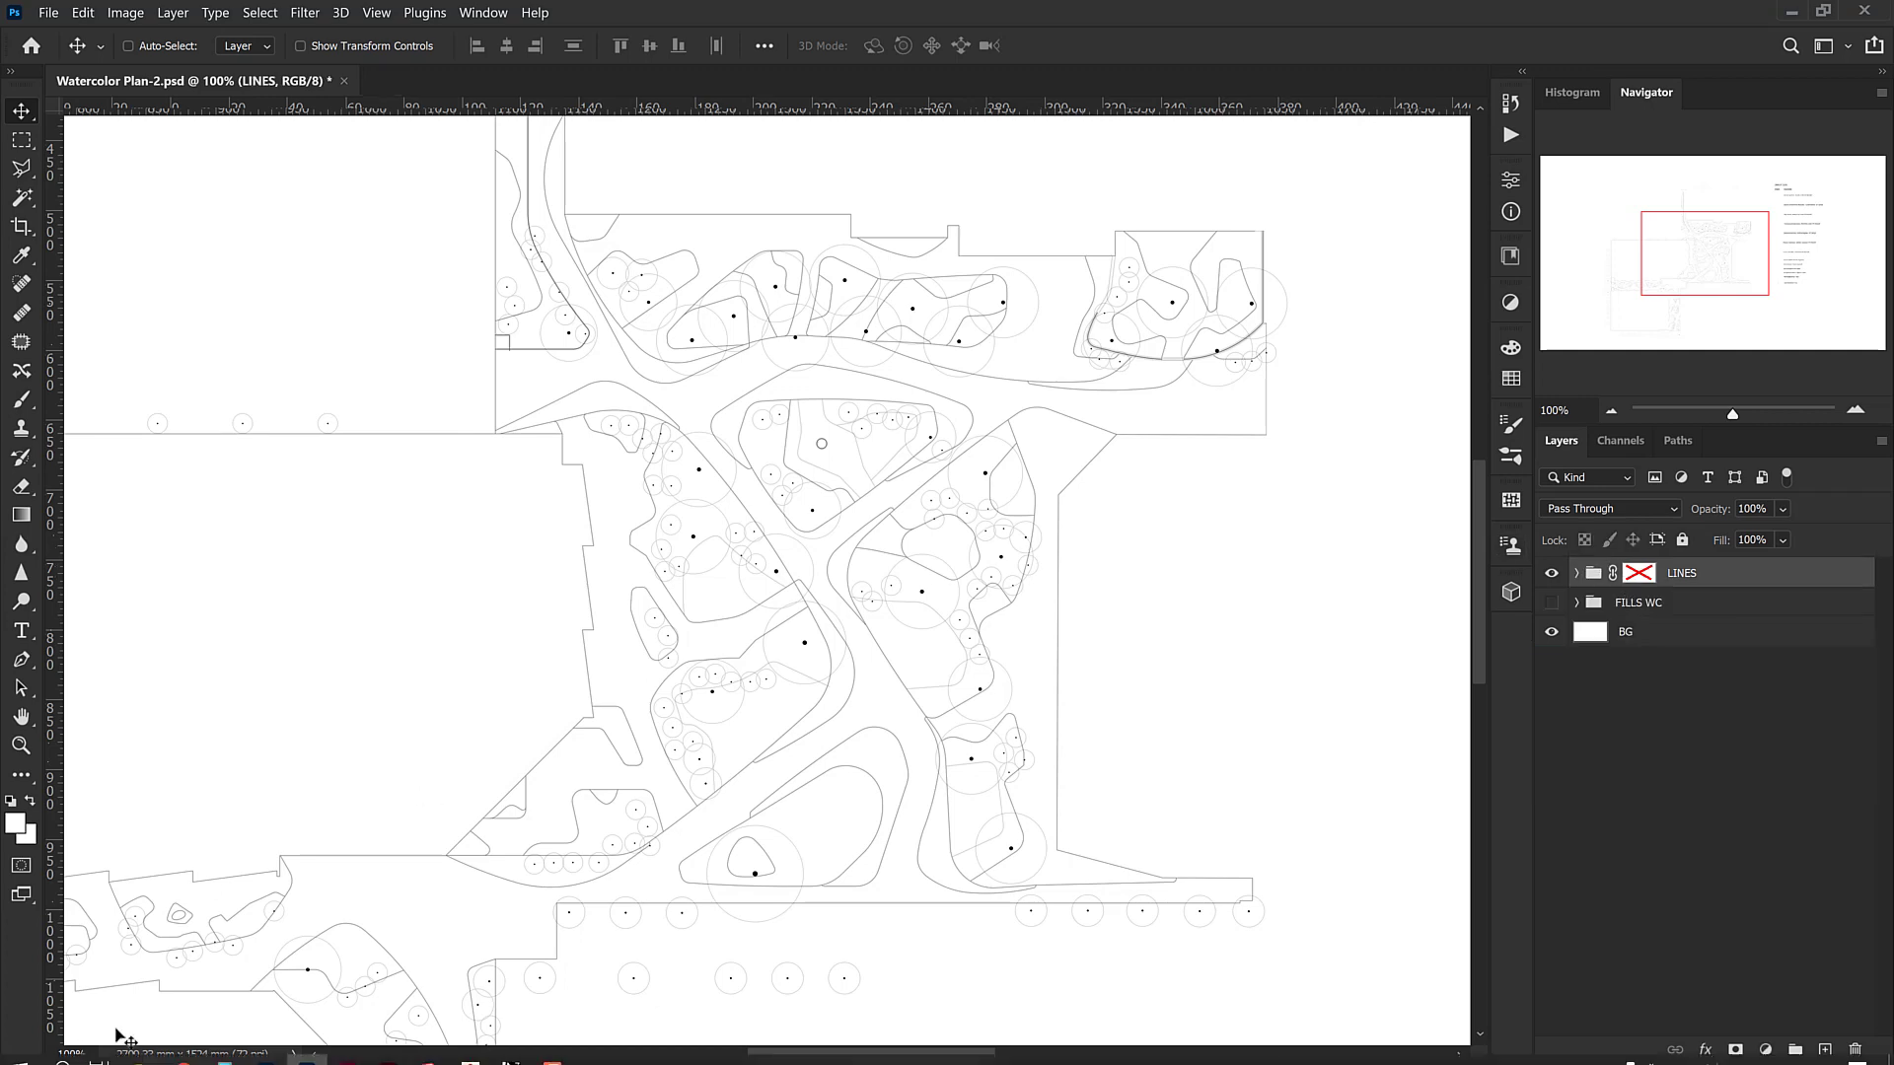
Switch to File Explorer, browse to Photoshop > Trees > Plan, and open the loevtaeppe_hvid image in Photoshop as its own document
{"action": "left_click", "coordinate": [142, 1047]}
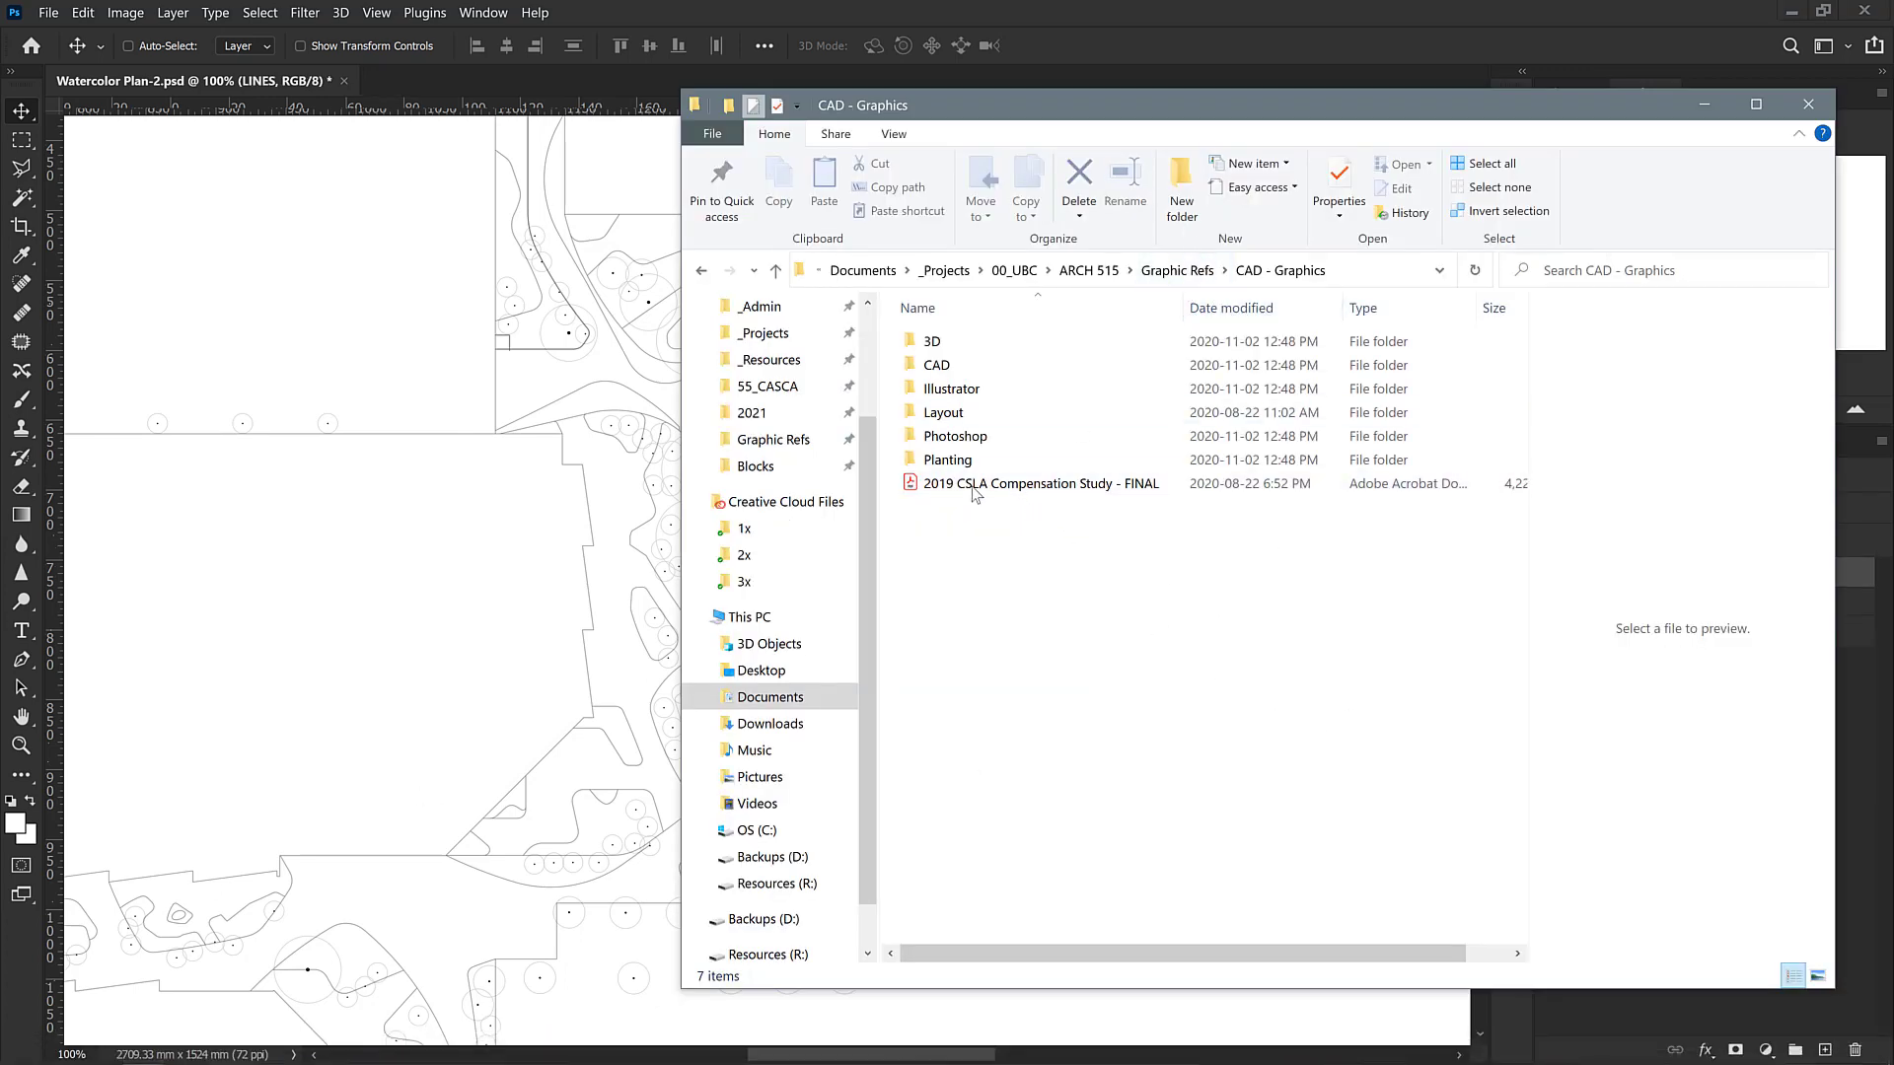
{"action": "double_click", "coordinate": [959, 444]}
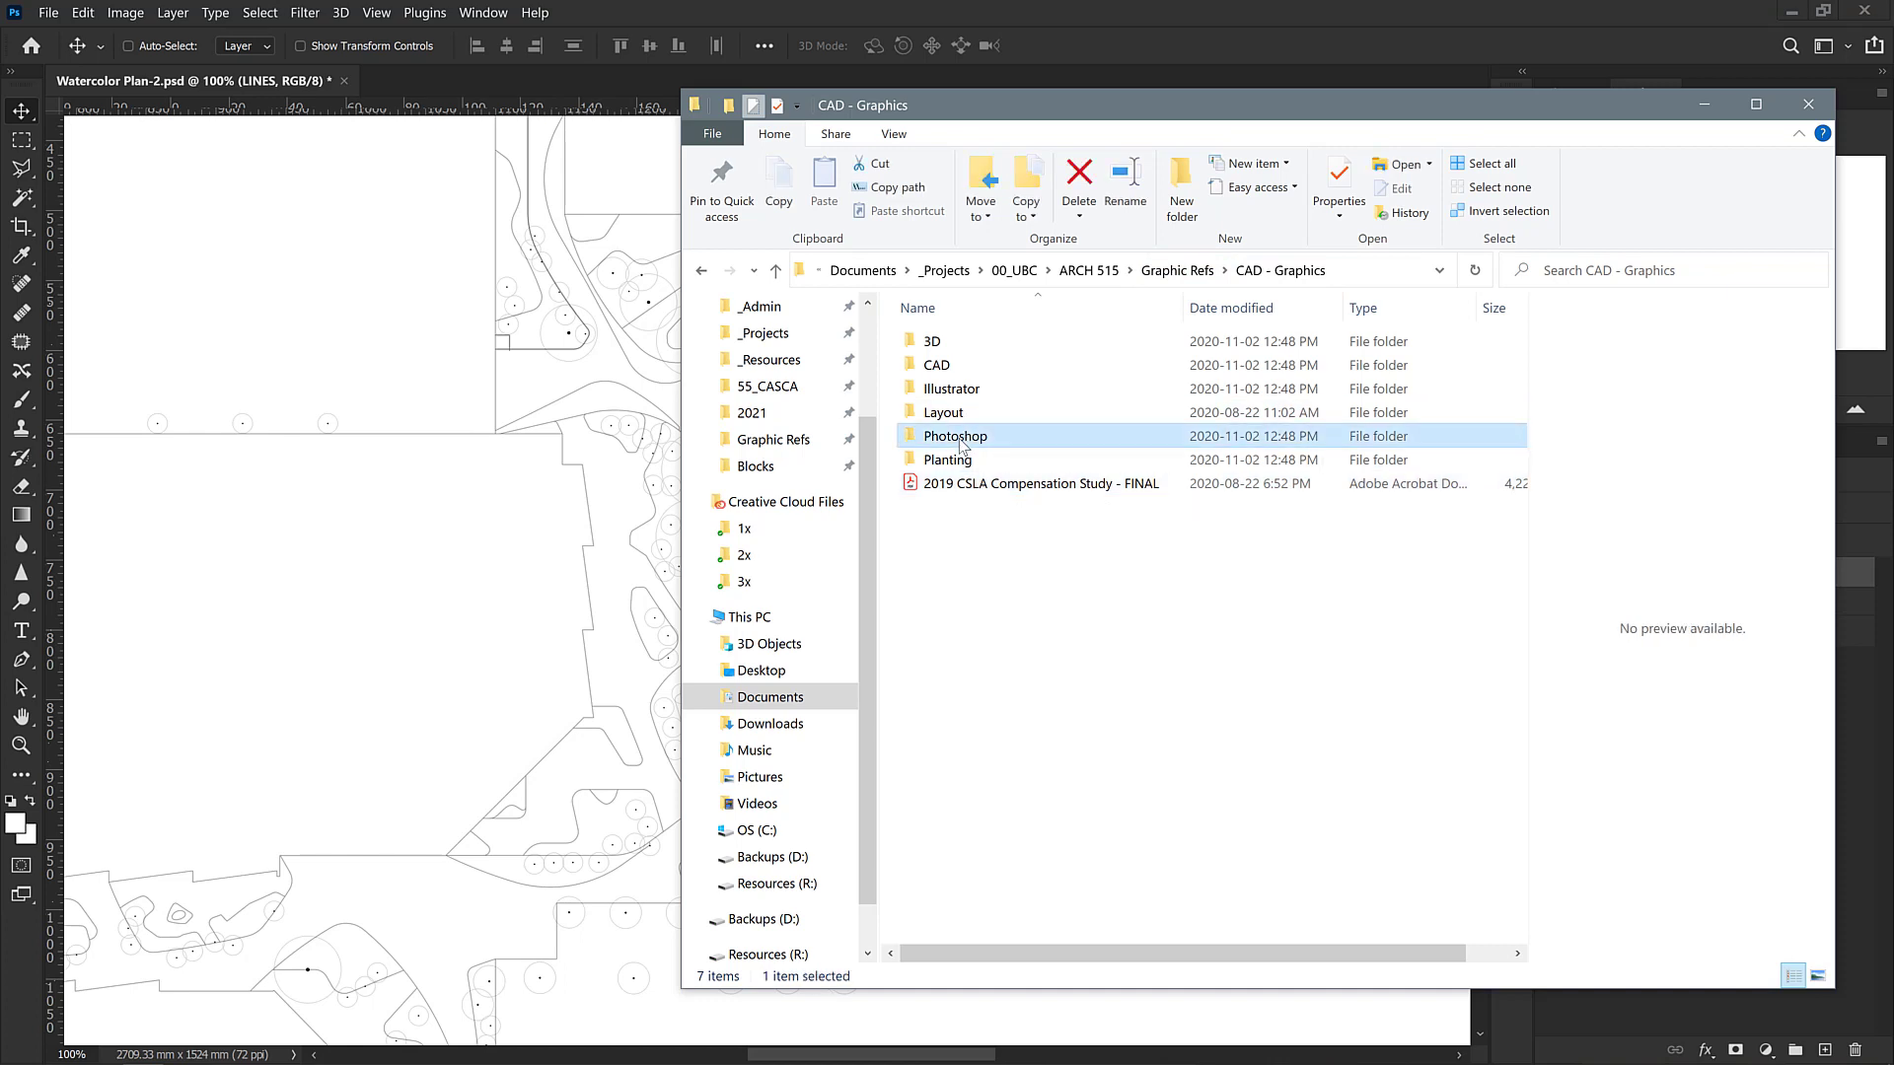
{"action": "double_click", "coordinate": [948, 534]}
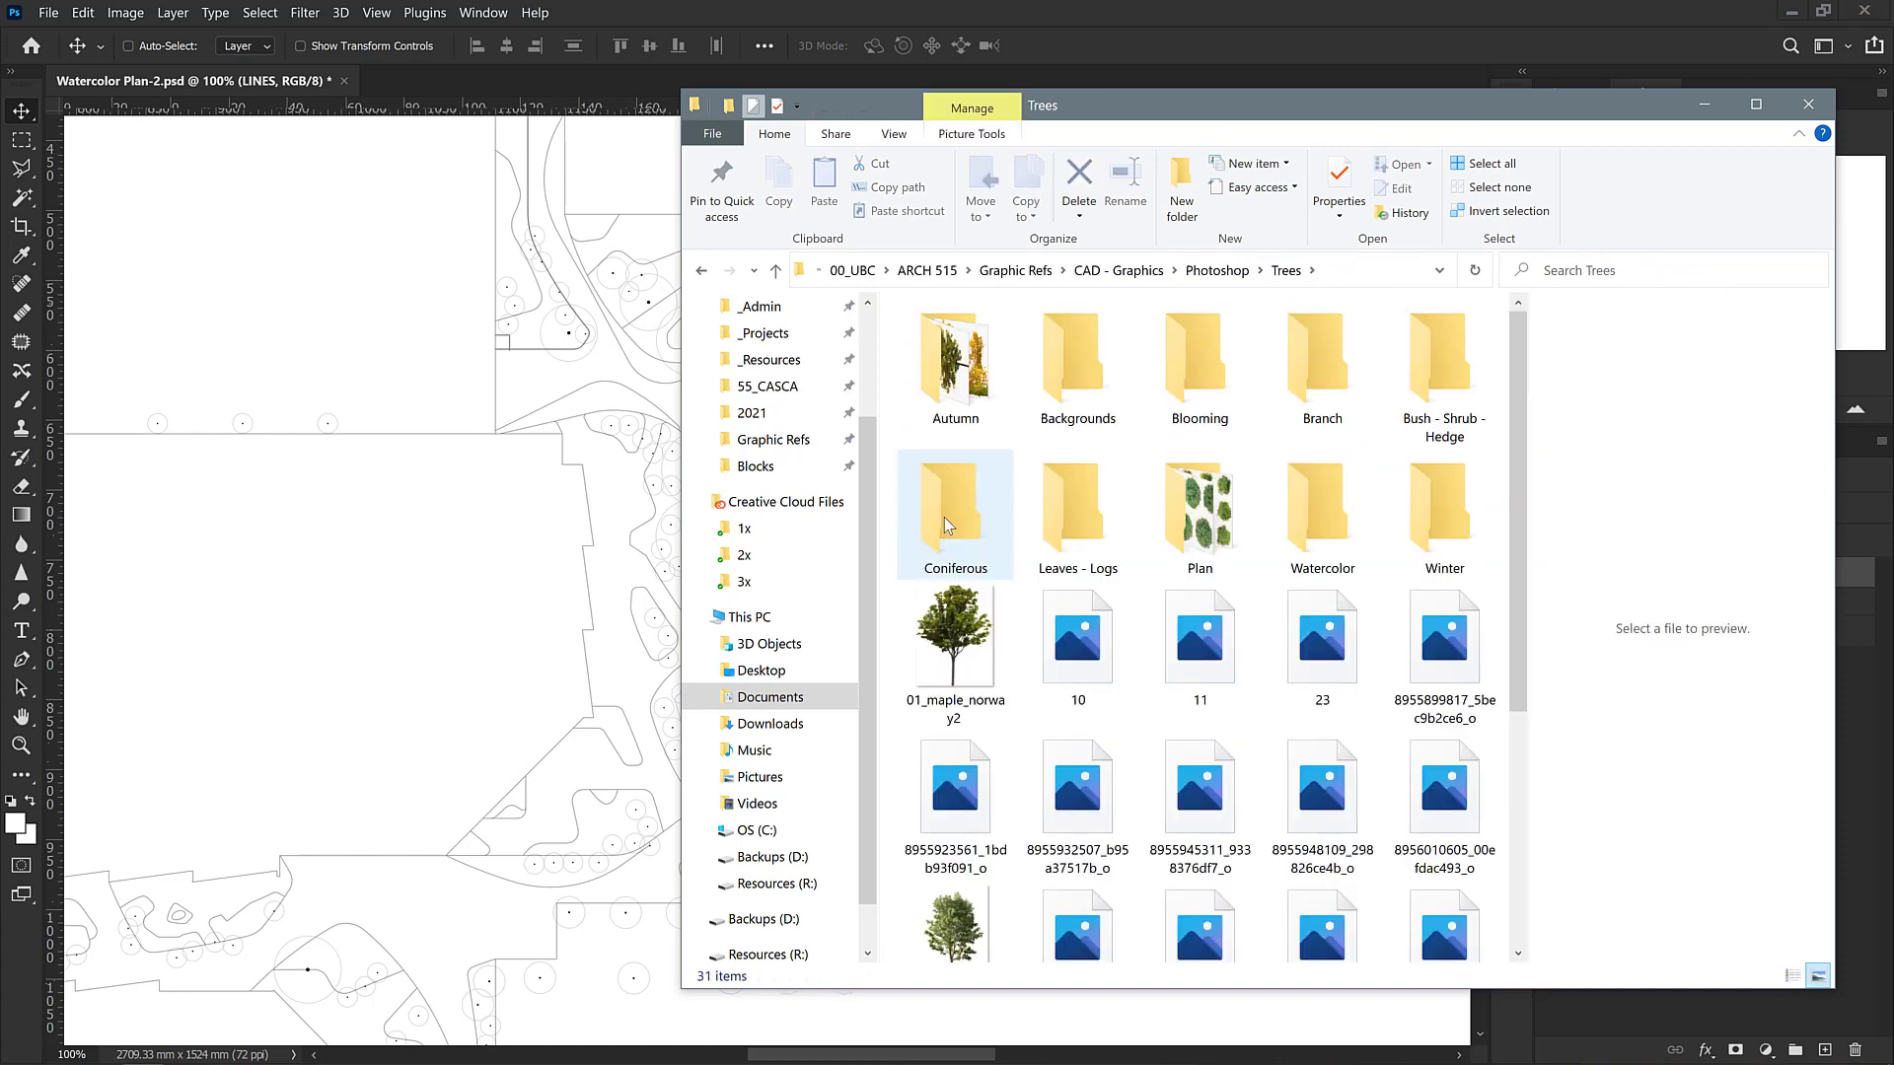
{"action": "left_click", "coordinate": [1191, 527]}
{"action": "double_click", "coordinate": [1190, 530]}
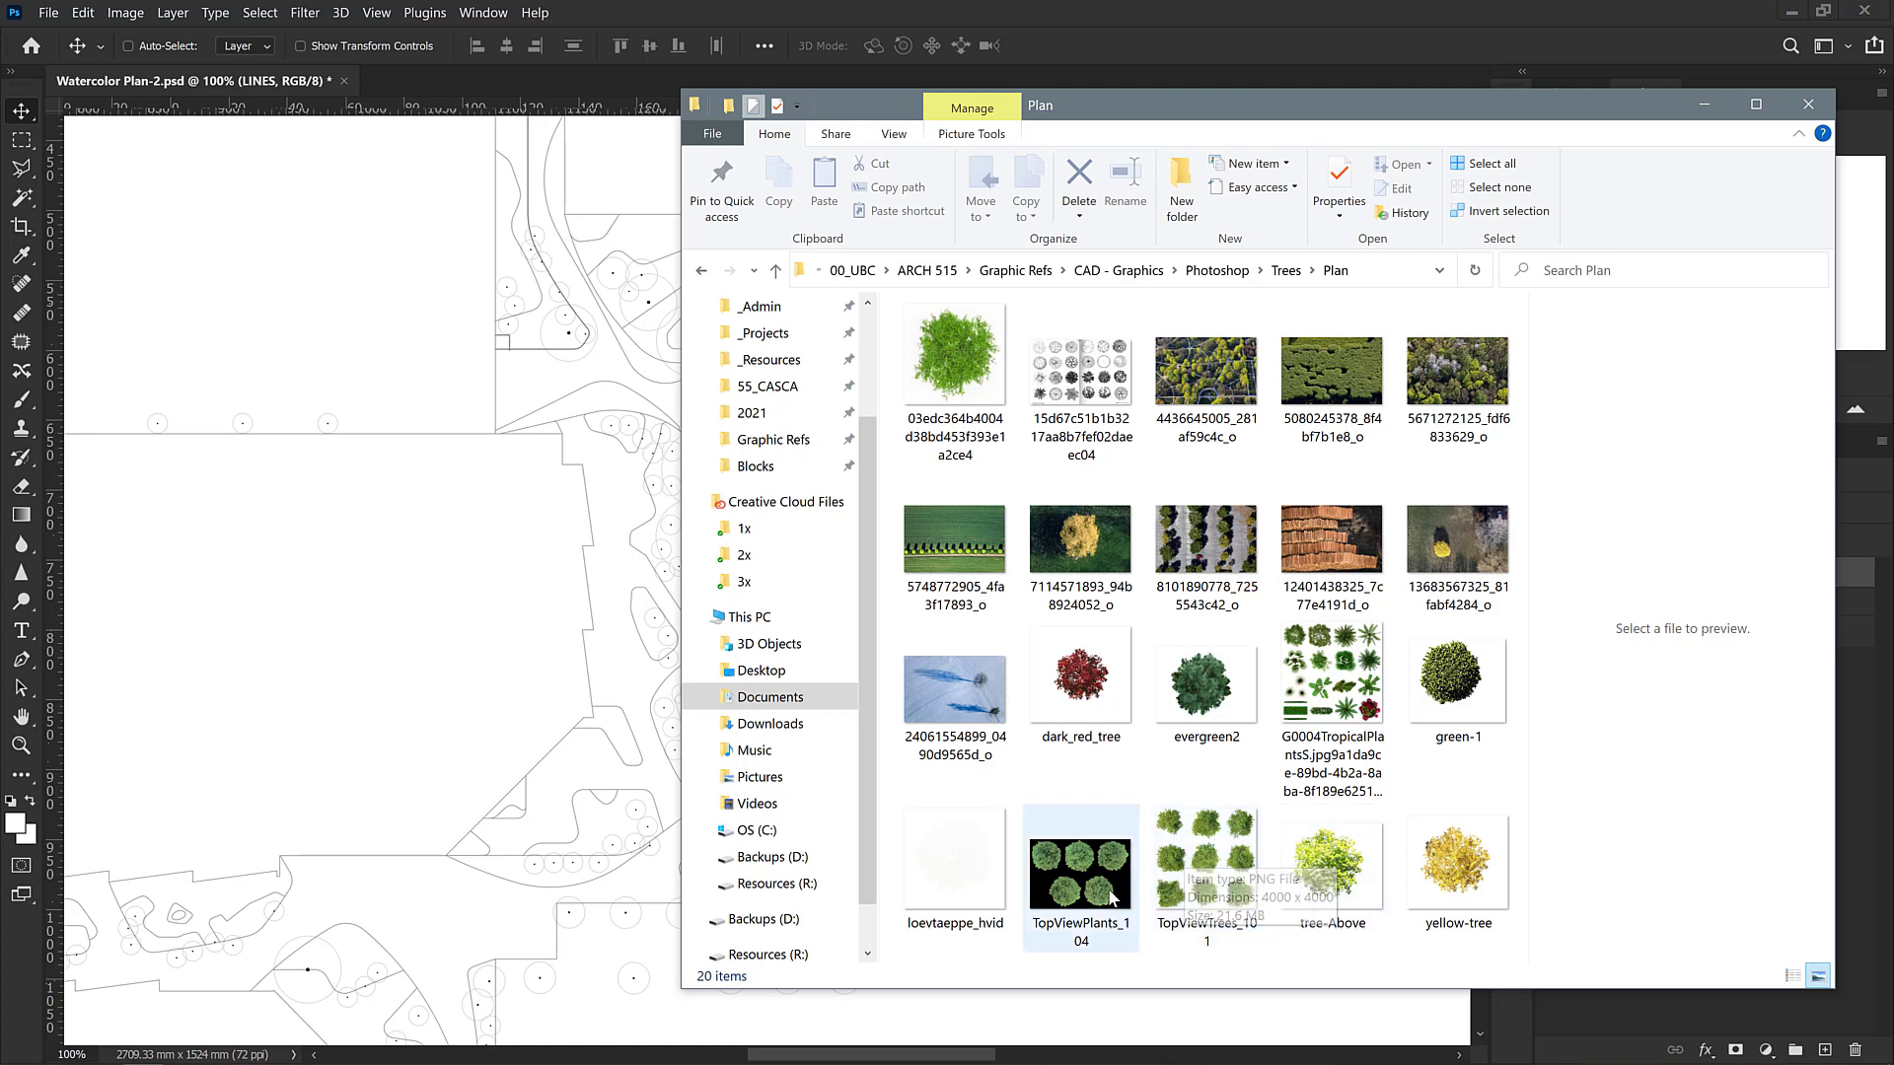
{"action": "left_click", "coordinate": [957, 856]}
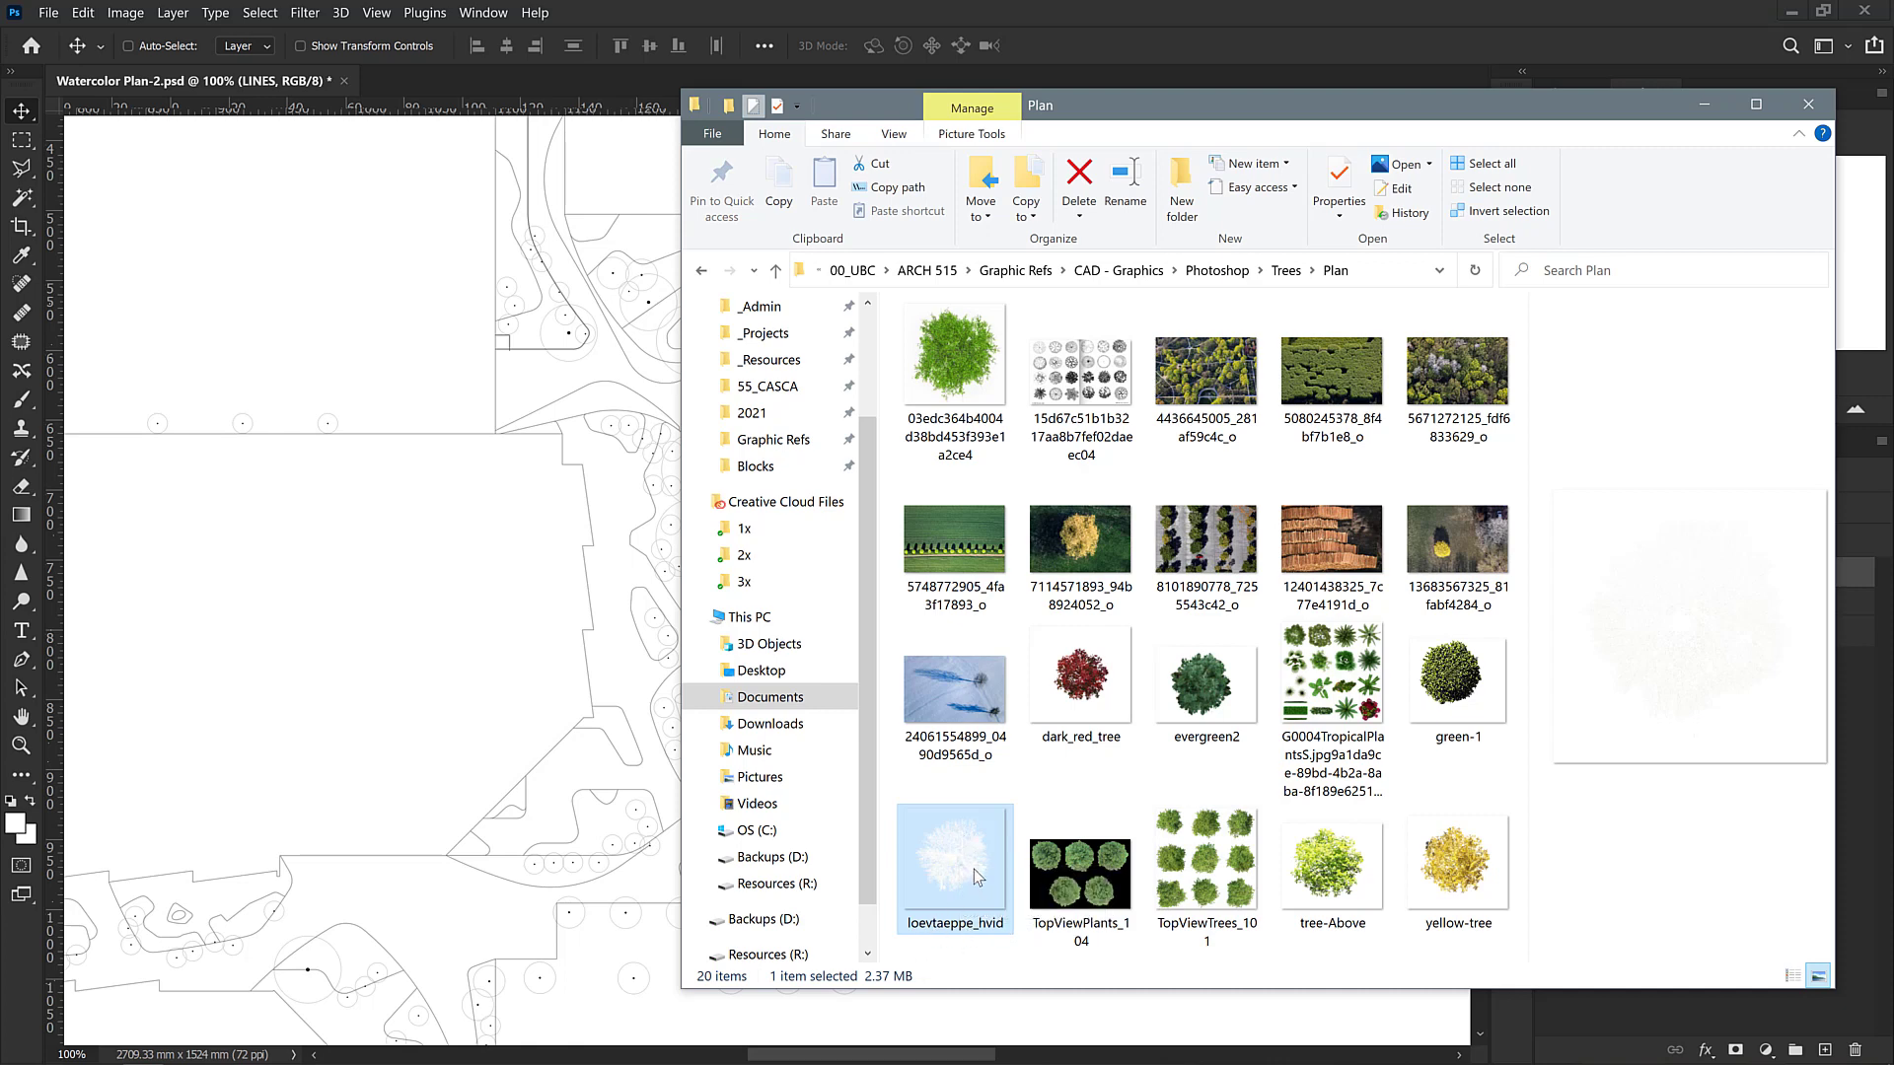
{"action": "left_click_drag", "start_coordinate": [965, 849], "coordinate": [928, 67]}
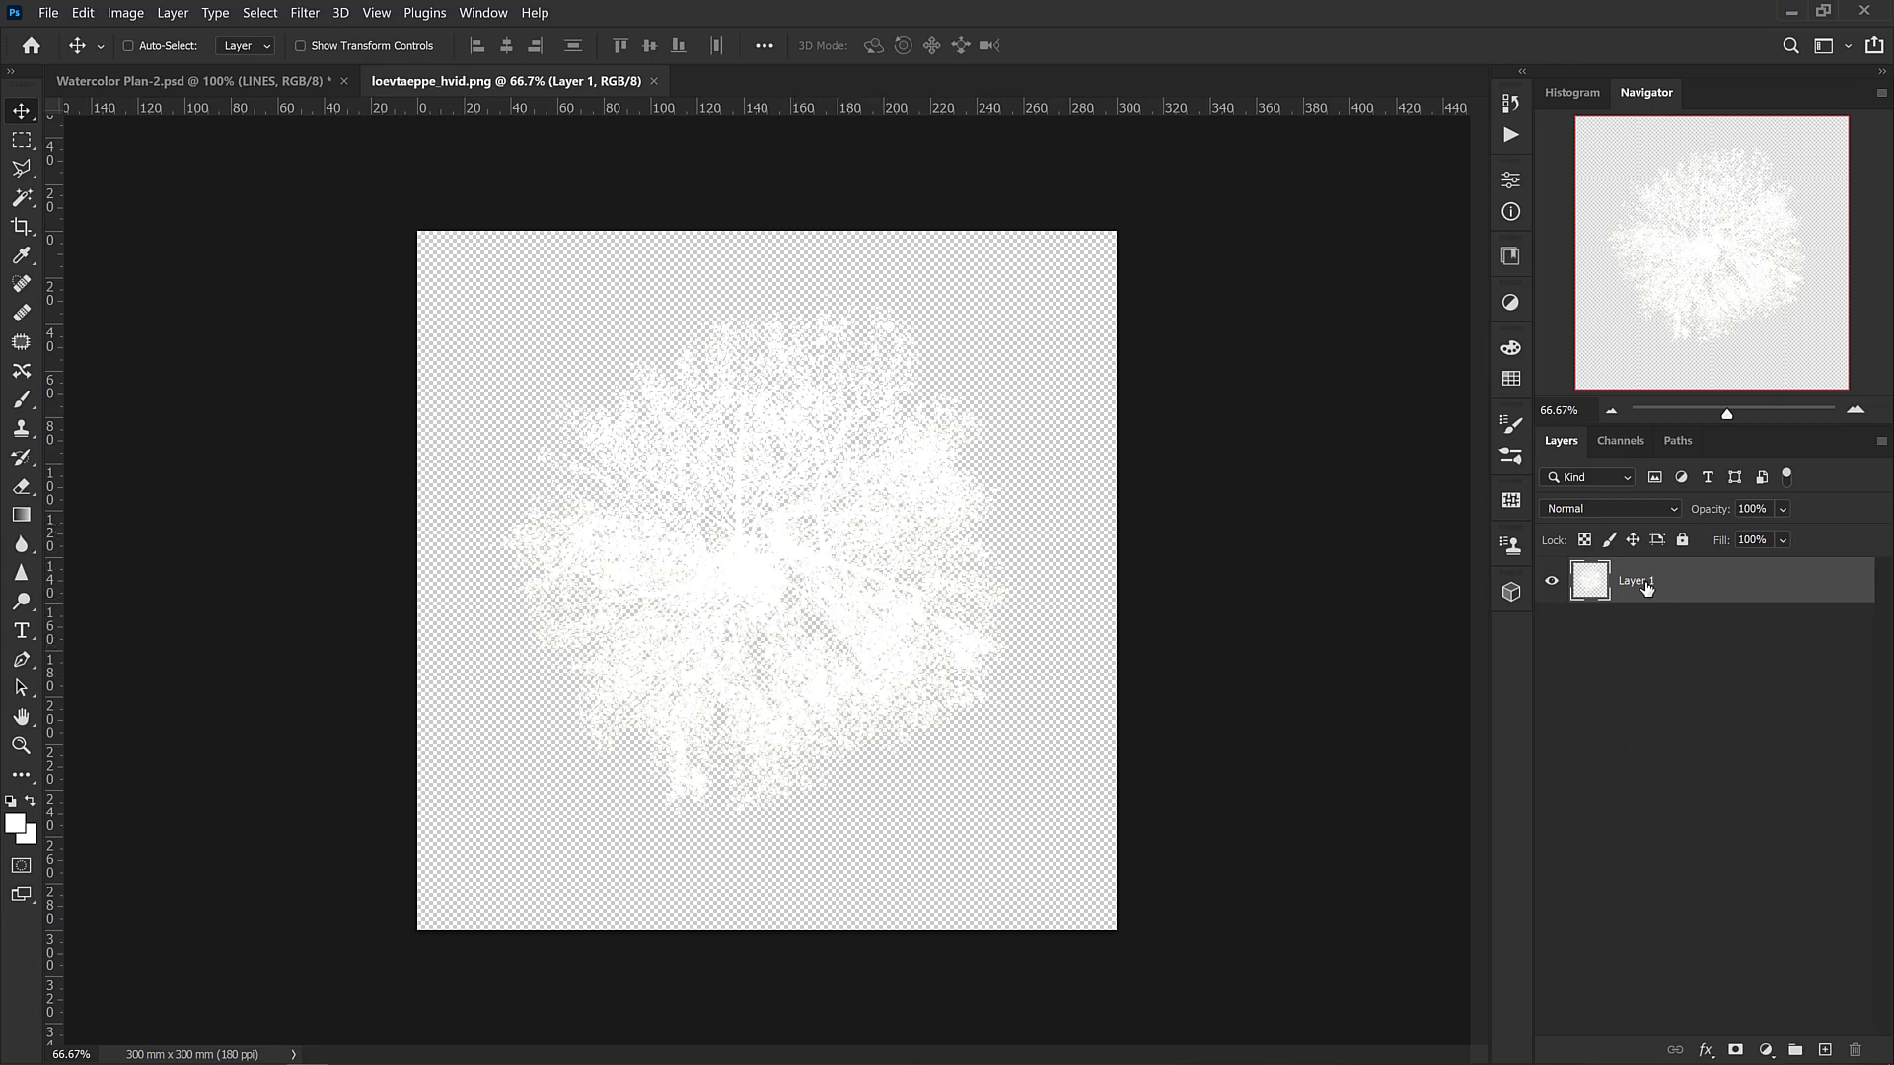
Add the green watercolor pattern overlay to Layer 1 with its scale set to 168%
{"action": "double_click", "coordinate": [1703, 585]}
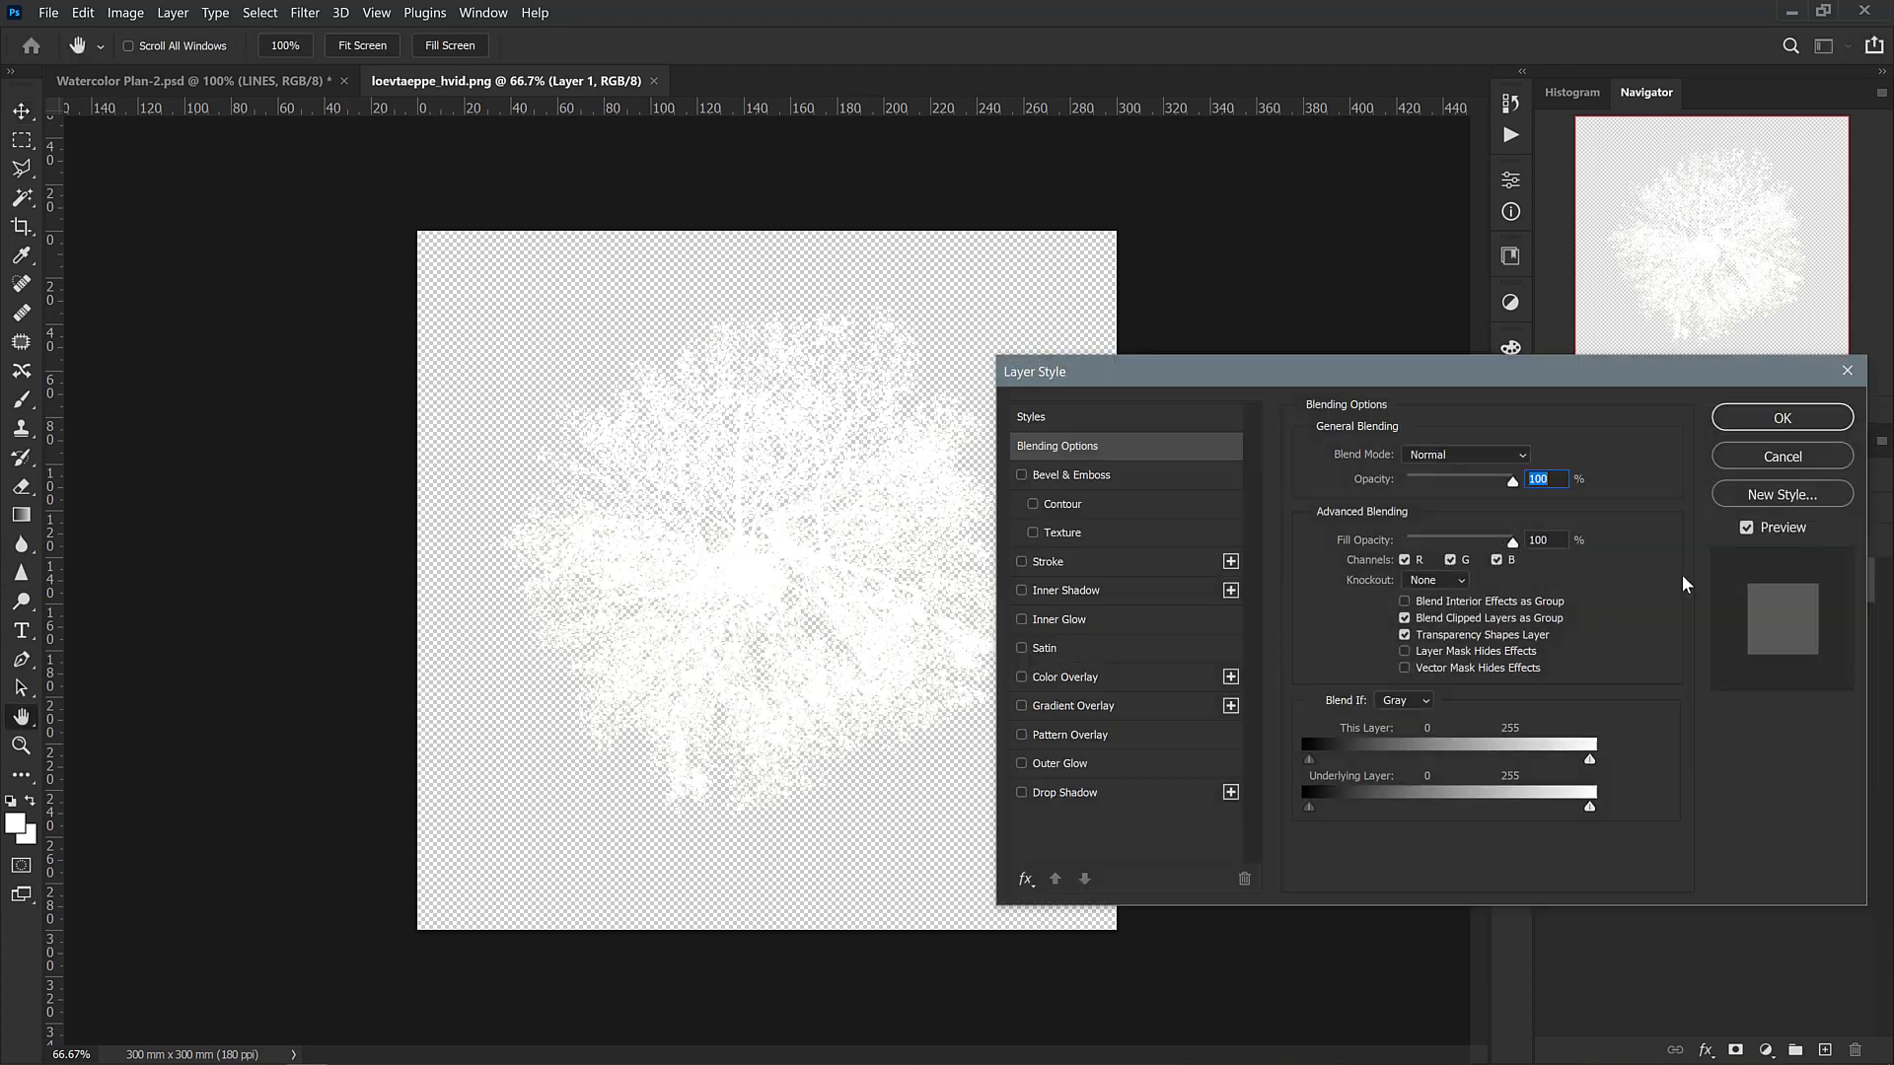
{"action": "left_click", "coordinate": [1056, 732]}
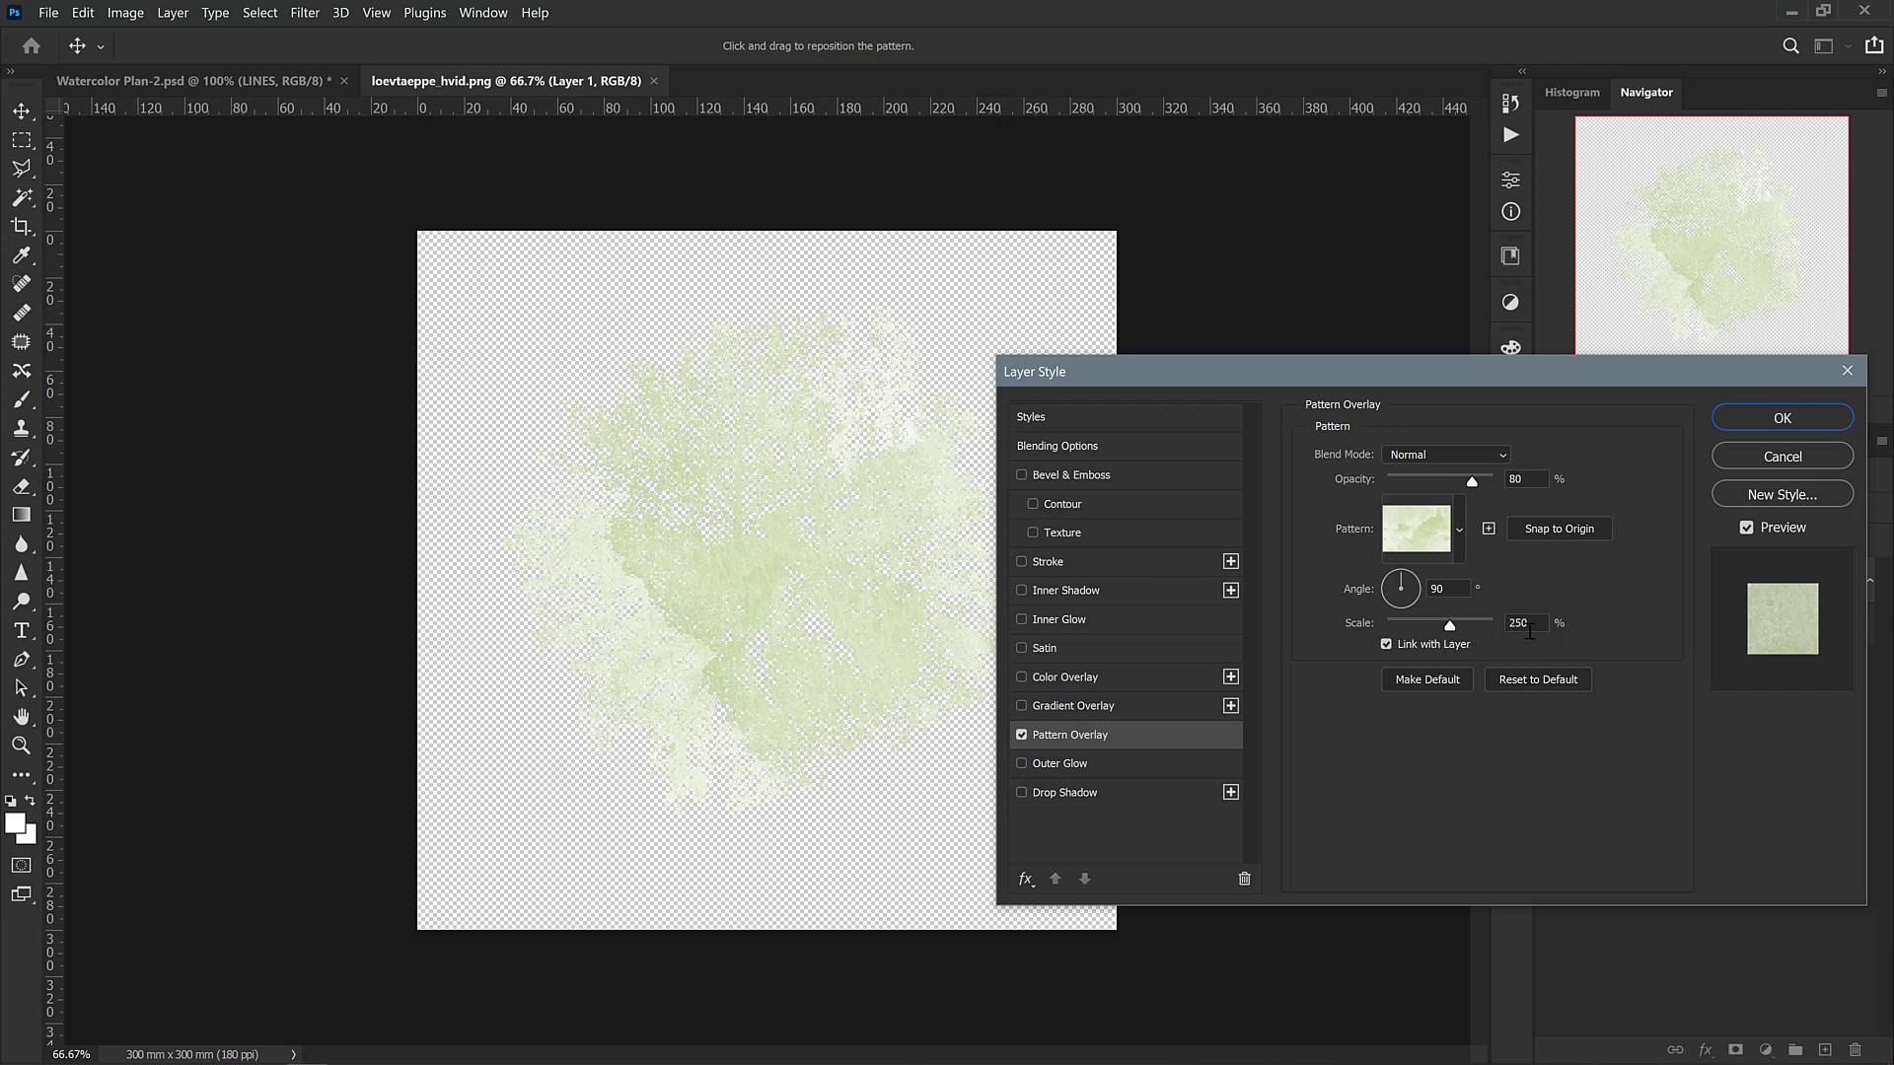
{"action": "left_click", "coordinate": [1532, 626]}
{"action": "left_click_drag", "start_coordinate": [1450, 625], "coordinate": [1450, 629]}
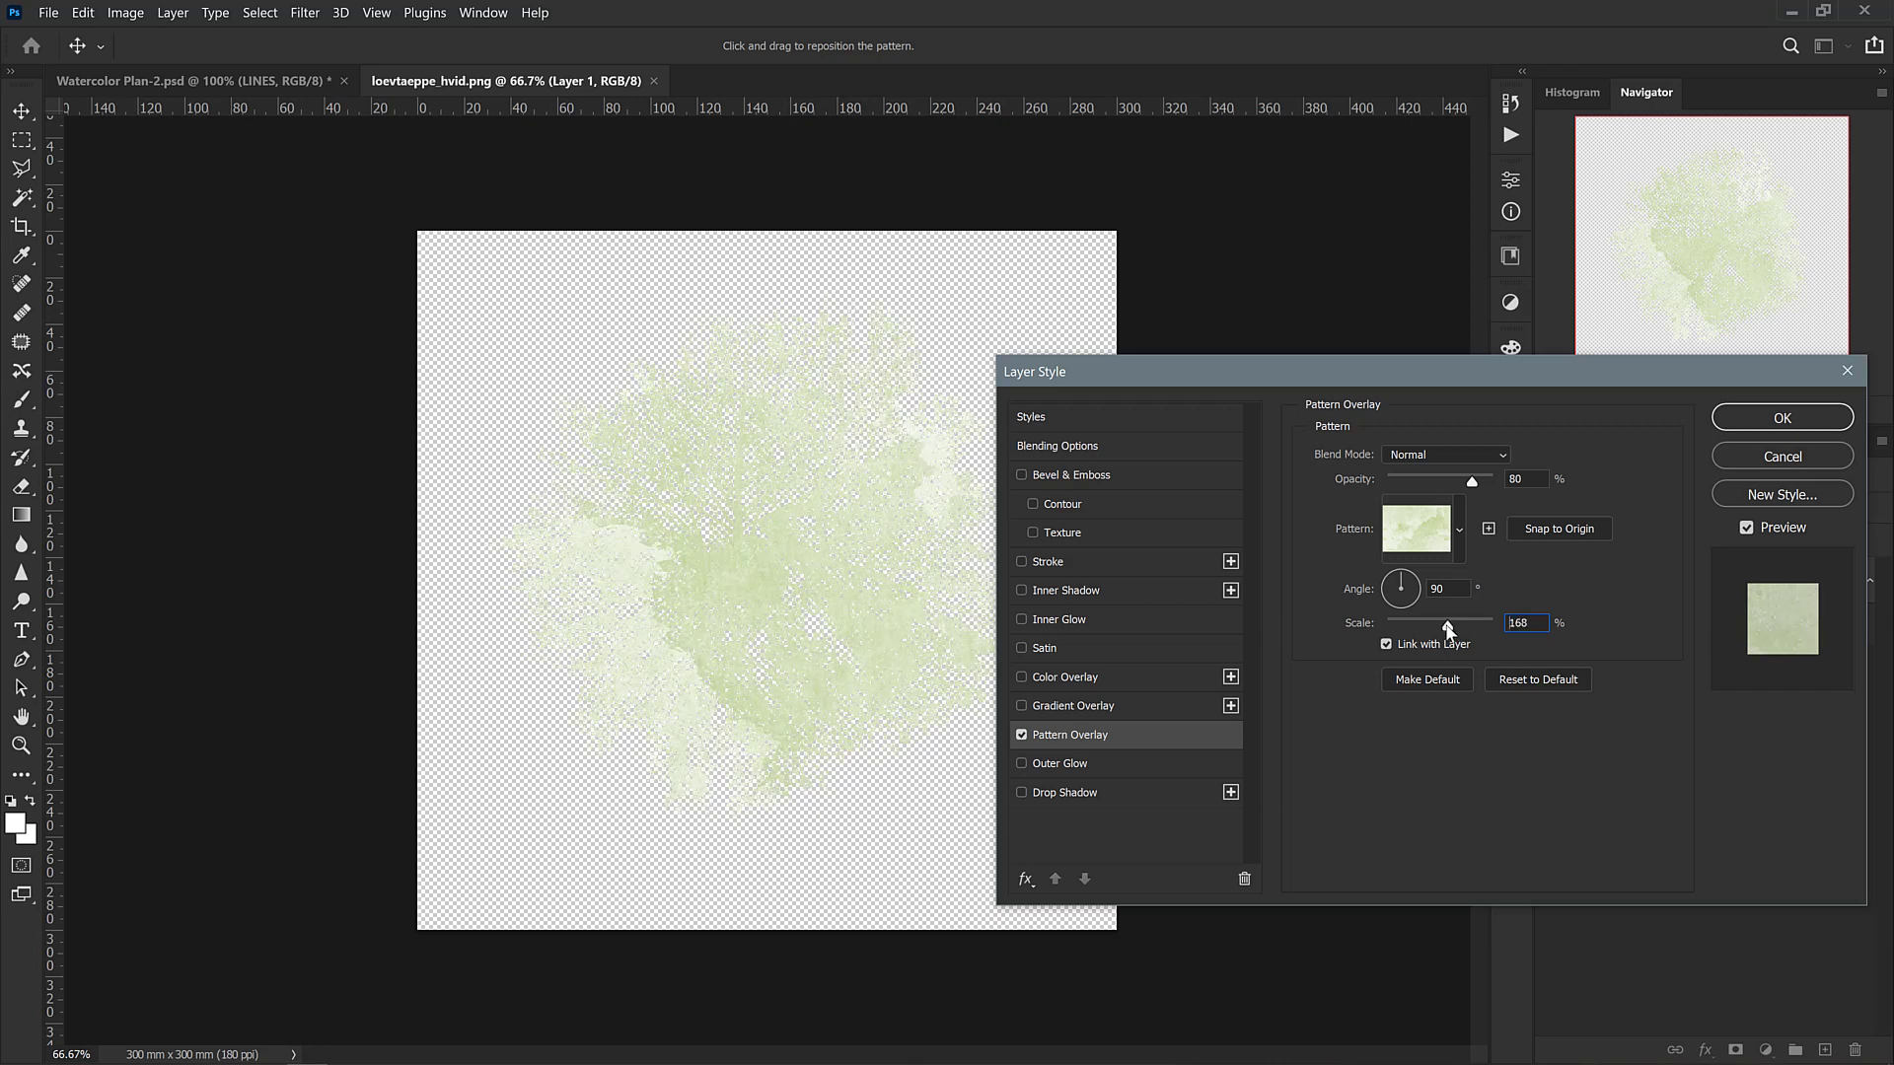
{"action": "left_click", "coordinate": [1446, 629]}
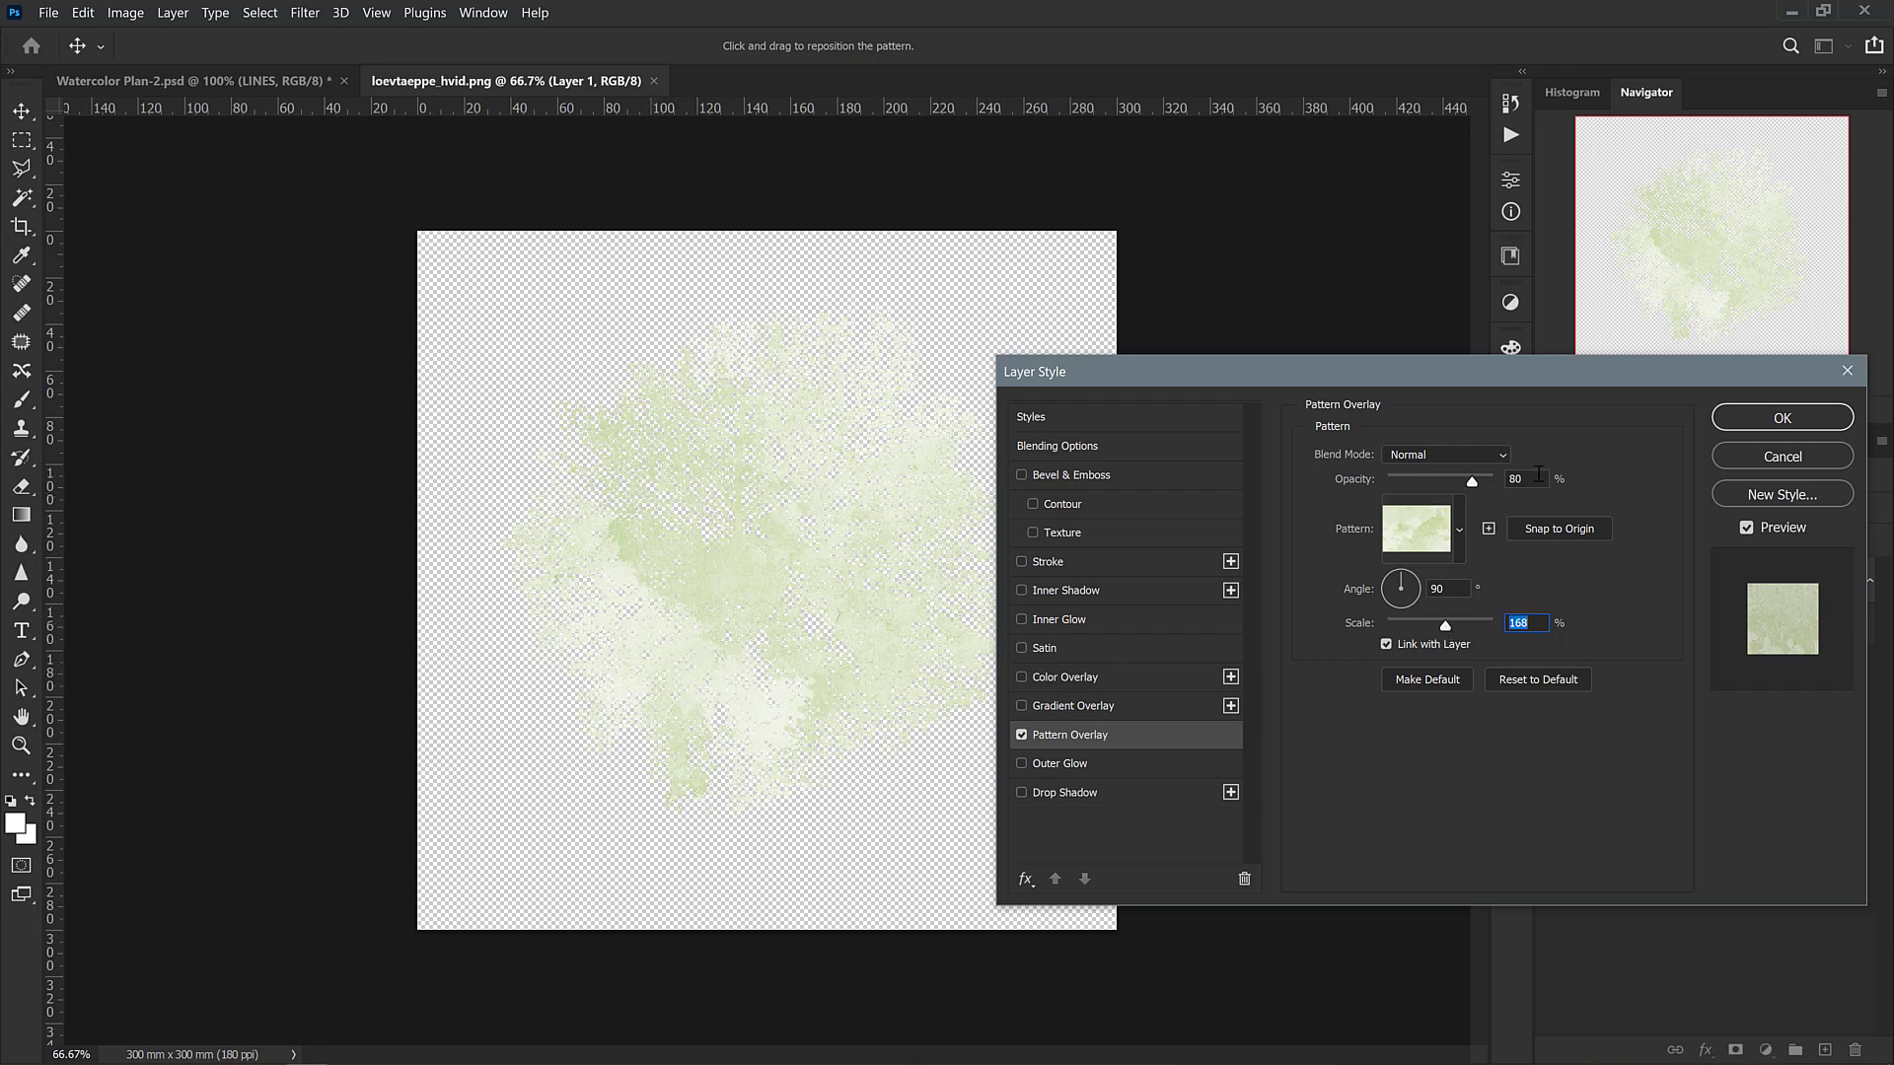
{"action": "left_click", "coordinate": [1531, 477]}
{"action": "left_click", "coordinate": [1785, 419]}
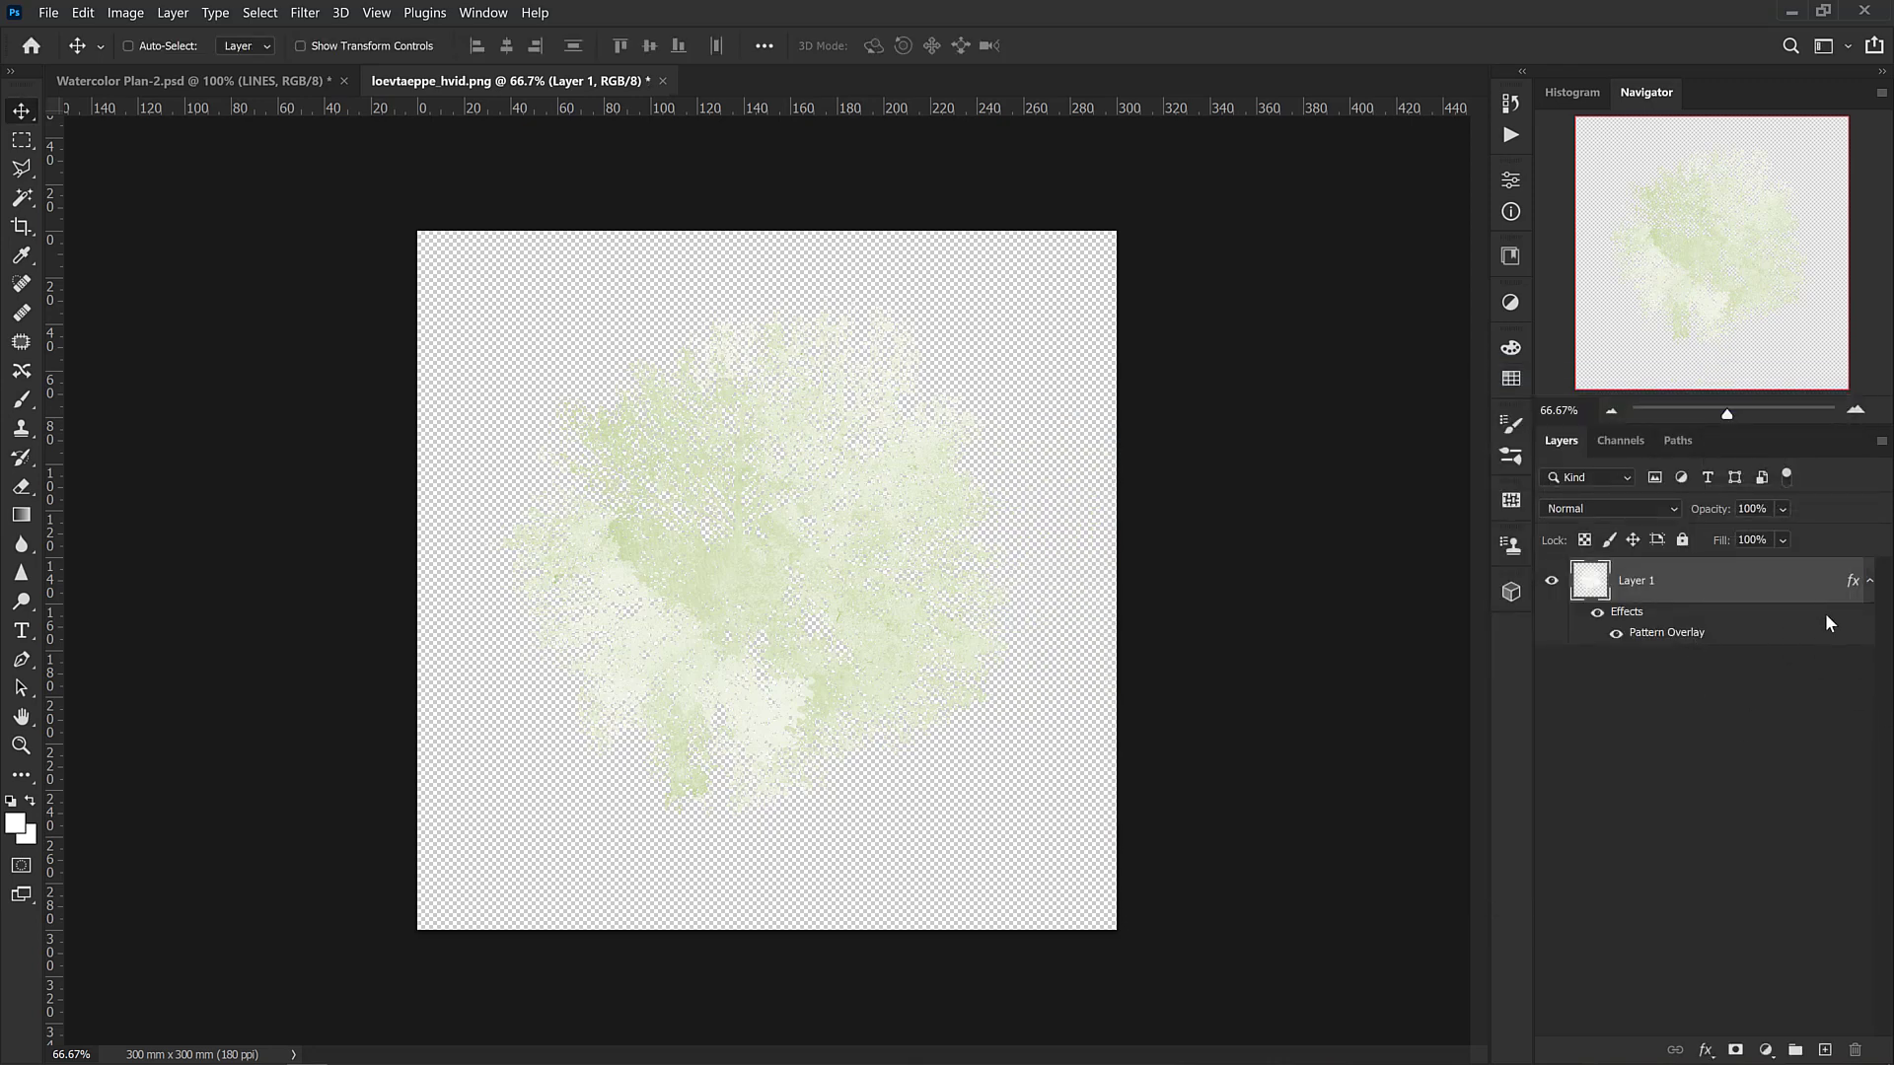
{"action": "left_click", "coordinate": [1870, 582]}
Duplicate Layer 1 without its layer style, placing the copy beneath the original and offset up and to the right
{"action": "key", "text": "ctrl+j"}
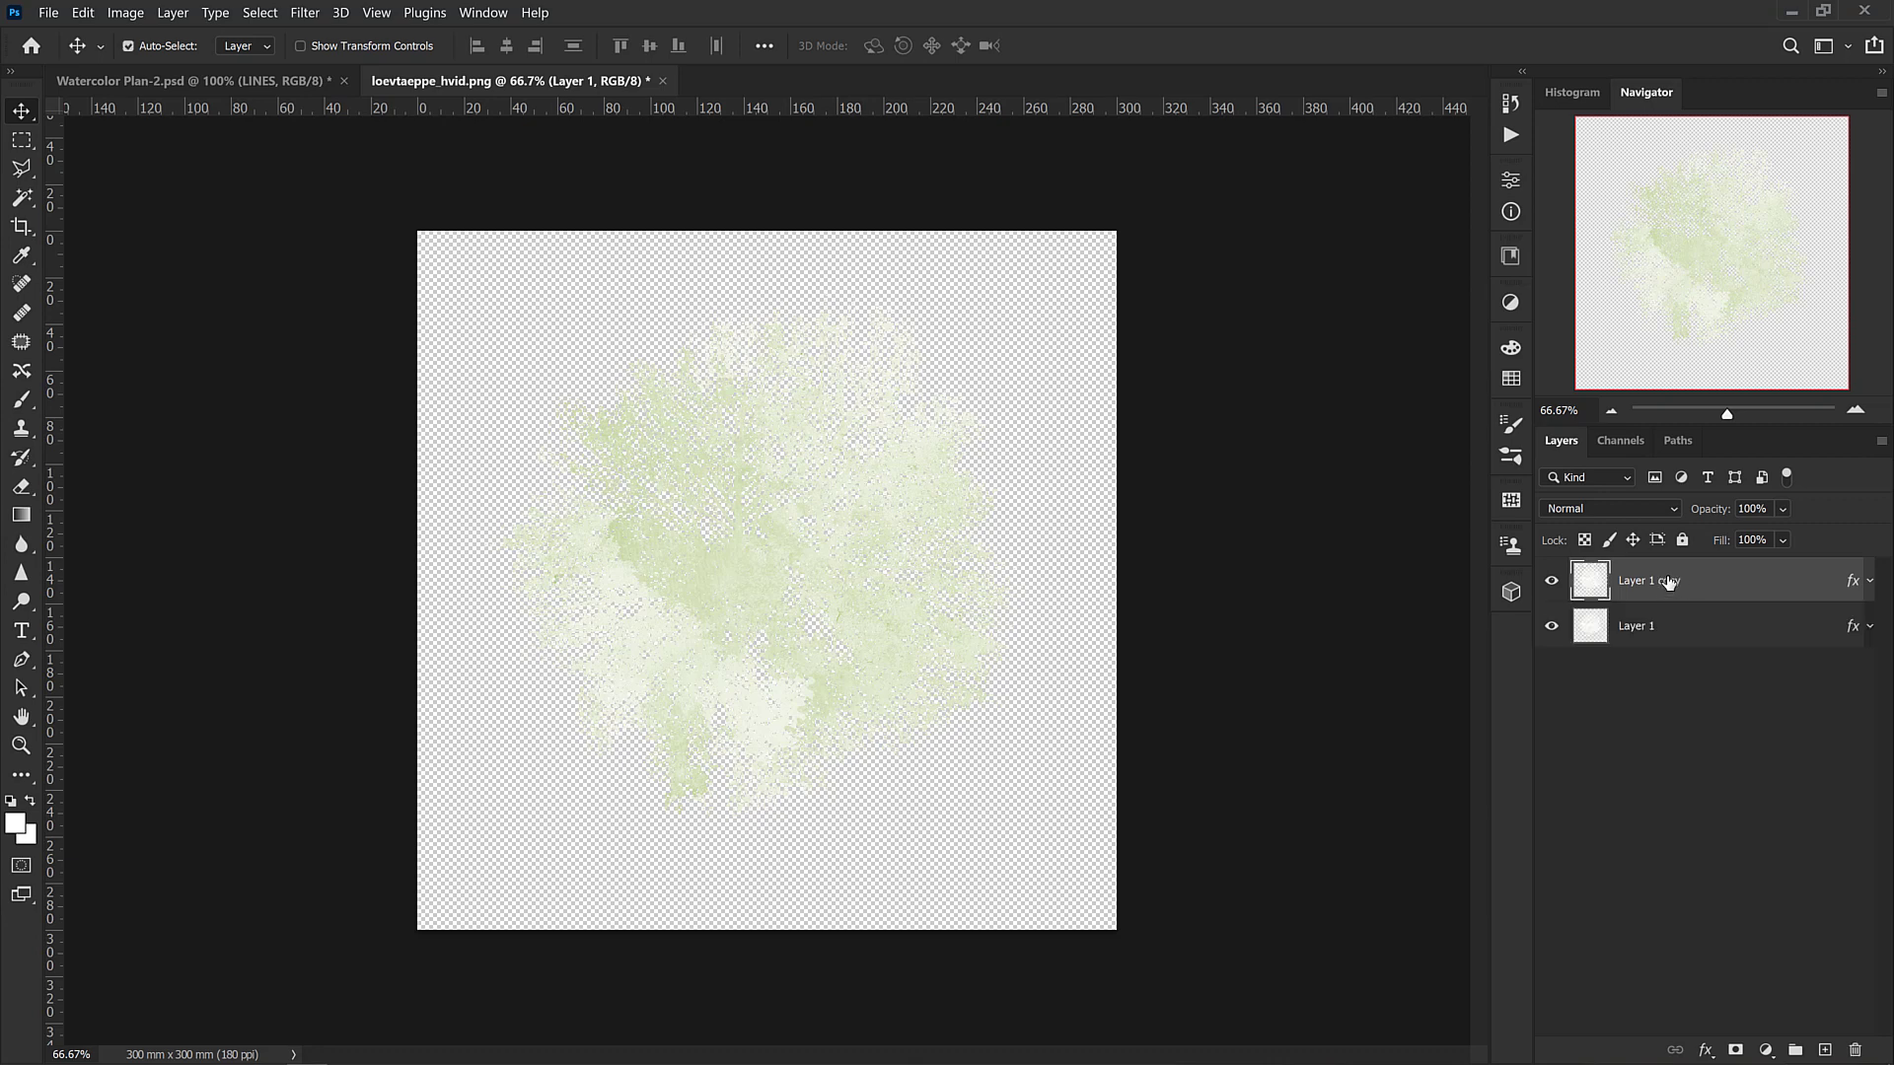
{"action": "right_click", "coordinate": [1726, 584]}
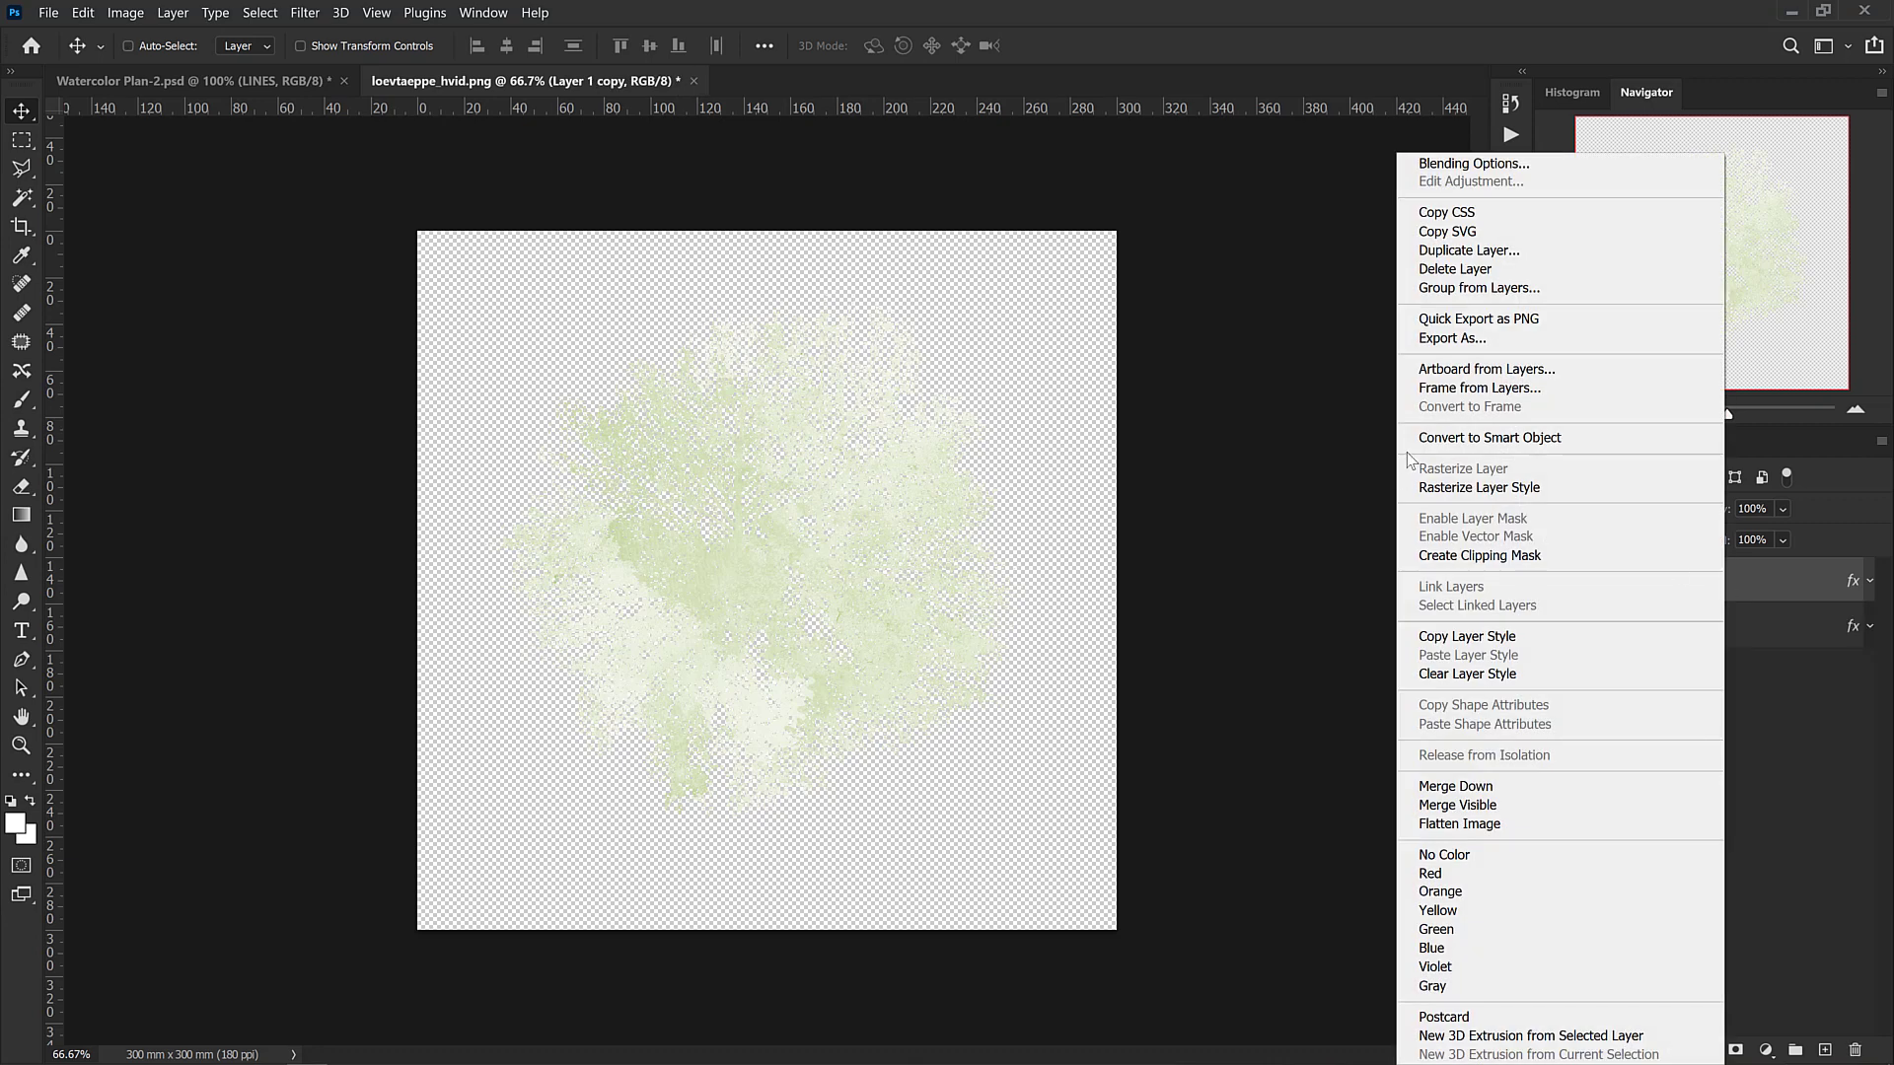
{"action": "left_click", "coordinate": [1485, 676]}
{"action": "left_click_drag", "start_coordinate": [1746, 588], "coordinate": [1729, 664]}
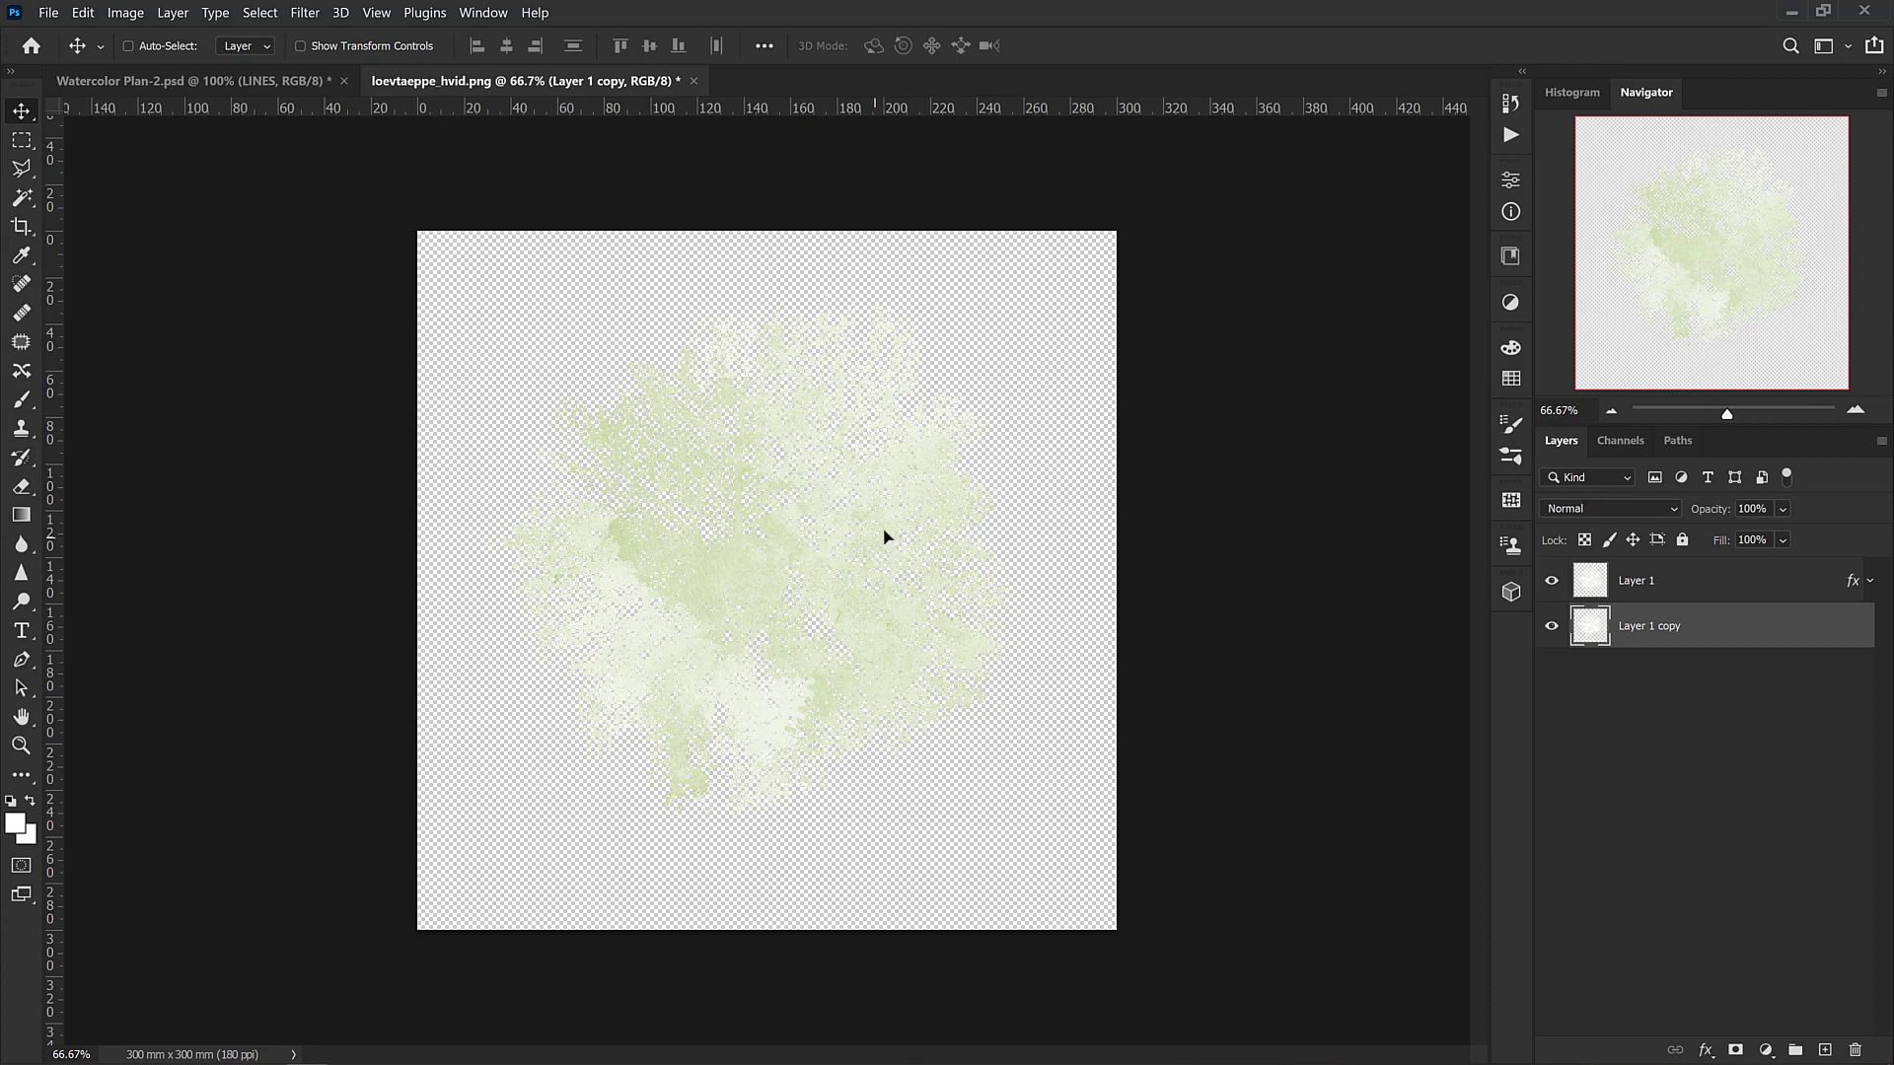
{"action": "left_click_drag", "start_coordinate": [925, 496], "coordinate": [962, 452]}
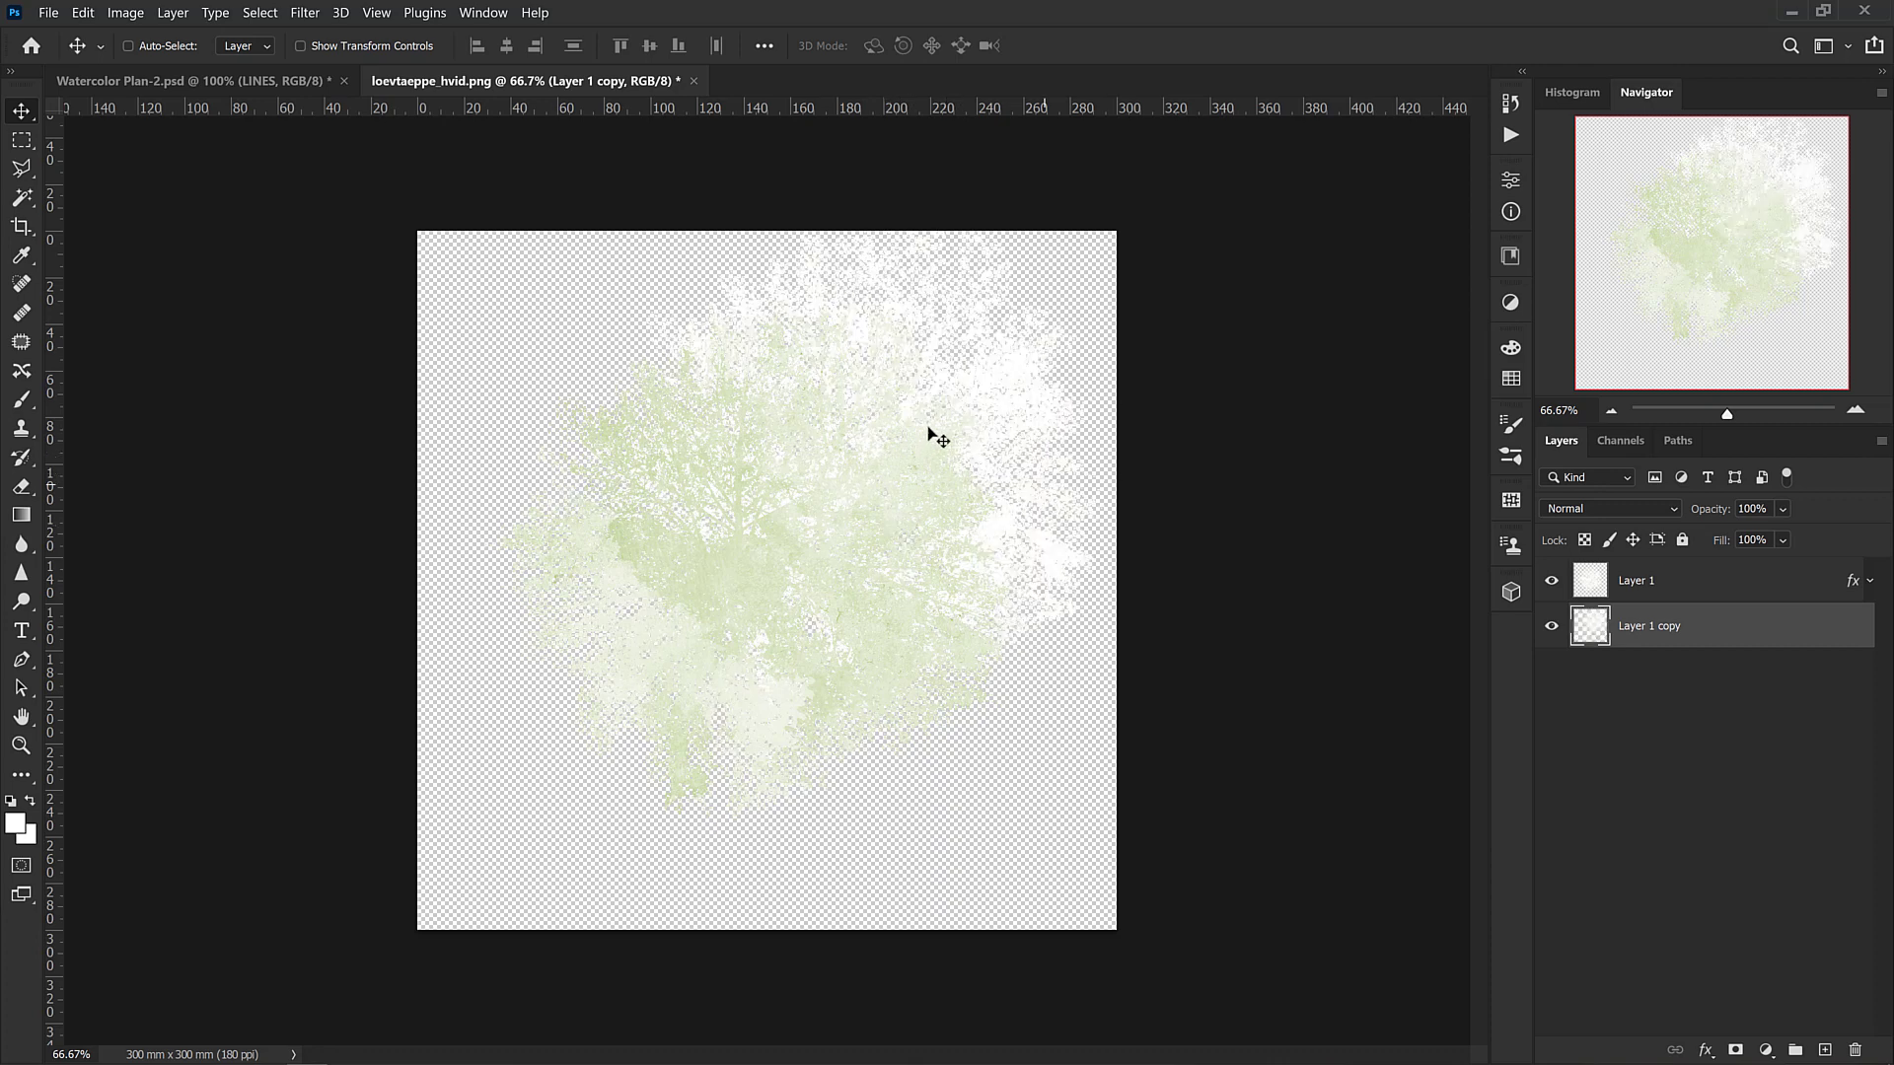
Move both layers together down and to the left so the tree and its copy sit centrally on the canvas
{"action": "left_click", "coordinate": [1649, 590], "text": "shift"}
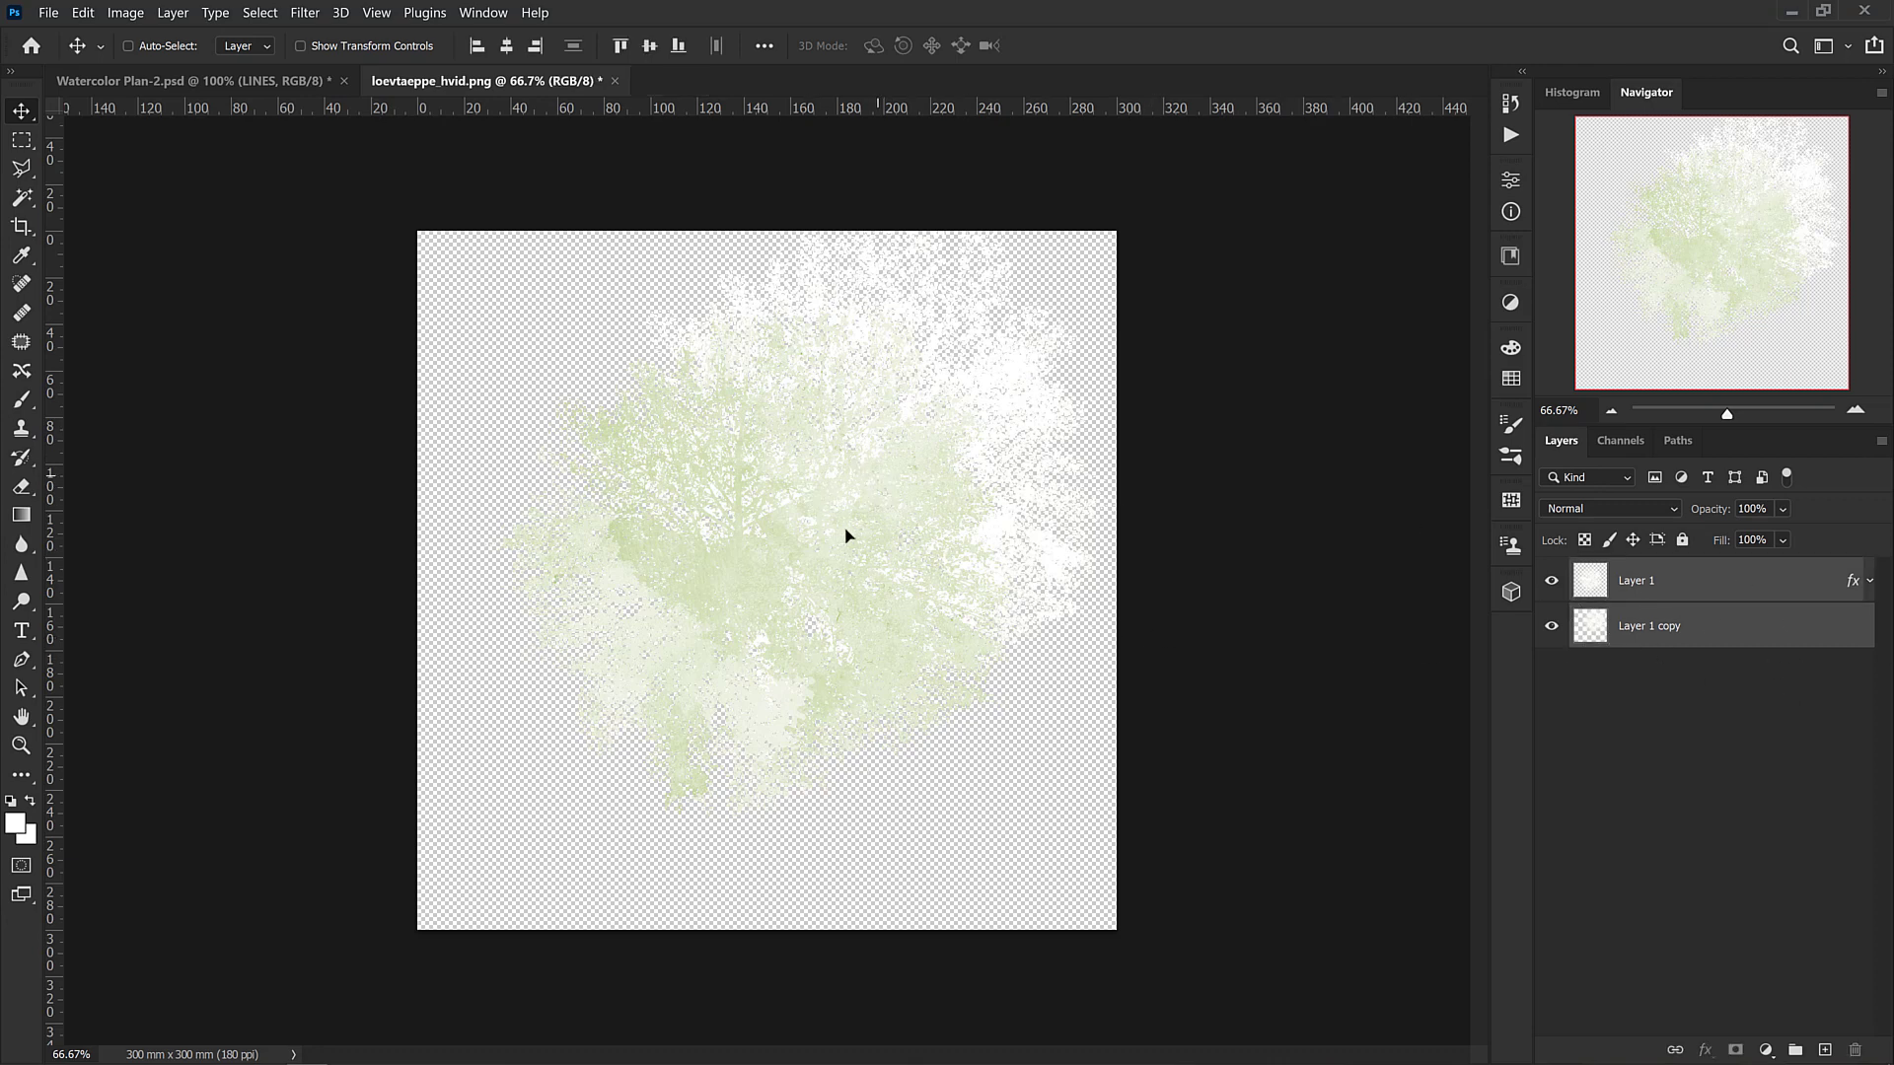
{"action": "key", "text": "shift+Down"}
{"action": "key", "text": "shift+Down"}
{"action": "key", "text": "shift+Down"}
{"action": "key", "text": "shift+Down"}
{"action": "key", "text": "shift+Down"}
{"action": "key", "text": "shift+Down"}
{"action": "key", "text": "shift+Down"}
{"action": "key", "text": "shift+Down"}
{"action": "key", "text": "shift+Left"}
{"action": "key", "text": "shift+Left"}
{"action": "key", "text": "shift+Left"}
{"action": "key", "text": "shift+Left"}
{"action": "key", "text": "shift+Left"}
{"action": "key", "text": "shift+Left"}
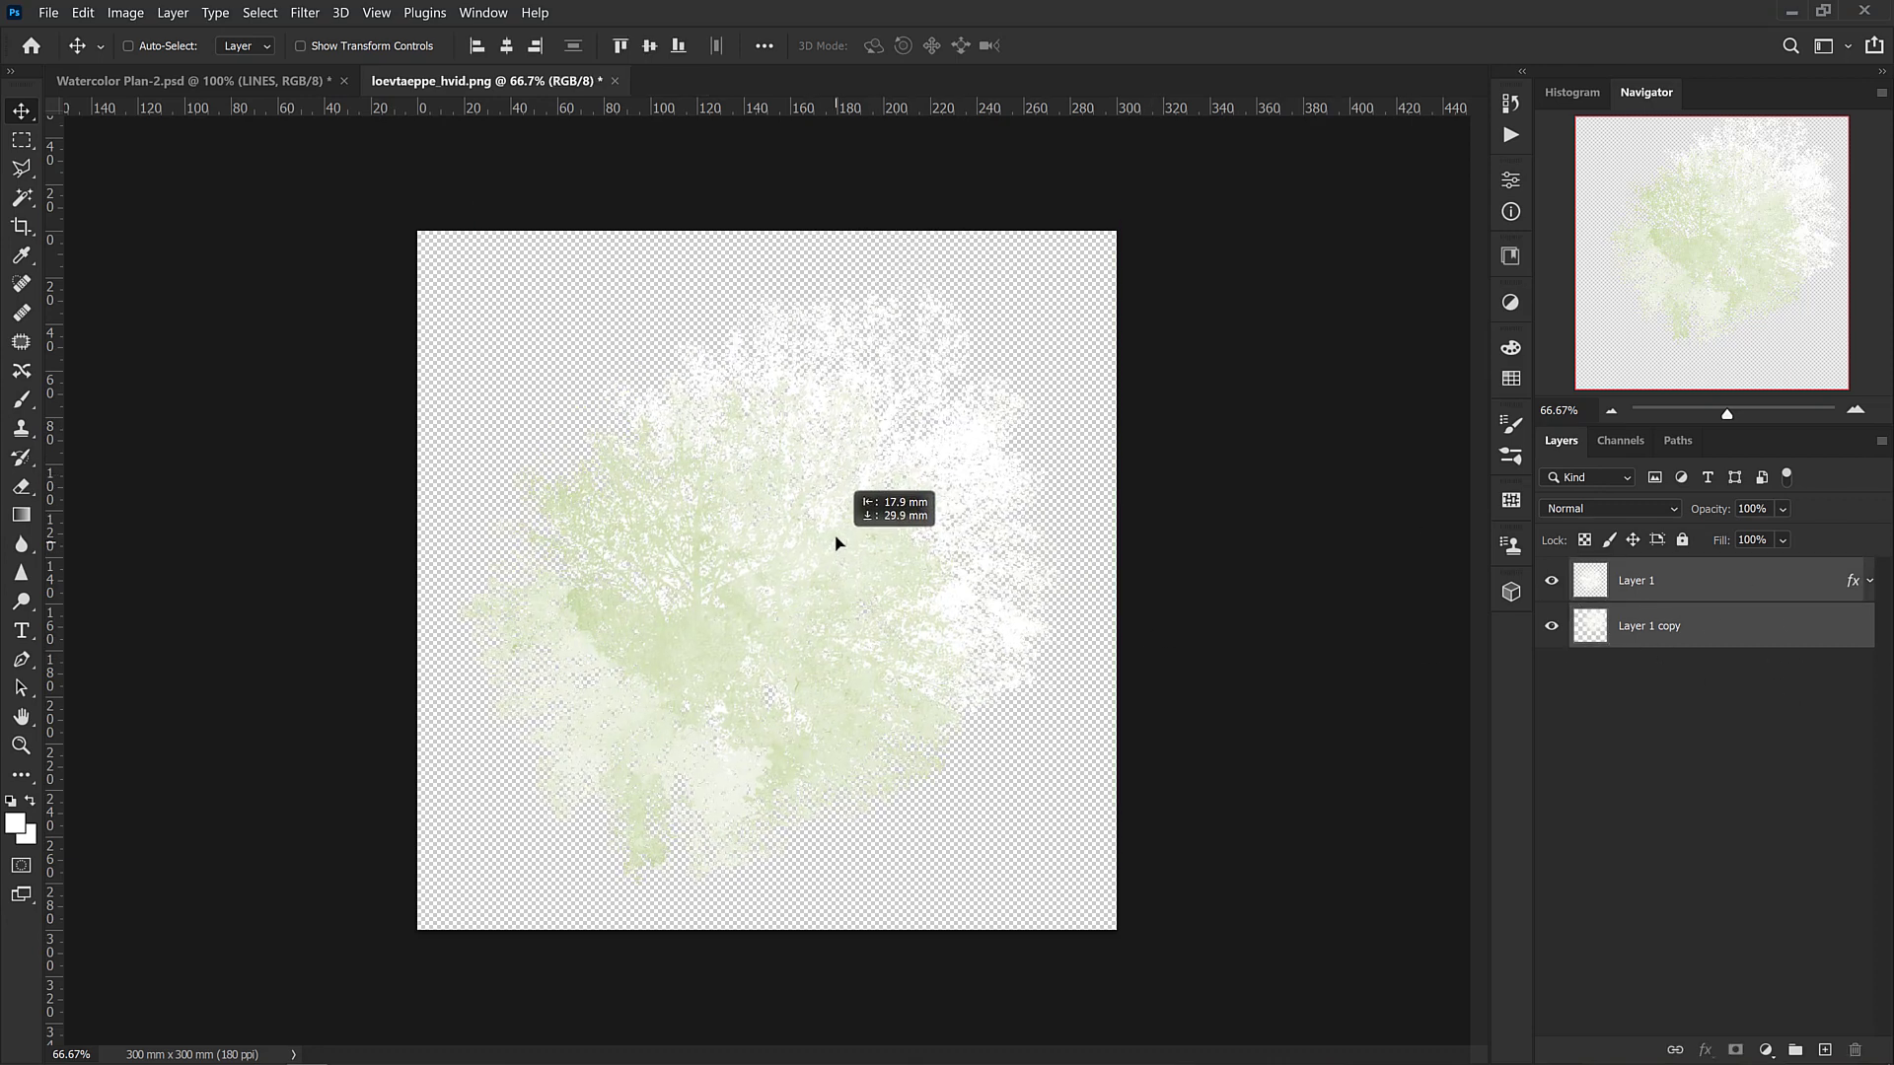
Rename the lower copy layer as Shadow and the original layer as Tree
{"action": "left_click", "coordinate": [1738, 631]}
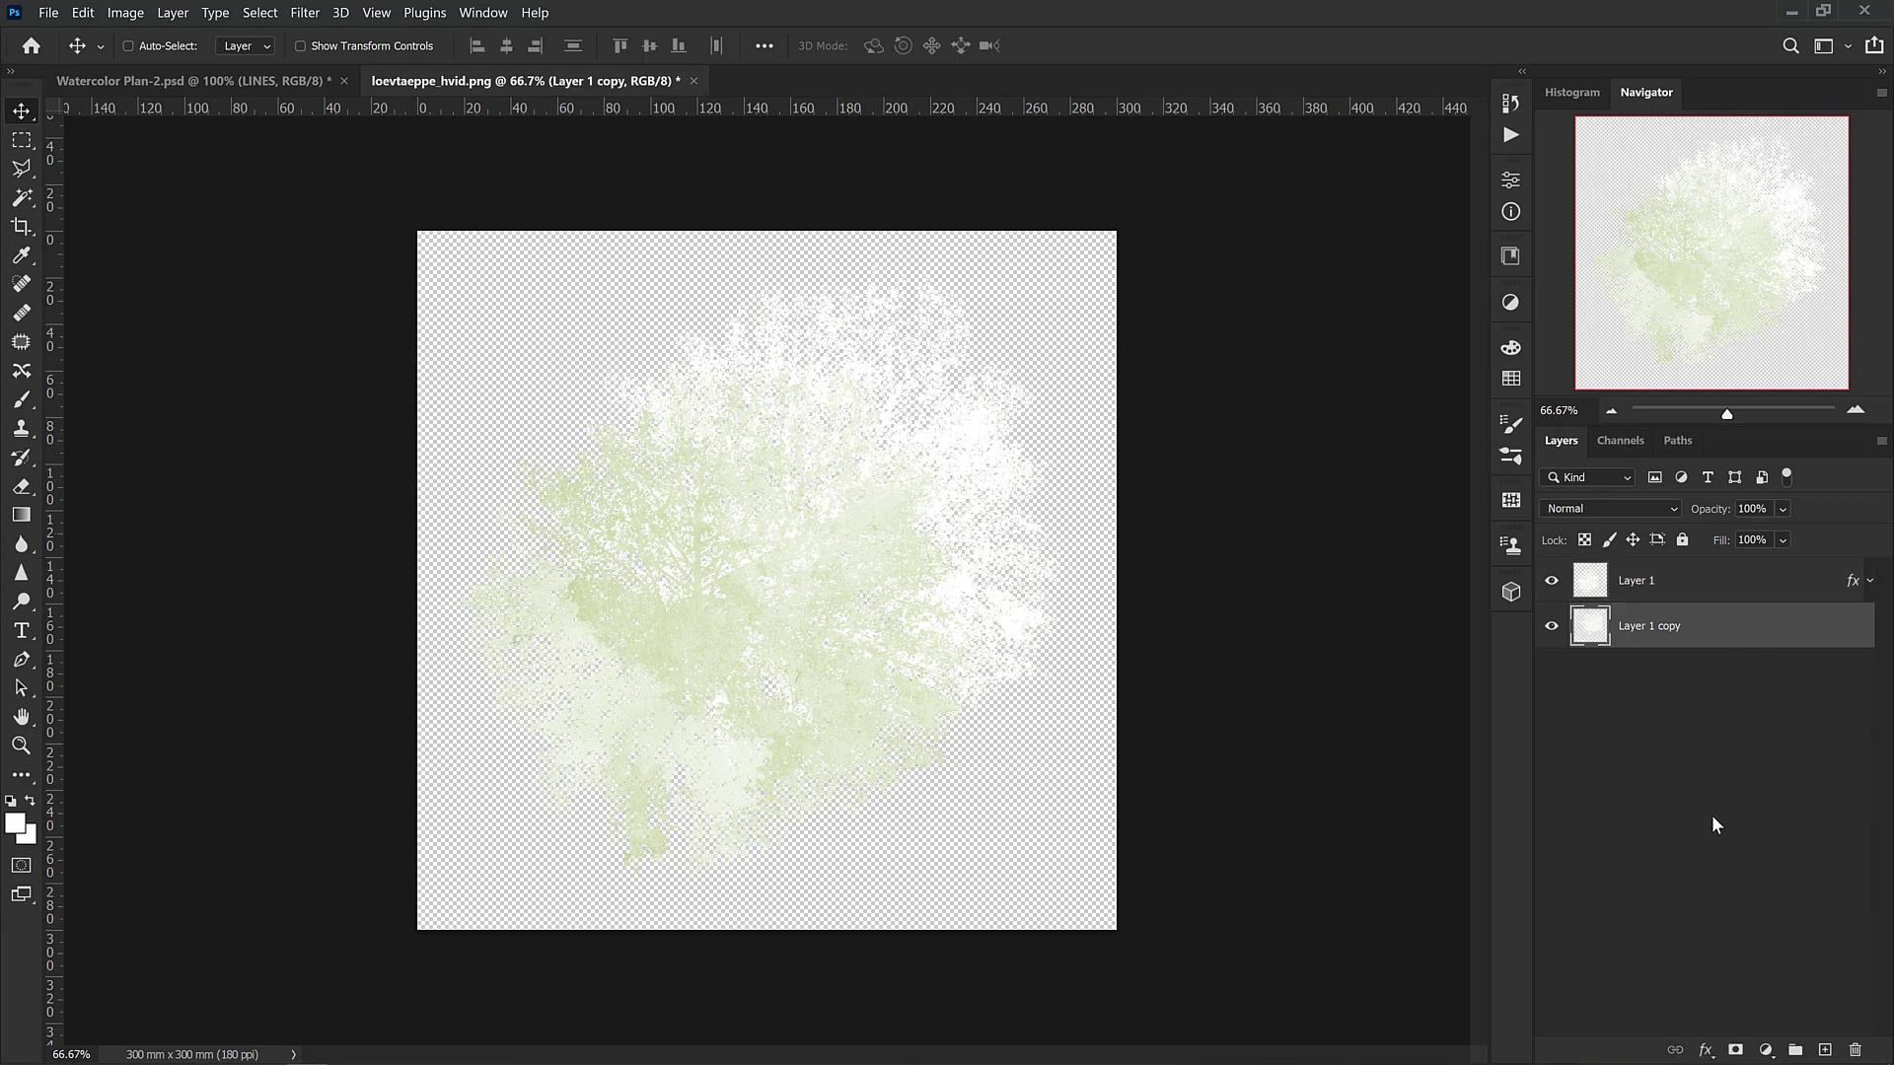
{"action": "double_click", "coordinate": [1647, 628]}
{"action": "type", "text": "Shadow"}
{"action": "key", "text": "Return"}
{"action": "double_click", "coordinate": [1635, 582]}
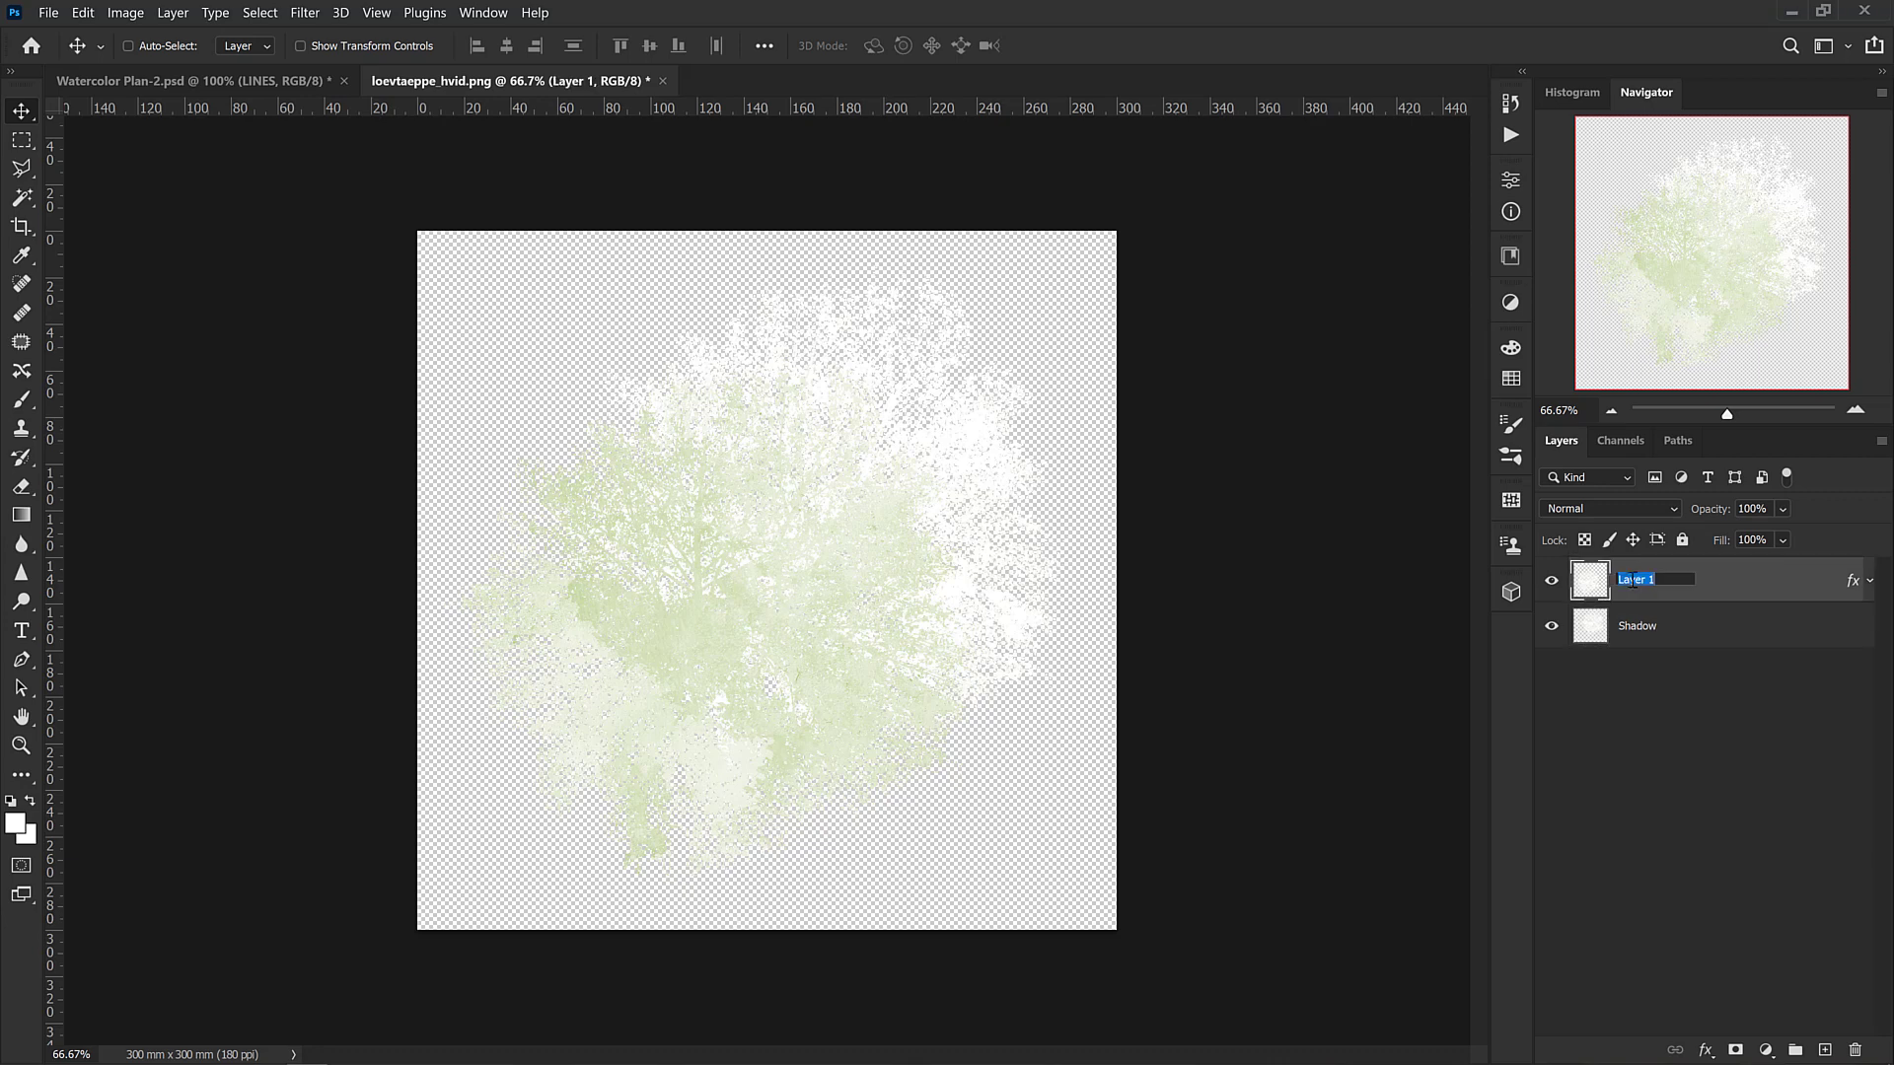
{"action": "type", "text": "Tree"}
{"action": "key", "text": "Return"}
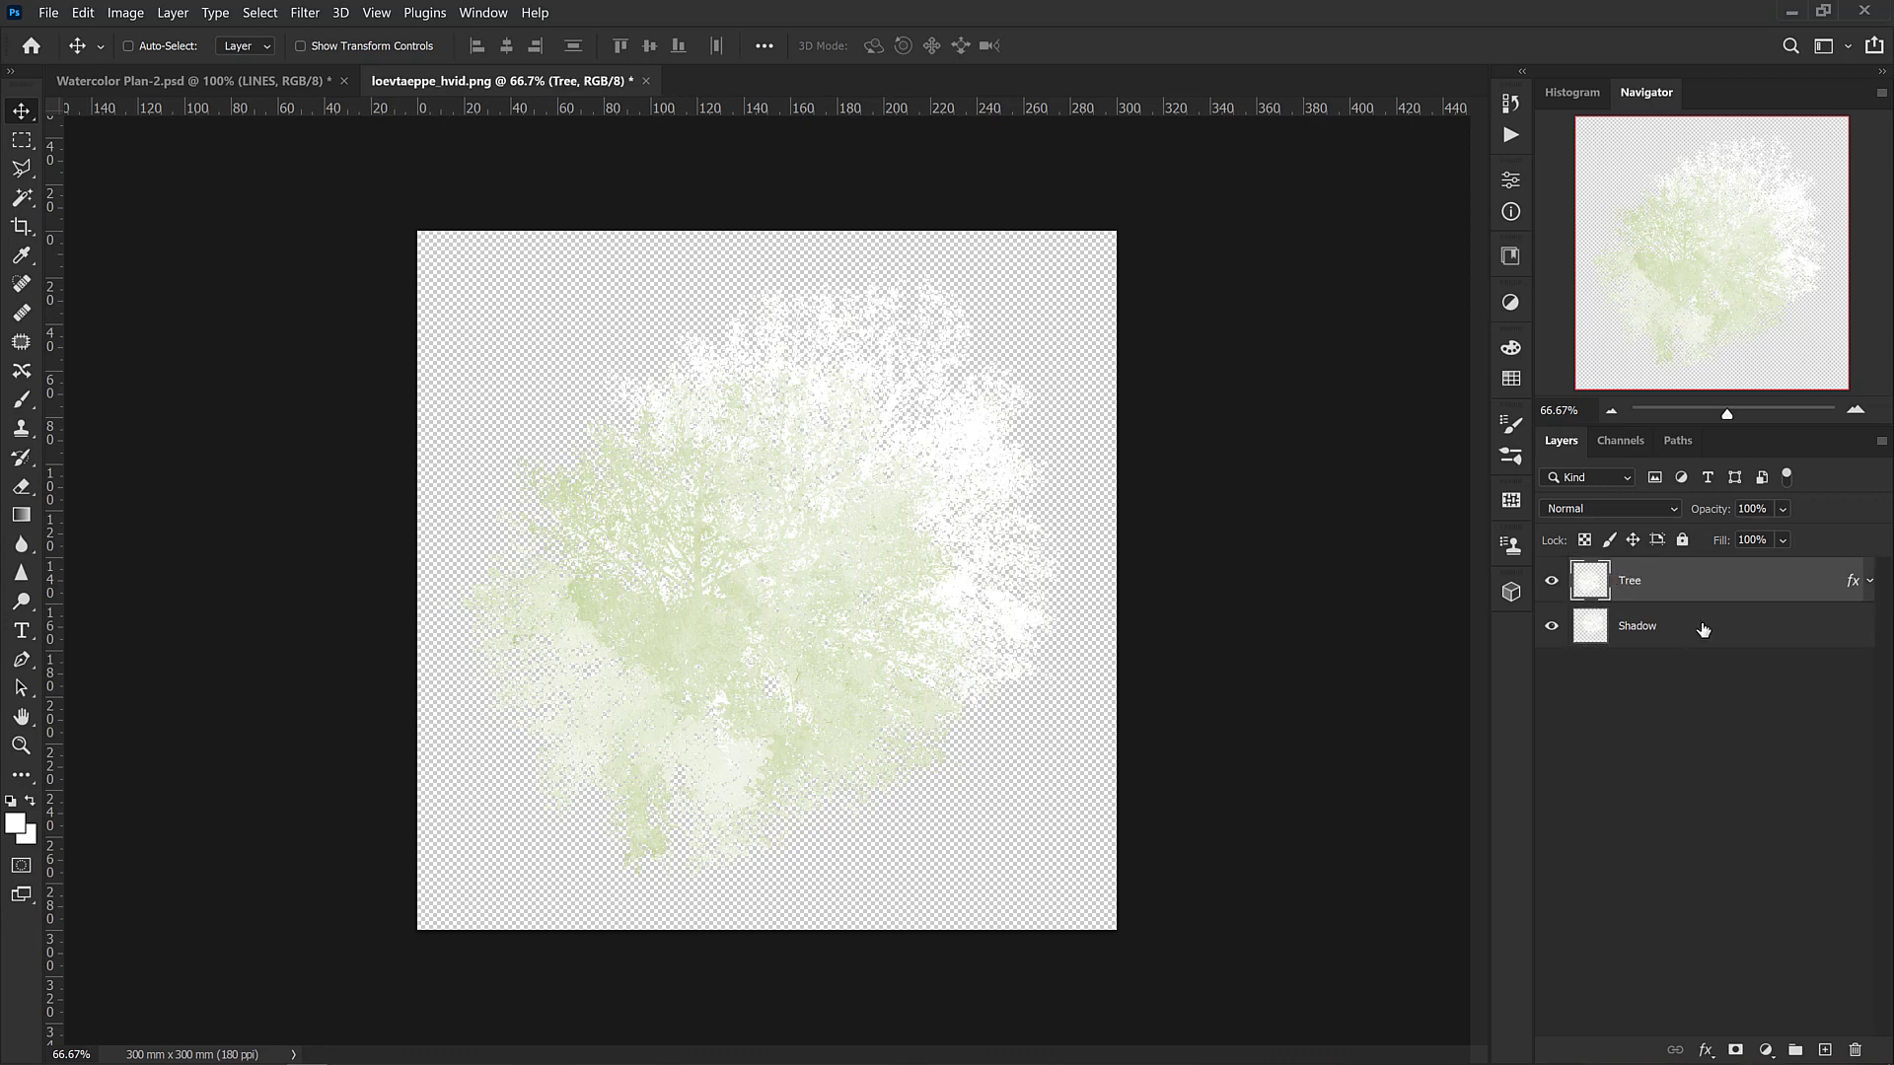
Add a dark navy blue color overlay to the Shadow layer, using Normal blend mode and 100% opacity
{"action": "left_click", "coordinate": [1704, 624]}
{"action": "key", "text": "h"}
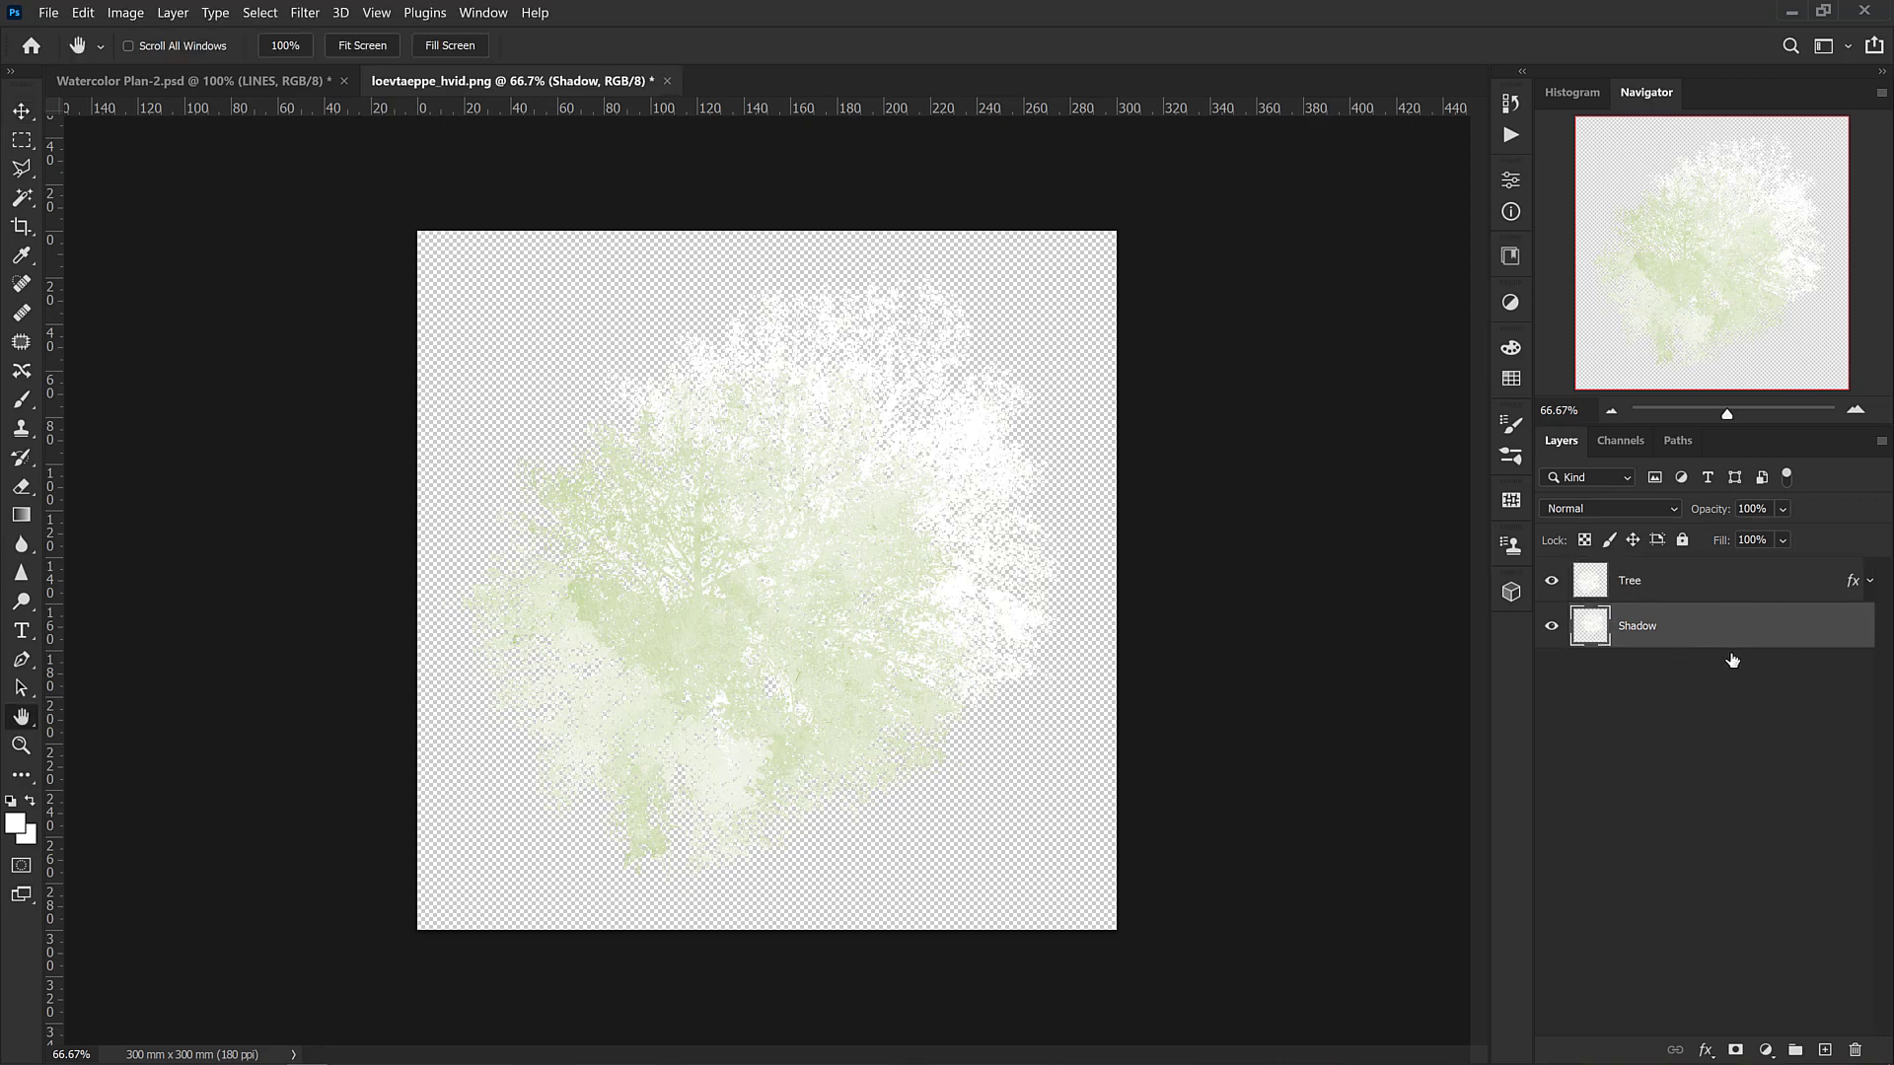
{"action": "double_click", "coordinate": [1736, 641]}
{"action": "left_click", "coordinate": [1056, 677]}
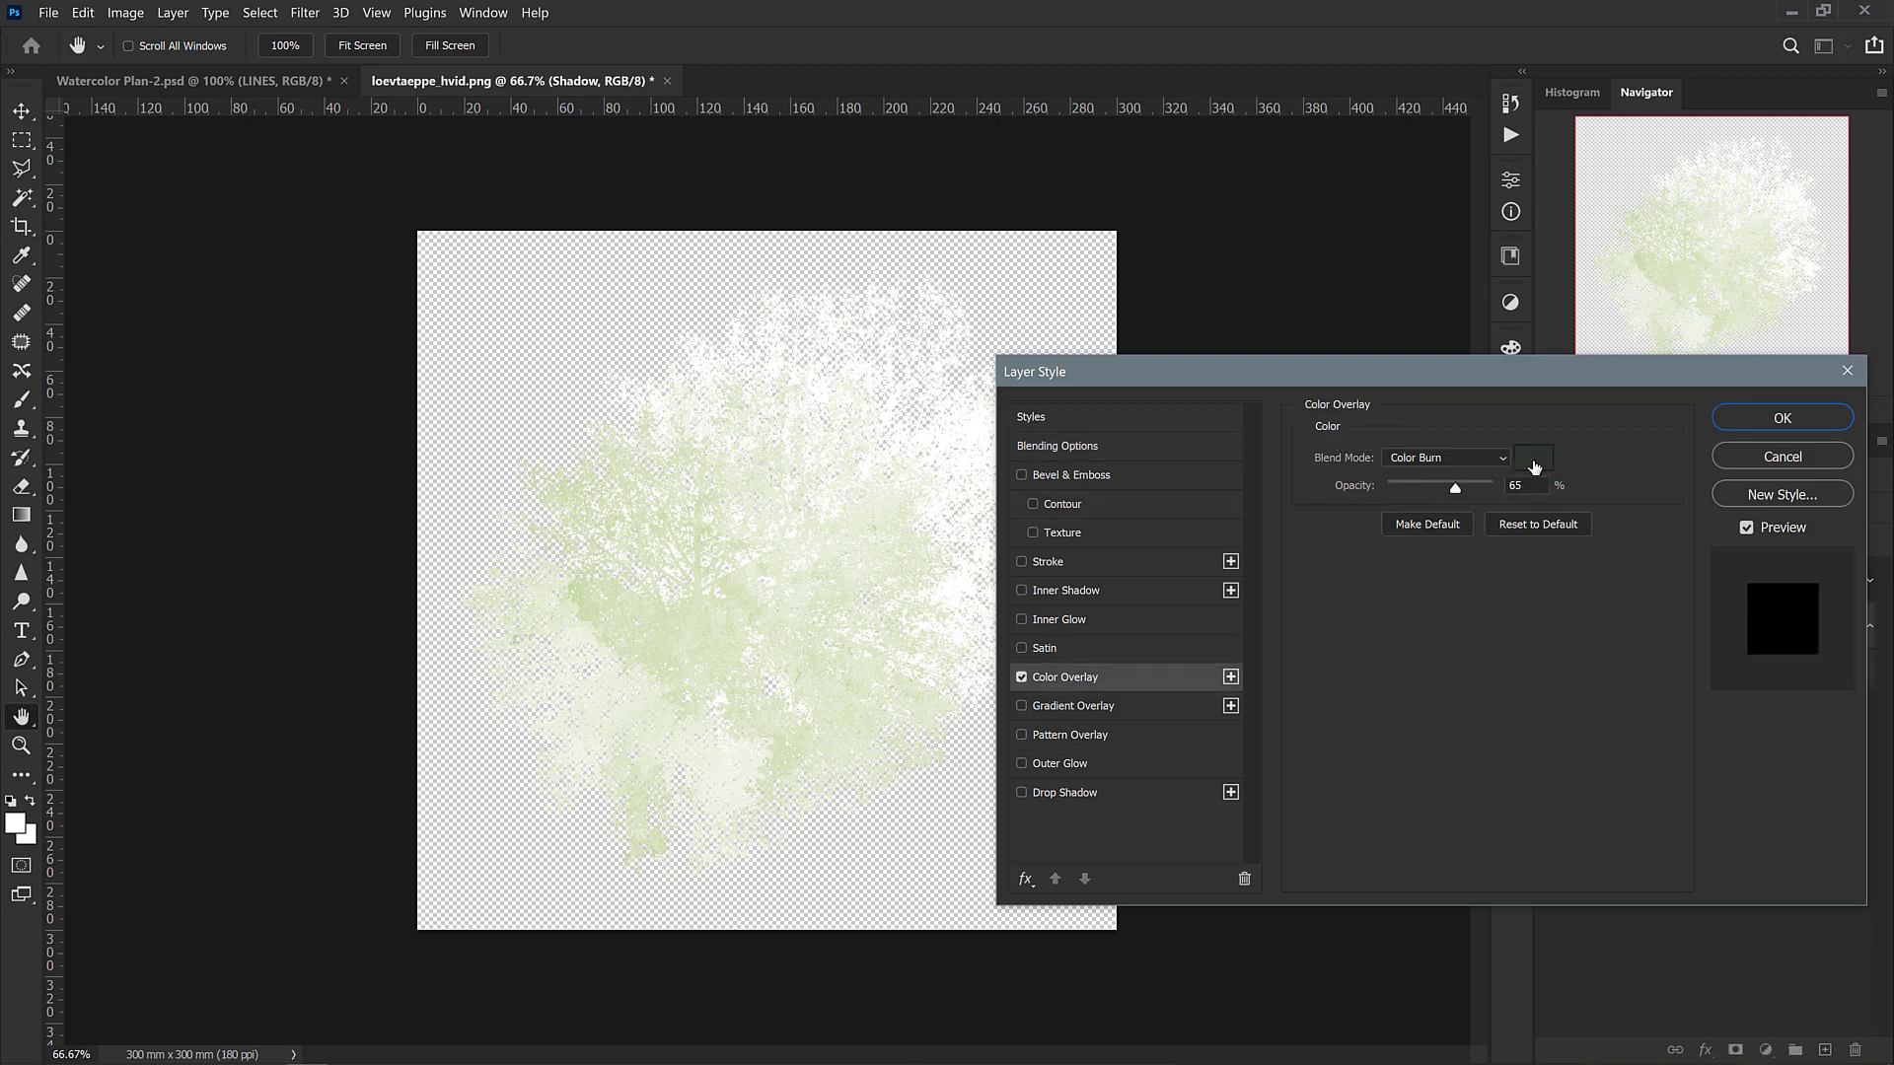
{"action": "left_click", "coordinate": [1533, 459]}
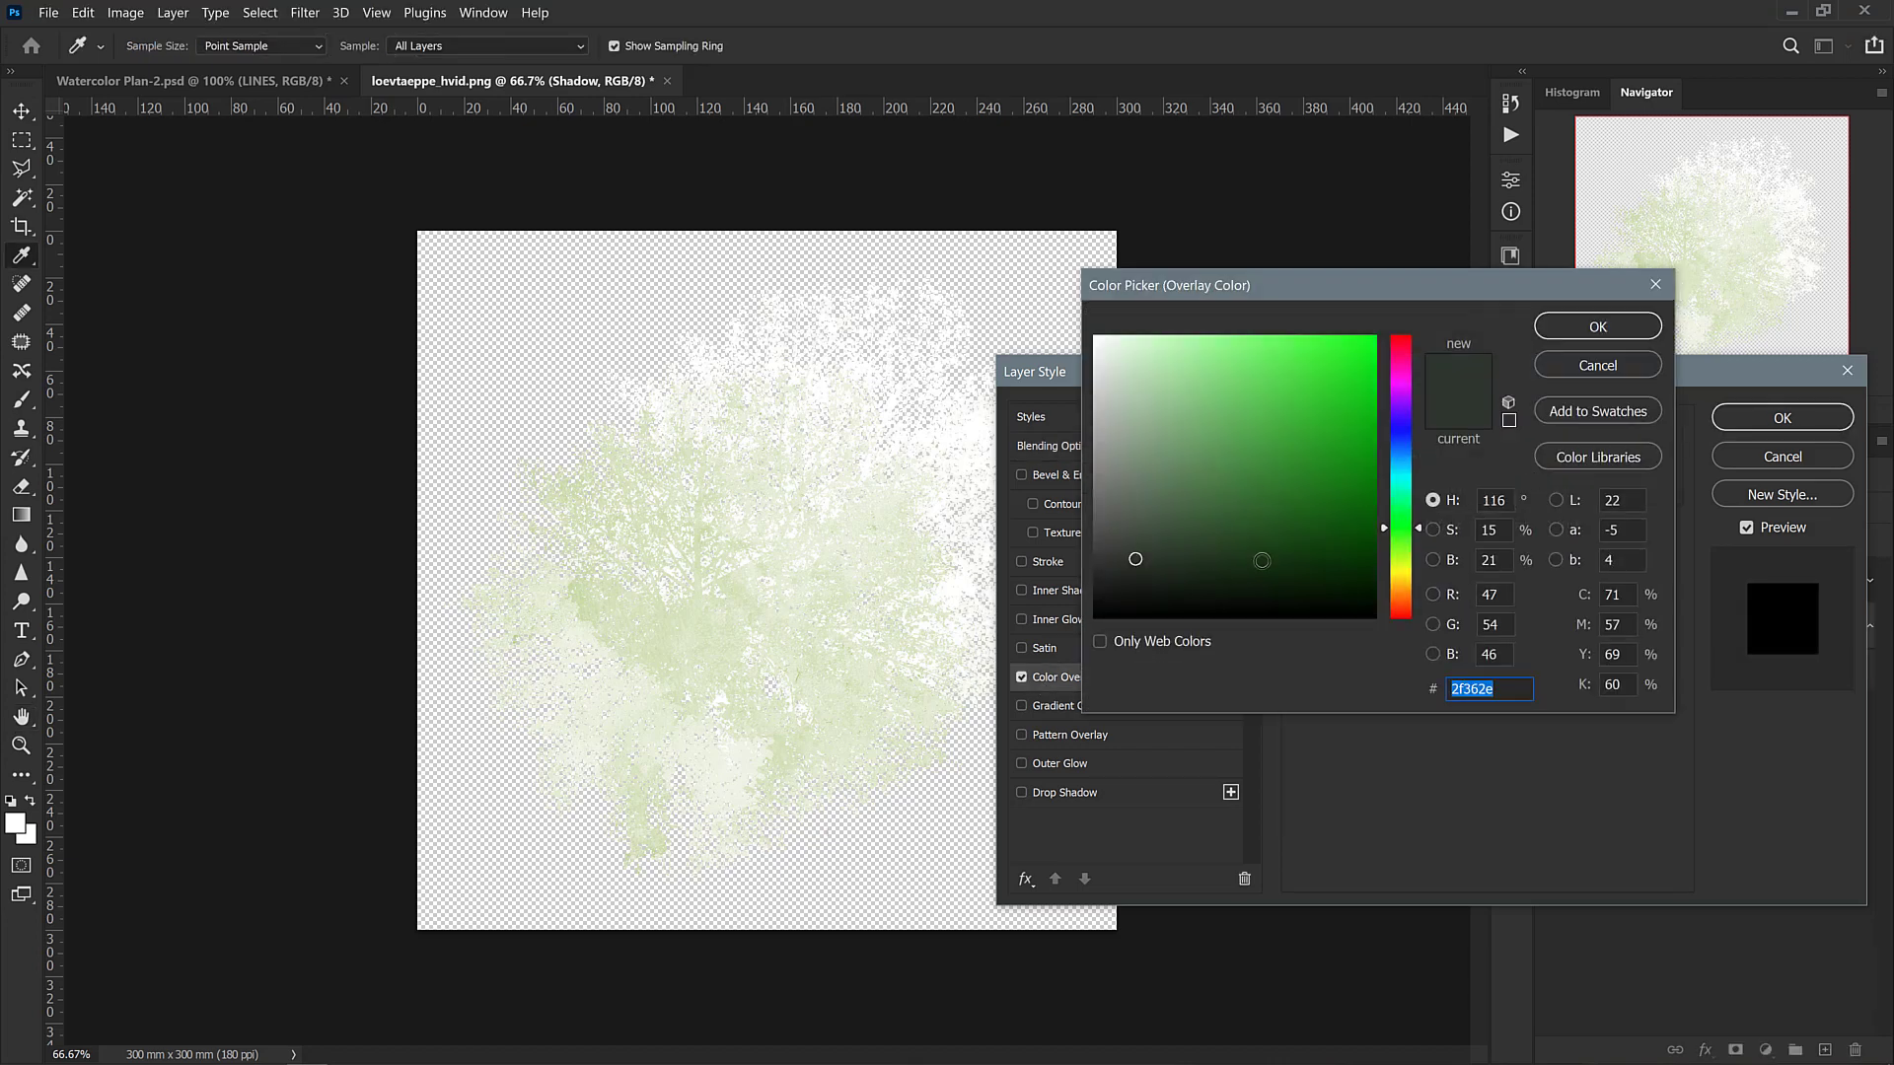
{"action": "left_click", "coordinate": [1404, 447]}
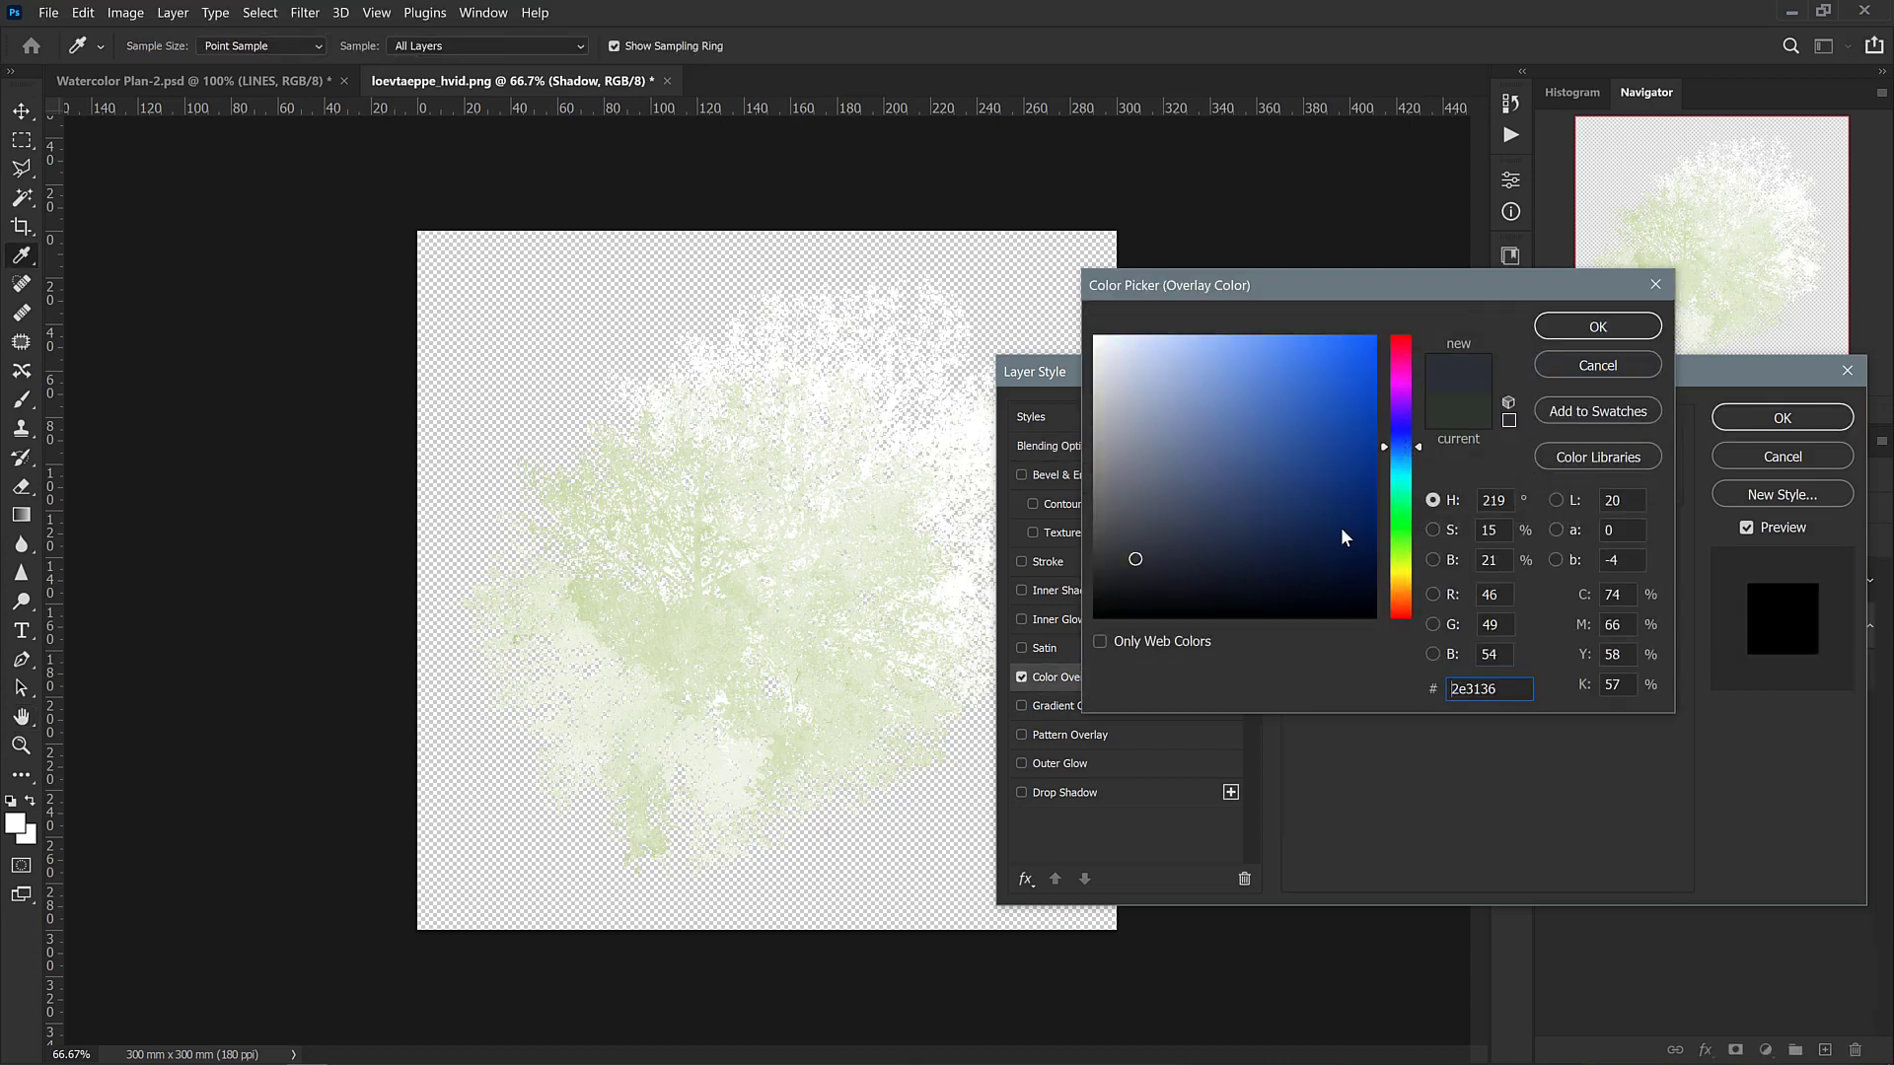
{"action": "left_click", "coordinate": [1148, 558]}
{"action": "key", "text": "Return"}
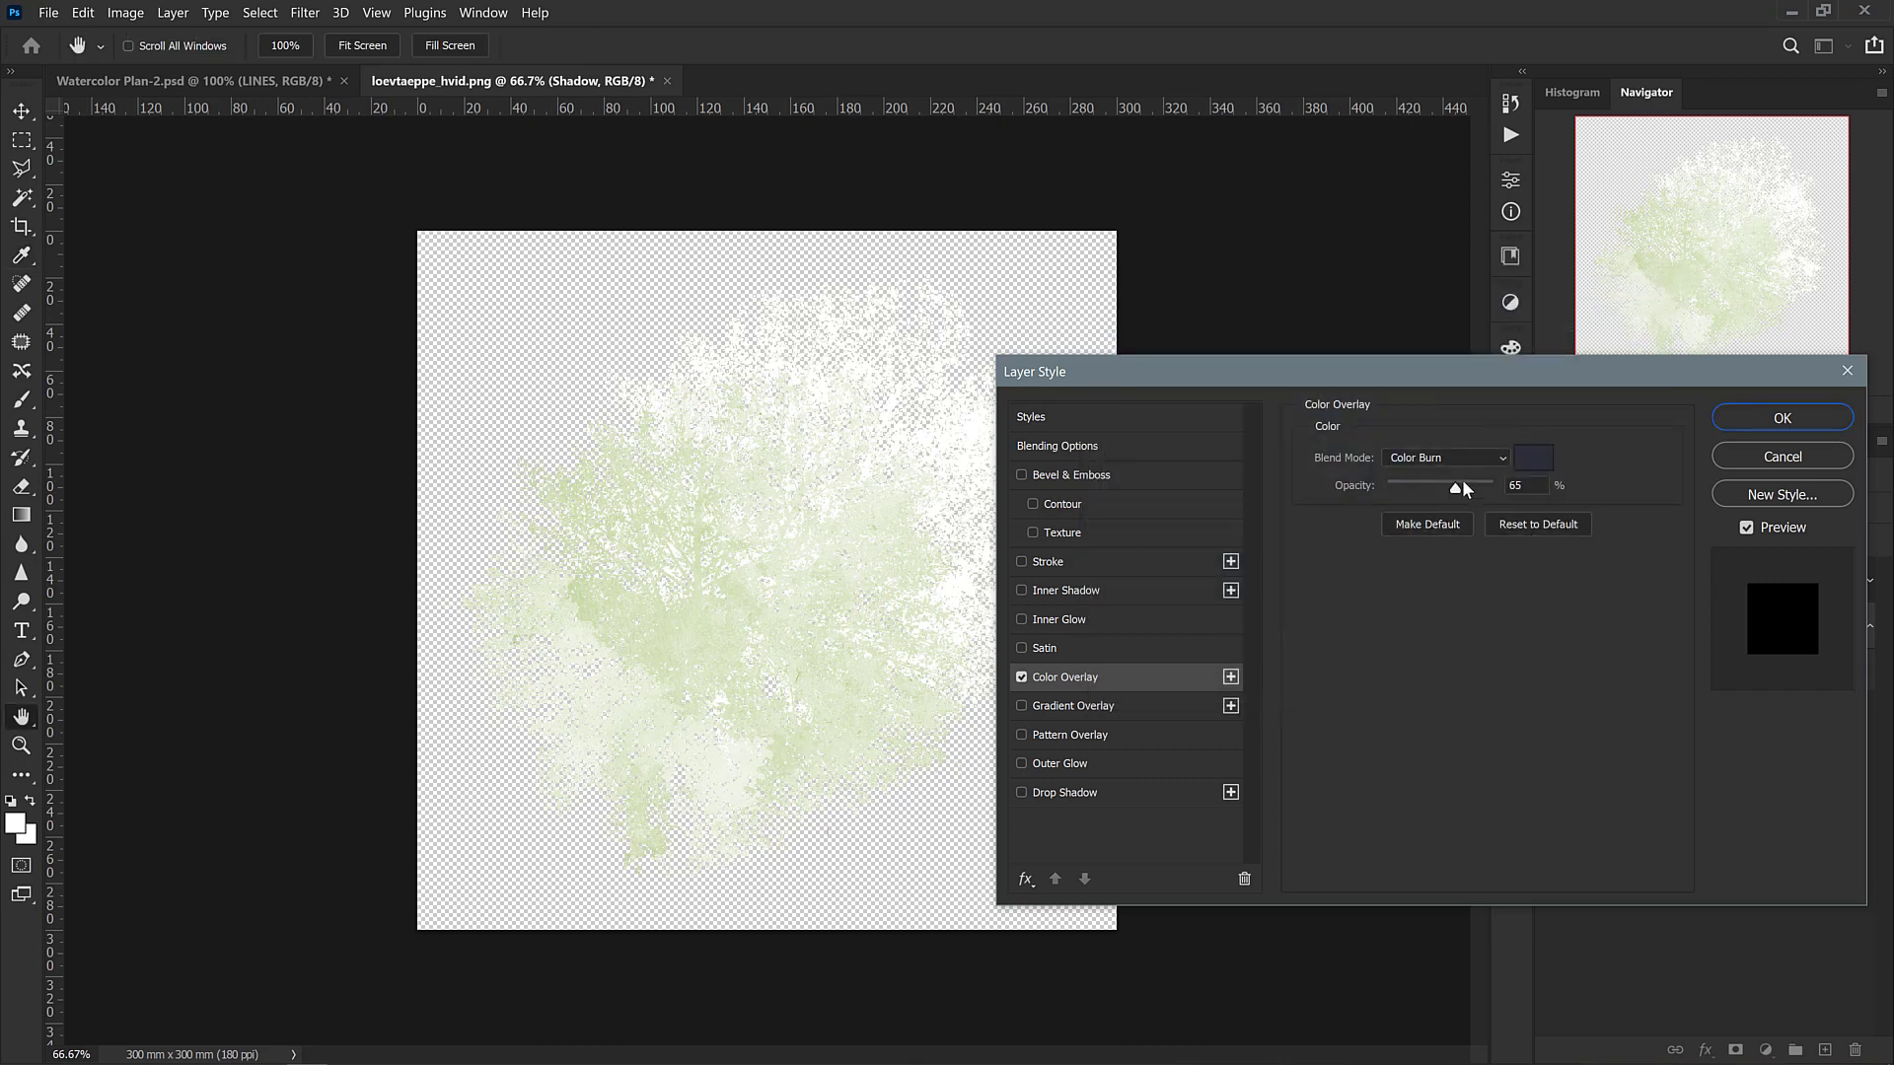
{"action": "left_click", "coordinate": [1484, 456]}
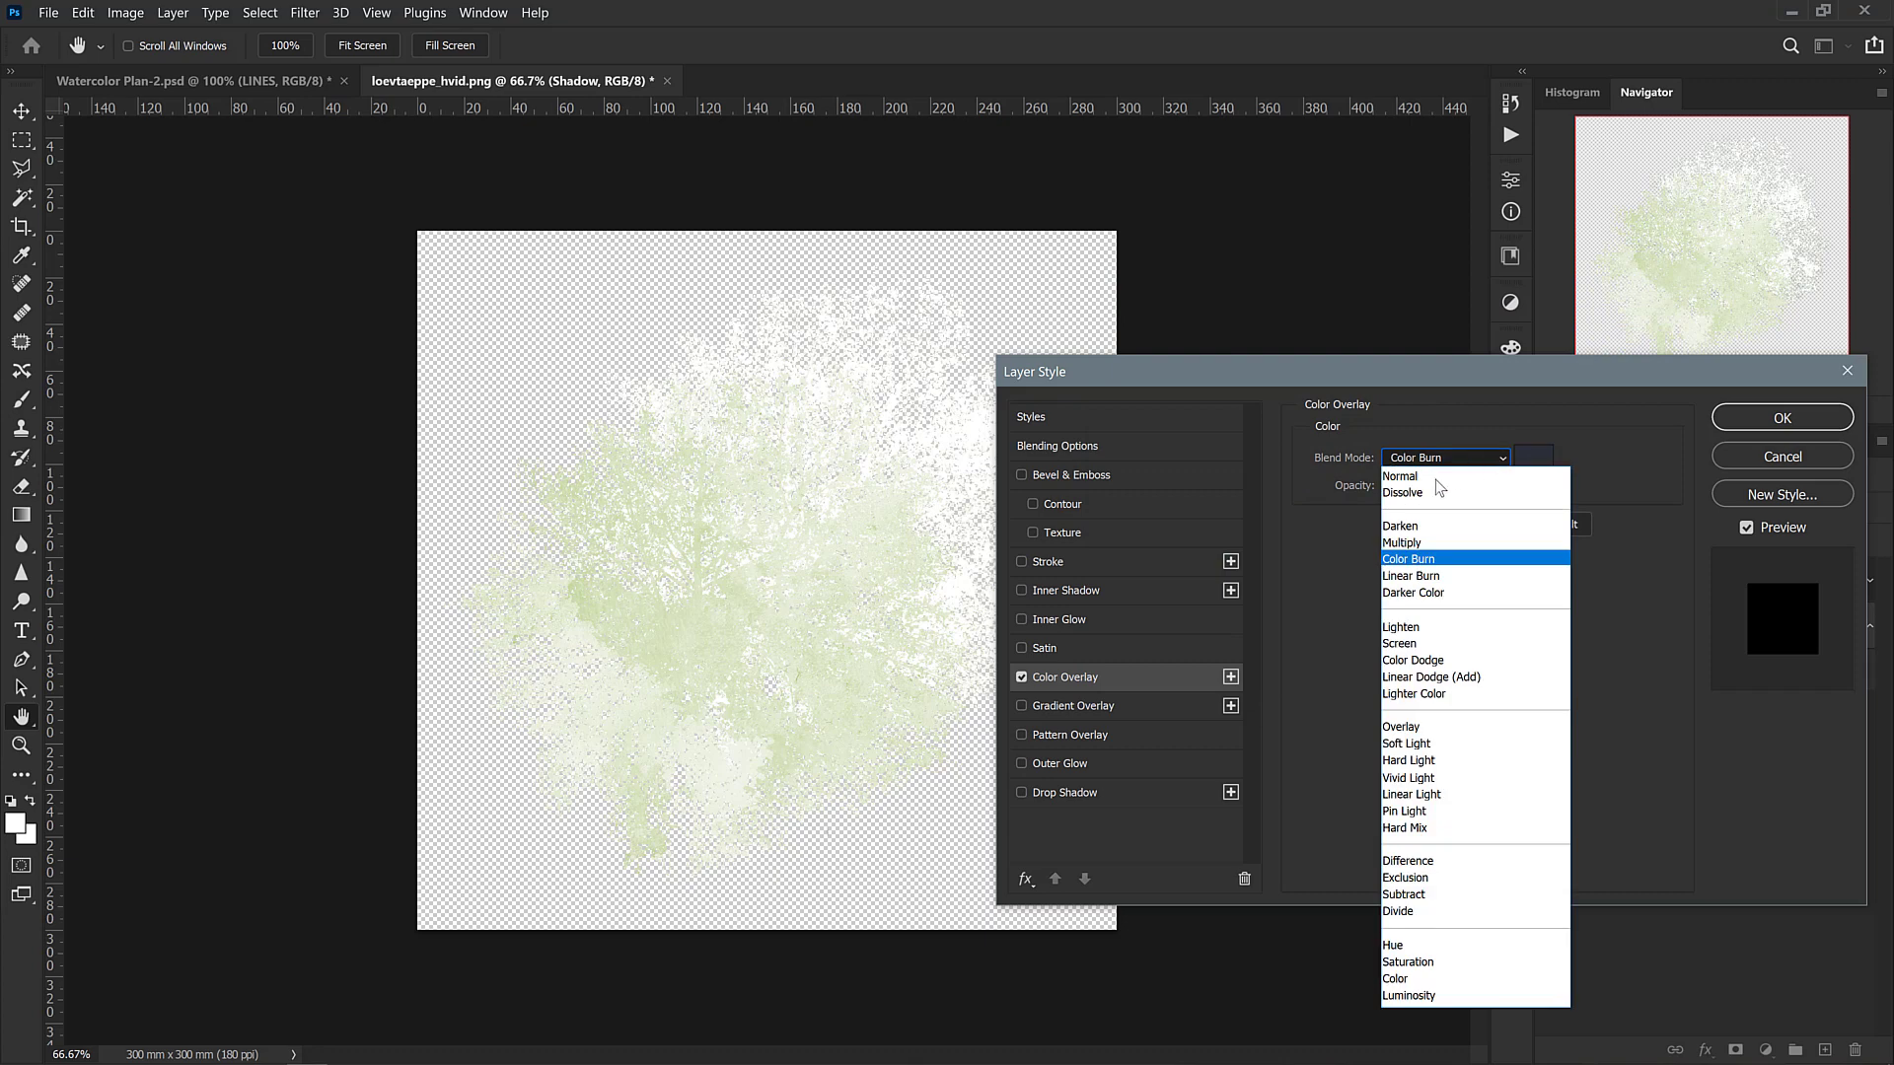
{"action": "left_click", "coordinate": [1435, 480]}
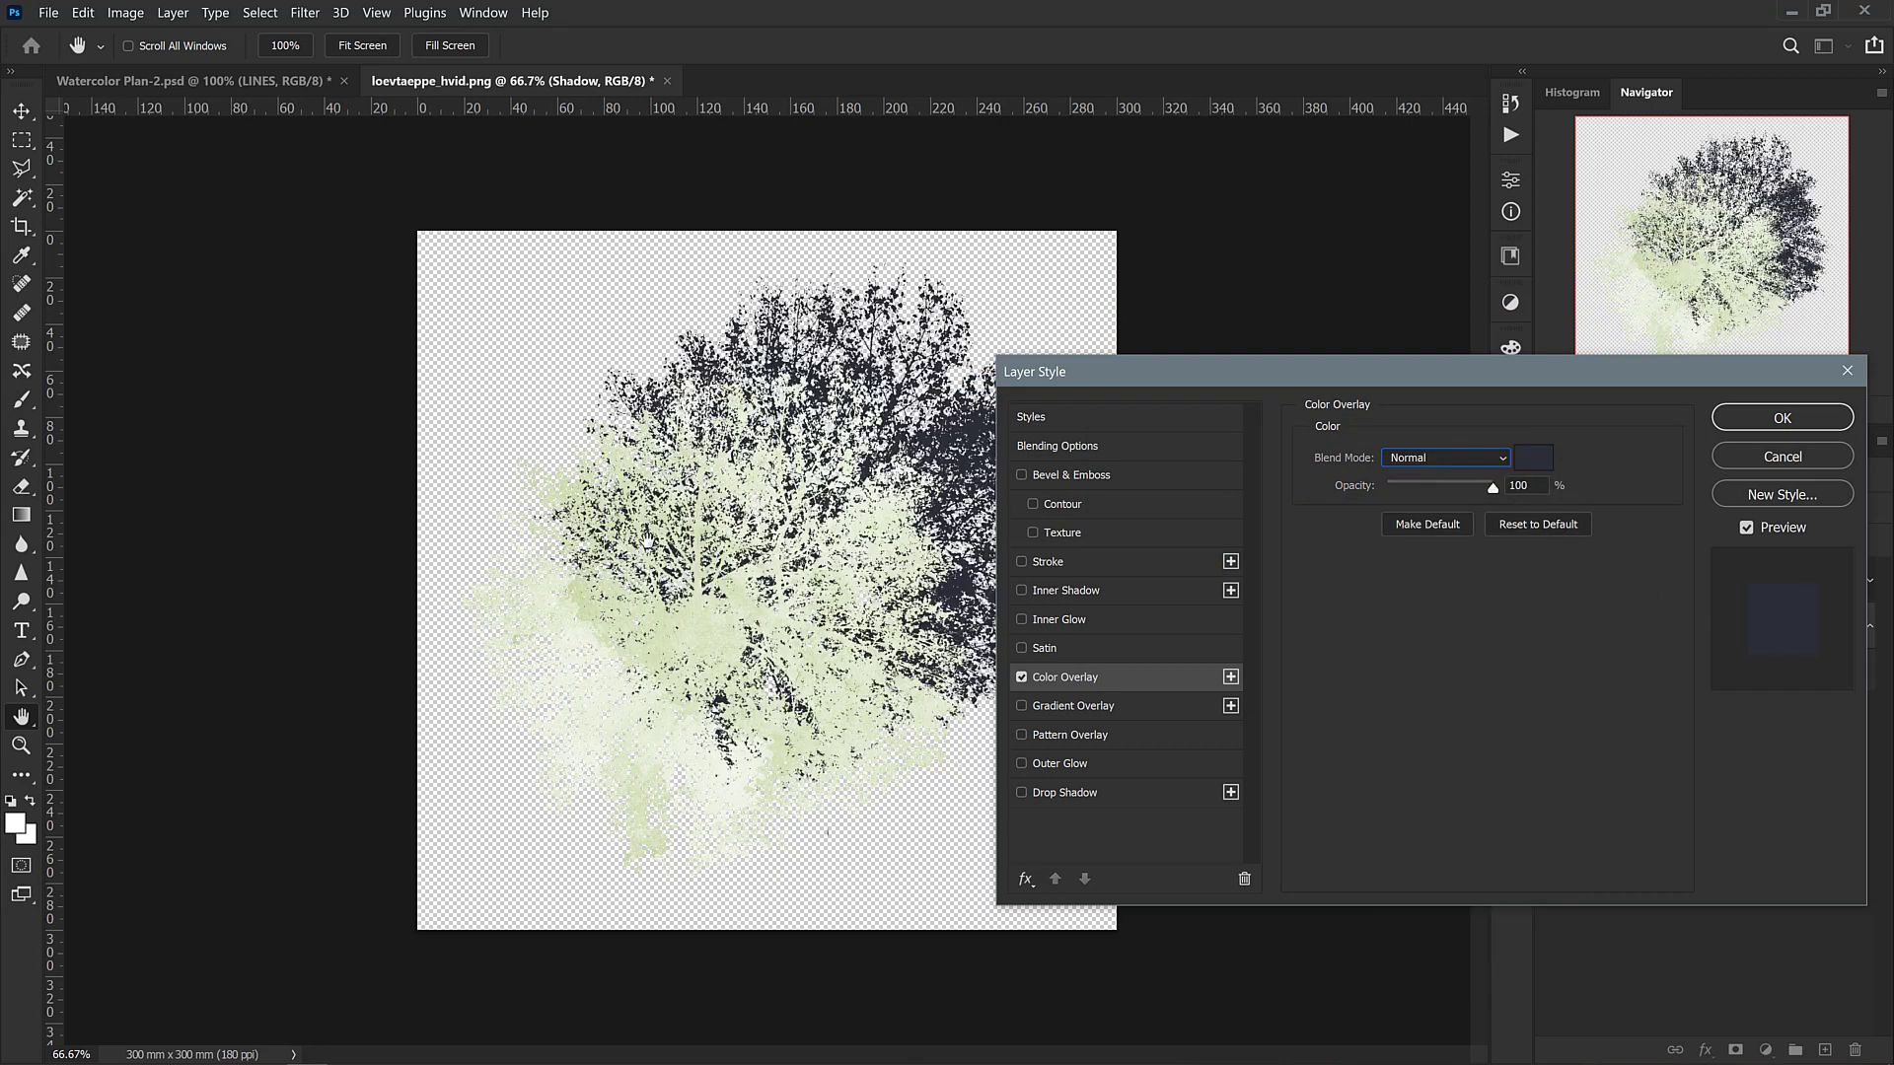
{"action": "left_click", "coordinate": [1778, 422]}
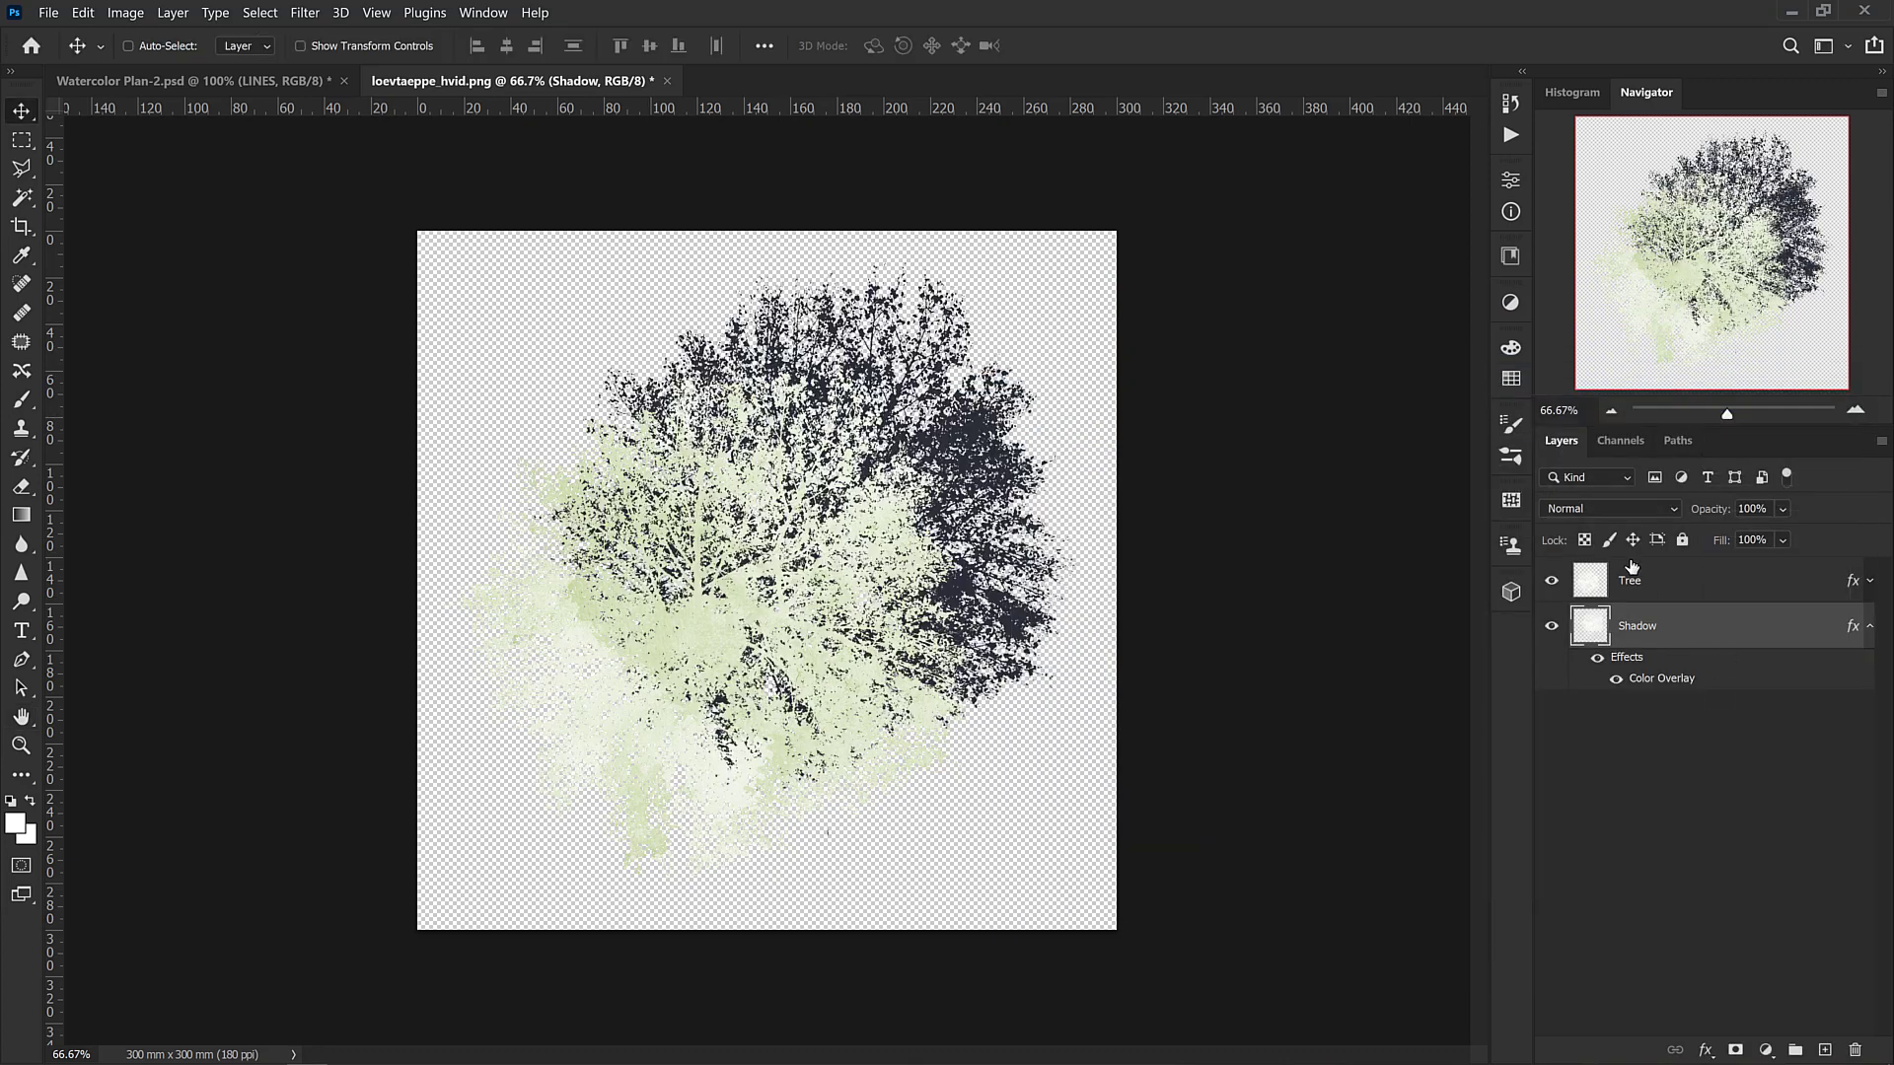
Set the Shadow layer's blend mode to Multiply and its opacity to 35%
{"action": "left_click", "coordinate": [1619, 511]}
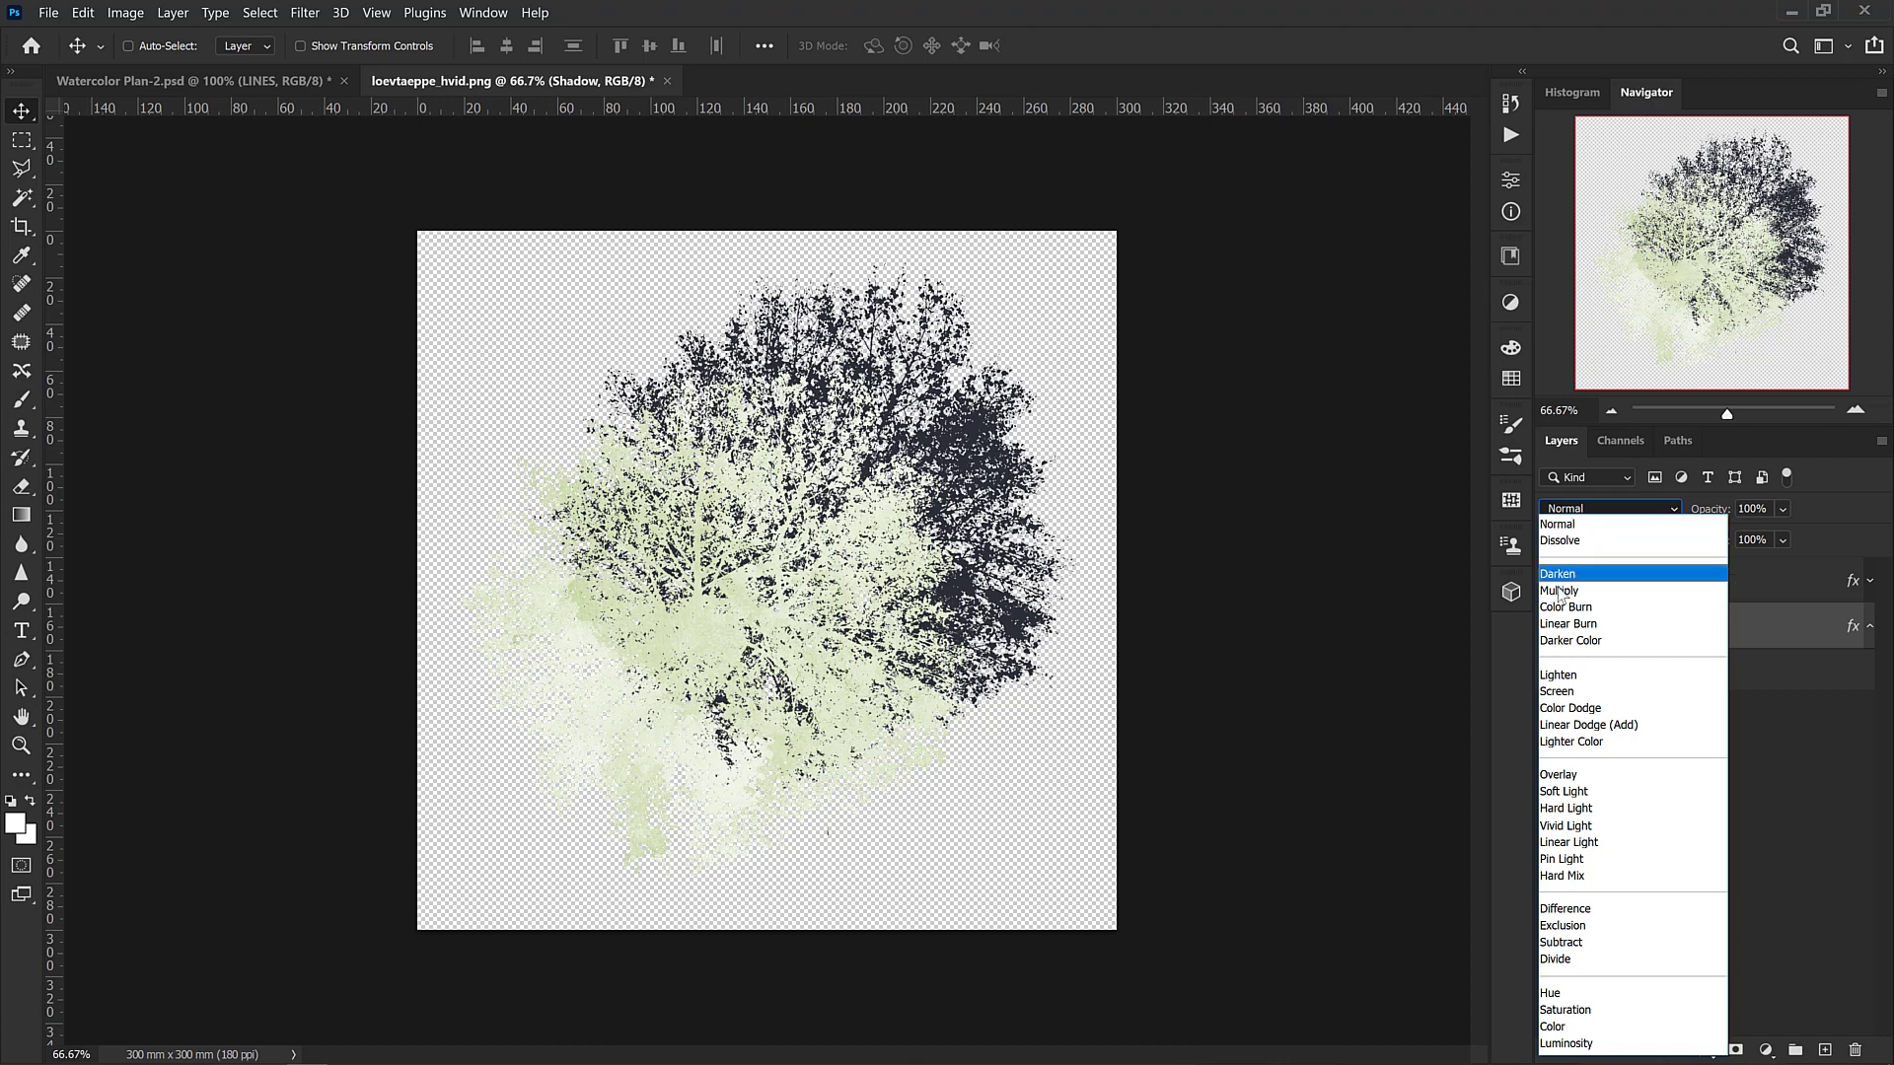
{"action": "left_click", "coordinate": [1560, 592]}
{"action": "key", "text": "3"}
{"action": "key", "text": "5"}
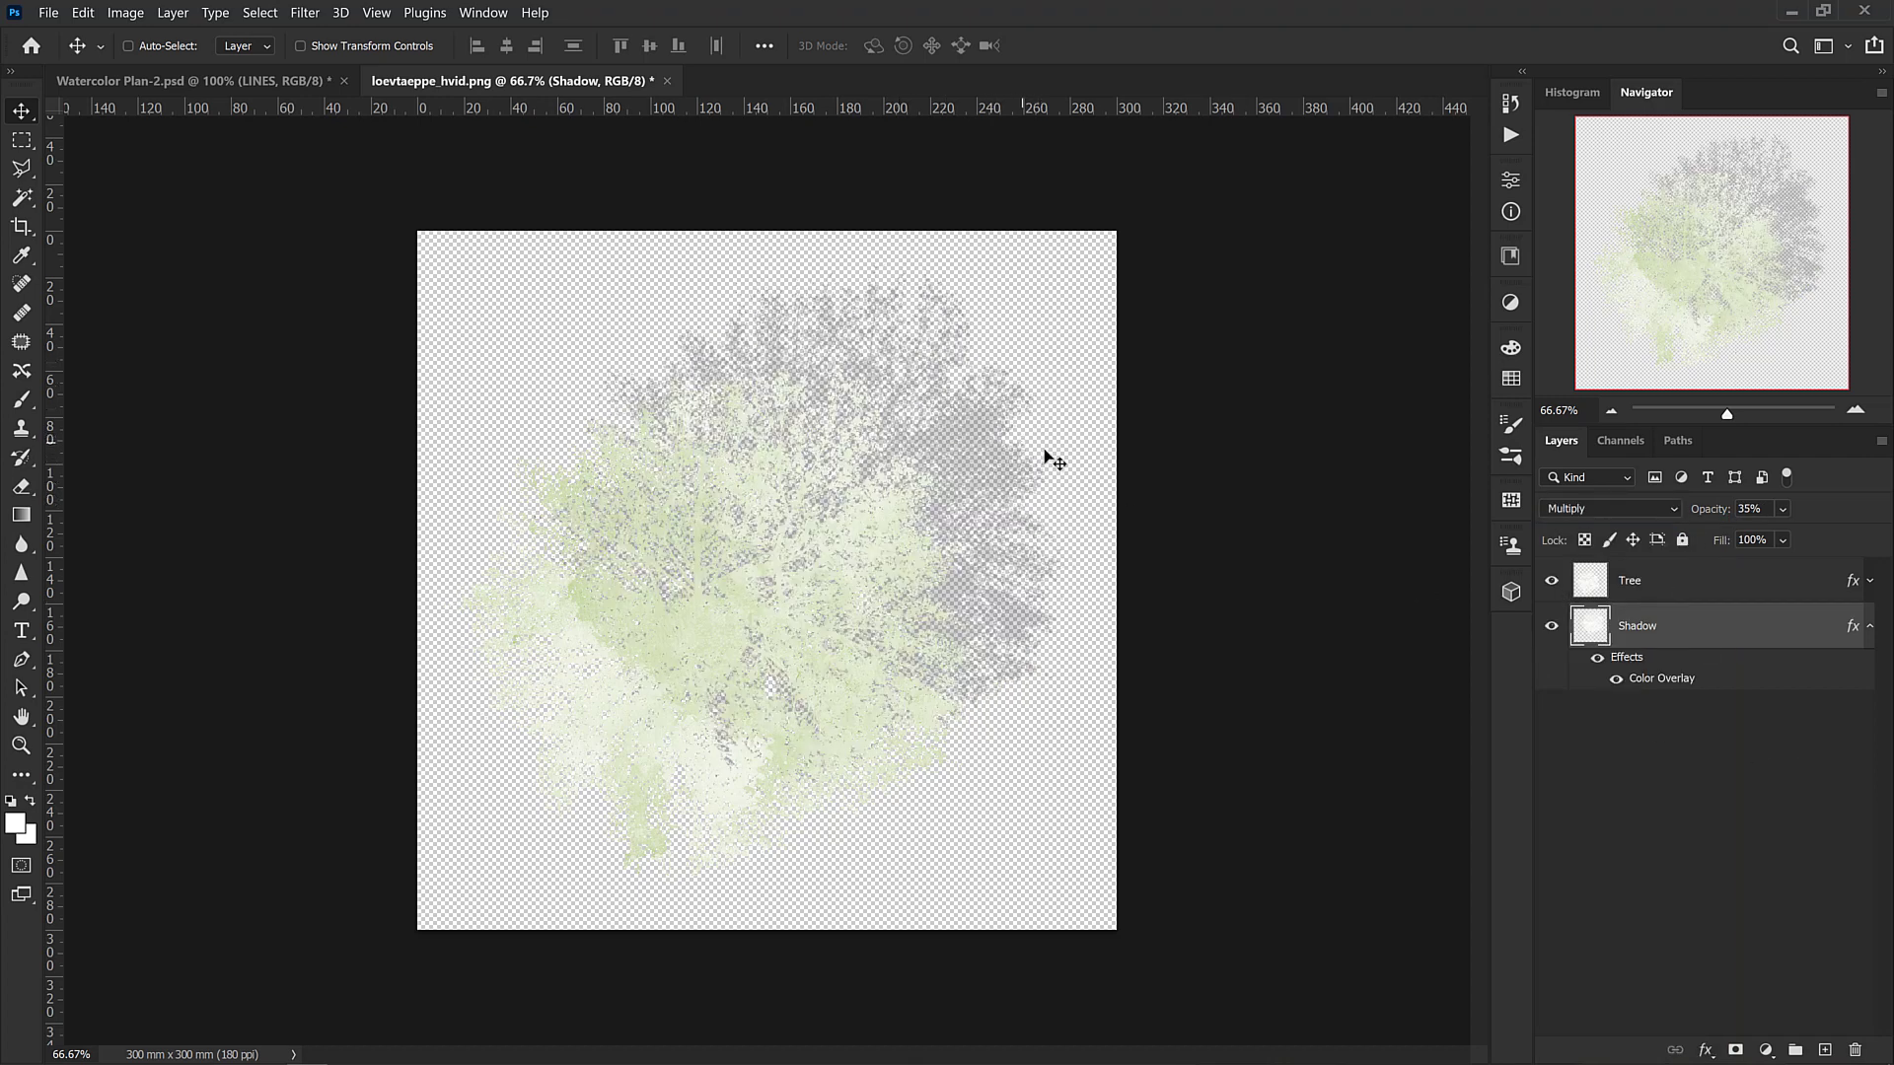
Apply a Gaussian Blur with a radius of 1.8 pixels to the Shadow layer
{"action": "left_click", "coordinate": [312, 14]}
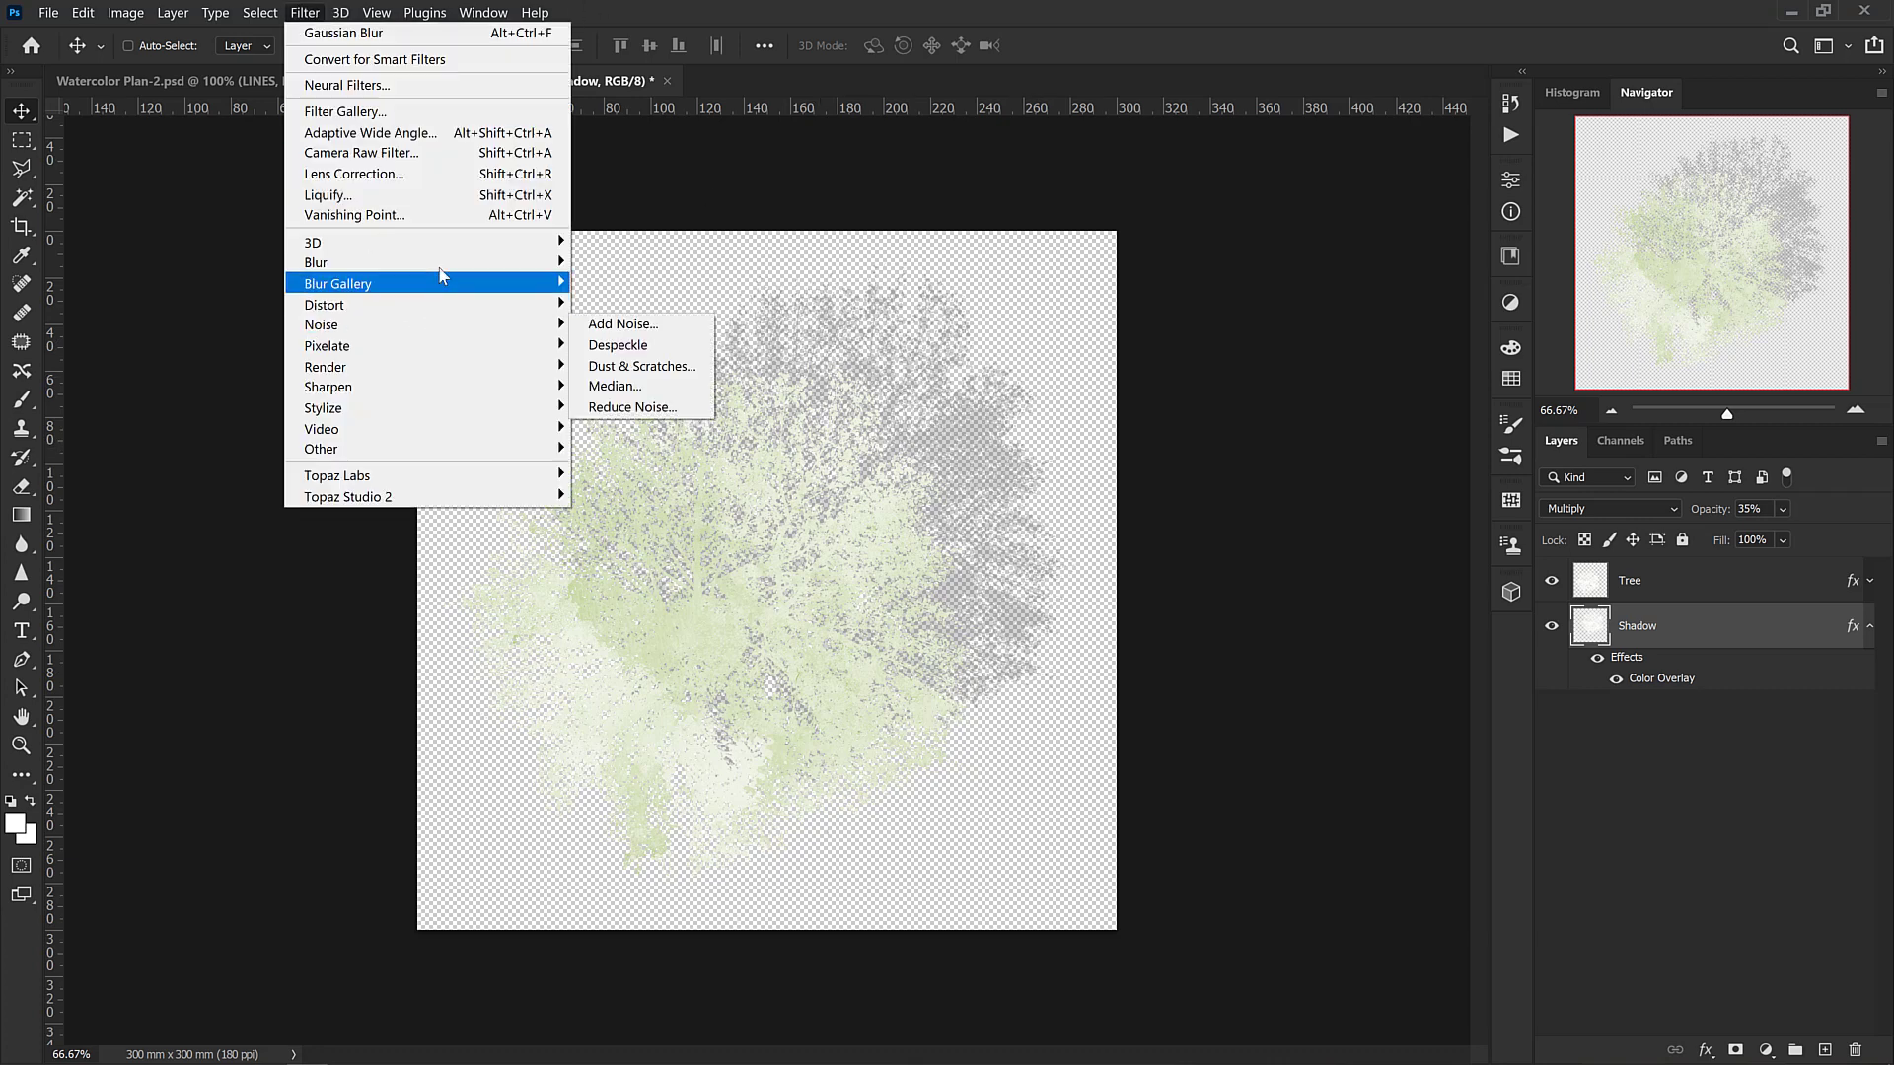
{"action": "mouse_move", "coordinate": [444, 265]}
{"action": "left_click", "coordinate": [631, 344]}
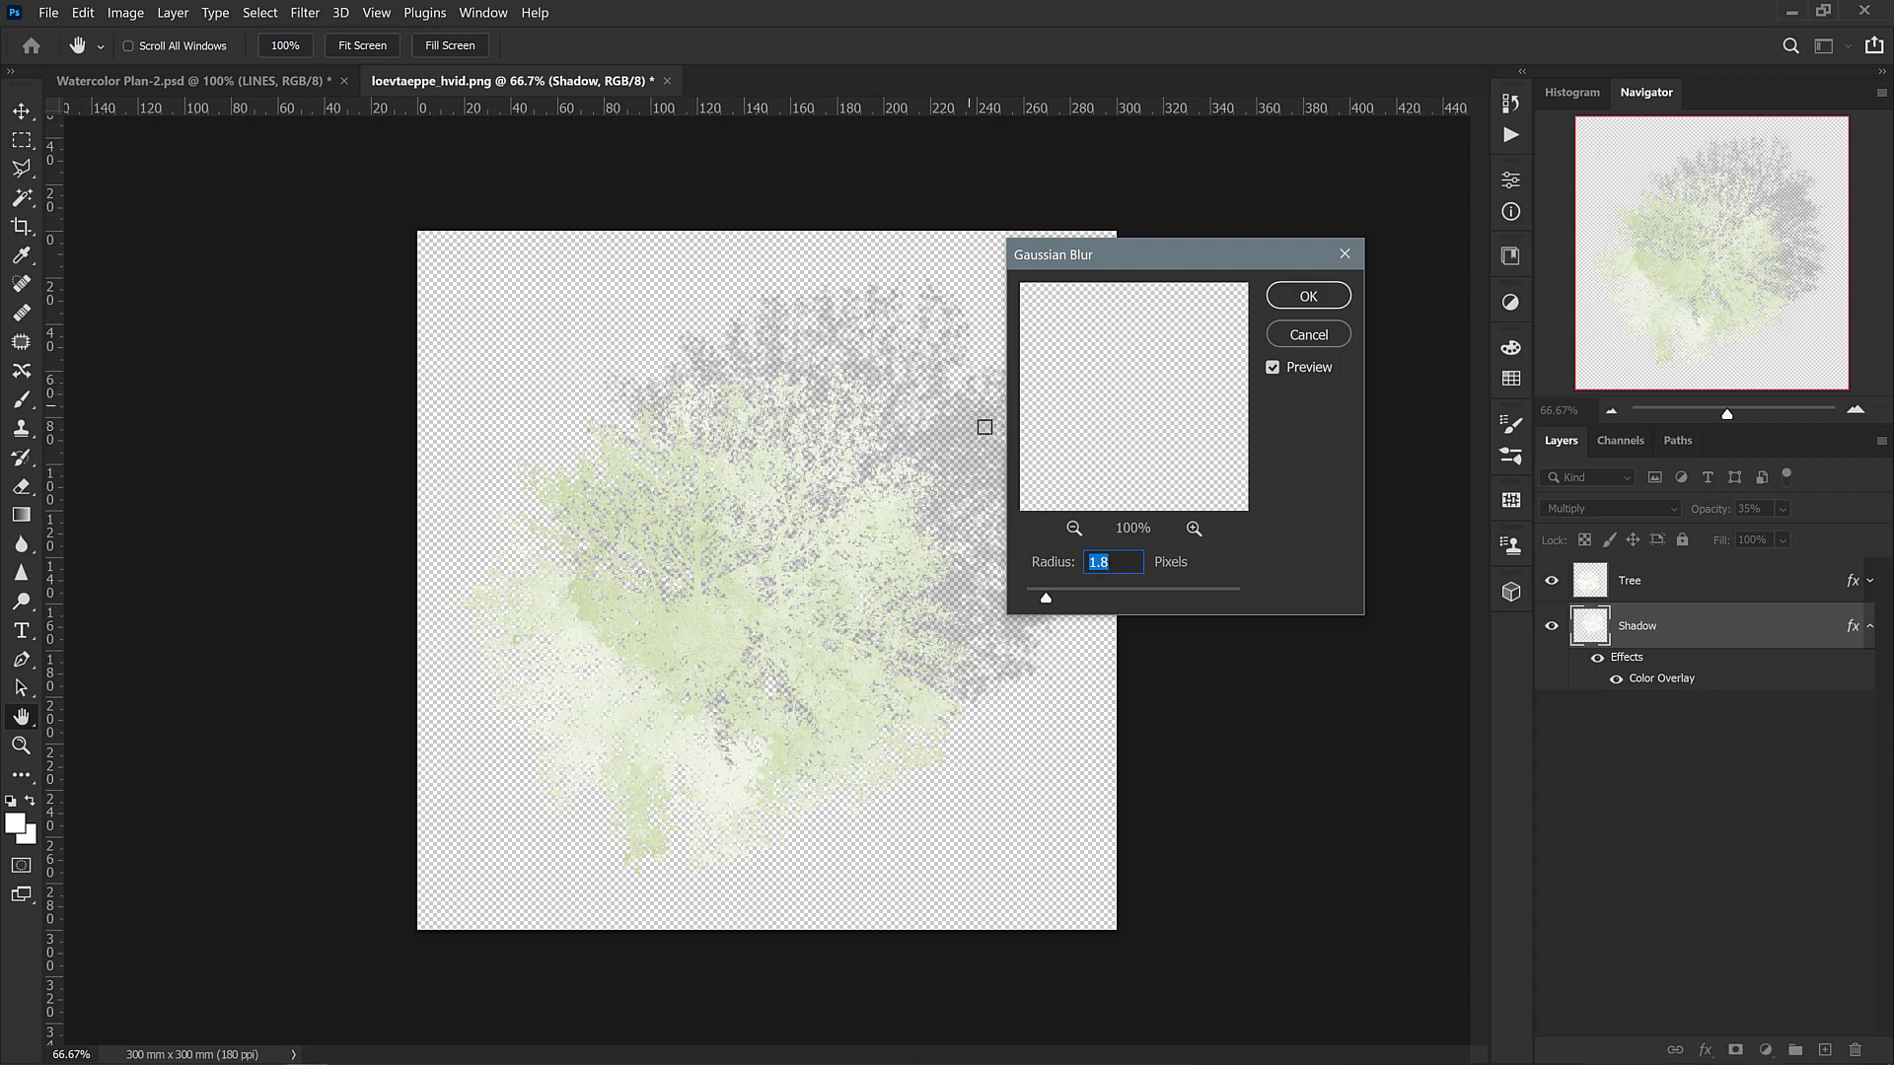
{"action": "left_click", "coordinate": [1309, 296]}
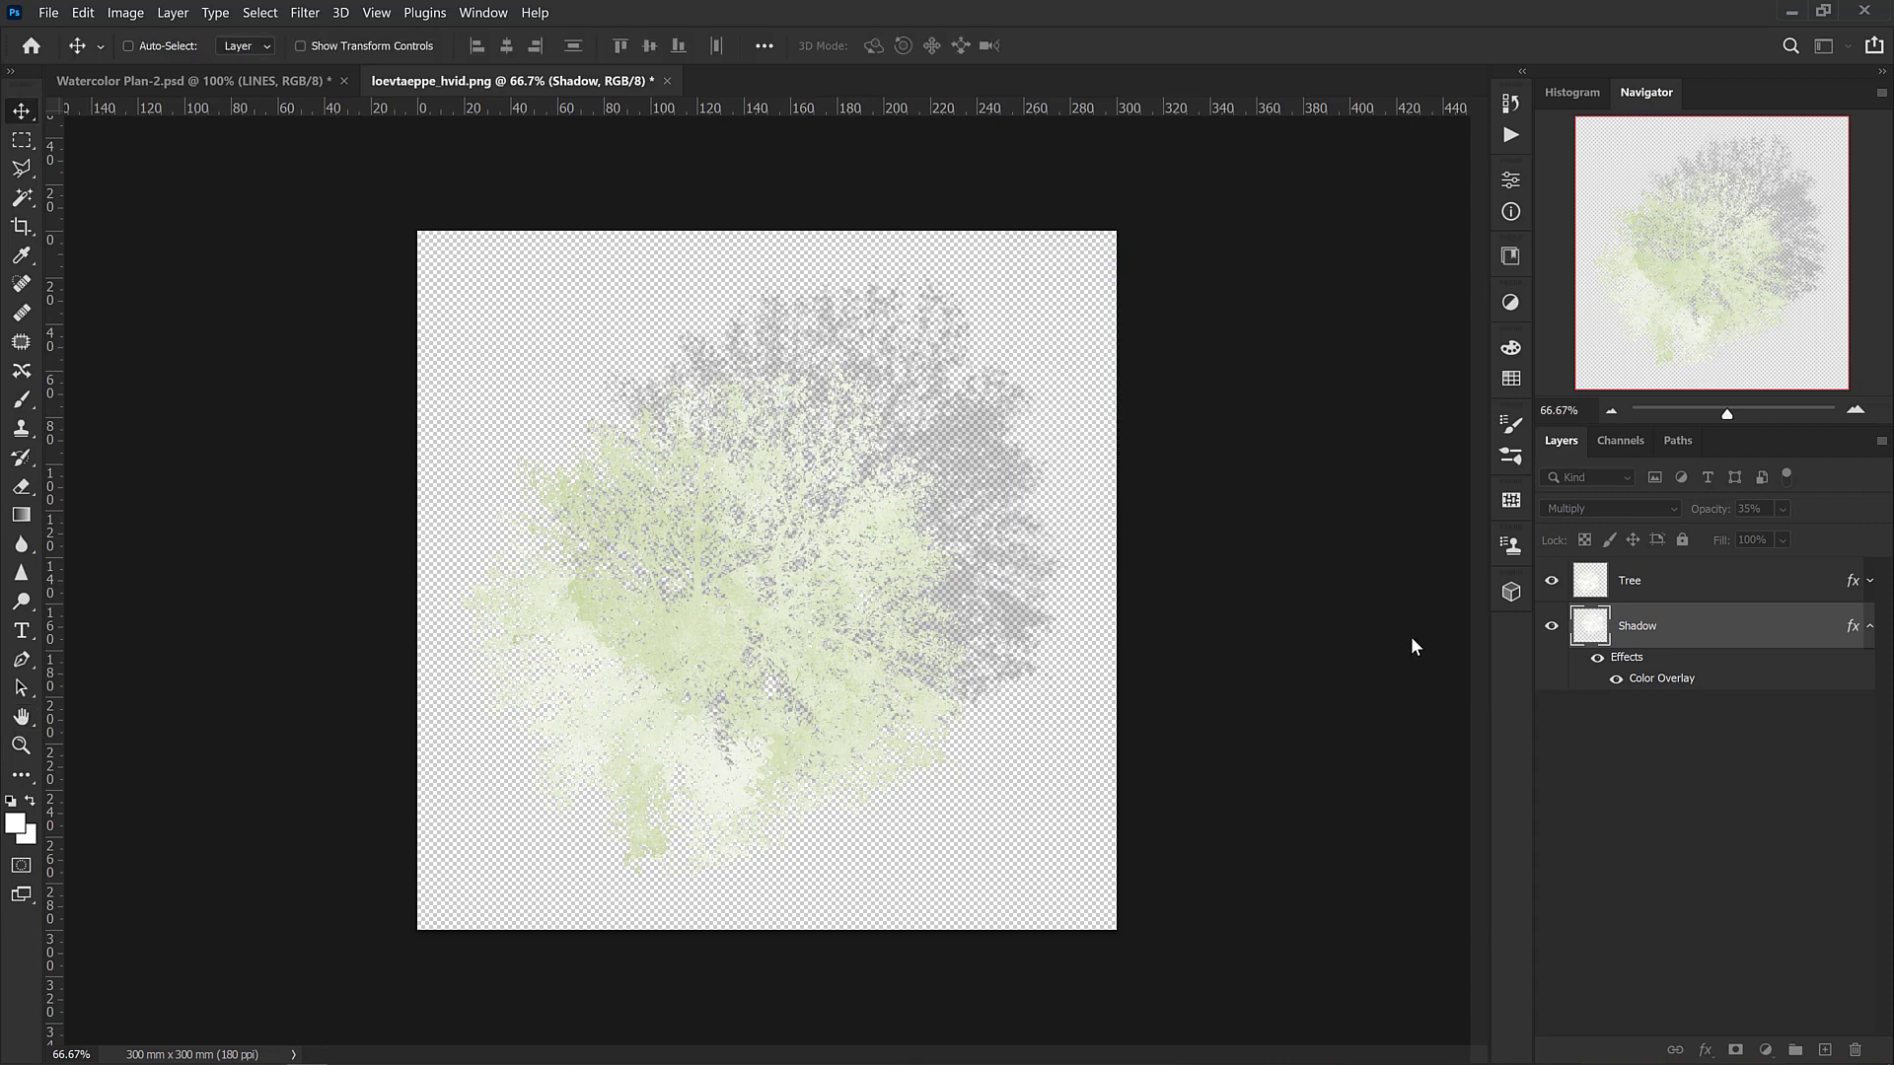
Link the Tree and Shadow layers together and collapse the Shadow layer's effects list
{"action": "left_click", "coordinate": [1686, 631], "text": "ctrl"}
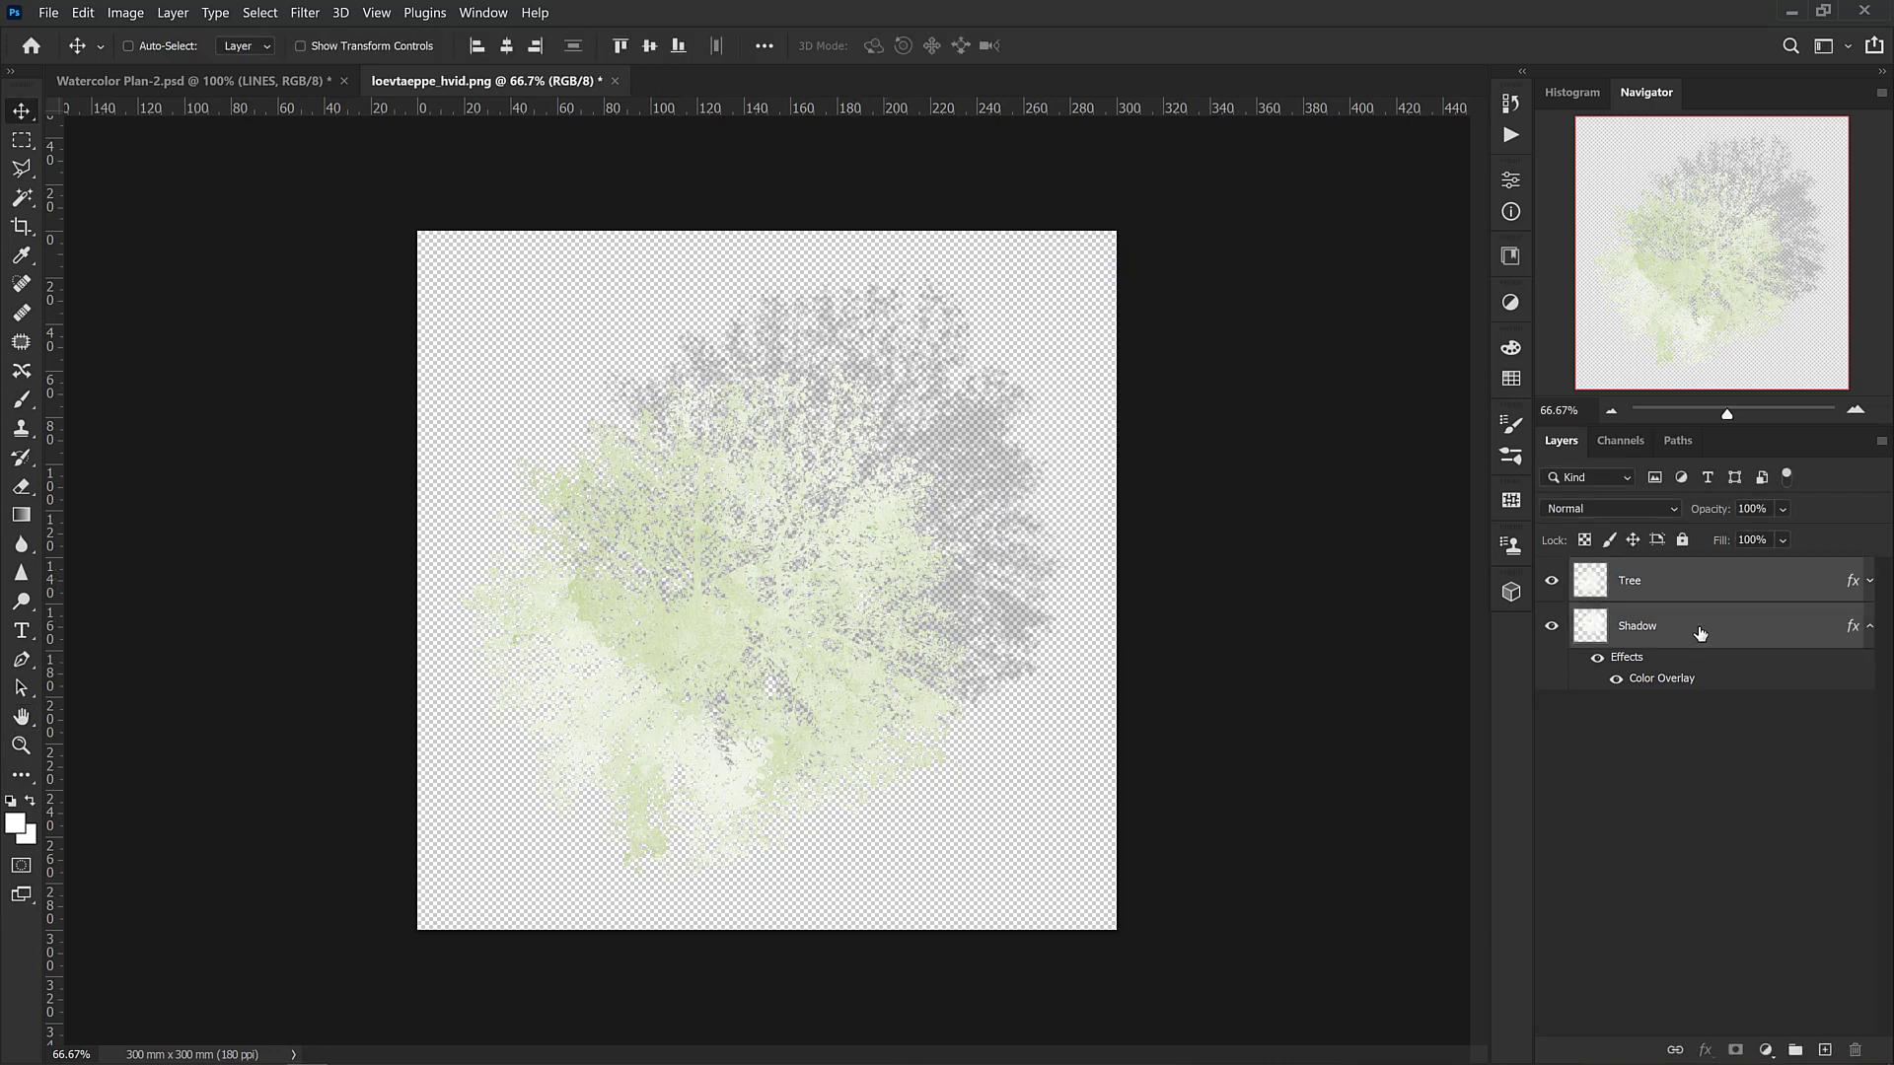
{"action": "left_click", "coordinate": [1868, 626]}
{"action": "right_click", "coordinate": [1670, 629]}
{"action": "left_click", "coordinate": [1450, 588]}
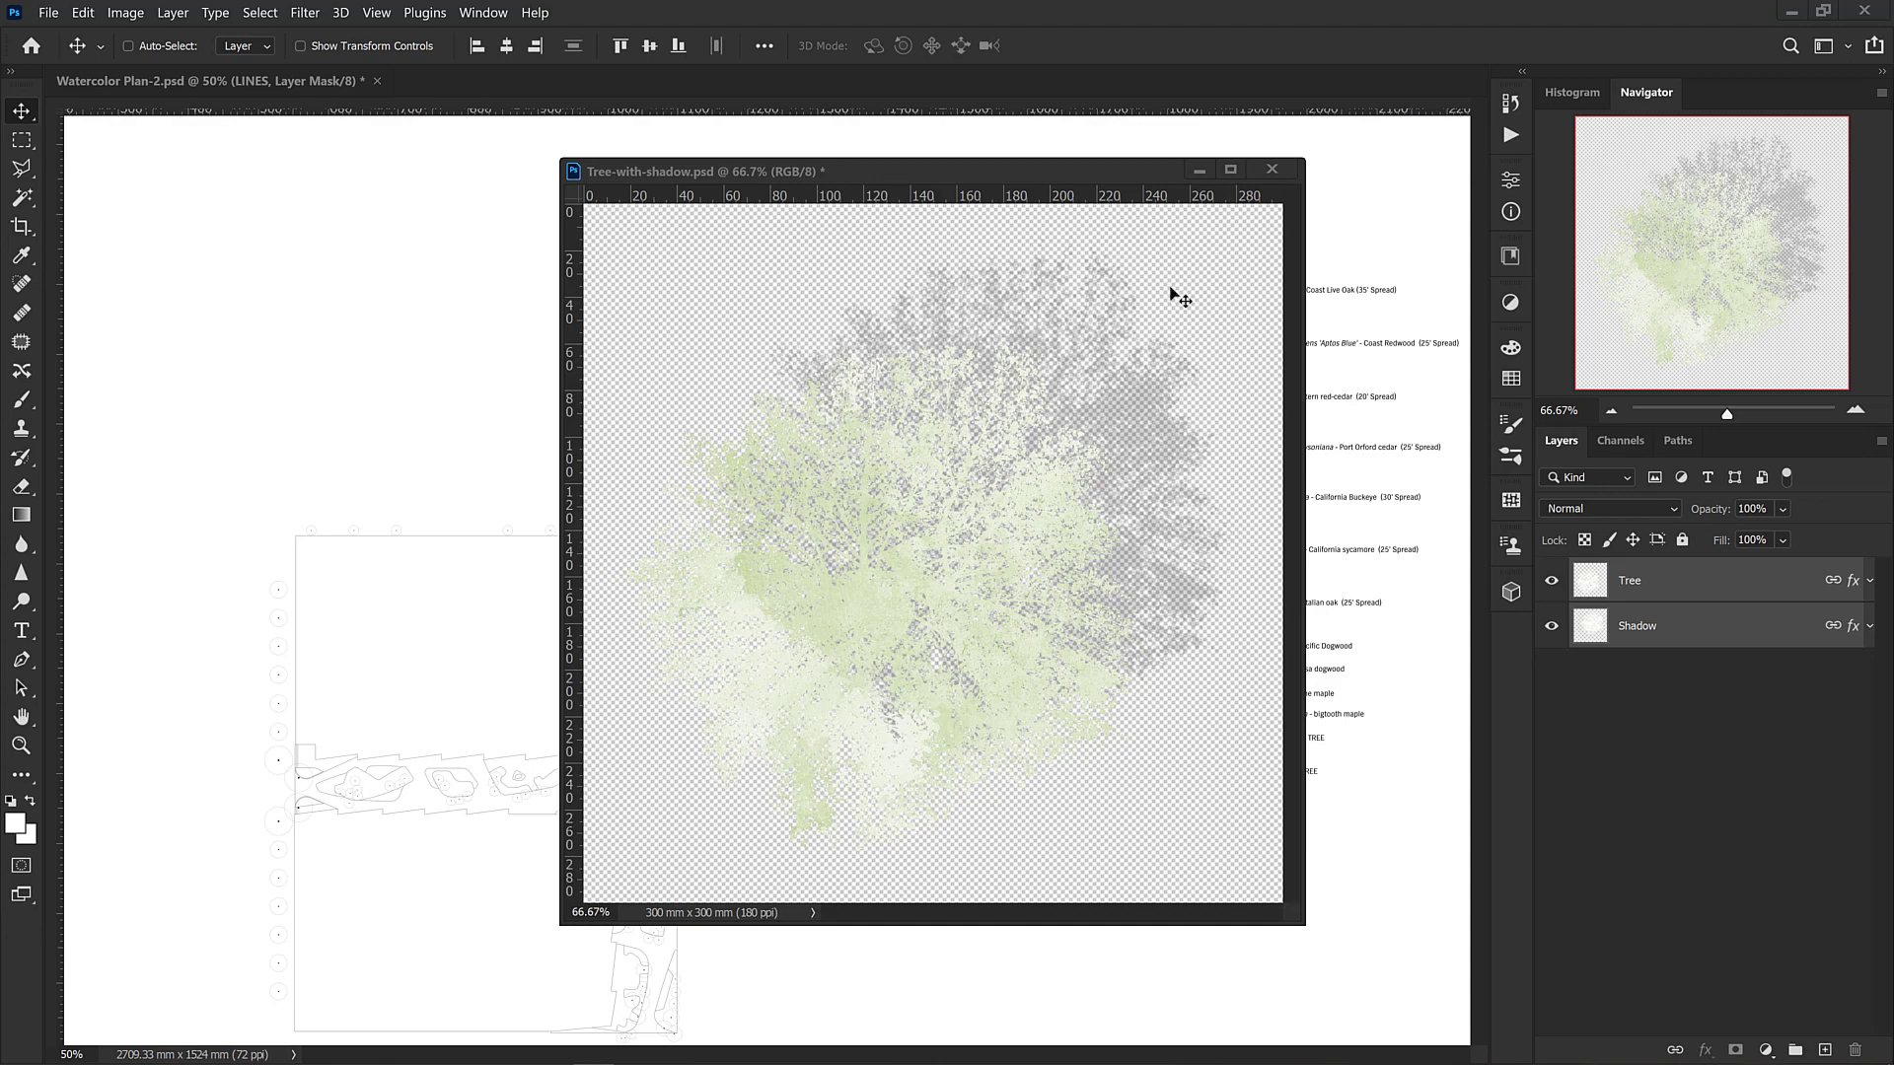
Scale the linked tree and shadow down to 12.64% and place them near the canvas's lower-left corner
{"action": "key", "text": "ctrl+t"}
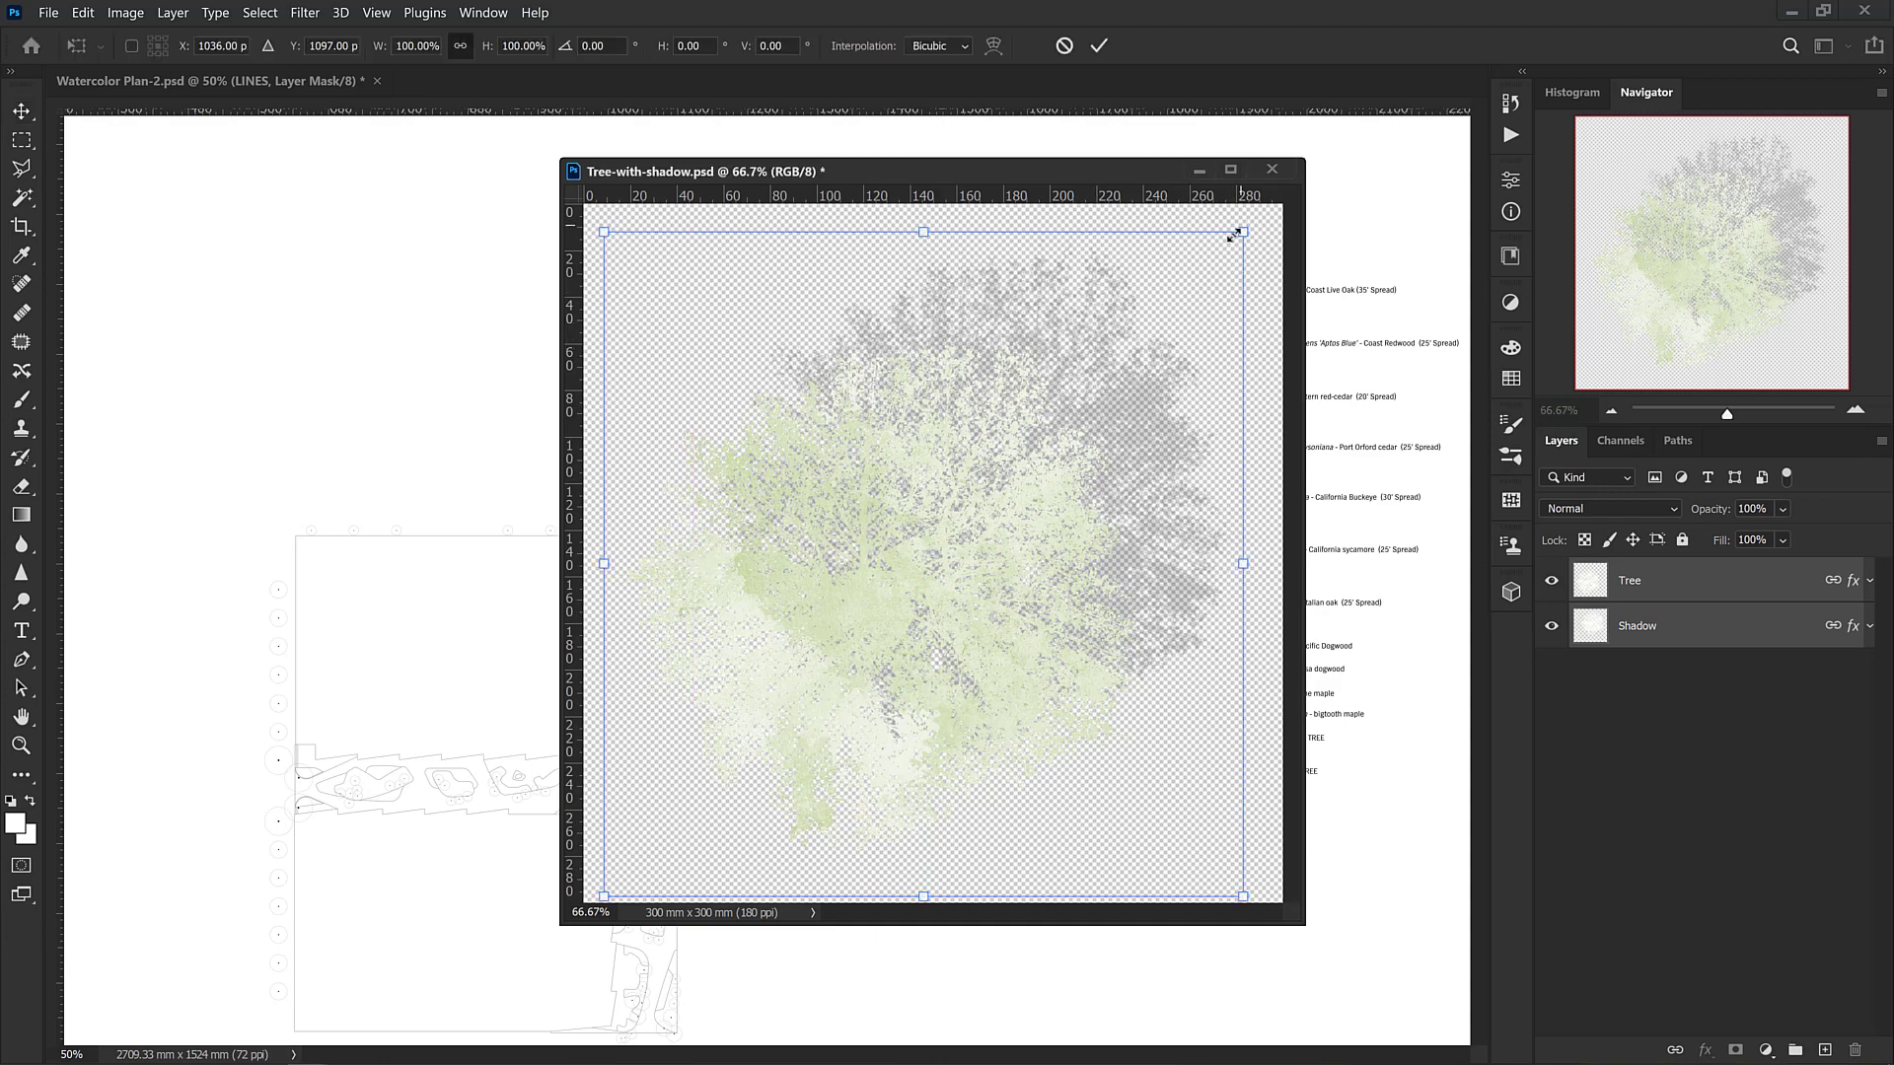
{"action": "left_click_drag", "start_coordinate": [1234, 235], "coordinate": [829, 632]}
{"action": "left_click_drag", "start_coordinate": [738, 791], "coordinate": [690, 826]}
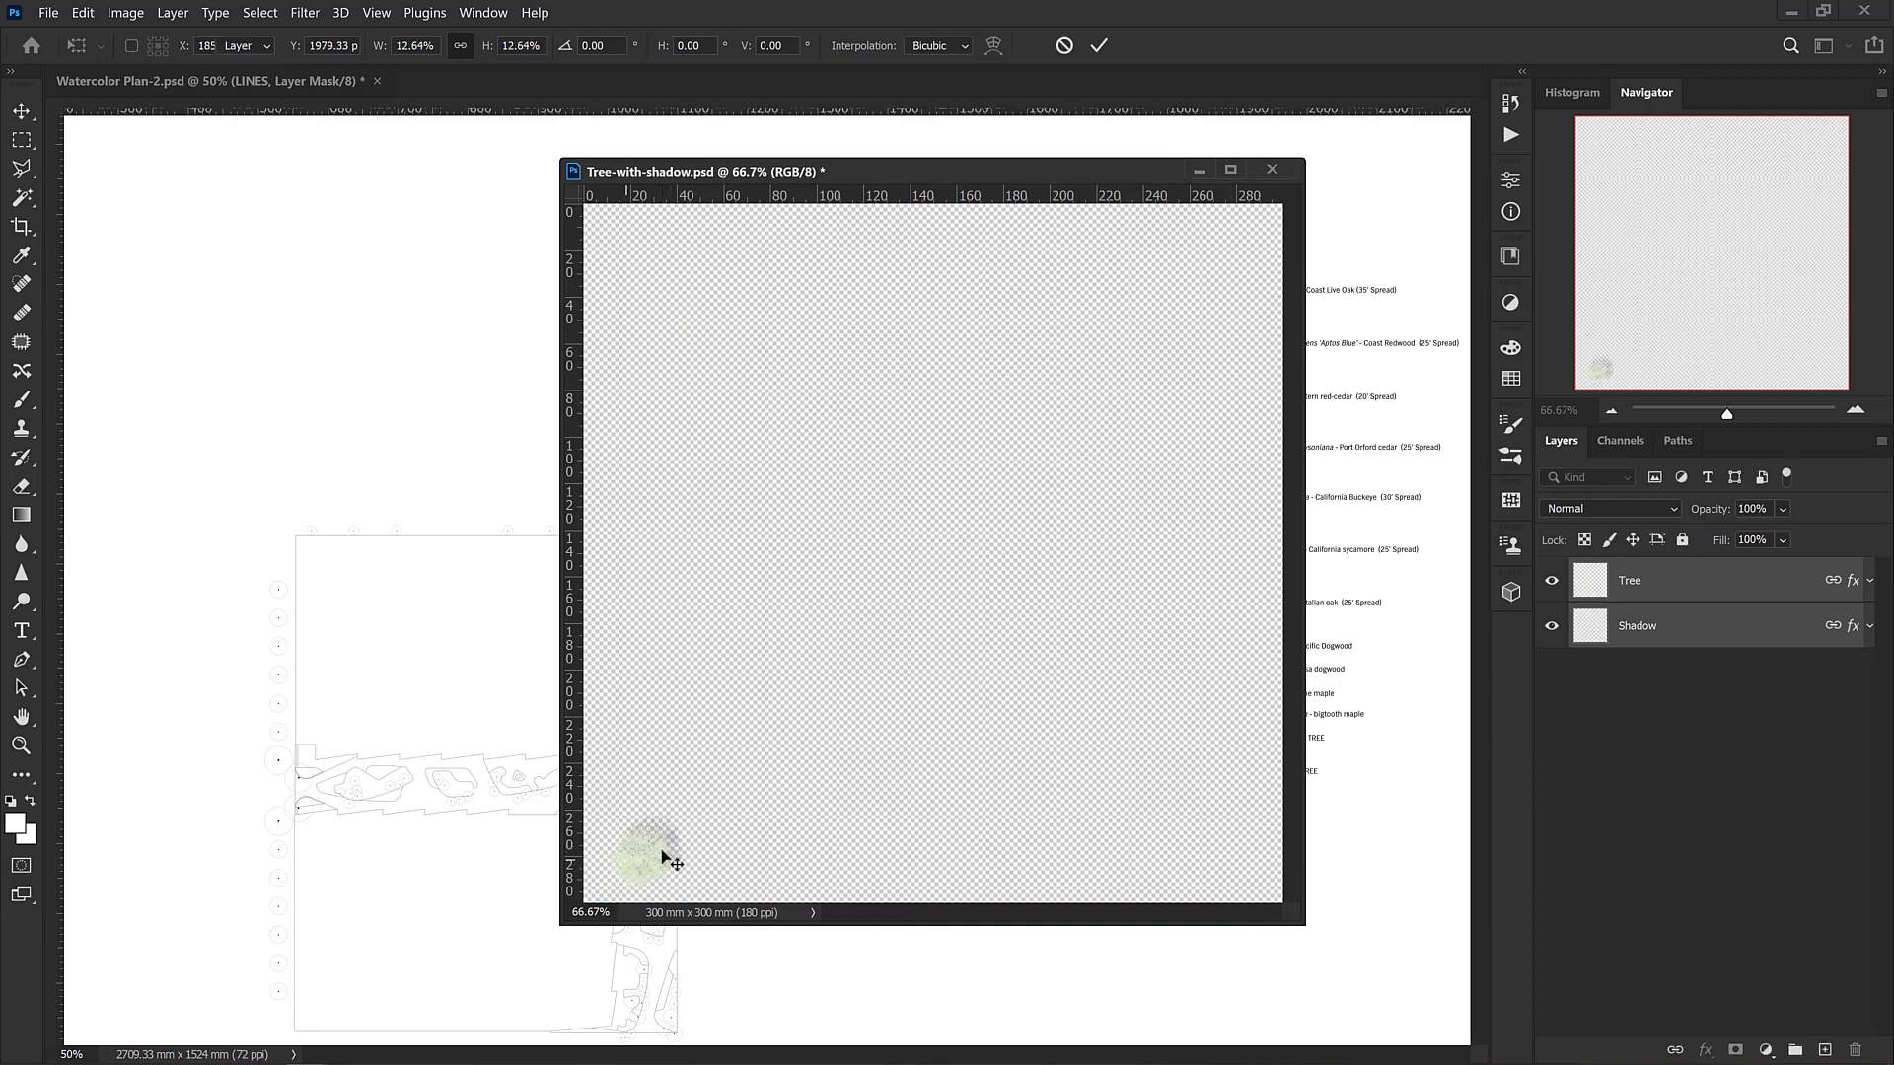
{"action": "key", "text": "Return"}
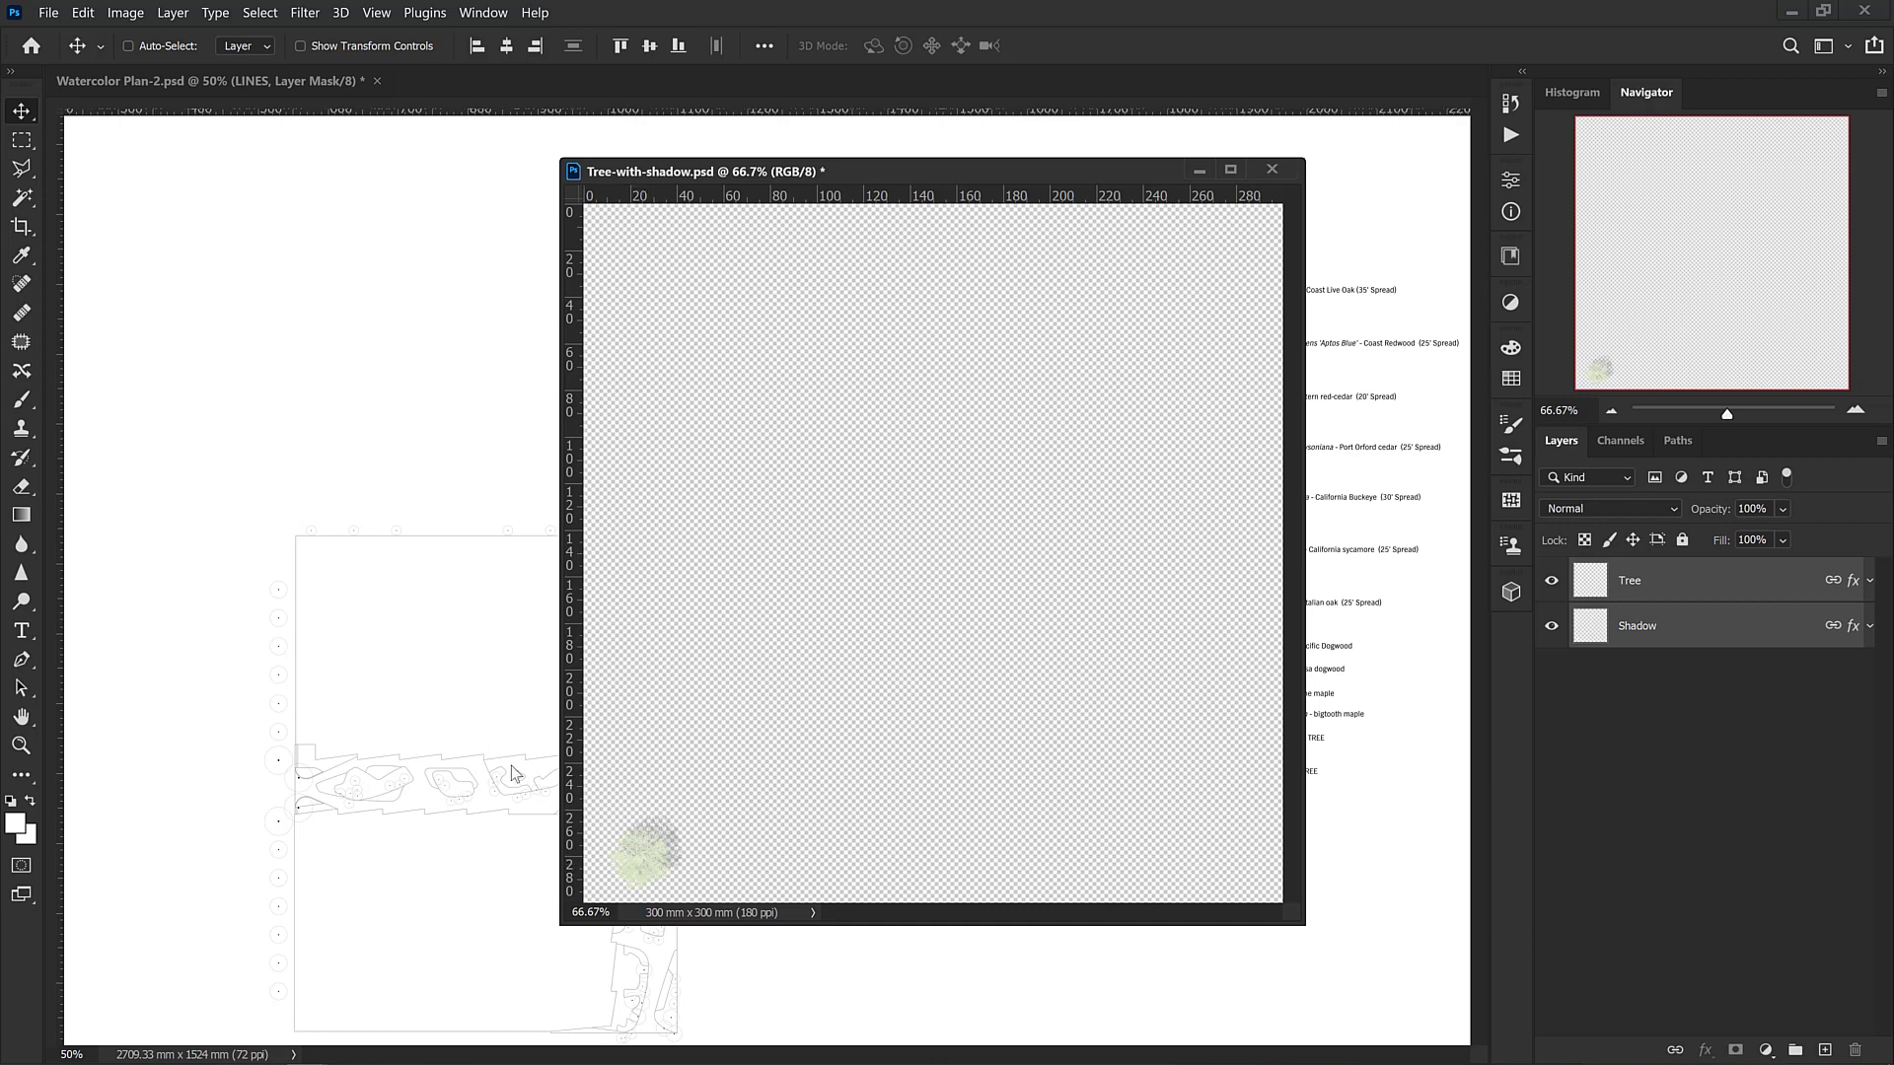
Copy the linked tree and shadow into Watercolor Plan-2.psd and place them over the marked tree in the rounded bed near the plan's center
{"action": "left_click_drag", "start_coordinate": [646, 865], "coordinate": [502, 750]}
{"action": "left_click", "coordinate": [1200, 174]}
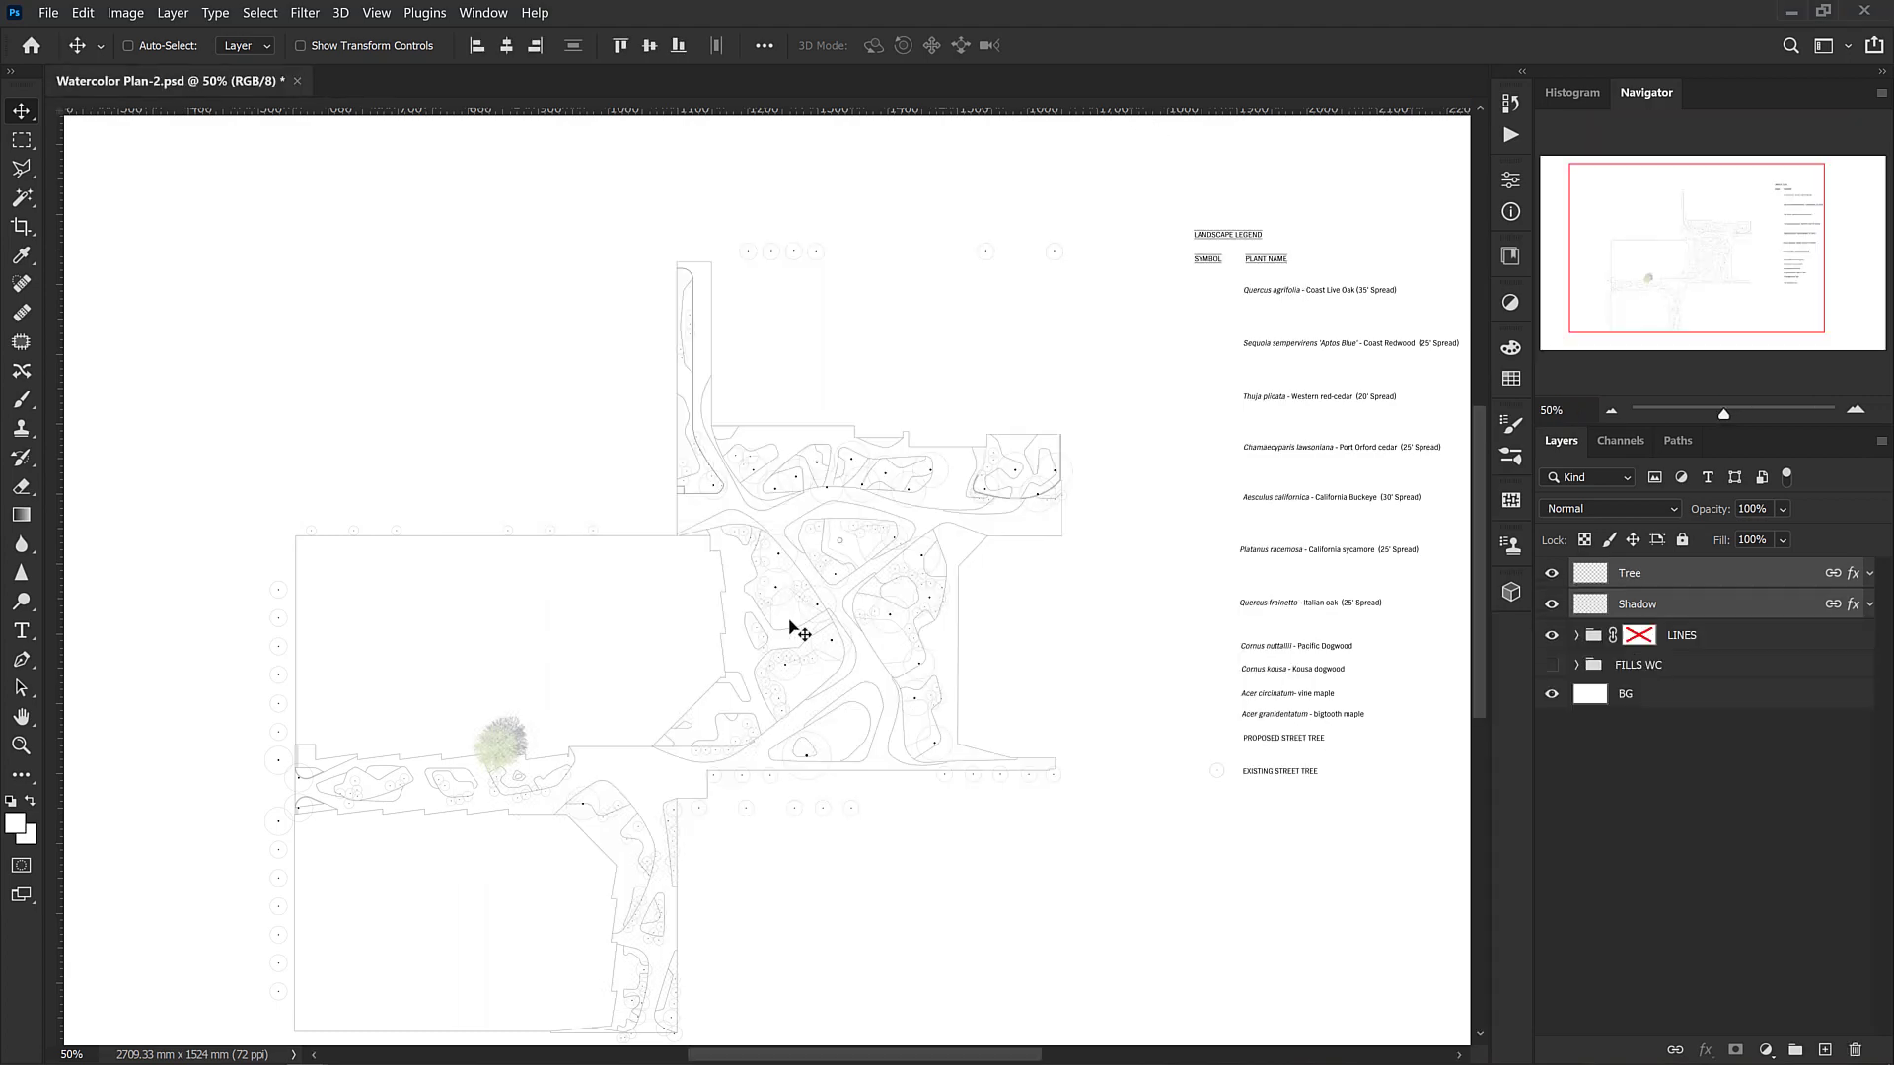
{"action": "left_click_drag", "start_coordinate": [502, 752], "coordinate": [807, 761]}
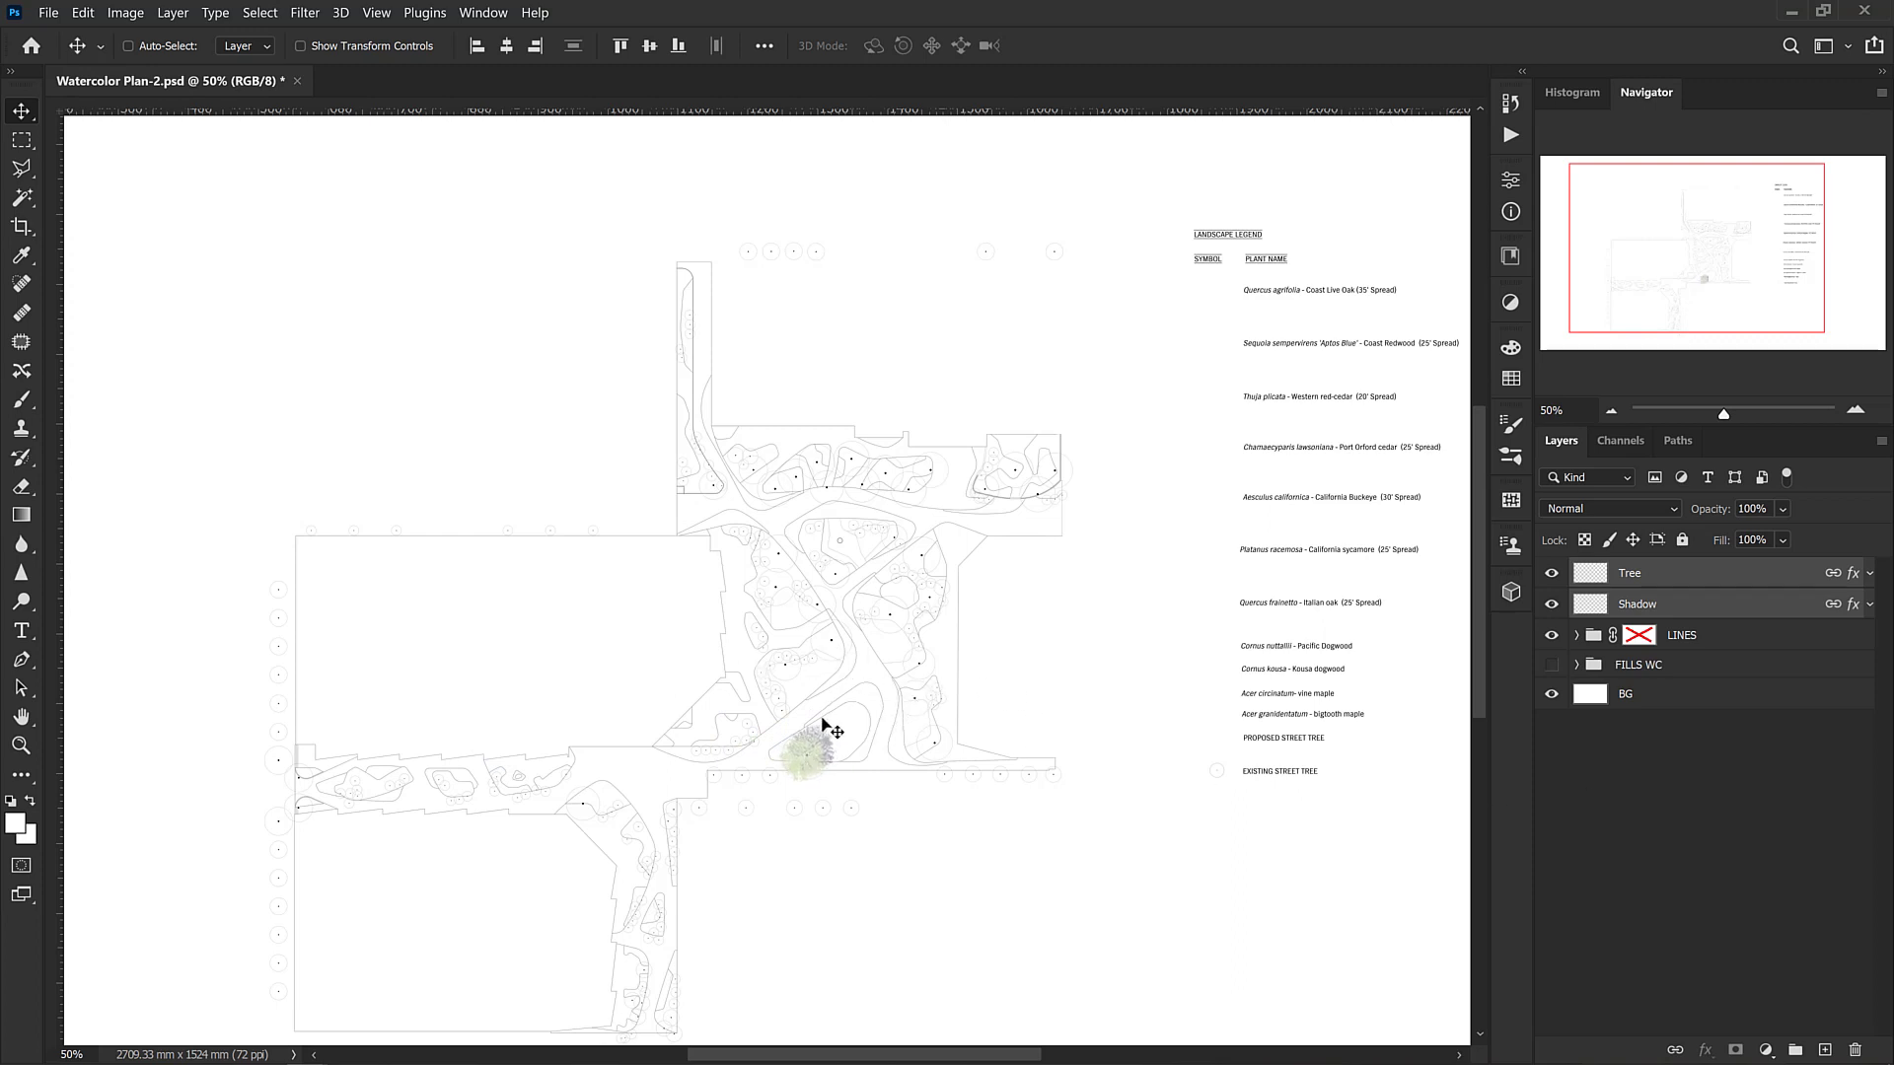
Transform the placed tree and shadow so the shadow falls toward the upper left, and fit them over the marked tree
{"action": "key", "text": "ctrl+t"}
{"action": "left_click_drag", "start_coordinate": [854, 712], "coordinate": [816, 768]}
{"action": "key", "text": "Return"}
{"action": "key", "text": "ctrl+t"}
{"action": "left_click_drag", "start_coordinate": [833, 784], "coordinate": [820, 771]}
{"action": "key", "text": "Return"}
{"action": "left_click_drag", "start_coordinate": [815, 758], "coordinate": [823, 757]}
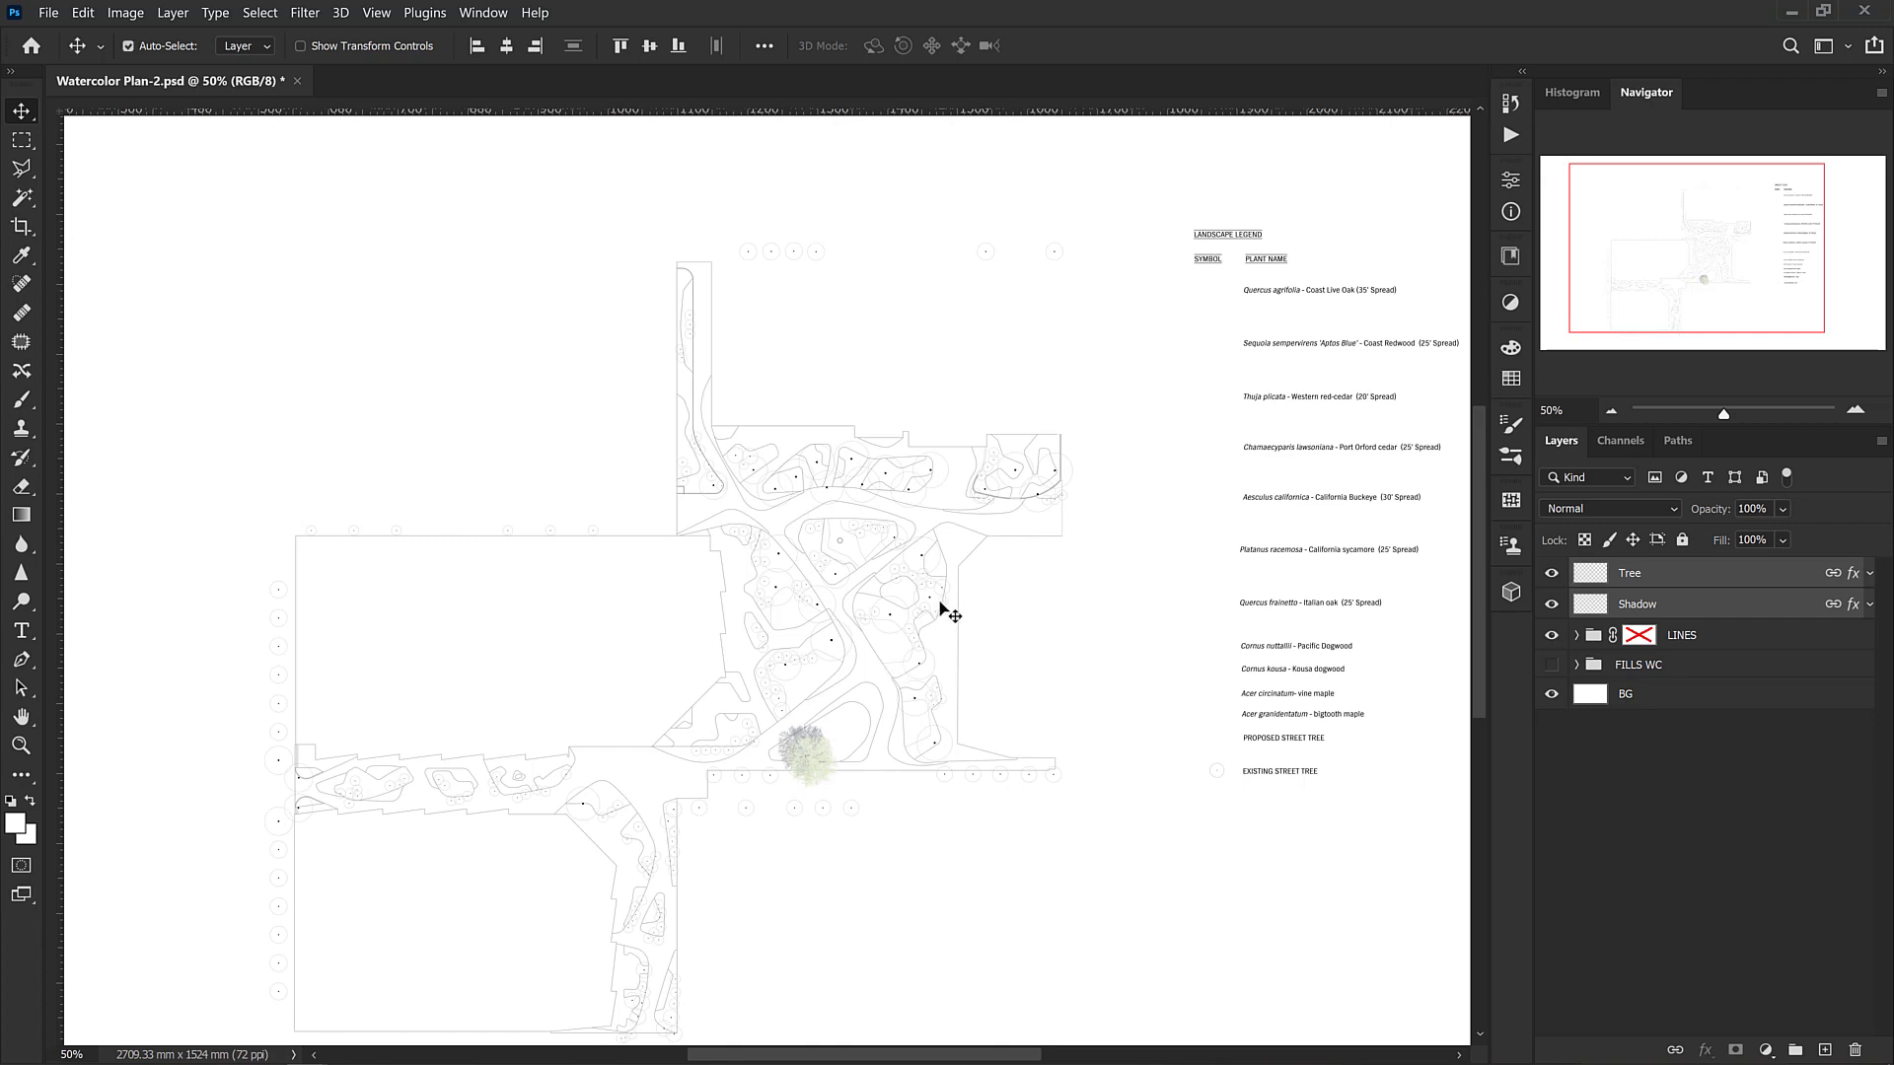
Duplicate the tree and shadow onto the large circle in the bed to the right, scale the copy to fit, and add a smaller copy below
{"action": "key", "text": "ctrl+plus"}
{"action": "key", "text": "ctrl+plus"}
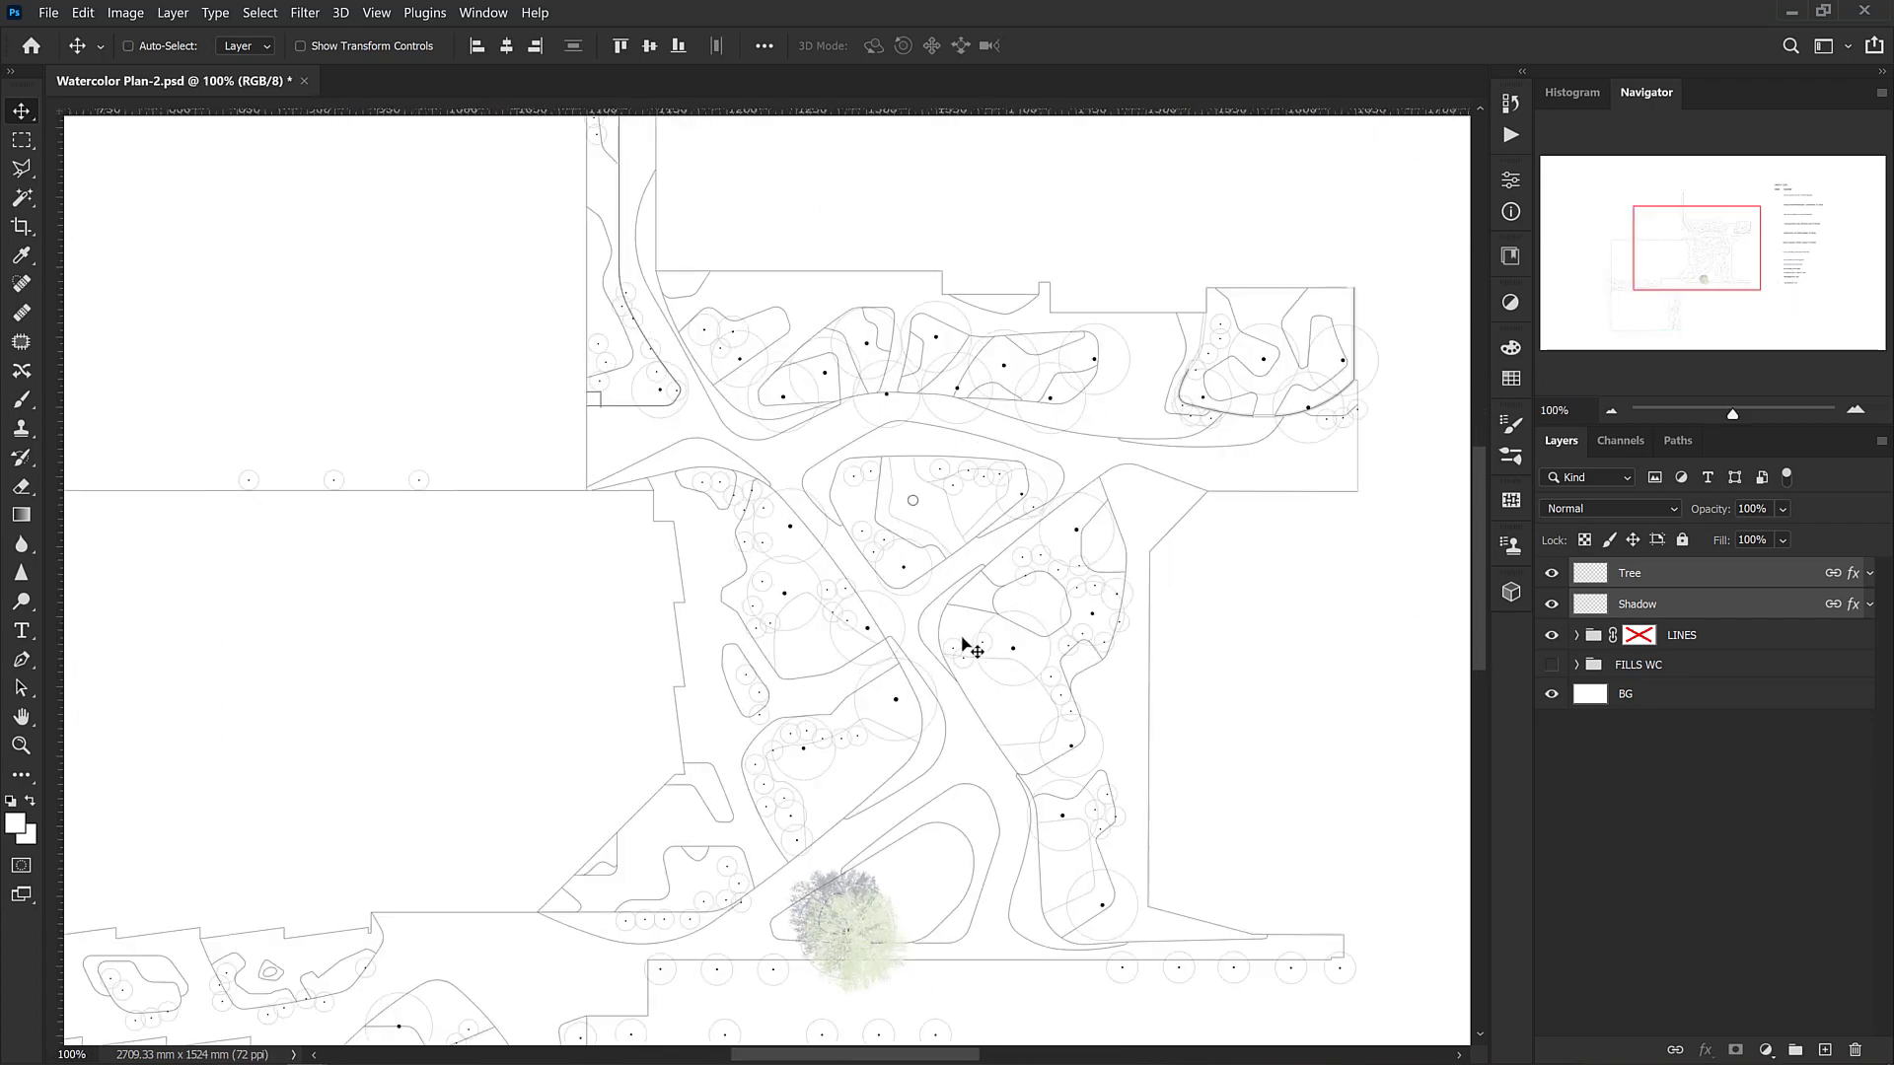
{"action": "left_click_drag", "start_coordinate": [1048, 753], "coordinate": [914, 744]}
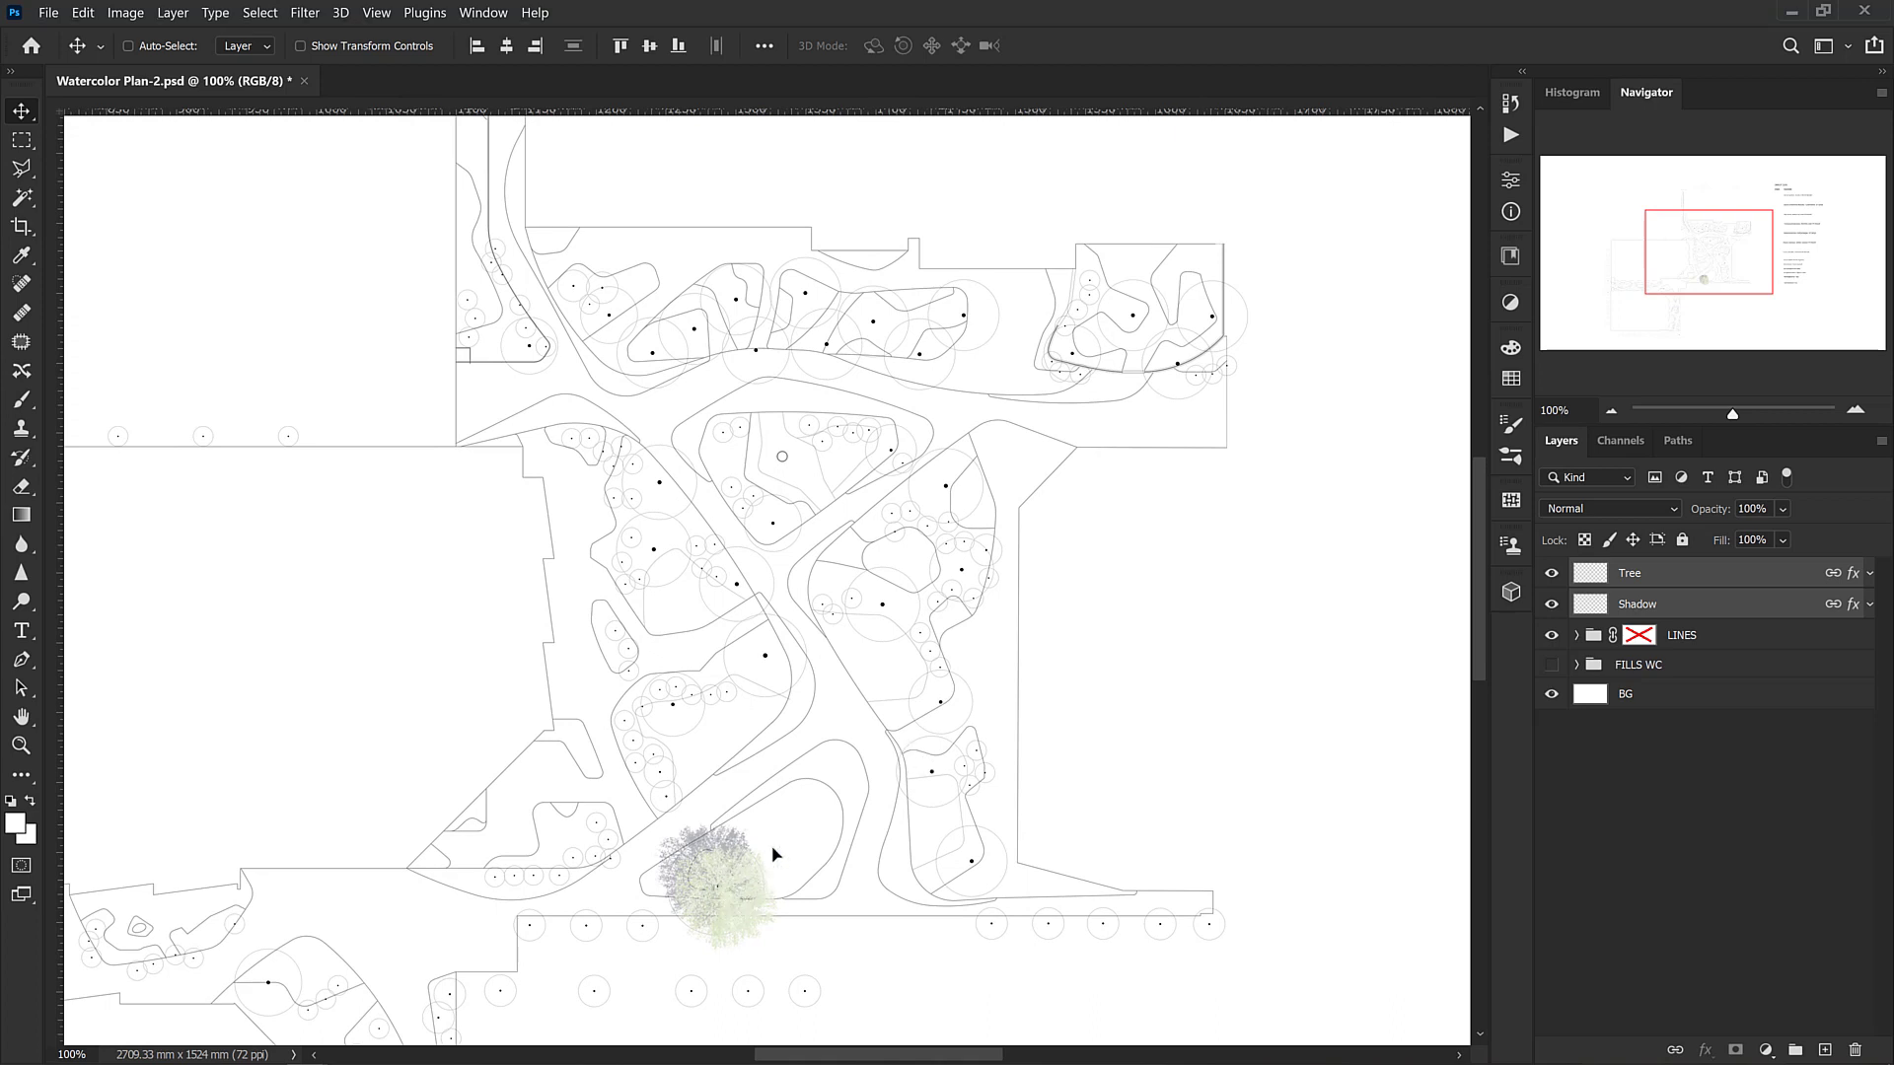
{"action": "left_click_drag", "start_coordinate": [774, 854], "coordinate": [979, 865]}
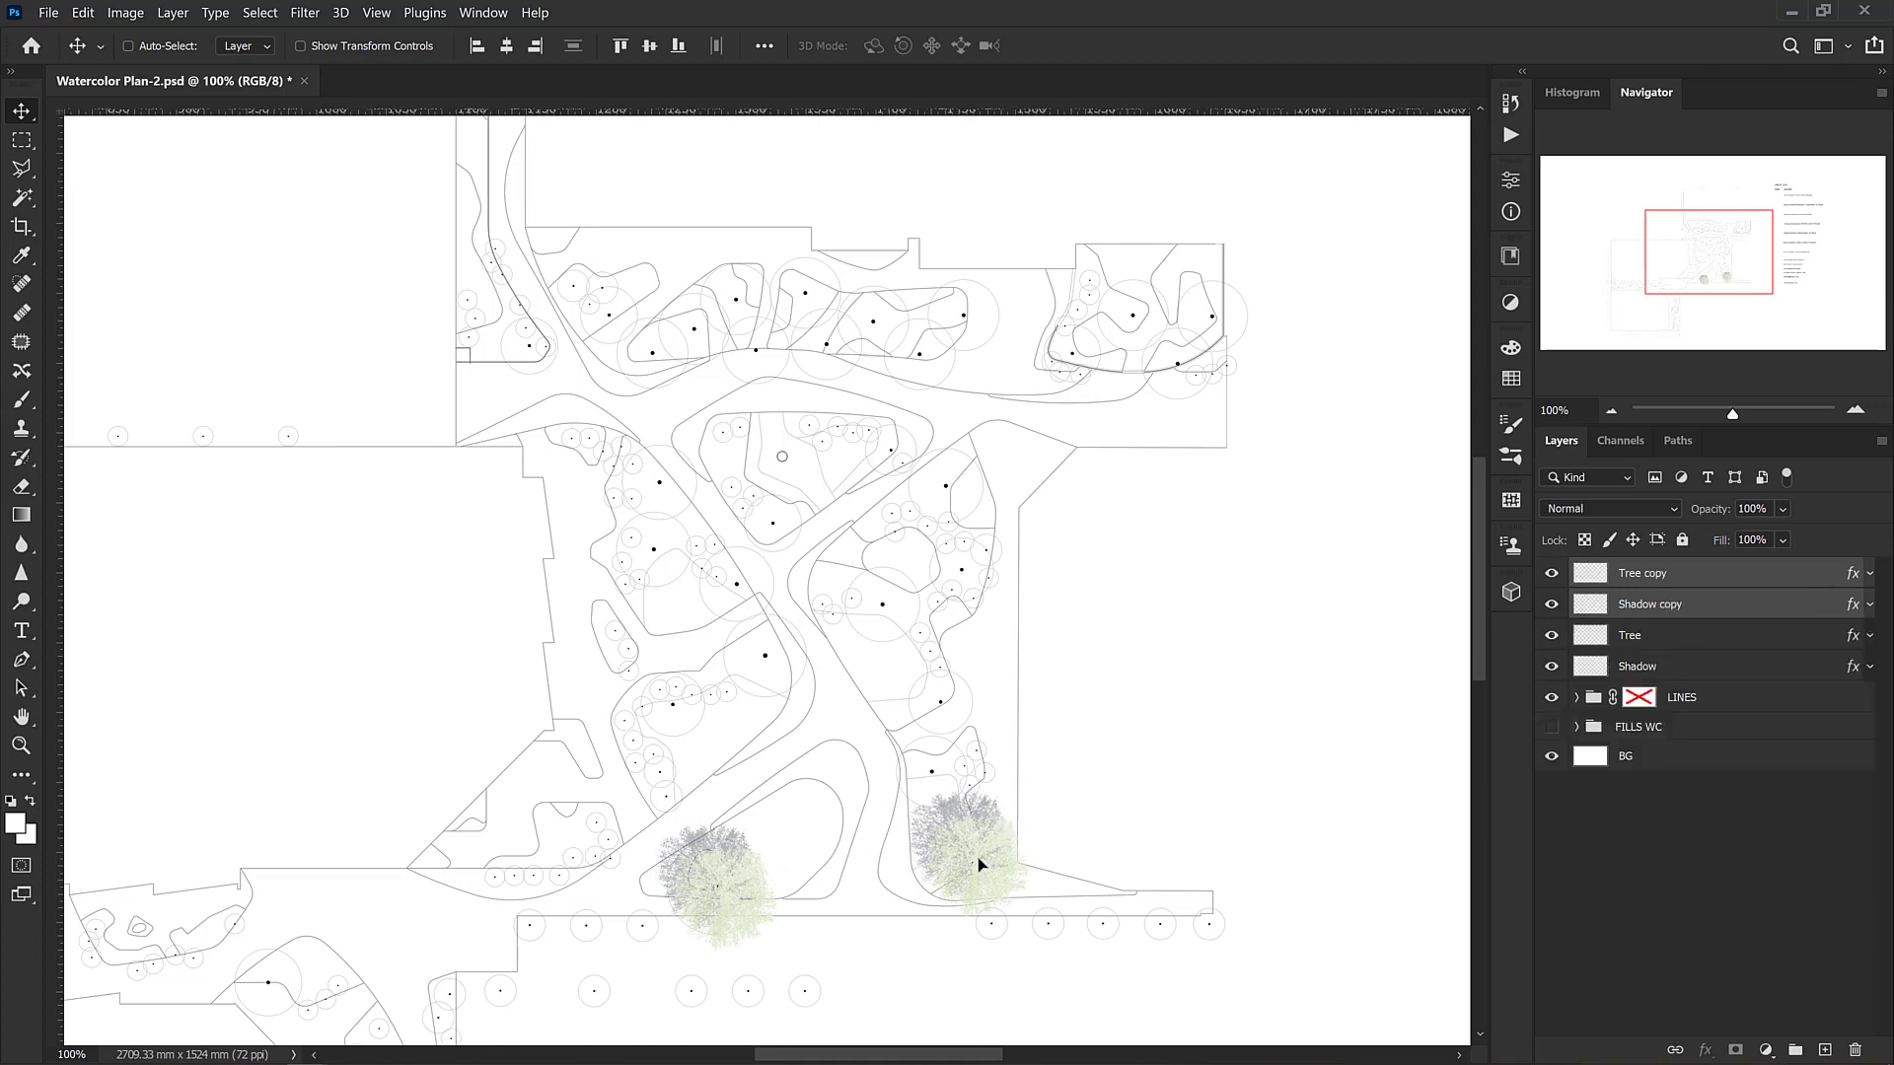
{"action": "key", "text": "ctrl+t"}
{"action": "left_click_drag", "start_coordinate": [1042, 784], "coordinate": [984, 920]}
{"action": "key", "text": "Return"}
{"action": "key", "text": "ctrl+t"}
{"action": "key", "text": "Return"}
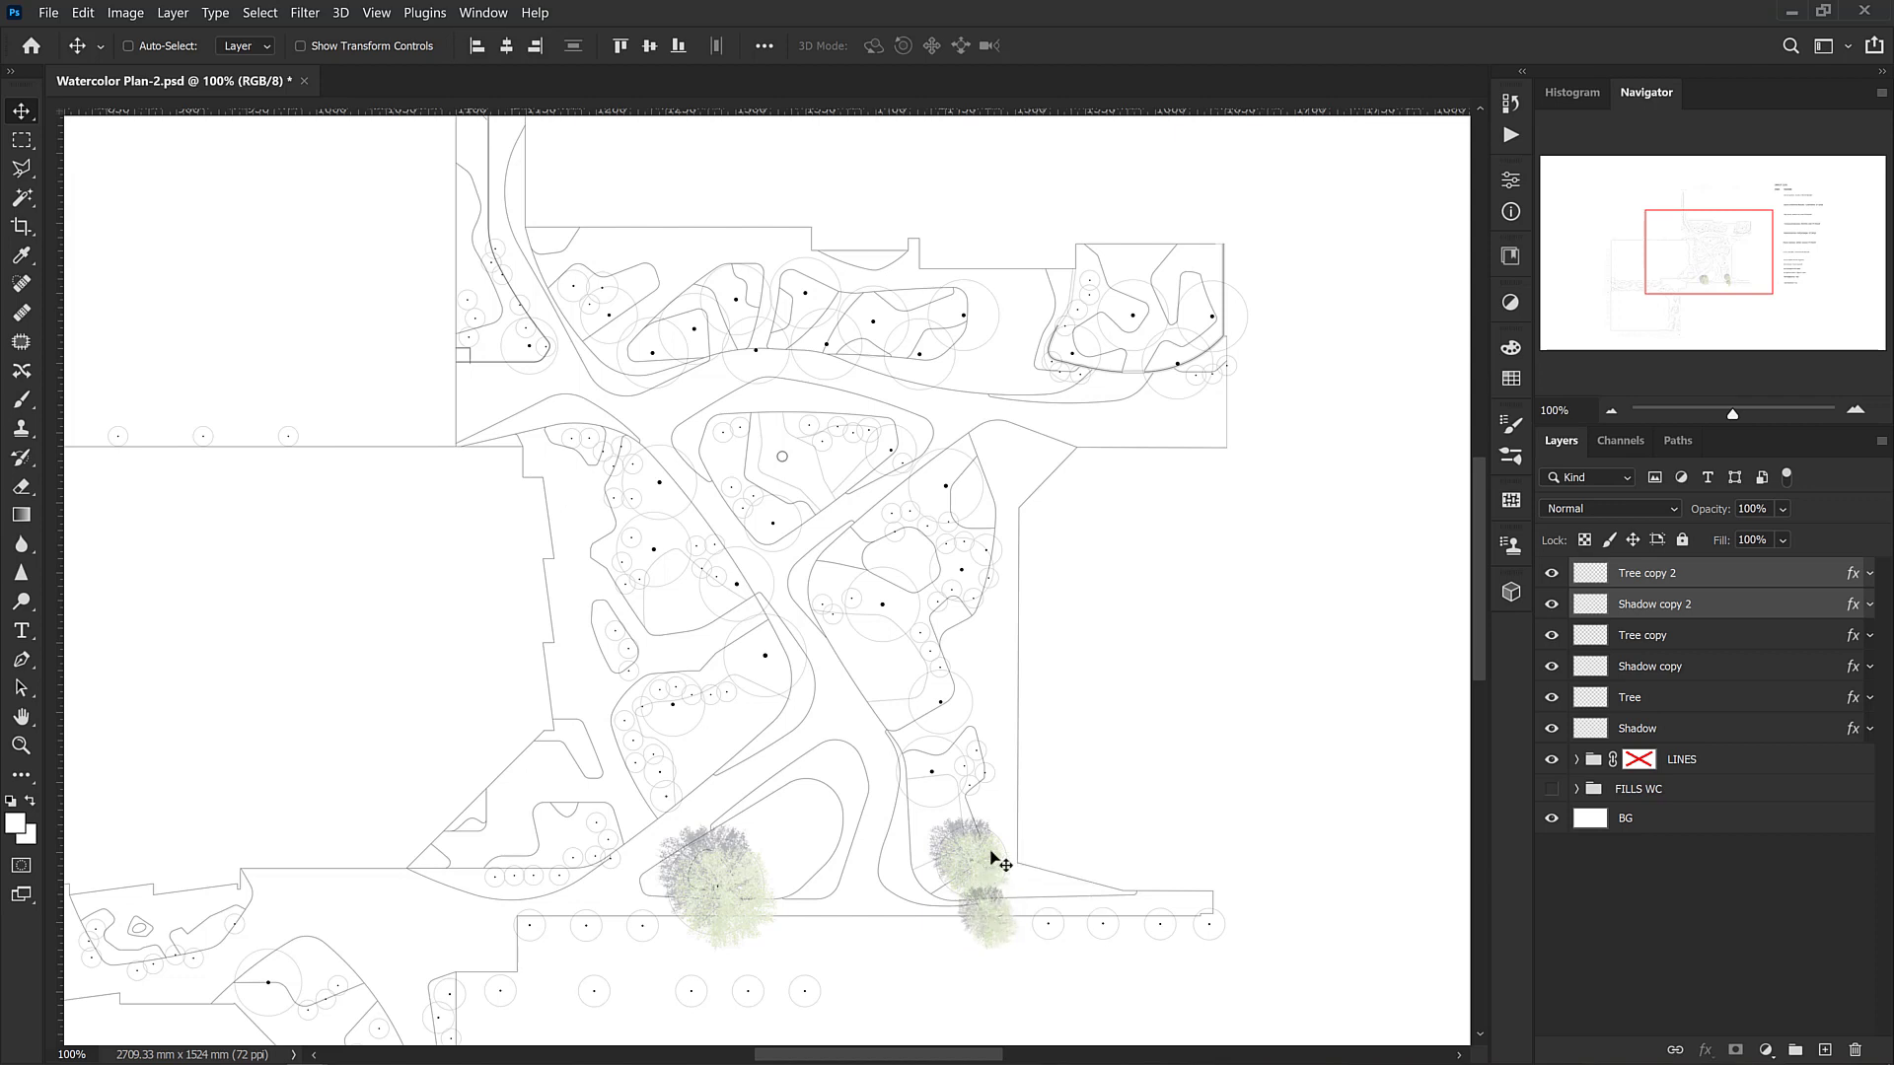
Delete both duplicated pairs of tree and shadow layers
{"action": "key", "text": "Delete"}
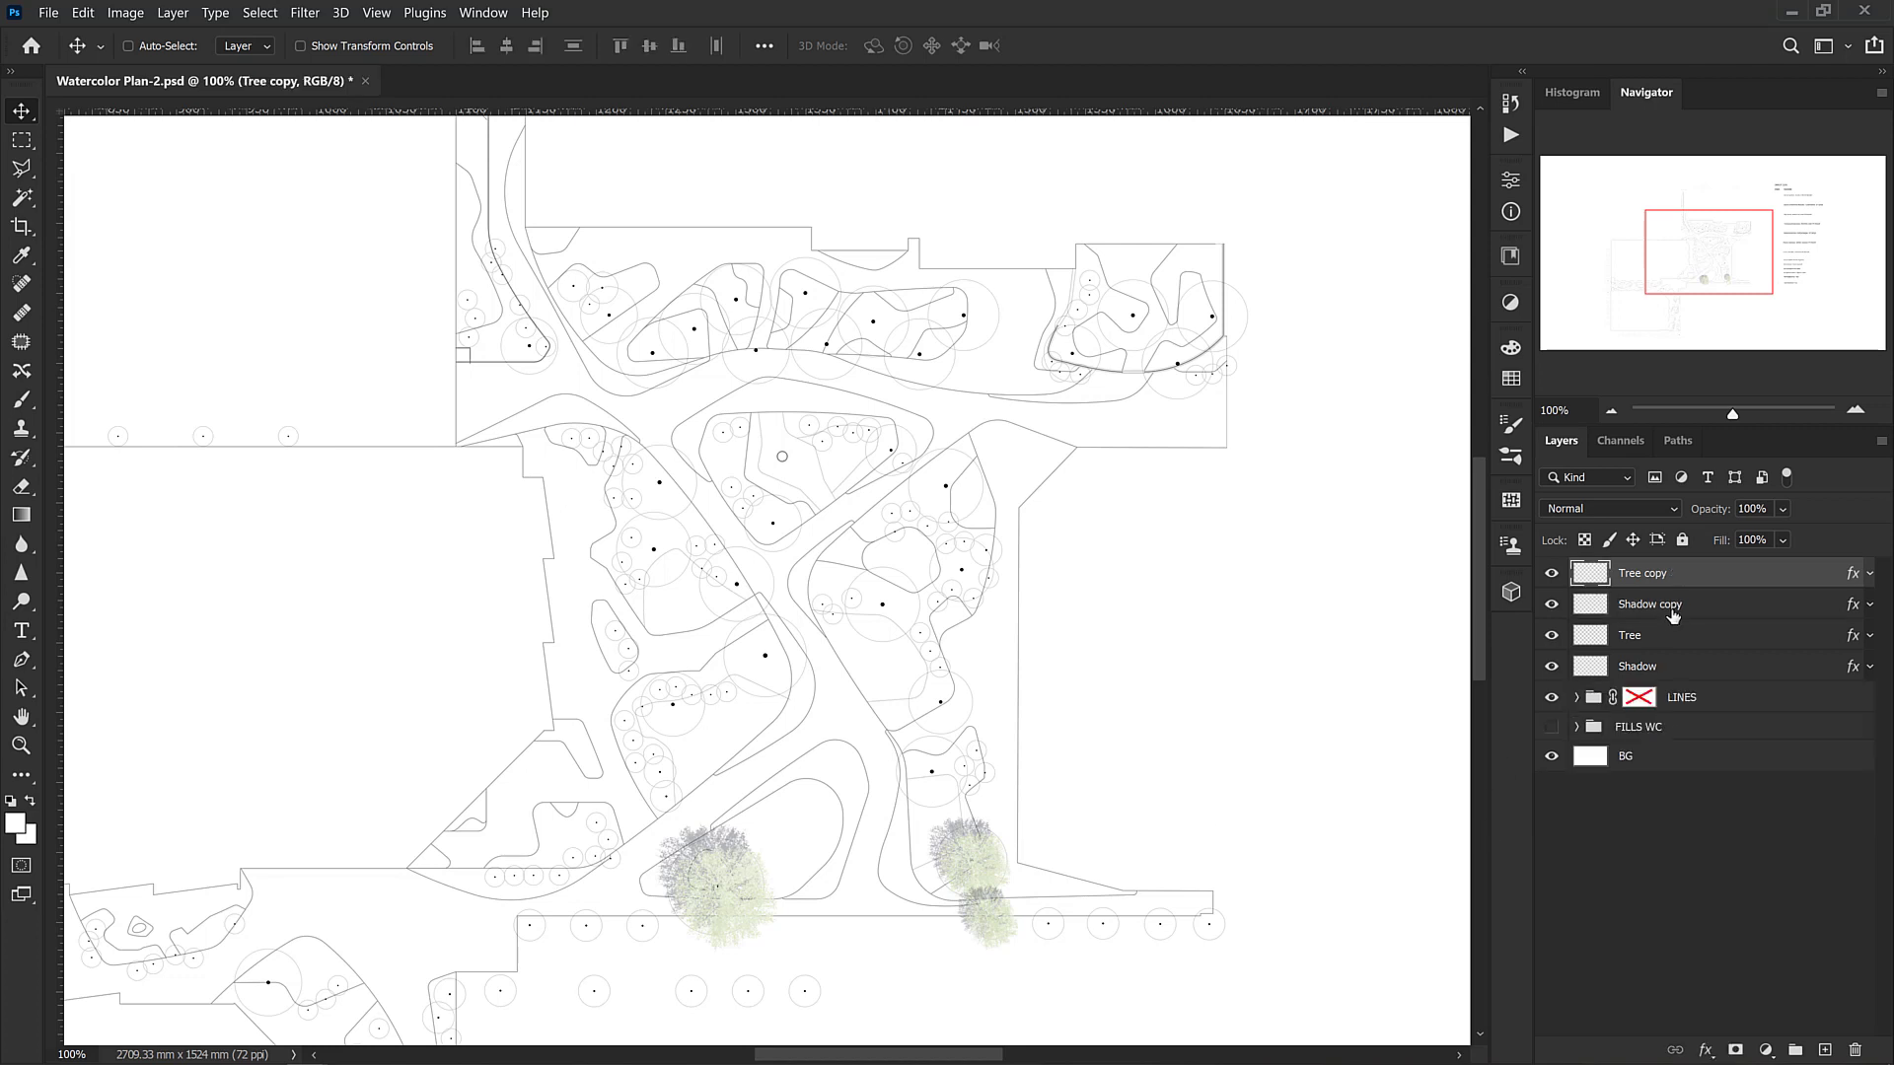
{"action": "left_click", "coordinate": [1674, 606], "text": "shift"}
{"action": "key", "text": "Delete"}
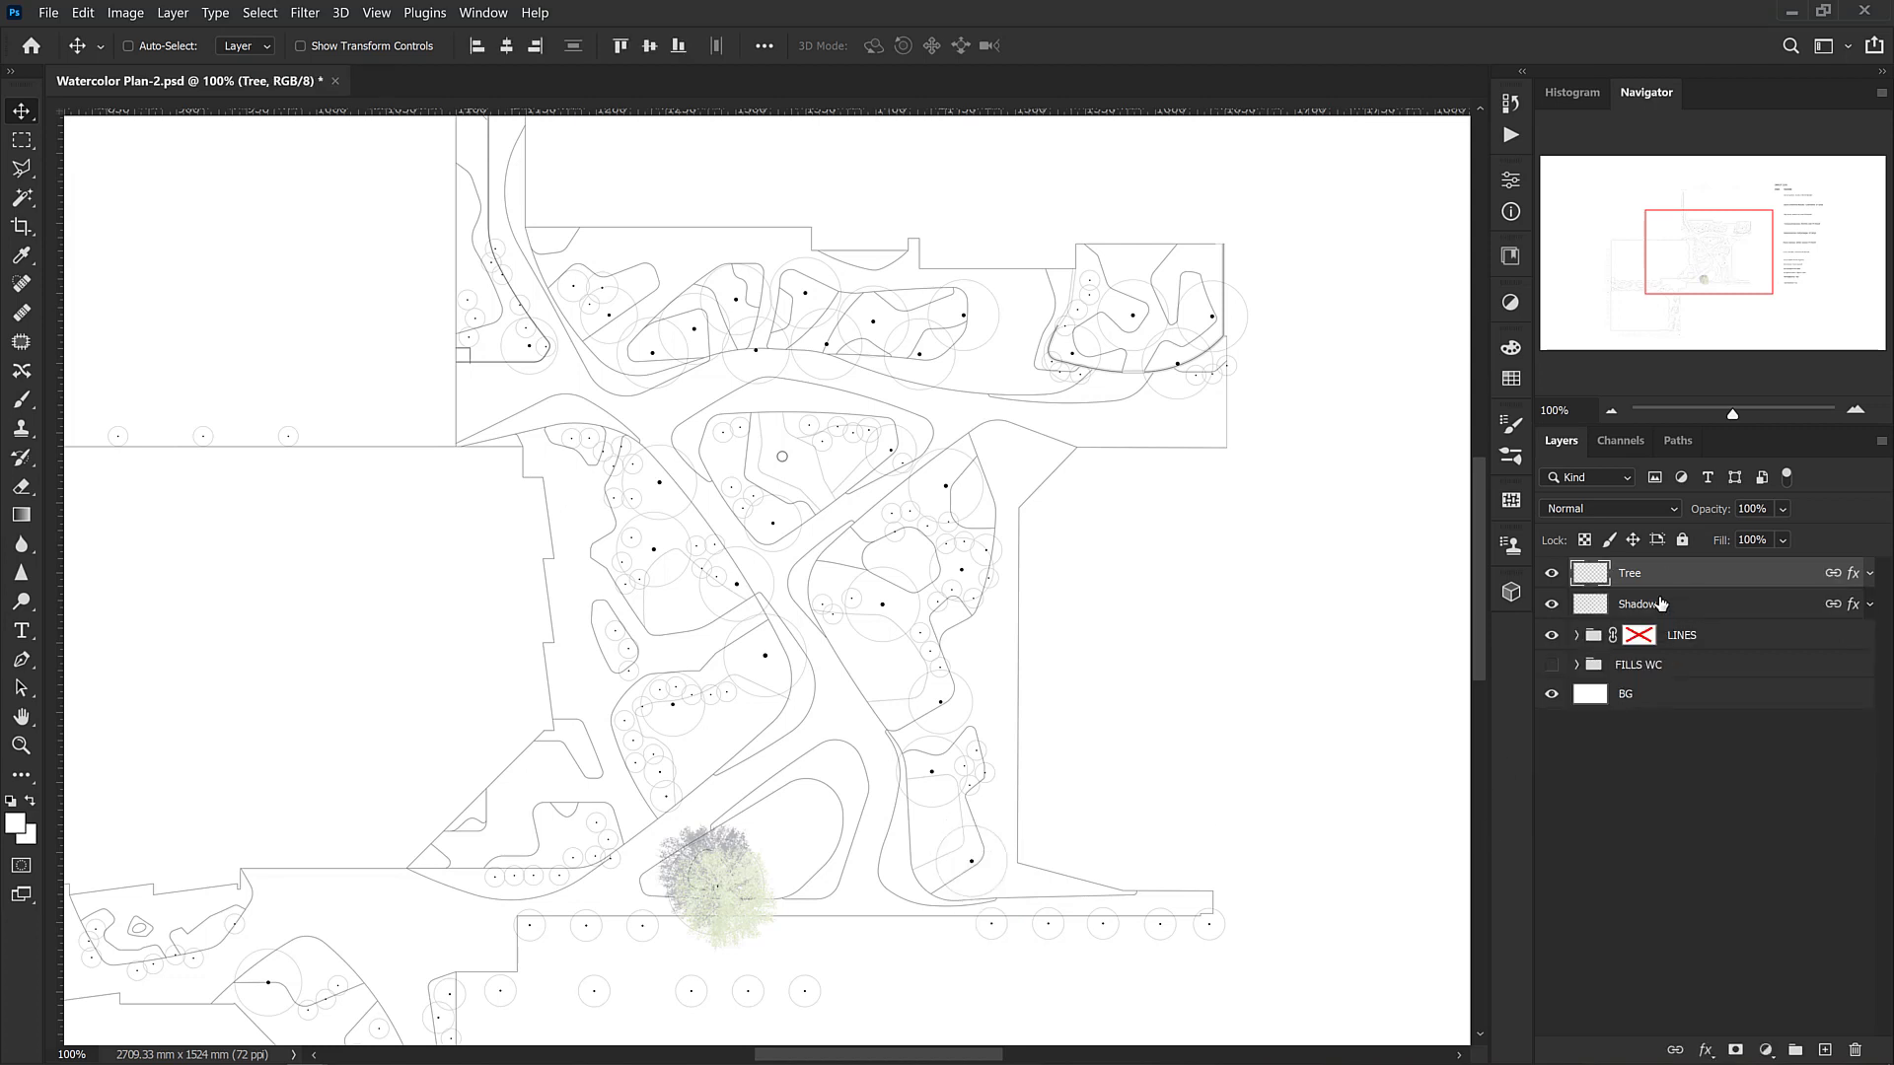
Unlink the Tree and Shadow layers
{"action": "left_click", "coordinate": [1653, 607]}
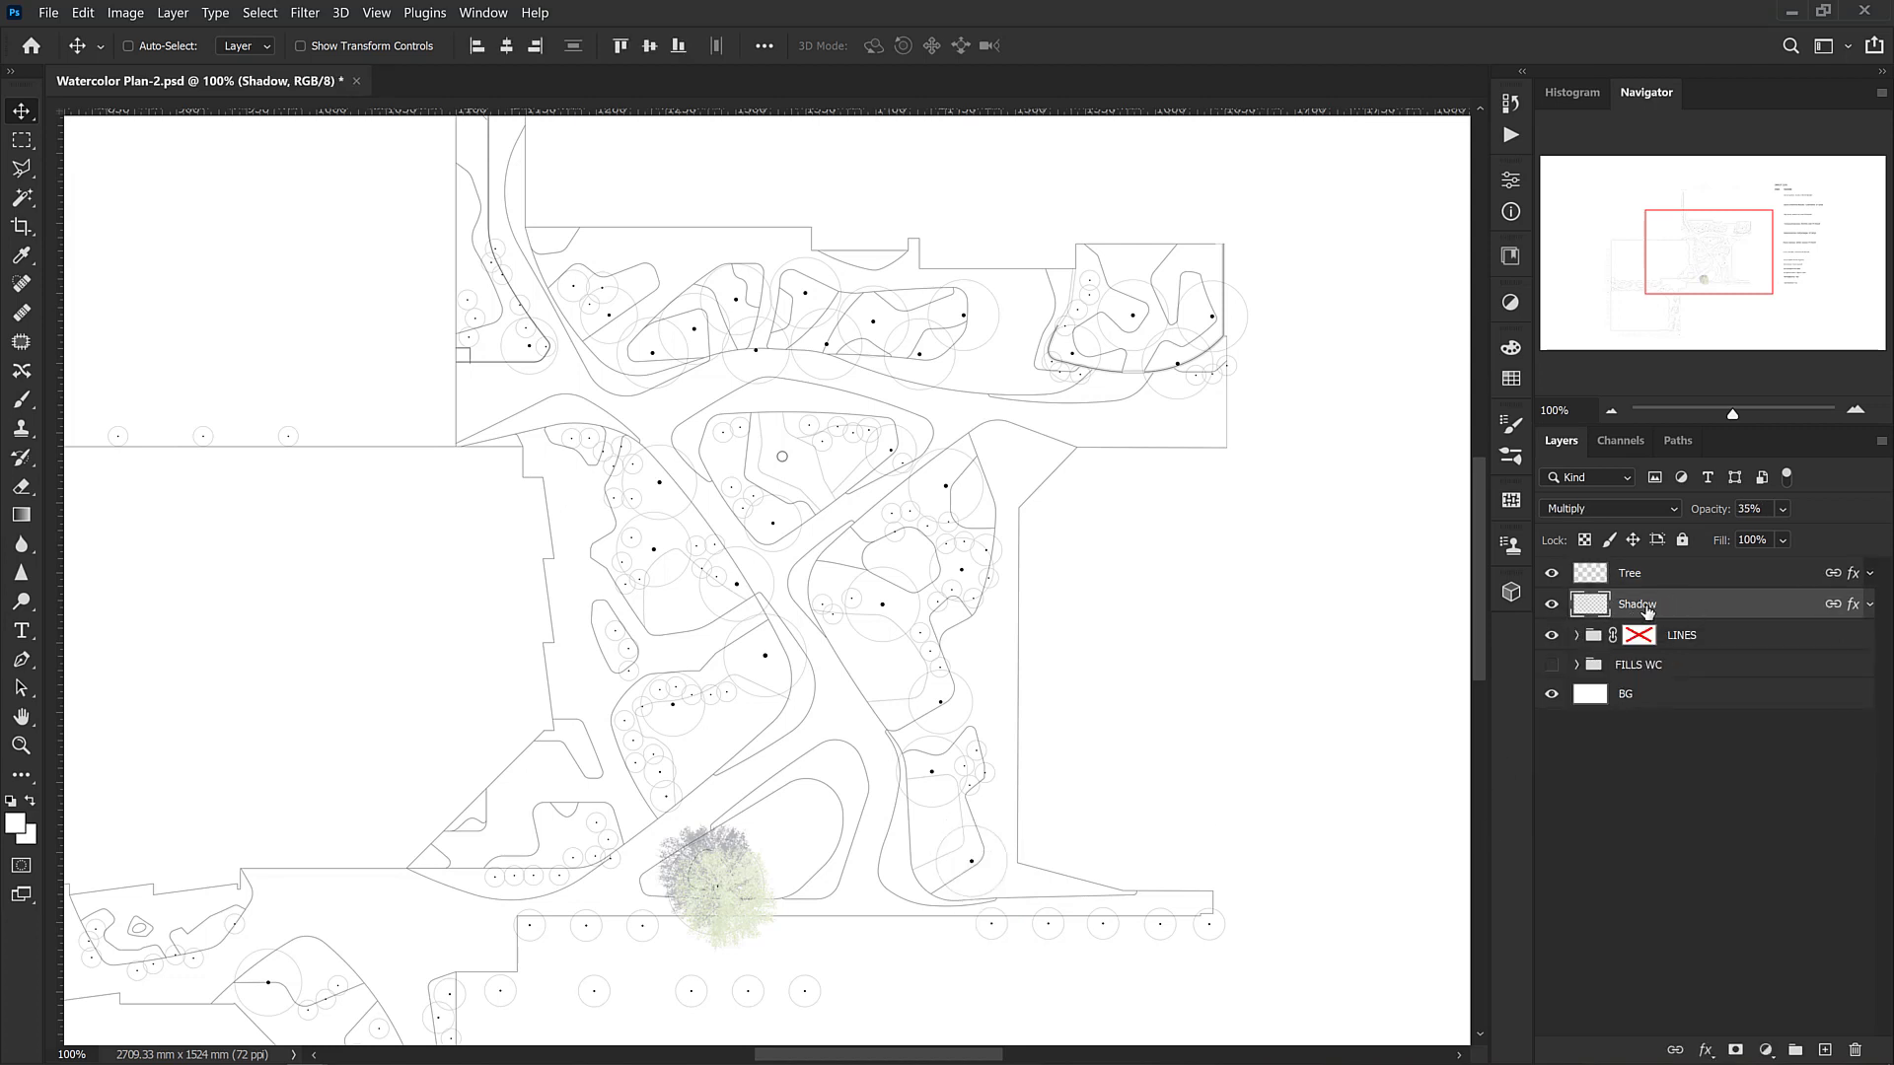
{"action": "left_click", "coordinate": [1751, 582], "text": "shift"}
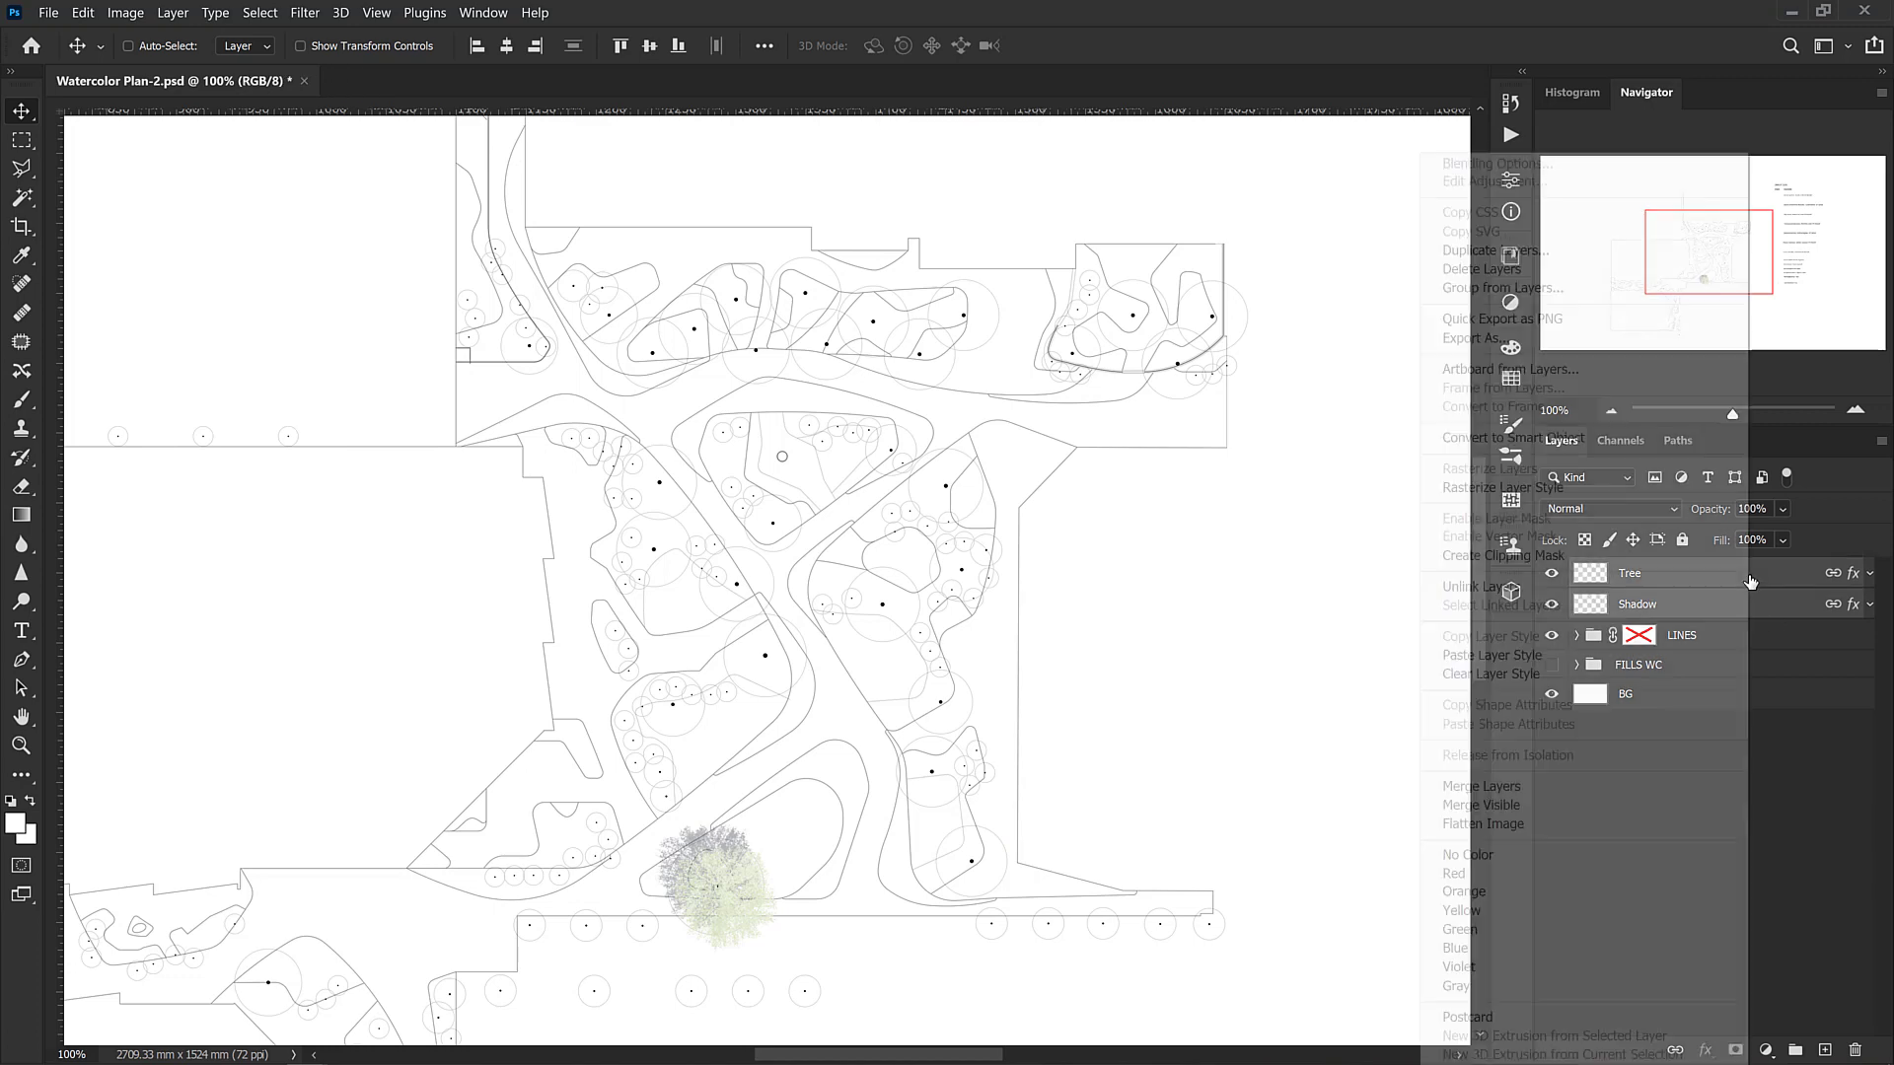
{"action": "right_click", "coordinate": [1751, 581]}
{"action": "left_click", "coordinate": [1672, 584]}
Hide the Shadow layer and center the Tree layer on its marked circle in the rounded bed
{"action": "left_click", "coordinate": [1672, 612]}
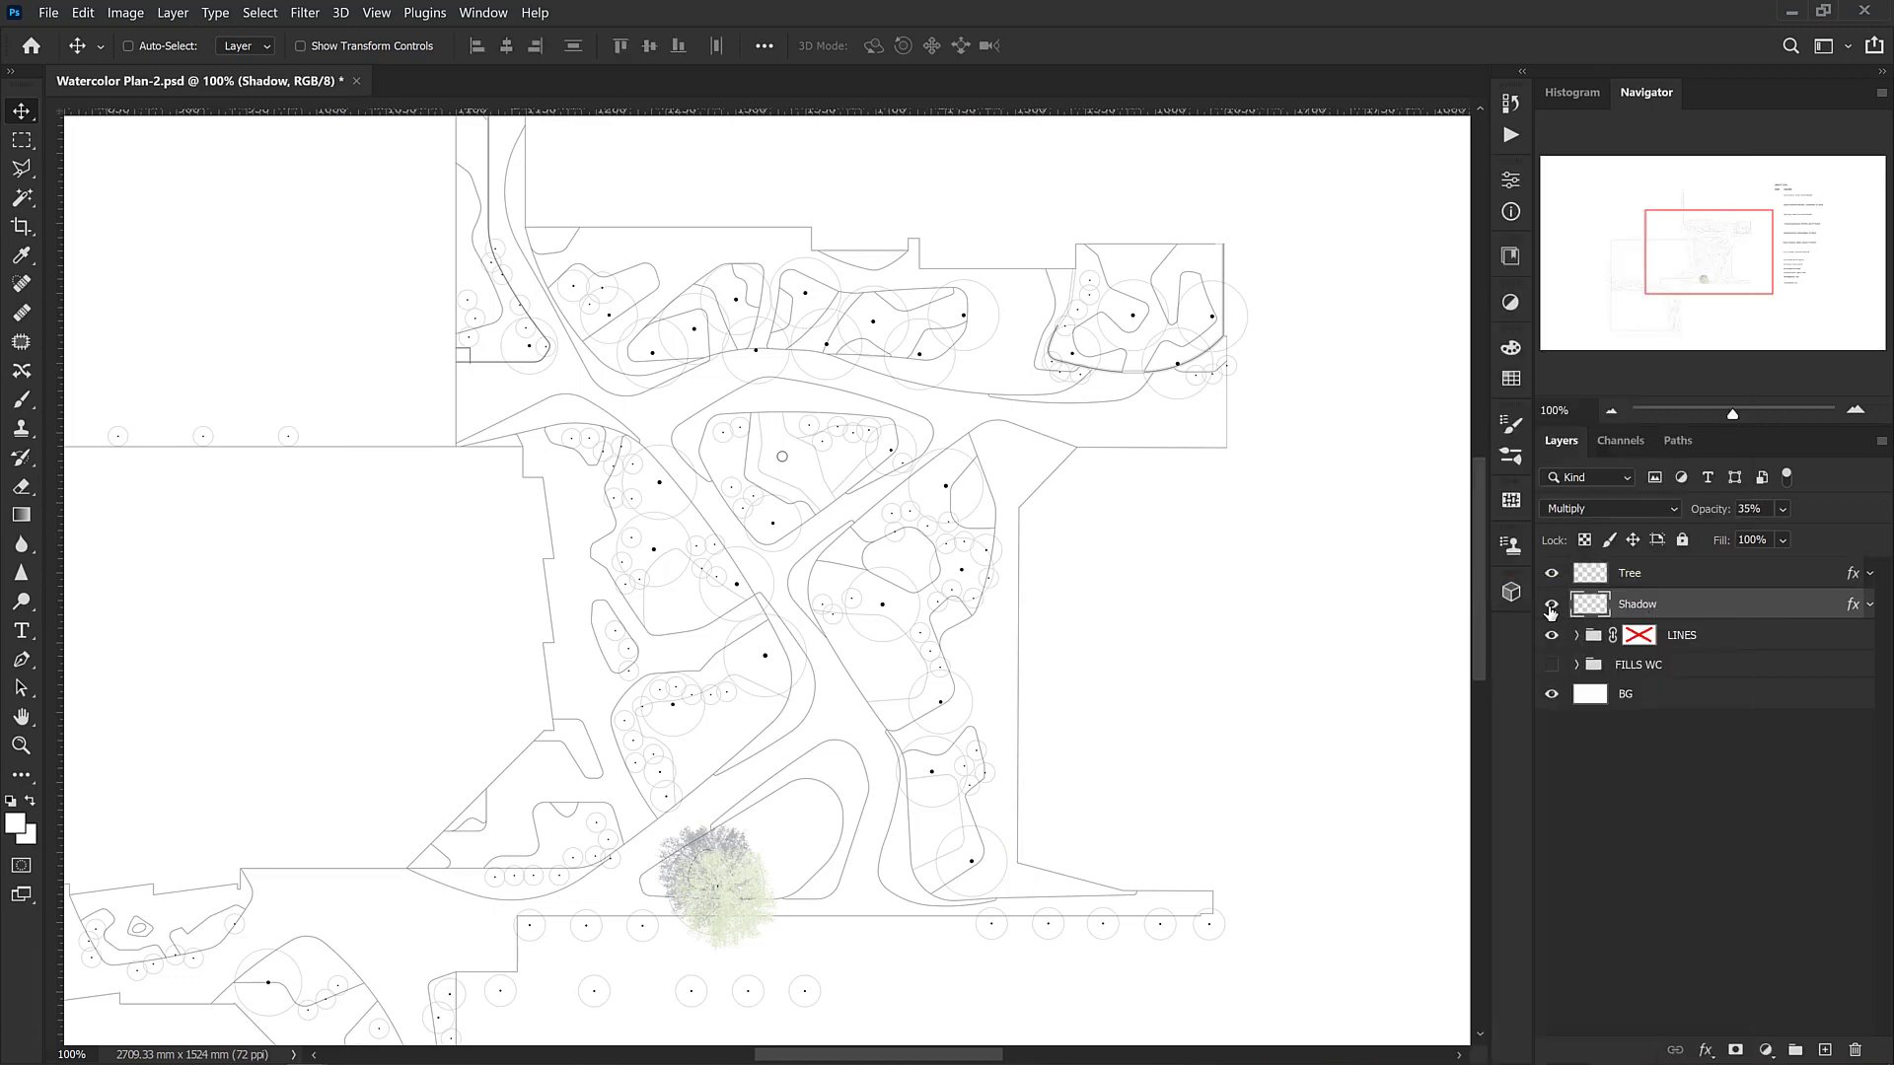
{"action": "left_click", "coordinate": [1551, 605]}
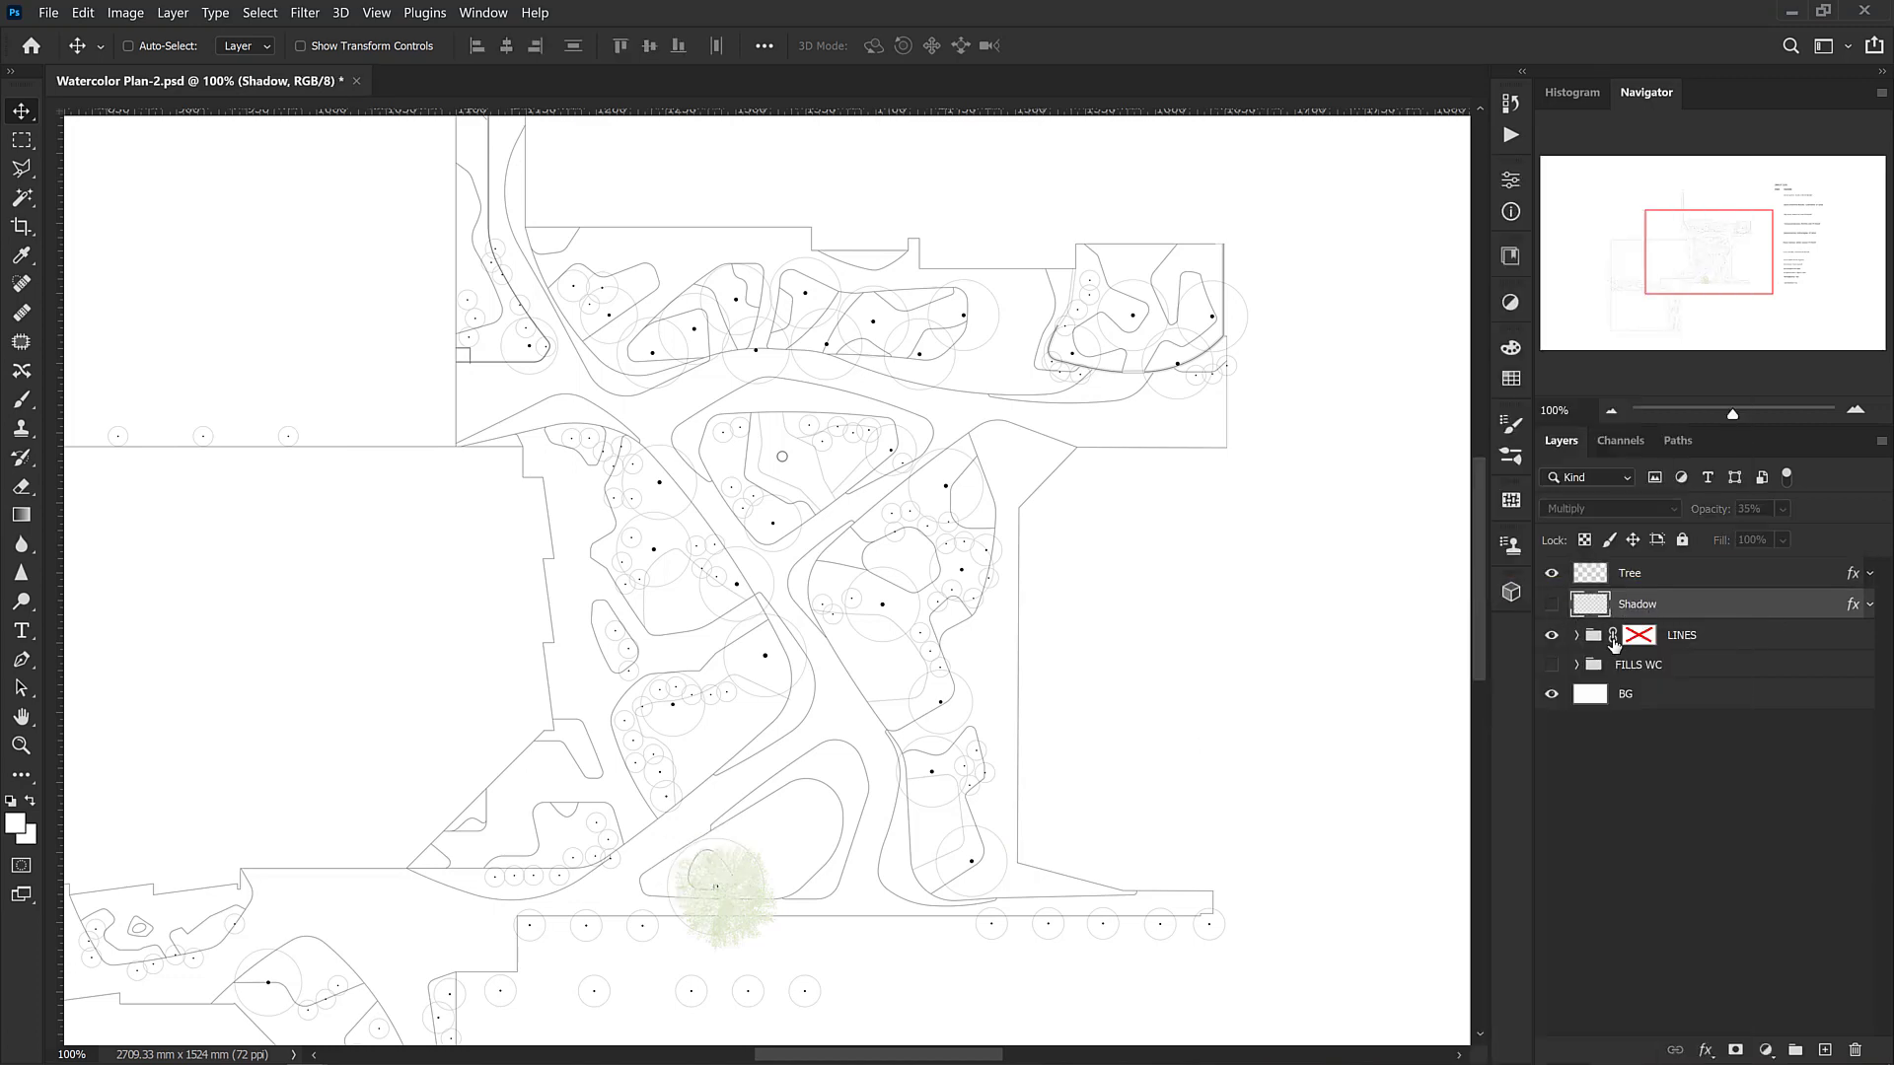
{"action": "left_click", "coordinate": [1645, 580]}
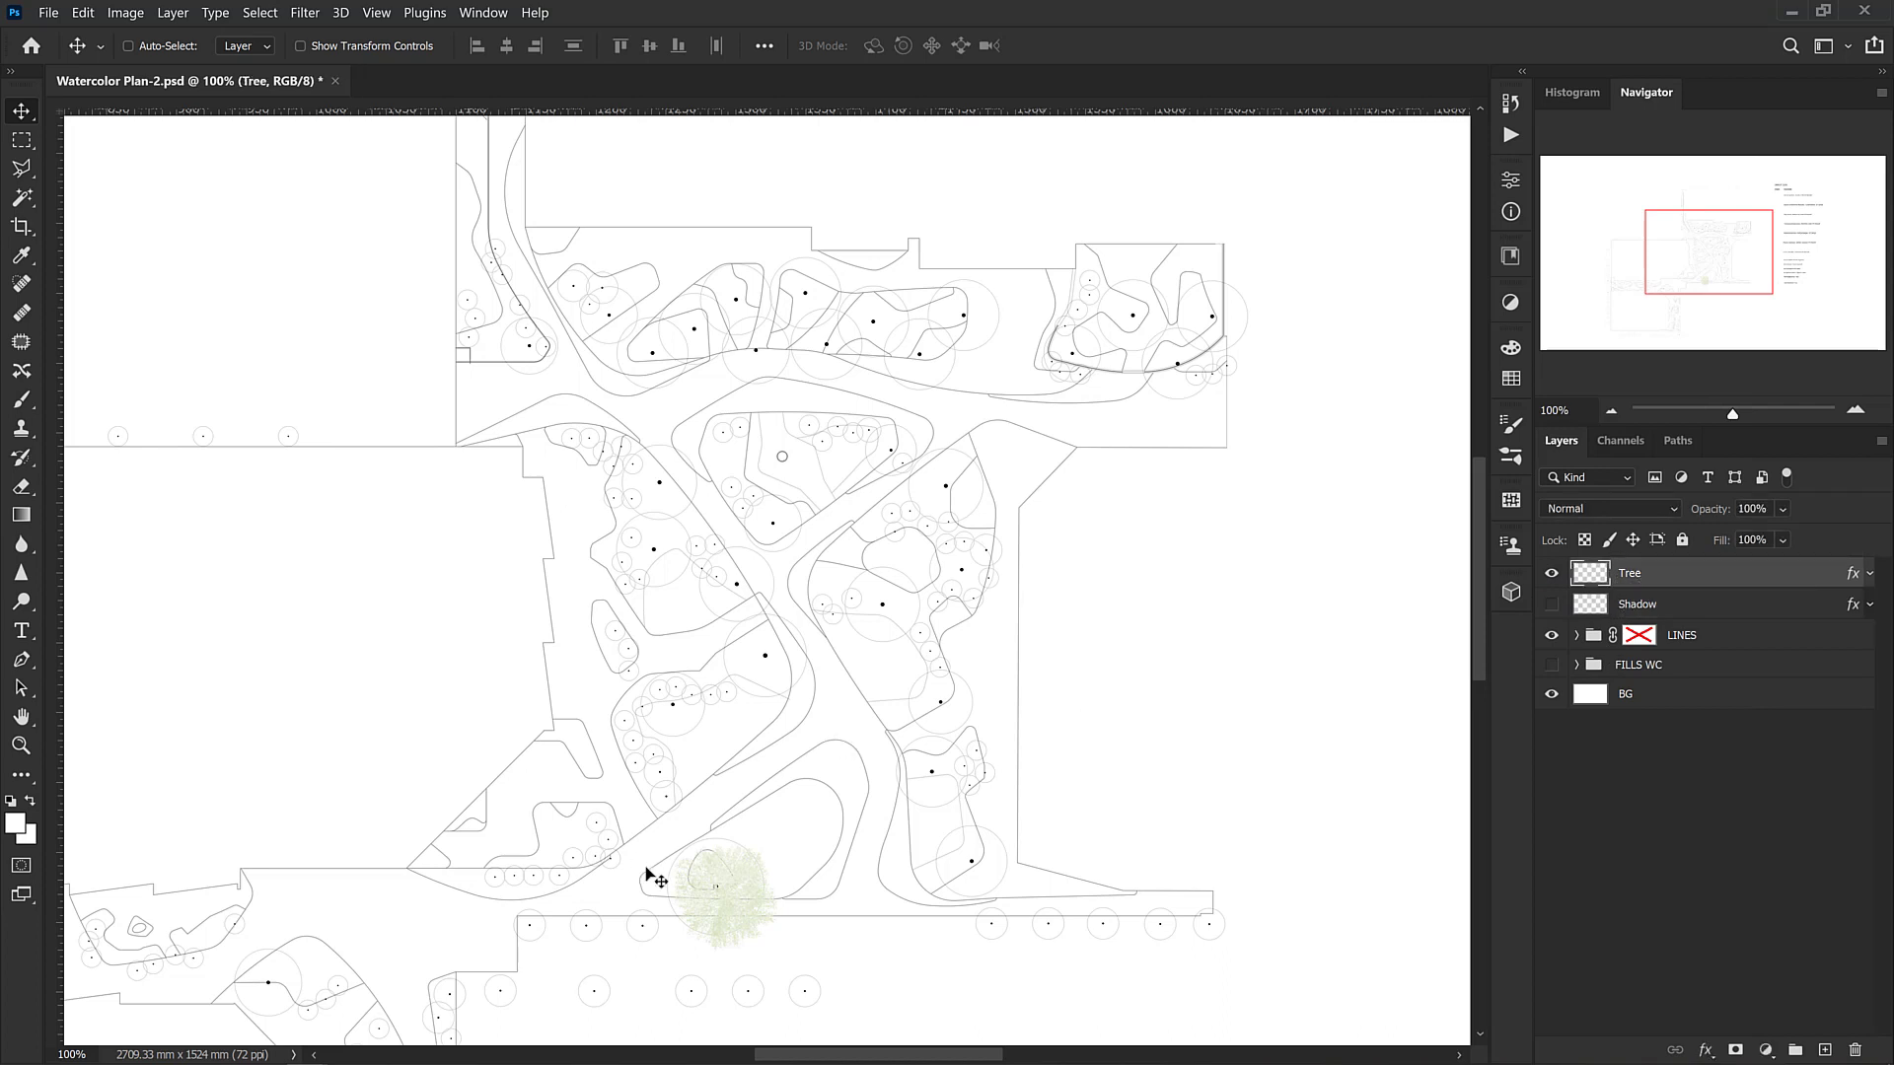
{"action": "left_click_drag", "start_coordinate": [731, 897], "coordinate": [721, 890]}
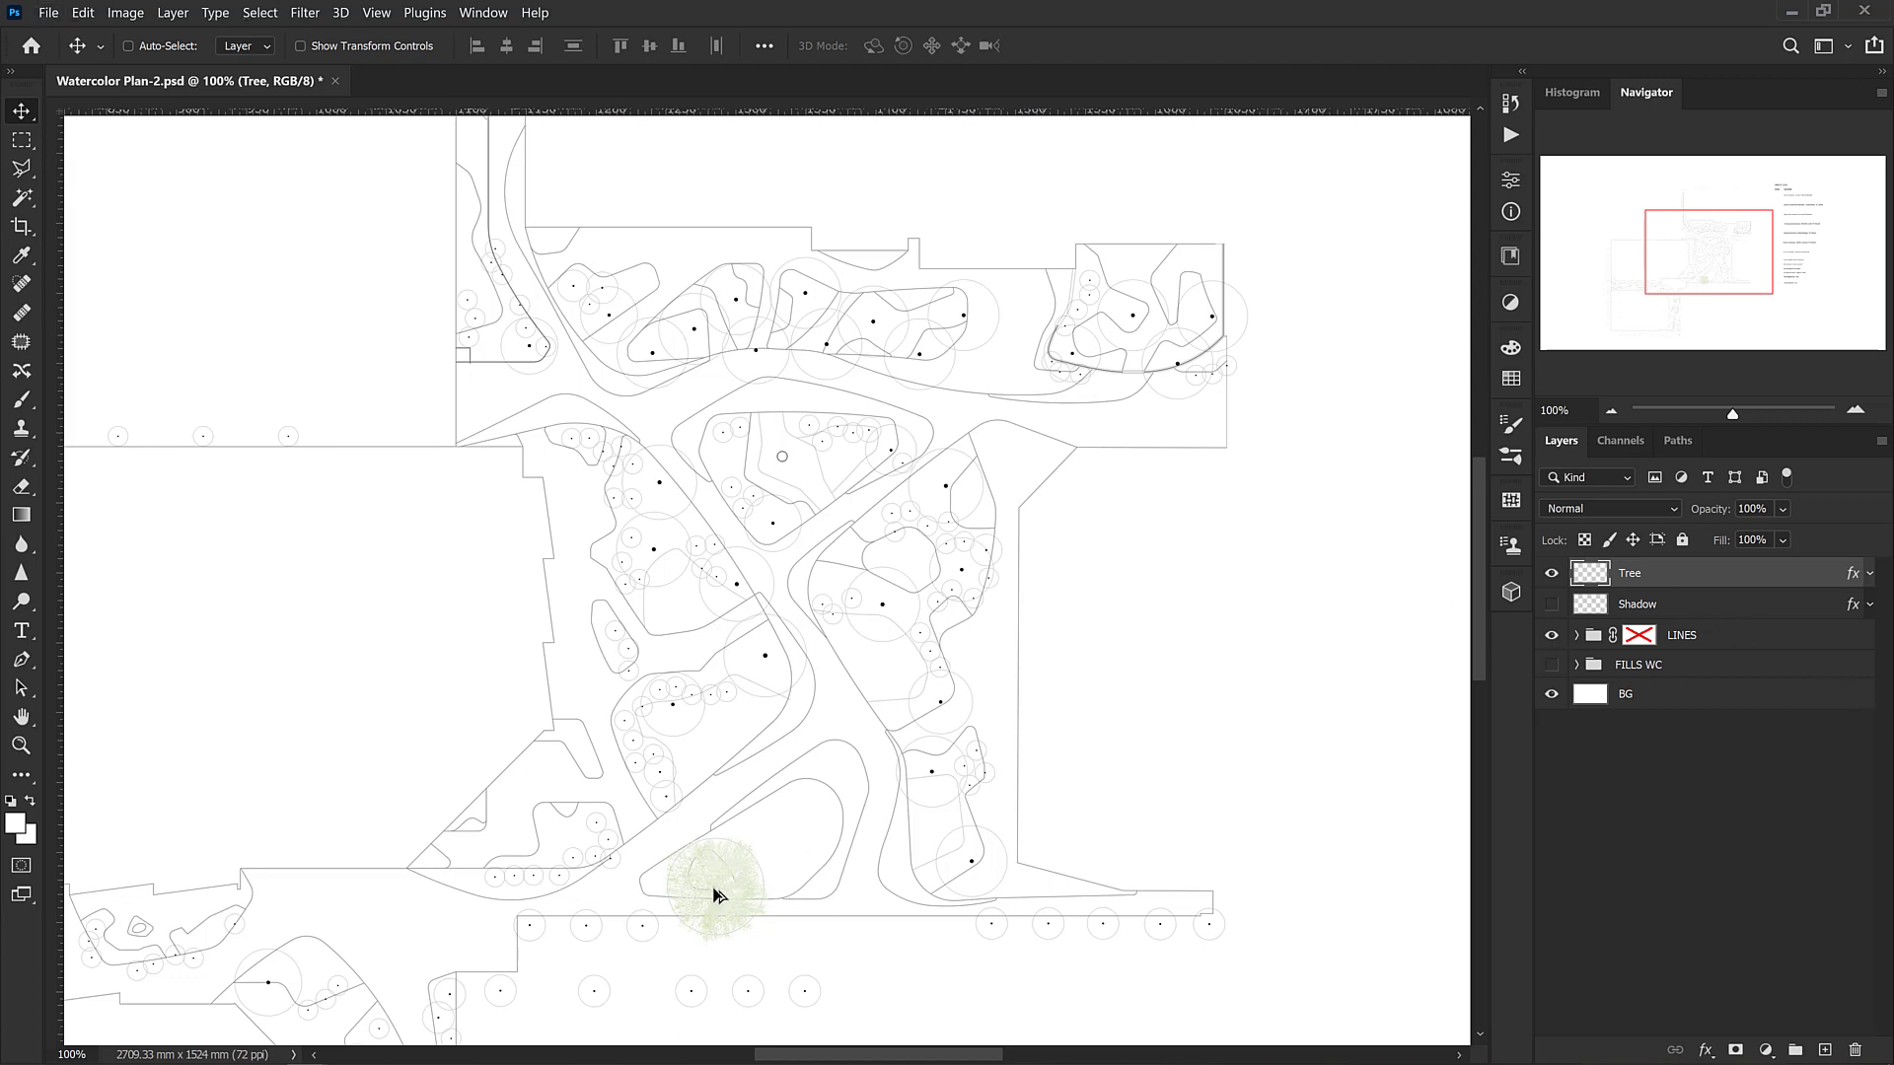
Duplicate the tree onto the large circles throughout the central and upper planting beds, scaling the copies to fit
{"action": "left_click_drag", "start_coordinate": [717, 893], "coordinate": [886, 607]}
{"action": "key", "text": "ctrl+t"}
{"action": "key", "text": "Return"}
{"action": "left_click_drag", "start_coordinate": [886, 606], "coordinate": [670, 491]}
{"action": "right_click", "coordinate": [859, 589]}
{"action": "left_click", "coordinate": [927, 616]}
{"action": "left_click_drag", "start_coordinate": [832, 583], "coordinate": [607, 318]}
{"action": "left_click_drag", "start_coordinate": [883, 439], "coordinate": [779, 532]}
Copy a tree onto the large circle at the lower path's bend, and a smaller one onto a small circle in the western bed
{"action": "key", "text": "ctrl+minus"}
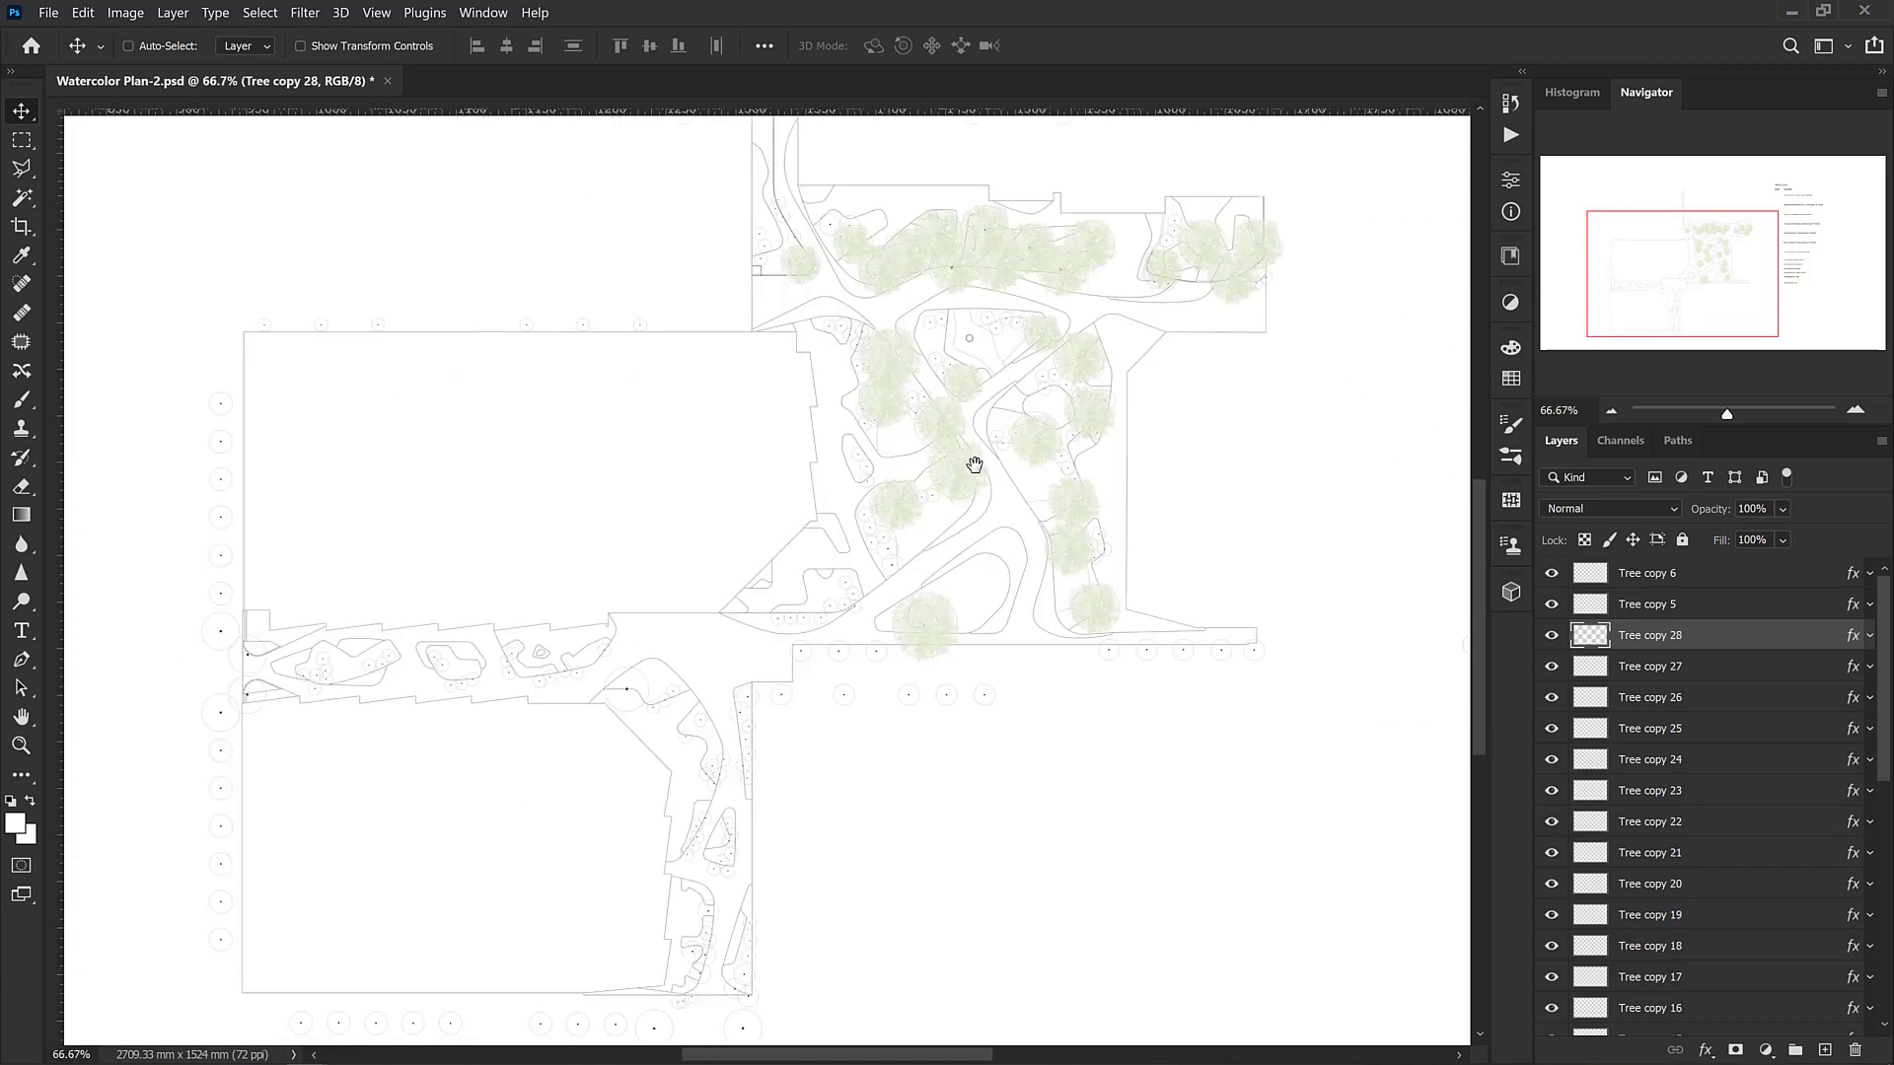
{"action": "right_click", "coordinate": [1046, 437]}
{"action": "left_click", "coordinate": [1095, 441]}
{"action": "left_click_drag", "start_coordinate": [1085, 441], "coordinate": [596, 679]}
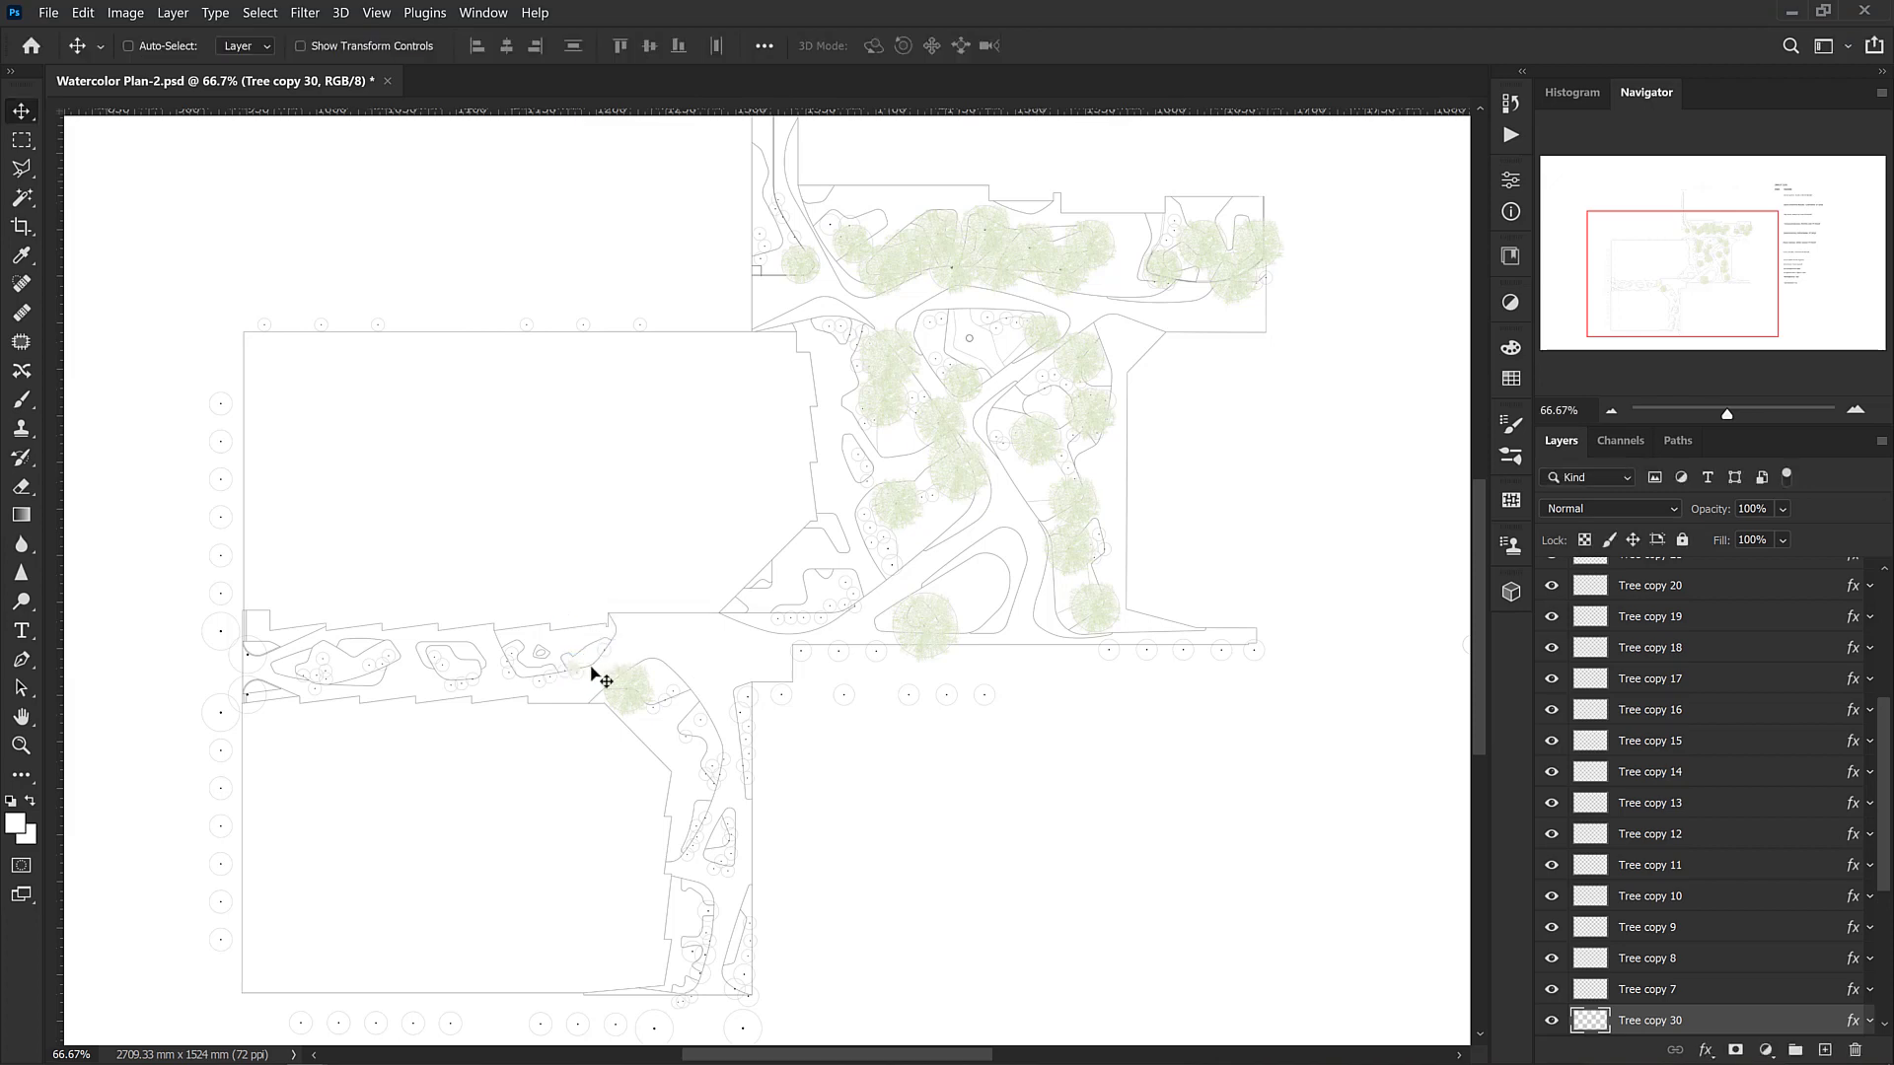
{"action": "key", "text": "ctrl+plus"}
{"action": "left_click_drag", "start_coordinate": [909, 655], "coordinate": [535, 641]}
Move the Tree copy 30 layer to the top and group the other tree layers with Shadow as Large Deciduous Canopy
{"action": "scroll", "coordinate": [1685, 976], "scroll_direction": "down", "scroll_amount": 3}
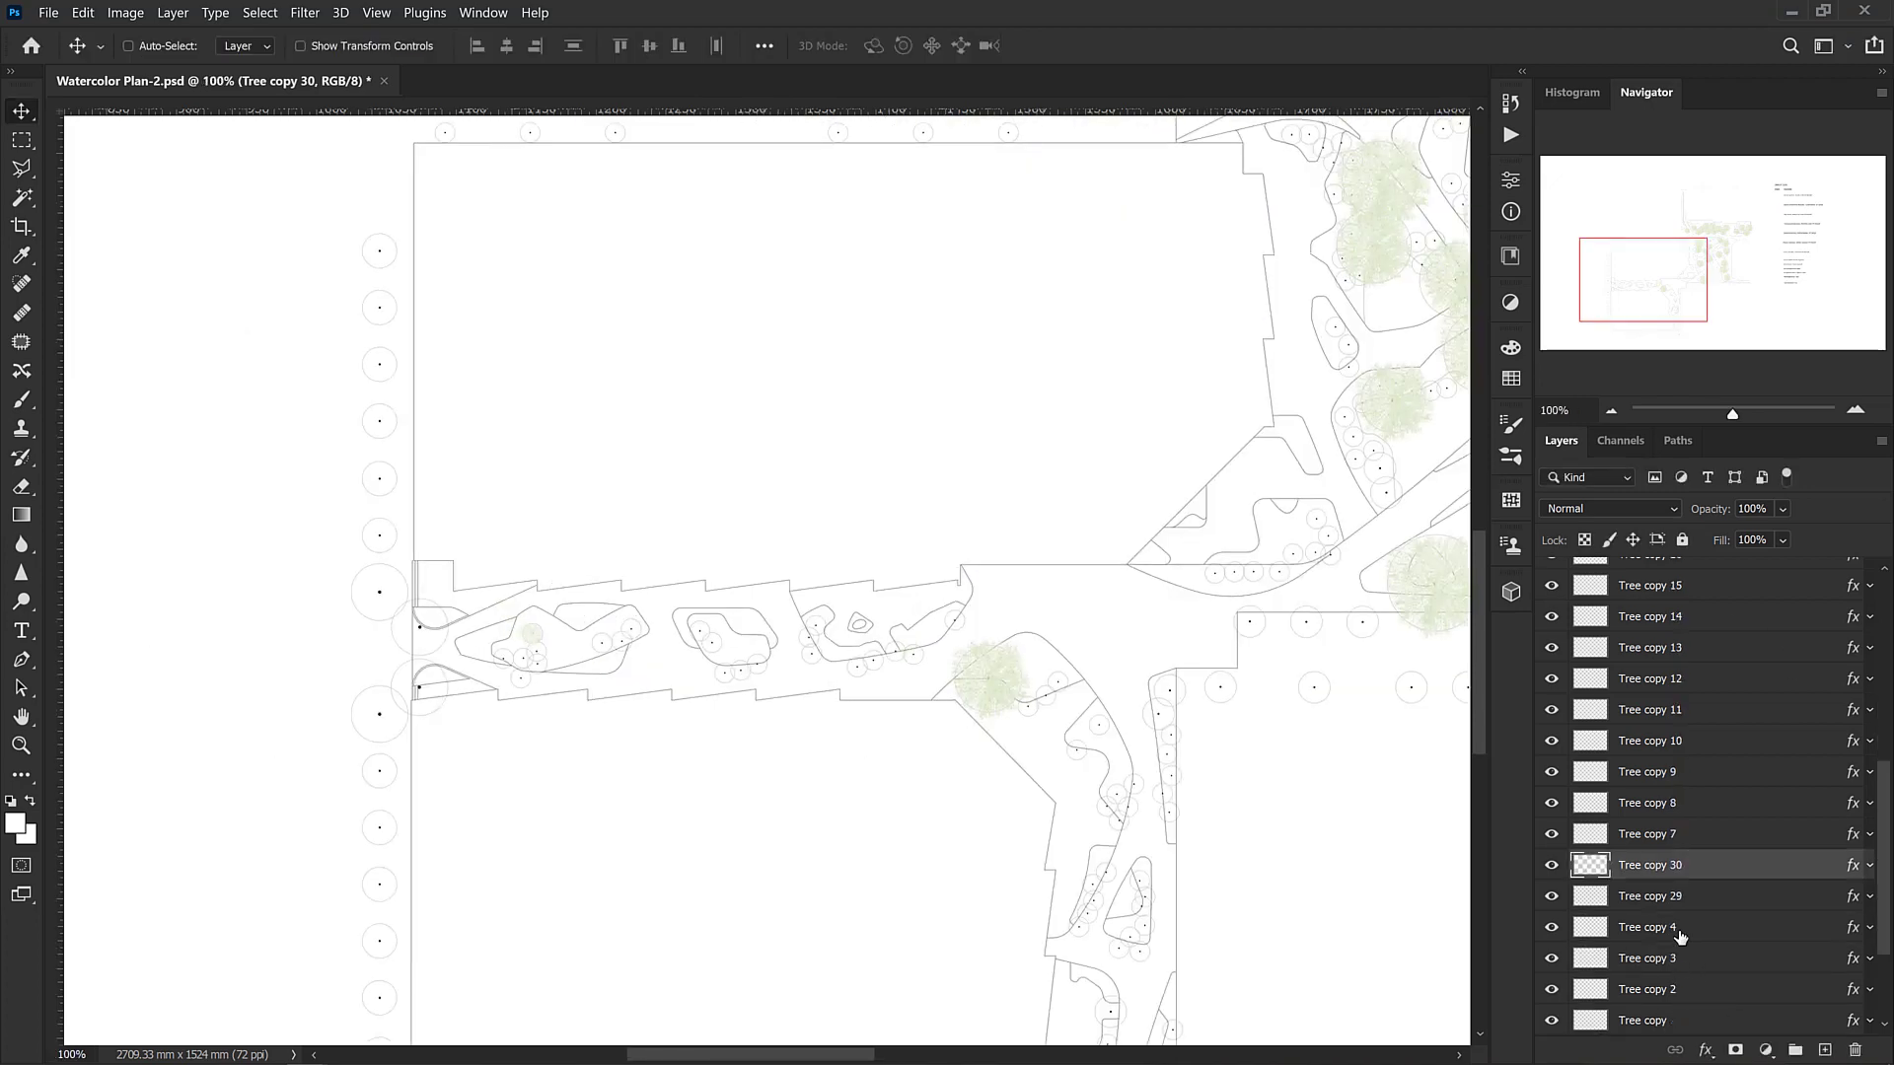
{"action": "left_click_drag", "start_coordinate": [1685, 873], "coordinate": [1715, 561]}
{"action": "left_click", "coordinate": [1646, 606]}
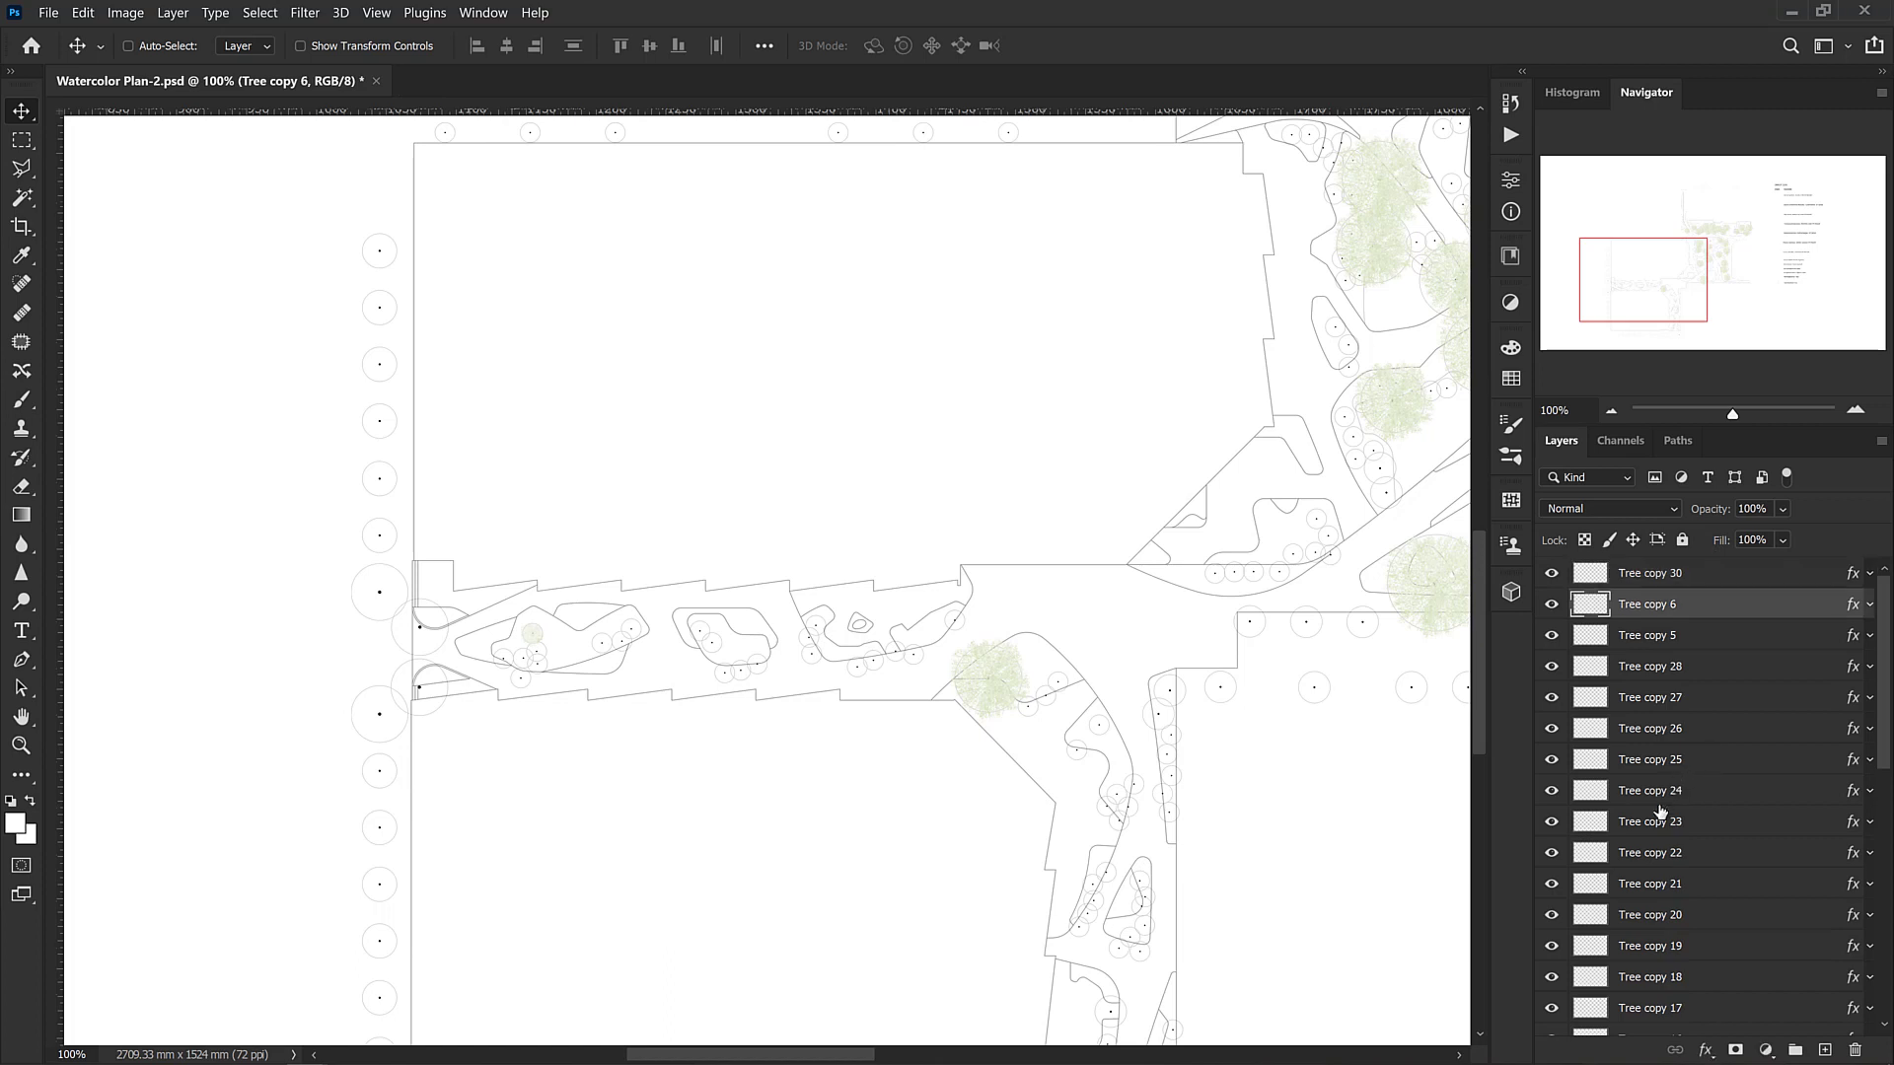
{"action": "scroll", "coordinate": [1618, 750], "scroll_direction": "down", "scroll_amount": 10}
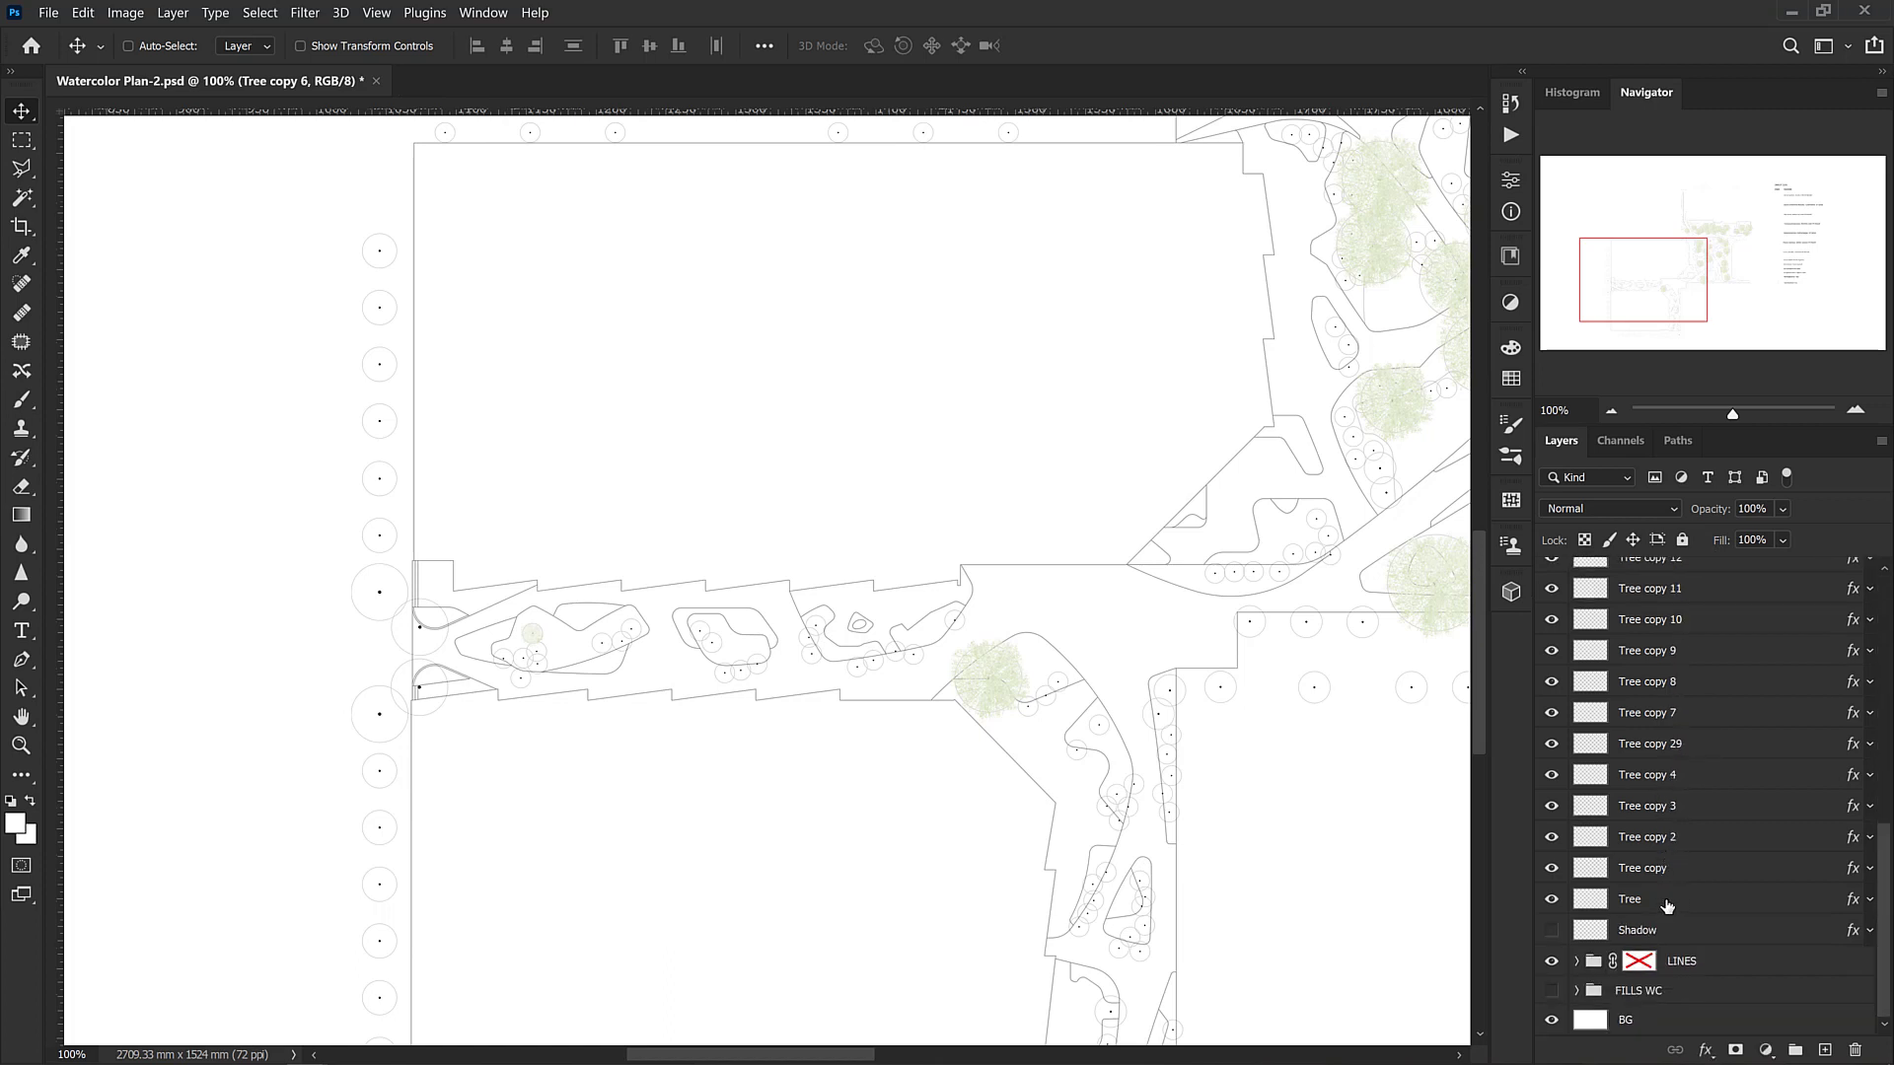
{"action": "left_click", "coordinate": [1667, 905], "text": "shift"}
{"action": "left_click", "coordinate": [1661, 930], "text": "shift"}
{"action": "key", "text": "ctrl+g"}
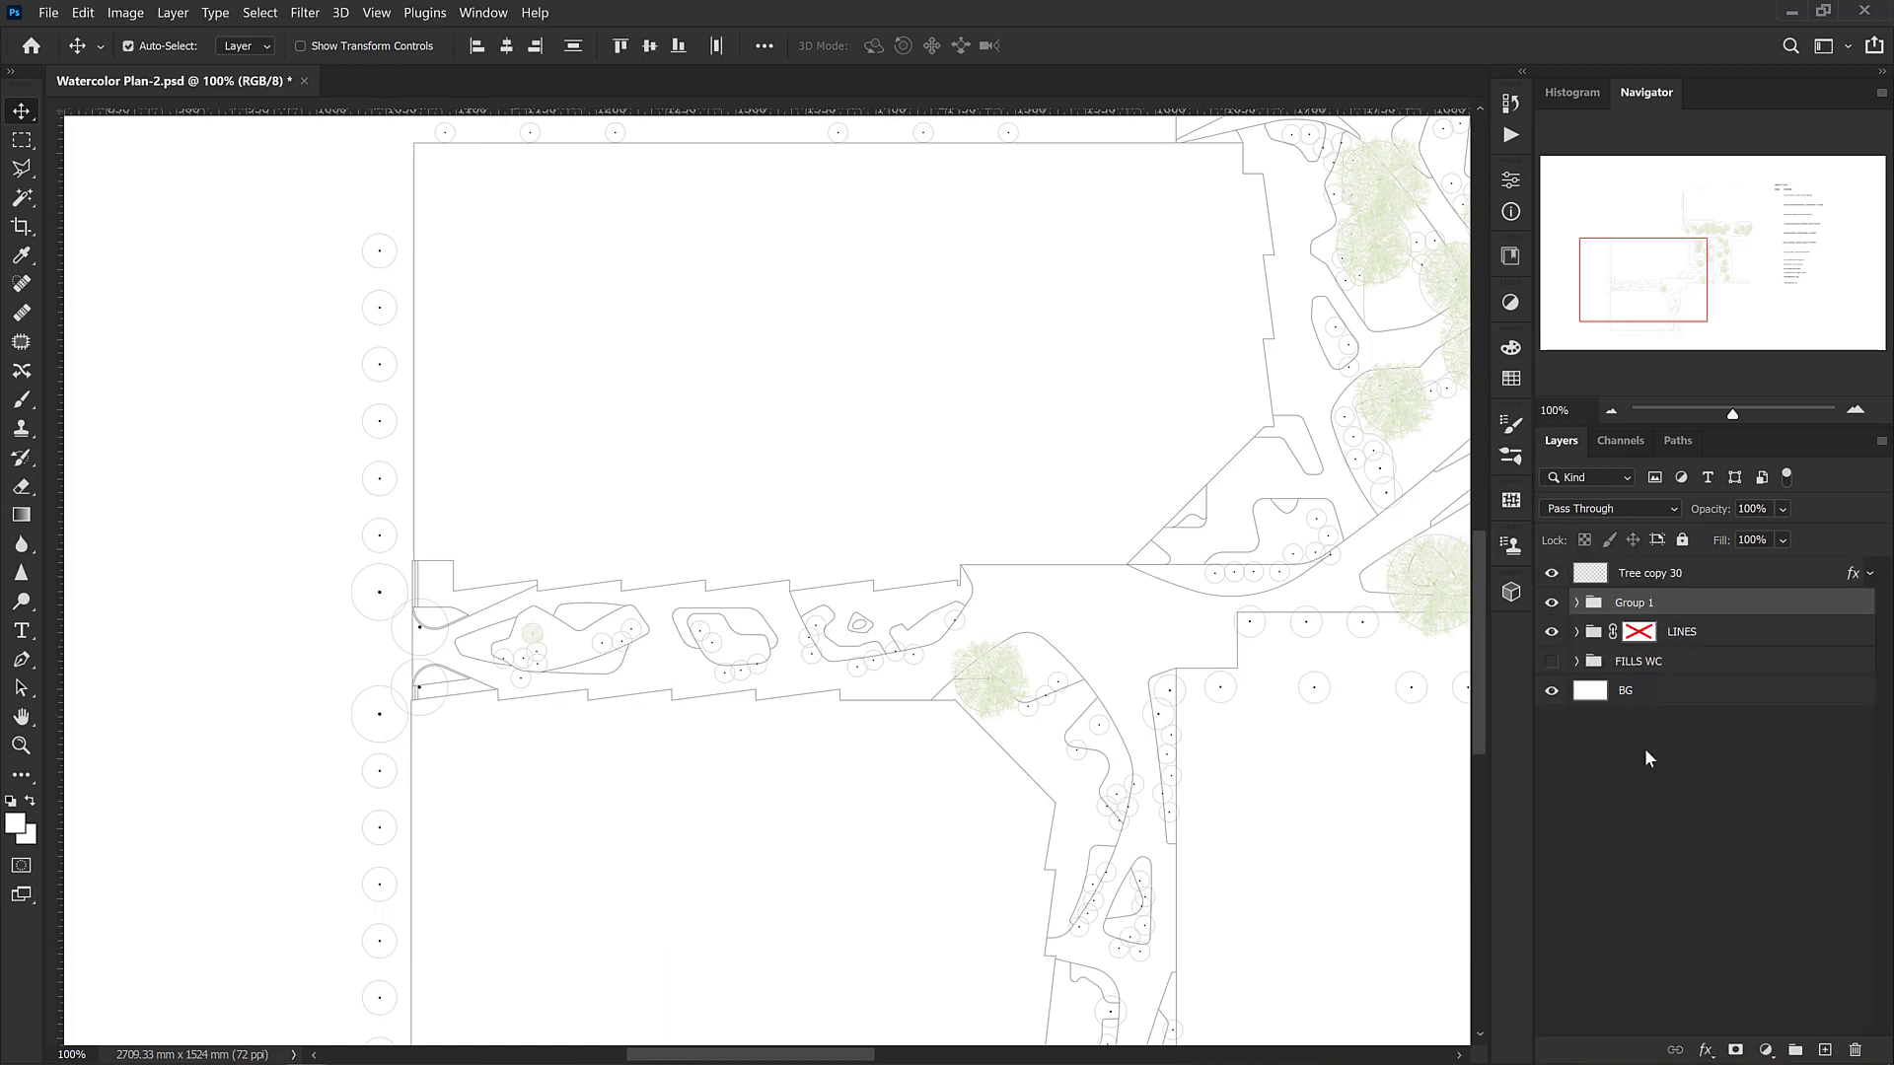
{"action": "double_click", "coordinate": [1637, 602]}
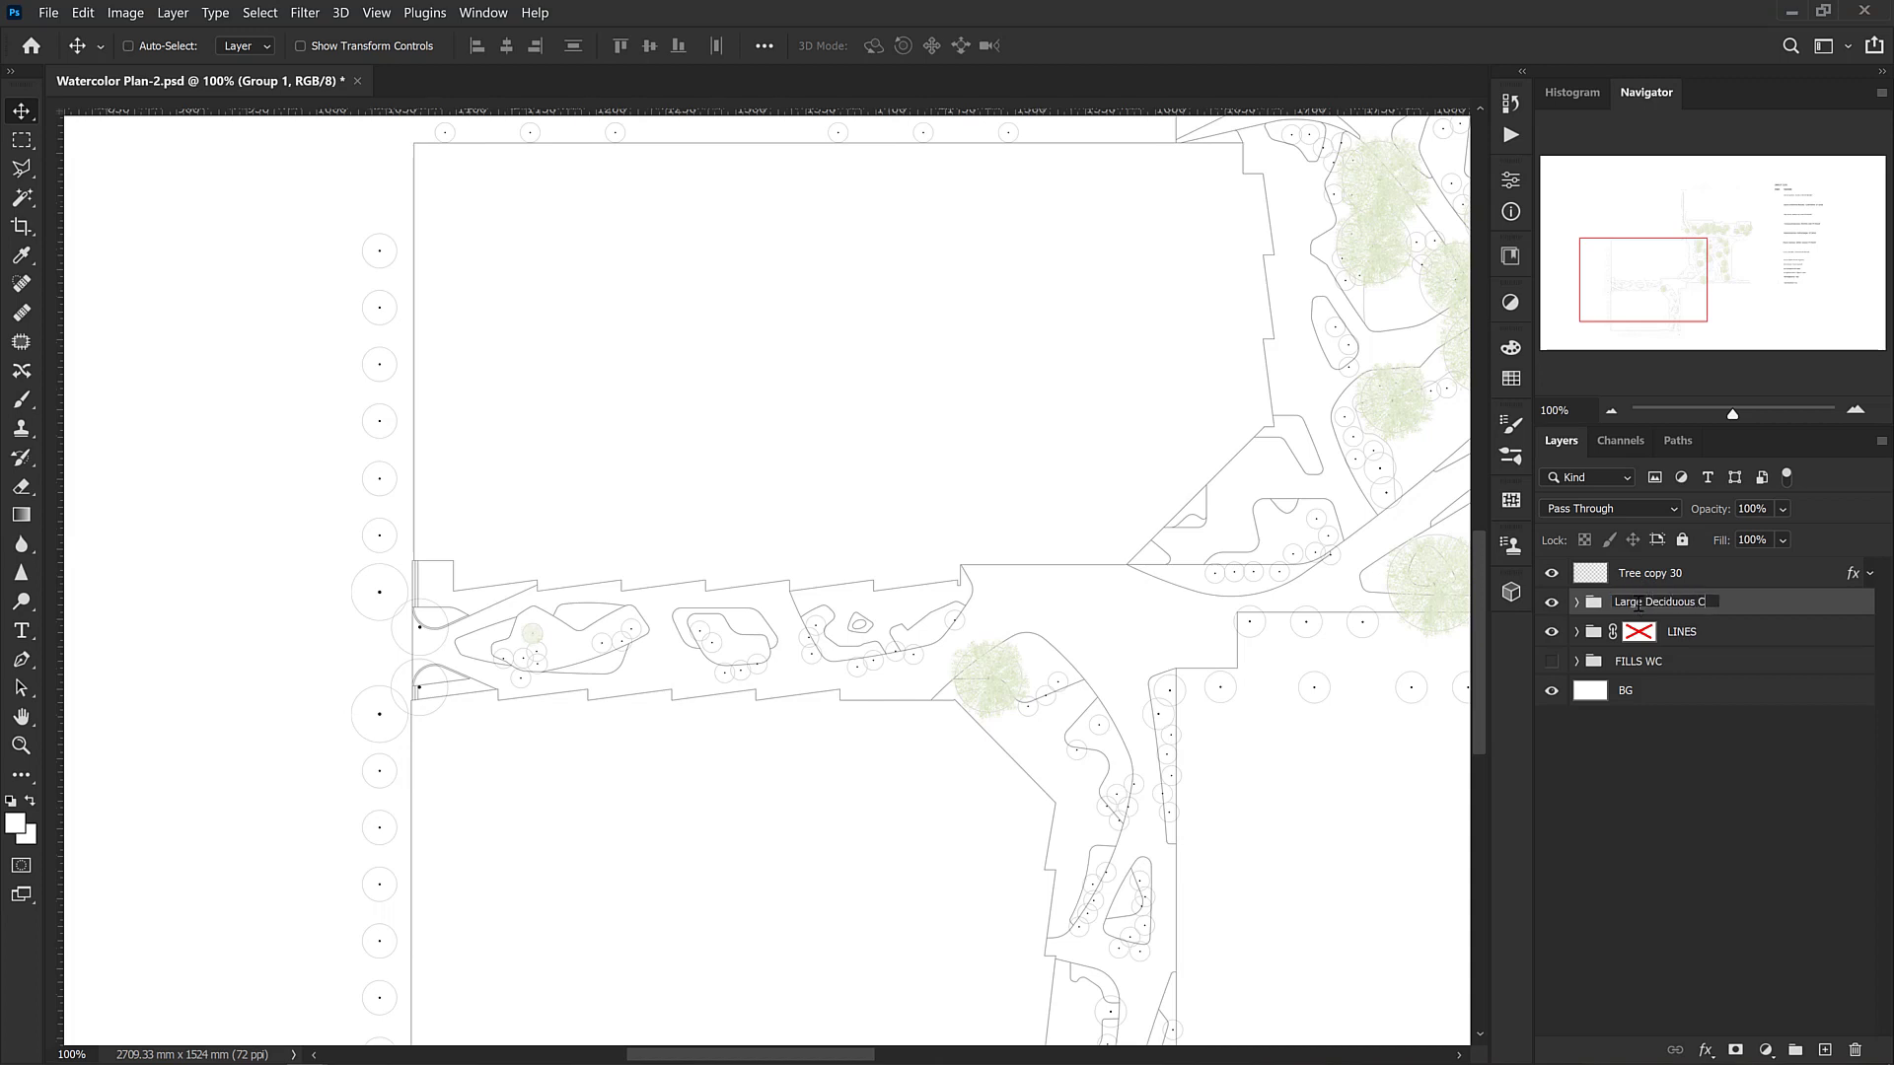
Put the Tree copy 30 layer into its own group named Small Canopy
{"action": "left_click", "coordinate": [1654, 583]}
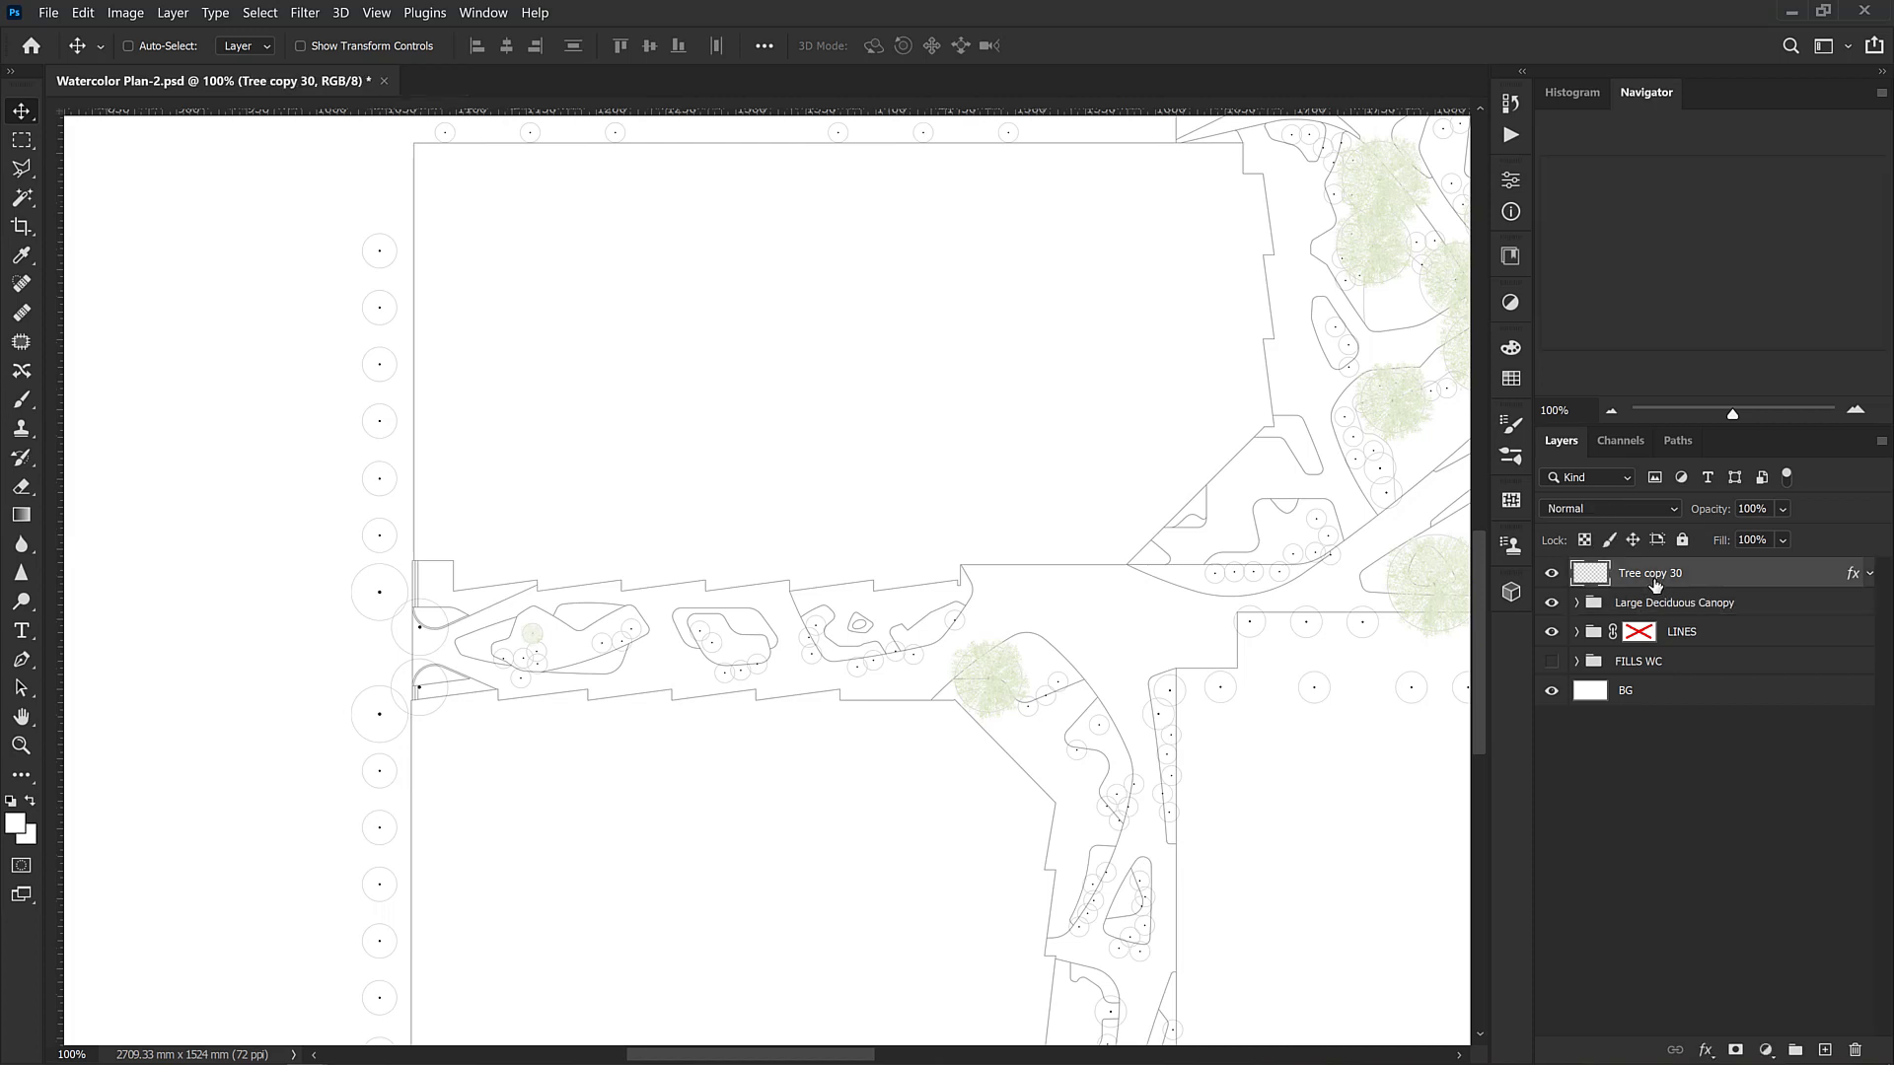
{"action": "key", "text": "ctrl+g"}
{"action": "double_click", "coordinate": [1640, 572]}
{"action": "type", "text": "Small"}
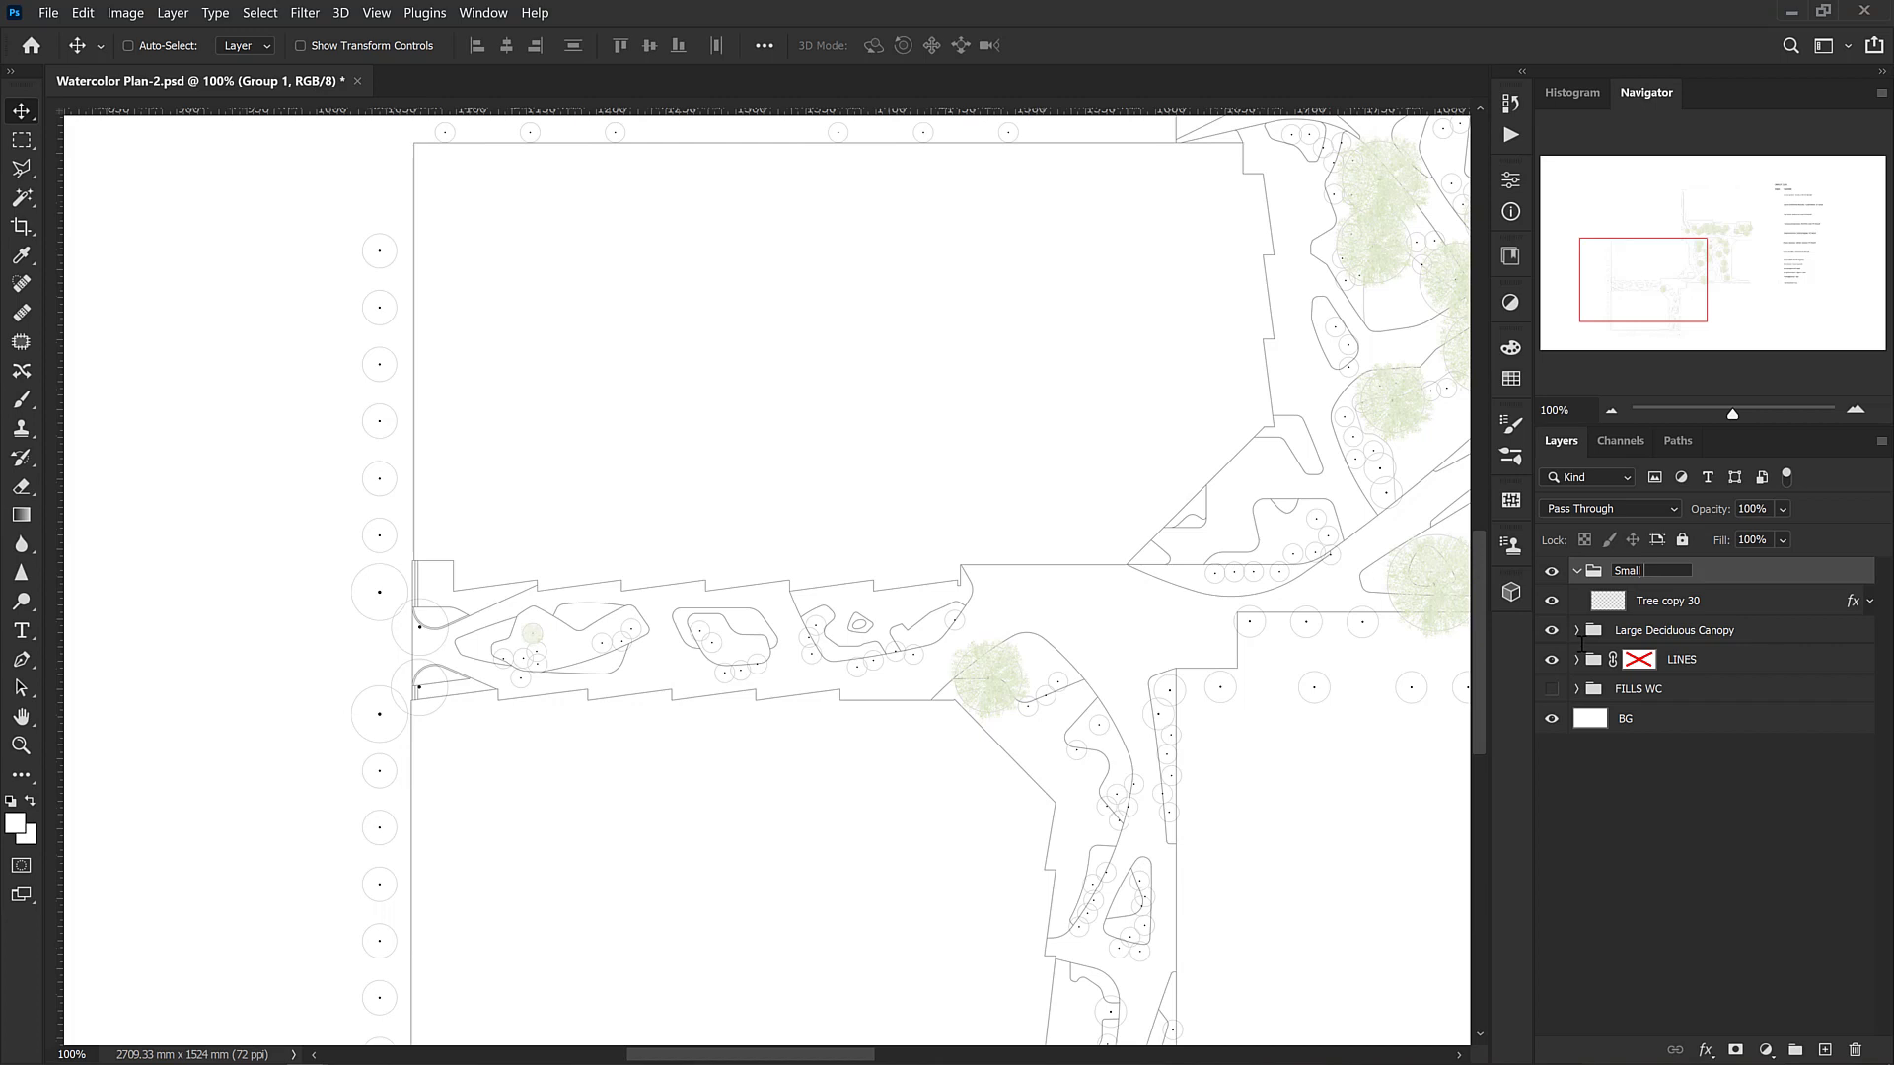
{"action": "type", "text": " Canopy"}
{"action": "key", "text": "Return"}
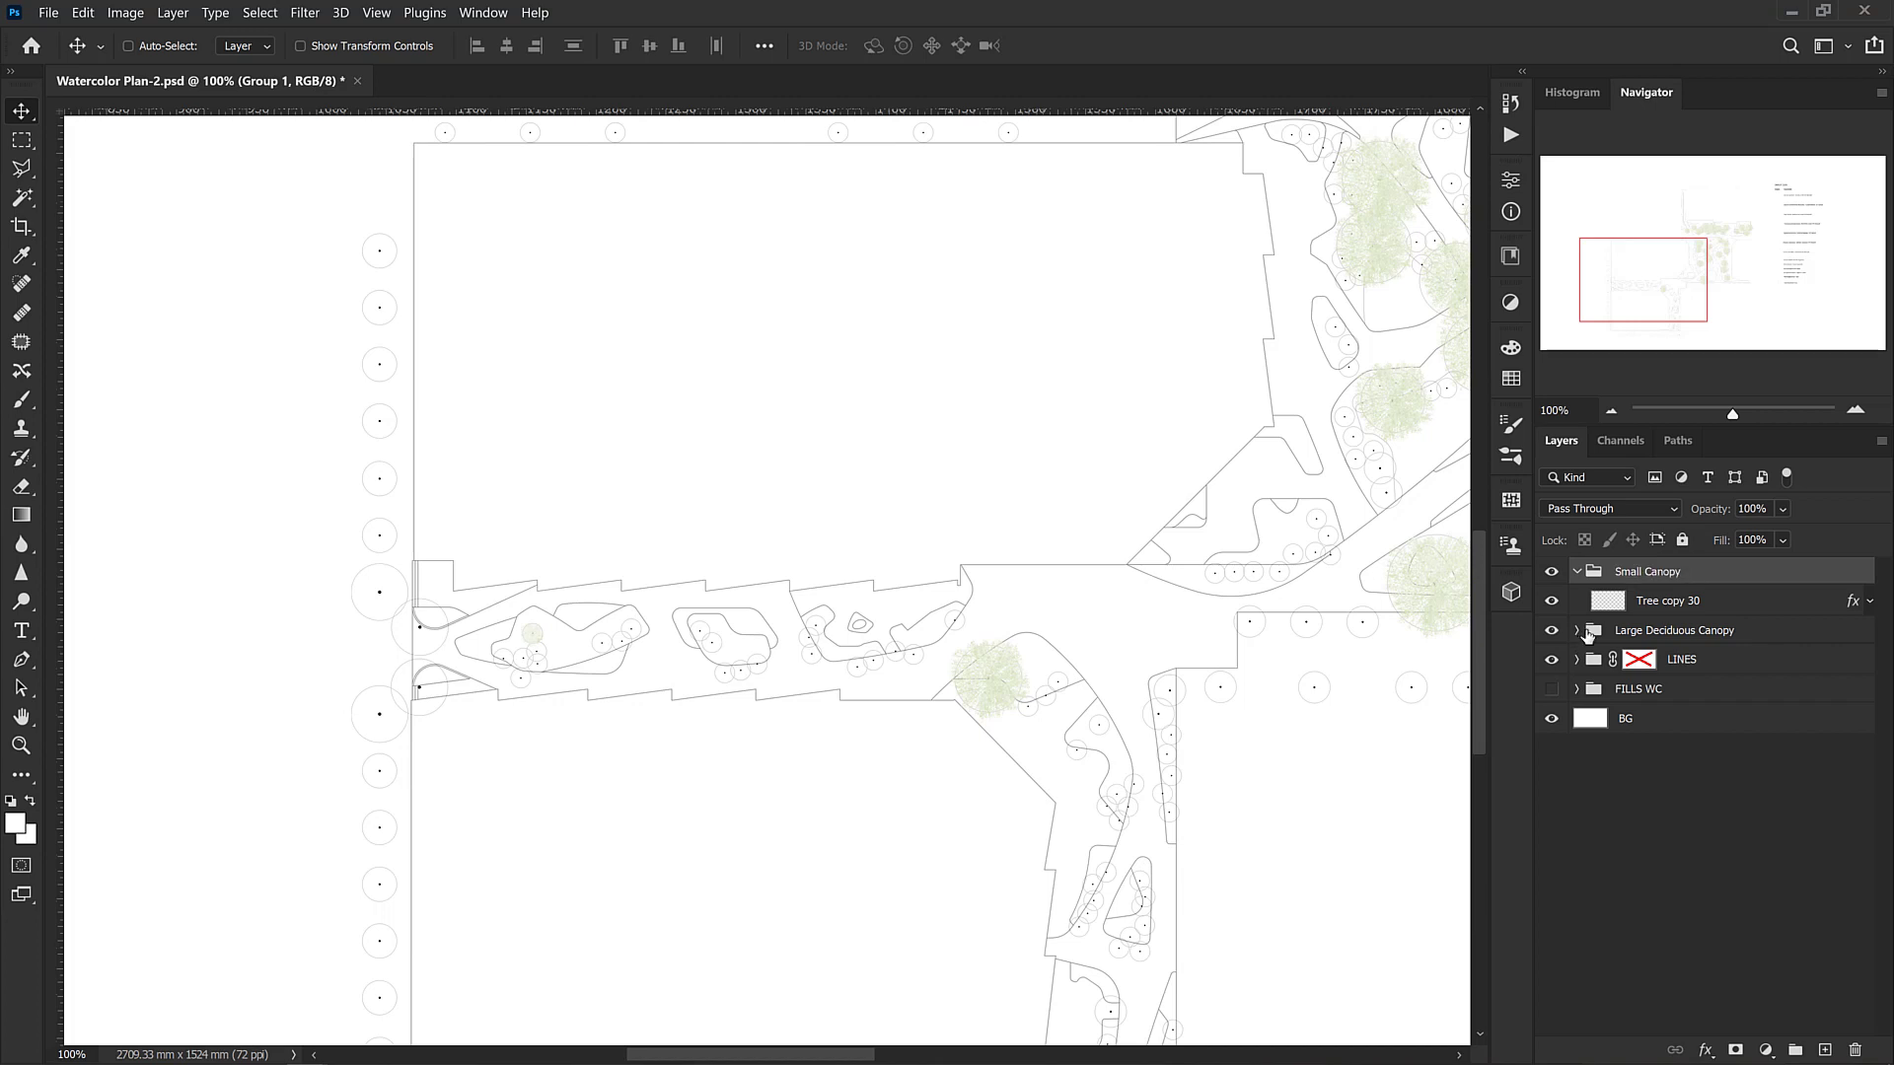
Duplicate the Tree copy 30 tree onto the small circles throughout the western planting beds
{"action": "left_click", "coordinate": [1680, 608]}
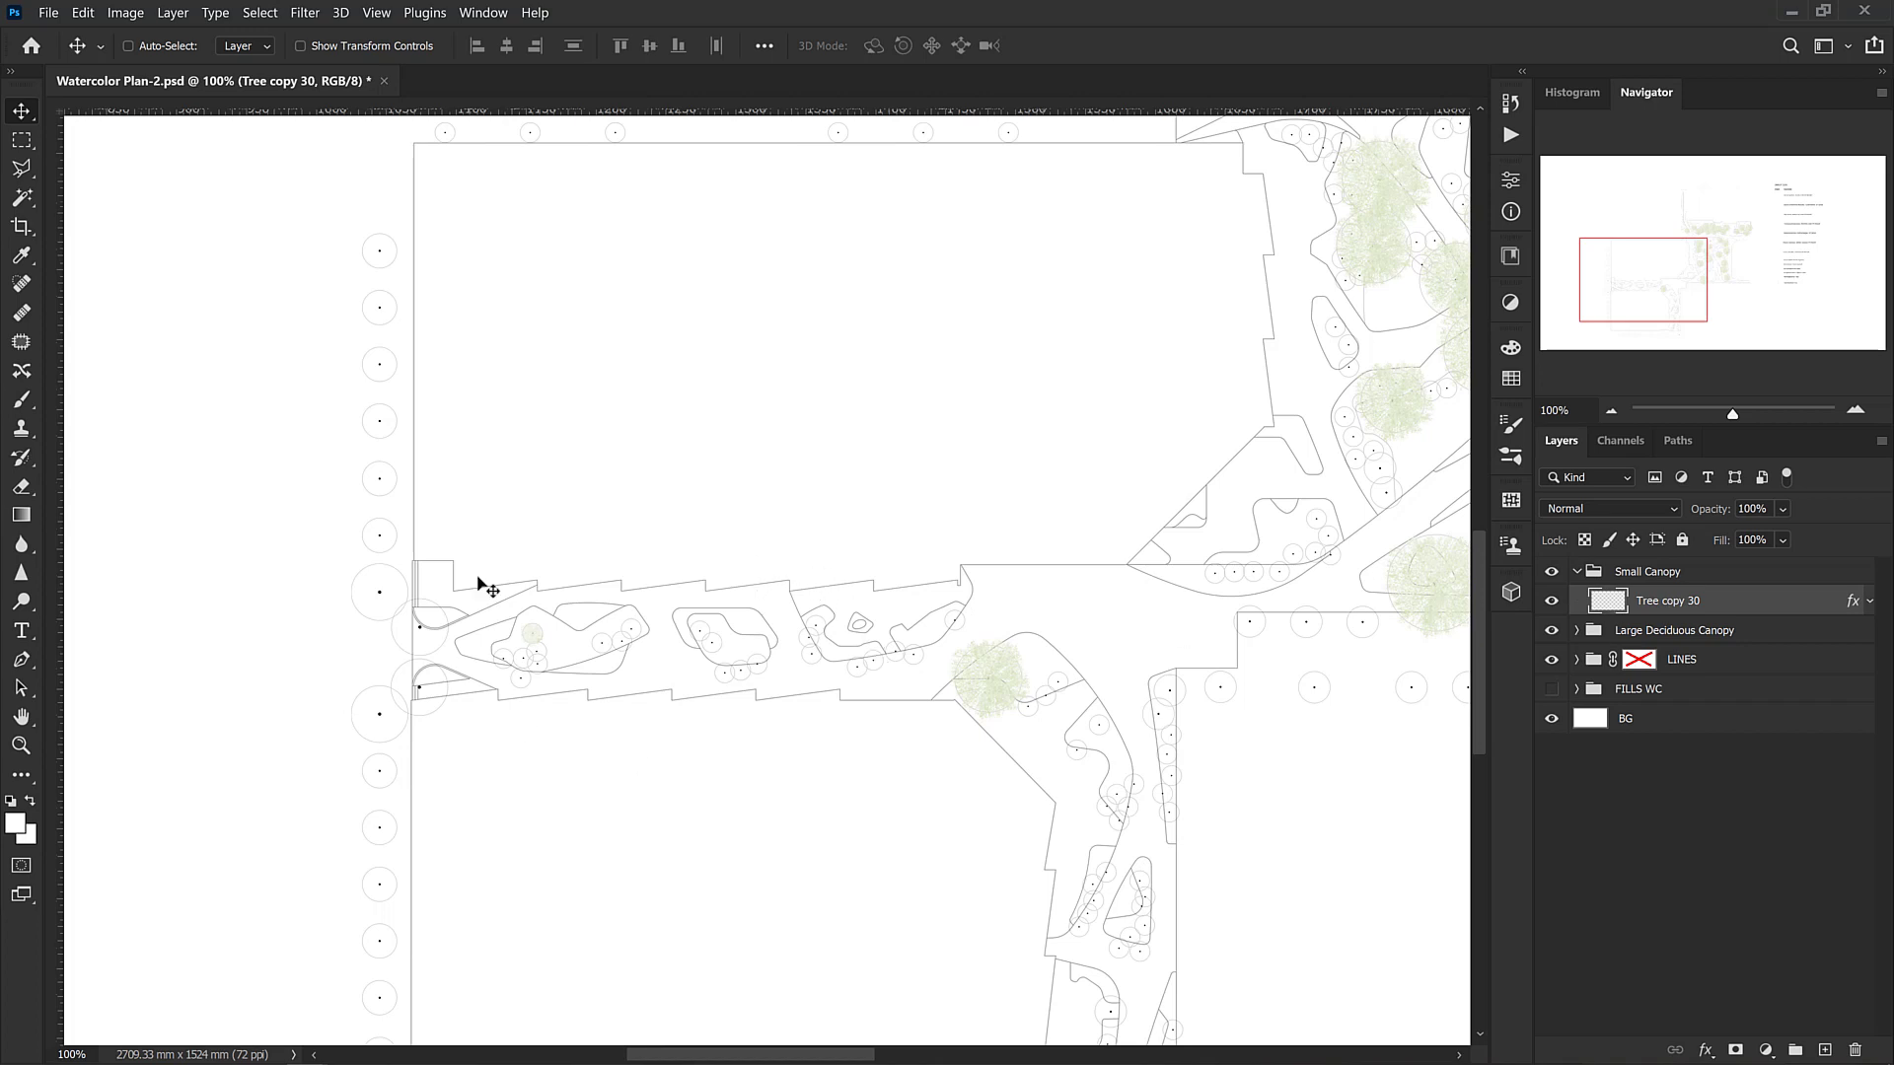
{"action": "left_click_drag", "start_coordinate": [538, 641], "coordinate": [634, 634]}
{"action": "left_click_drag", "start_coordinate": [634, 634], "coordinate": [710, 642]}
{"action": "left_click_drag", "start_coordinate": [710, 642], "coordinate": [716, 647]}
{"action": "left_click_drag", "start_coordinate": [716, 646], "coordinate": [876, 665]}
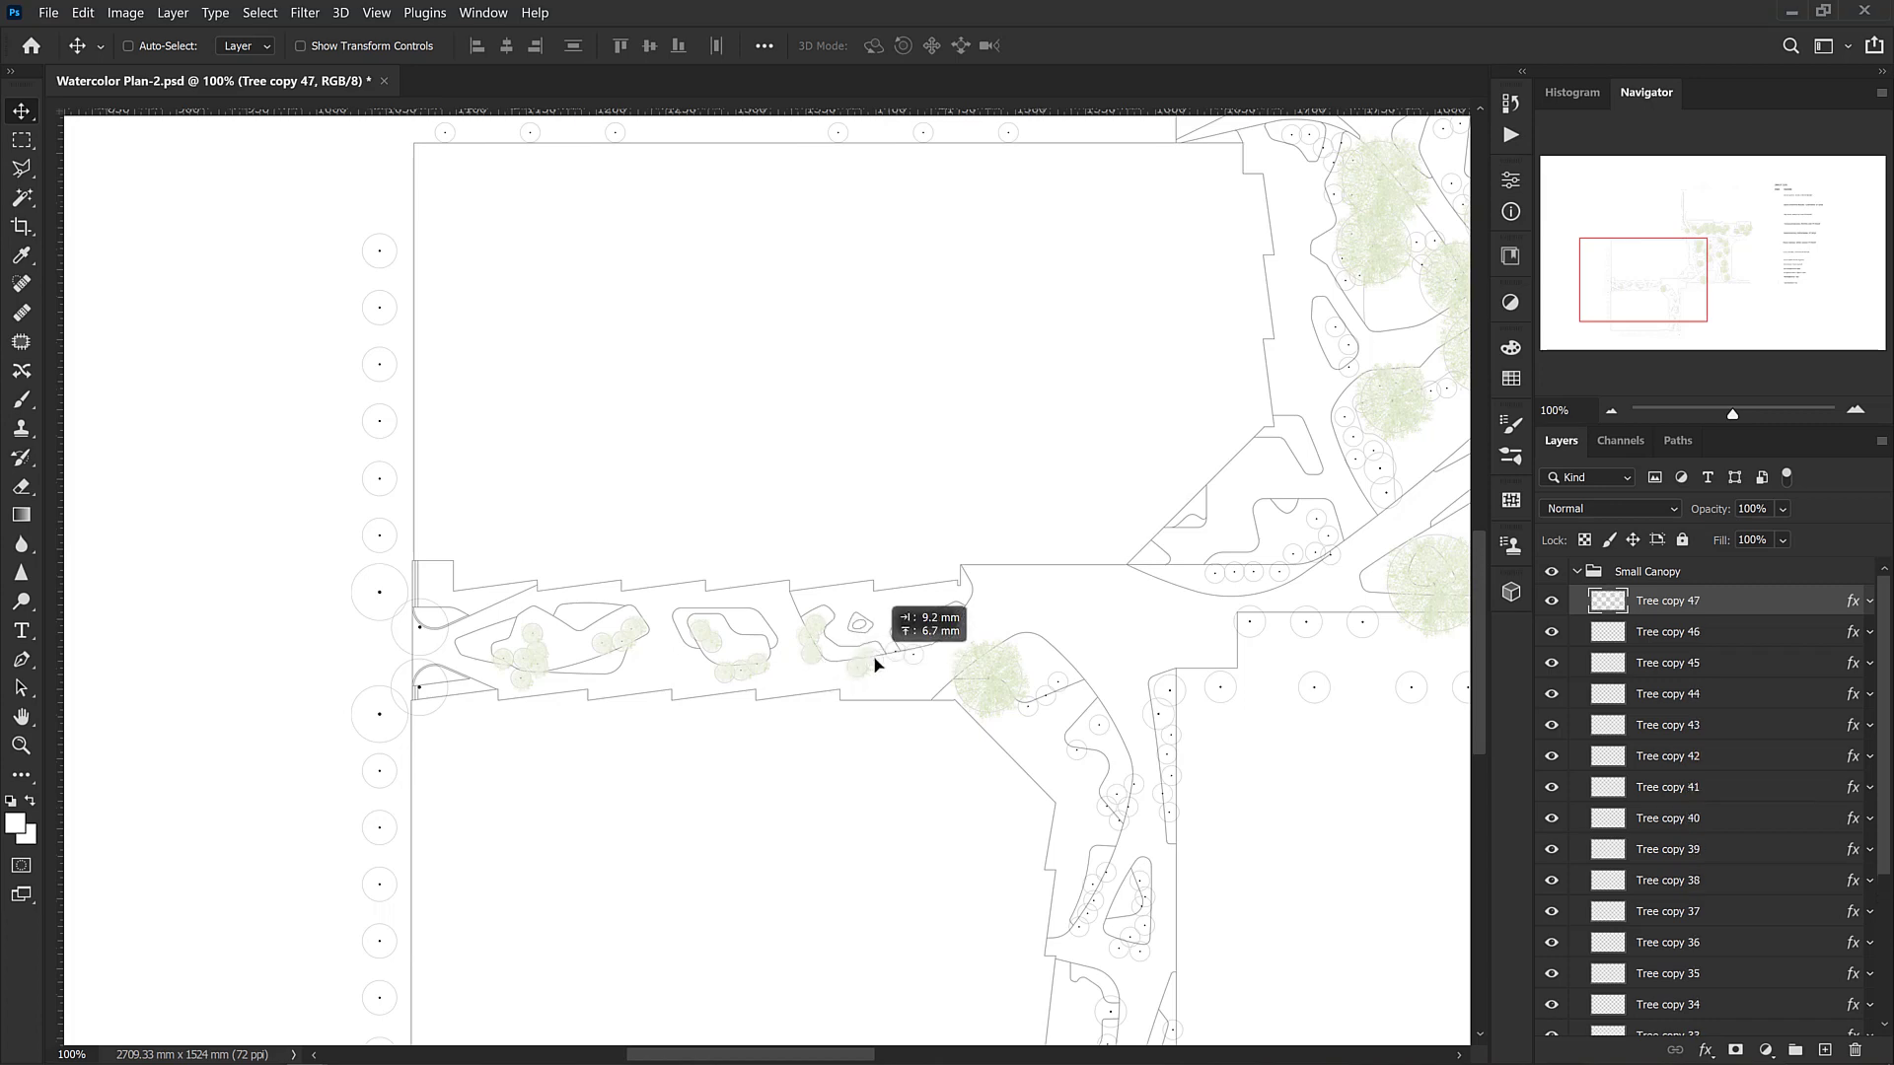
Set the Pattern Overlay angle to 38° on Tree copy 5, the central bed tree in the Large Deciduous Canopy group
{"action": "scroll", "coordinate": [1128, 613], "scroll_direction": "right", "scroll_amount": 5}
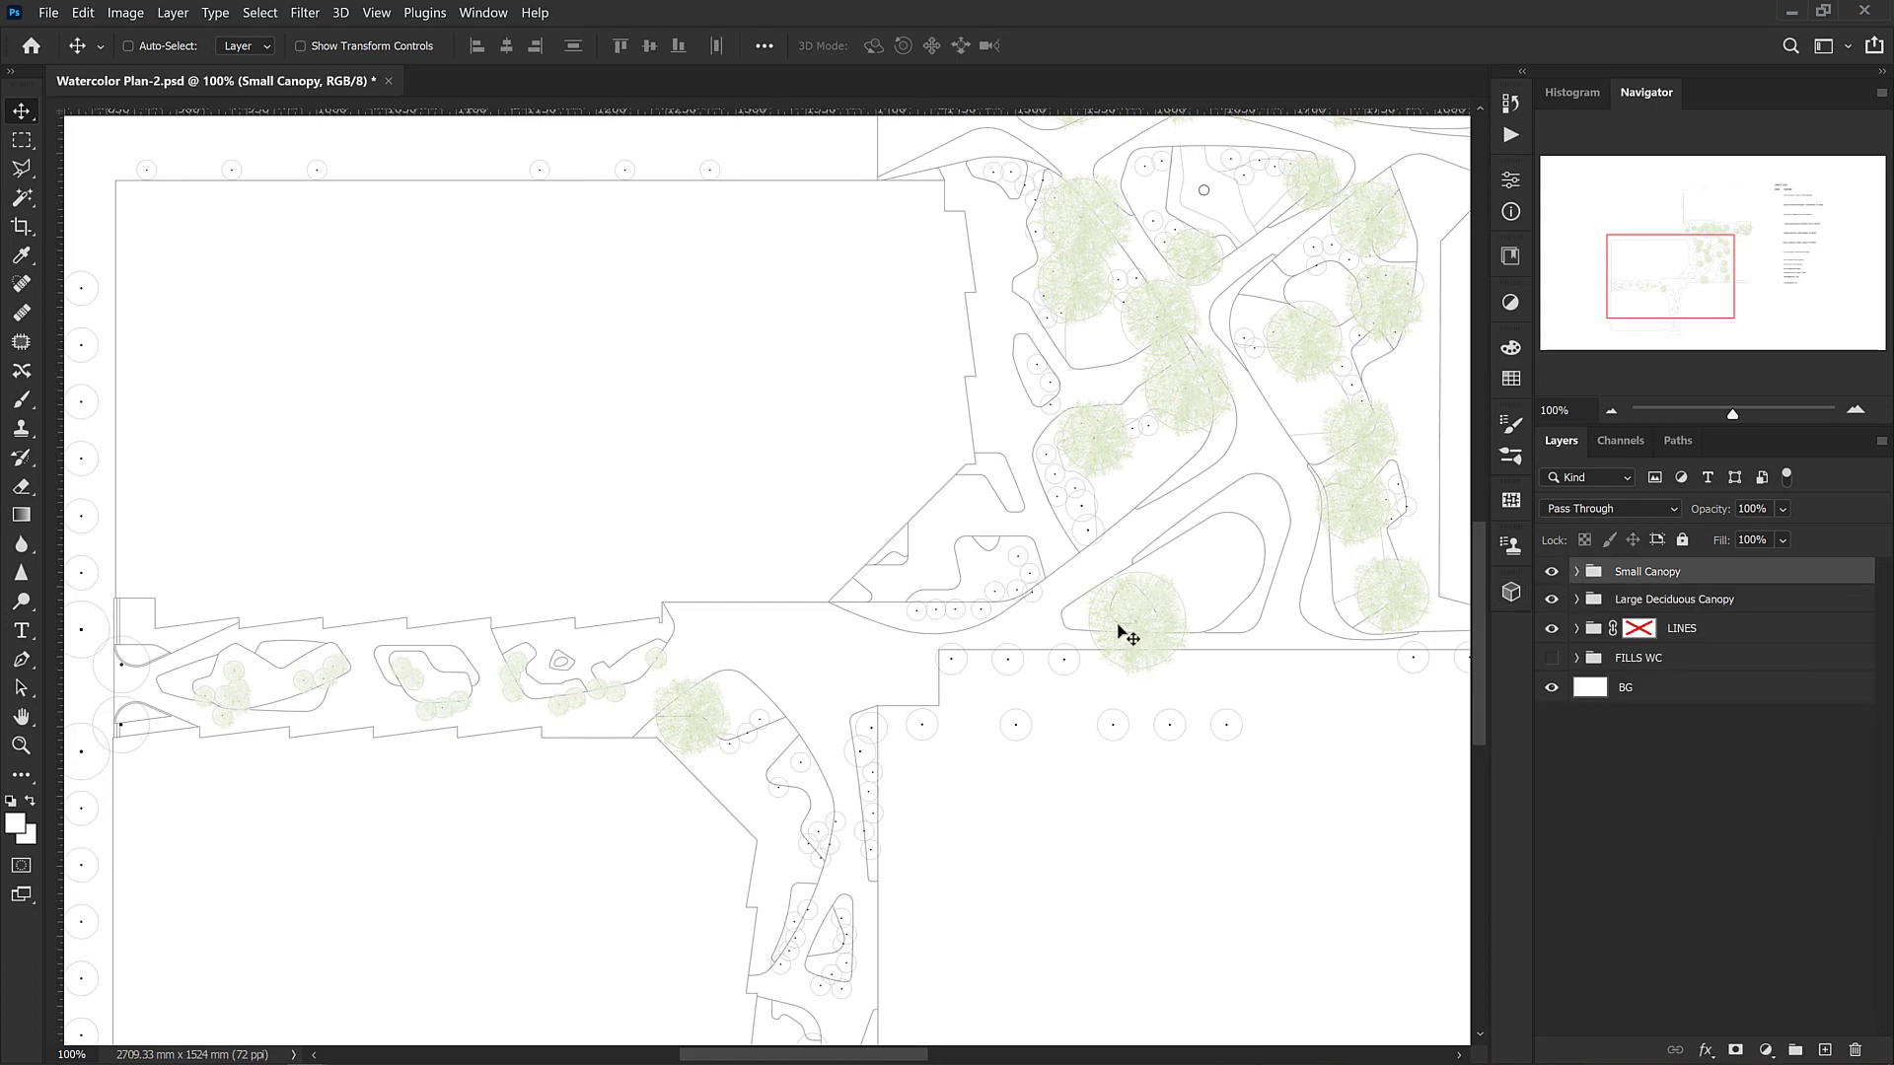
{"action": "scroll", "coordinate": [1129, 638], "scroll_direction": "down", "scroll_amount": 1}
{"action": "left_click_drag", "start_coordinate": [1002, 647], "coordinate": [1022, 628]}
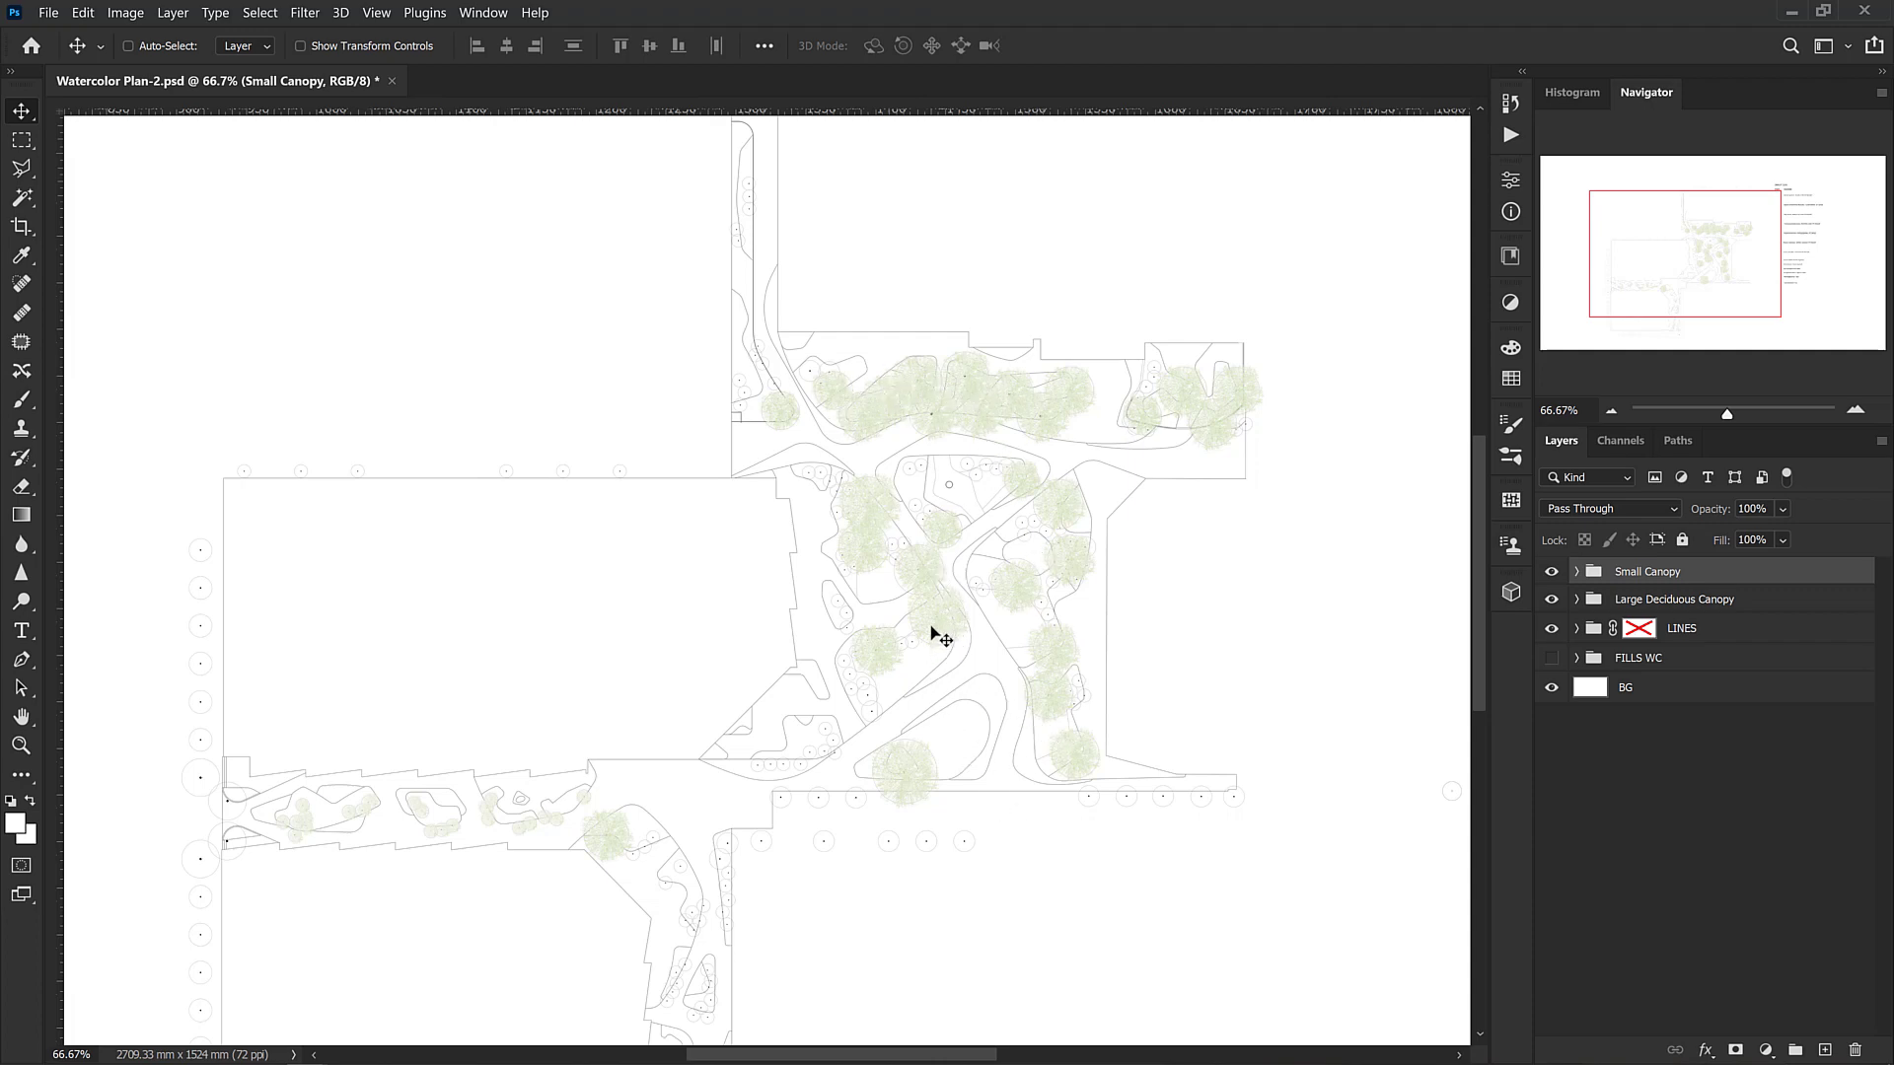
{"action": "left_click", "coordinate": [1576, 598]}
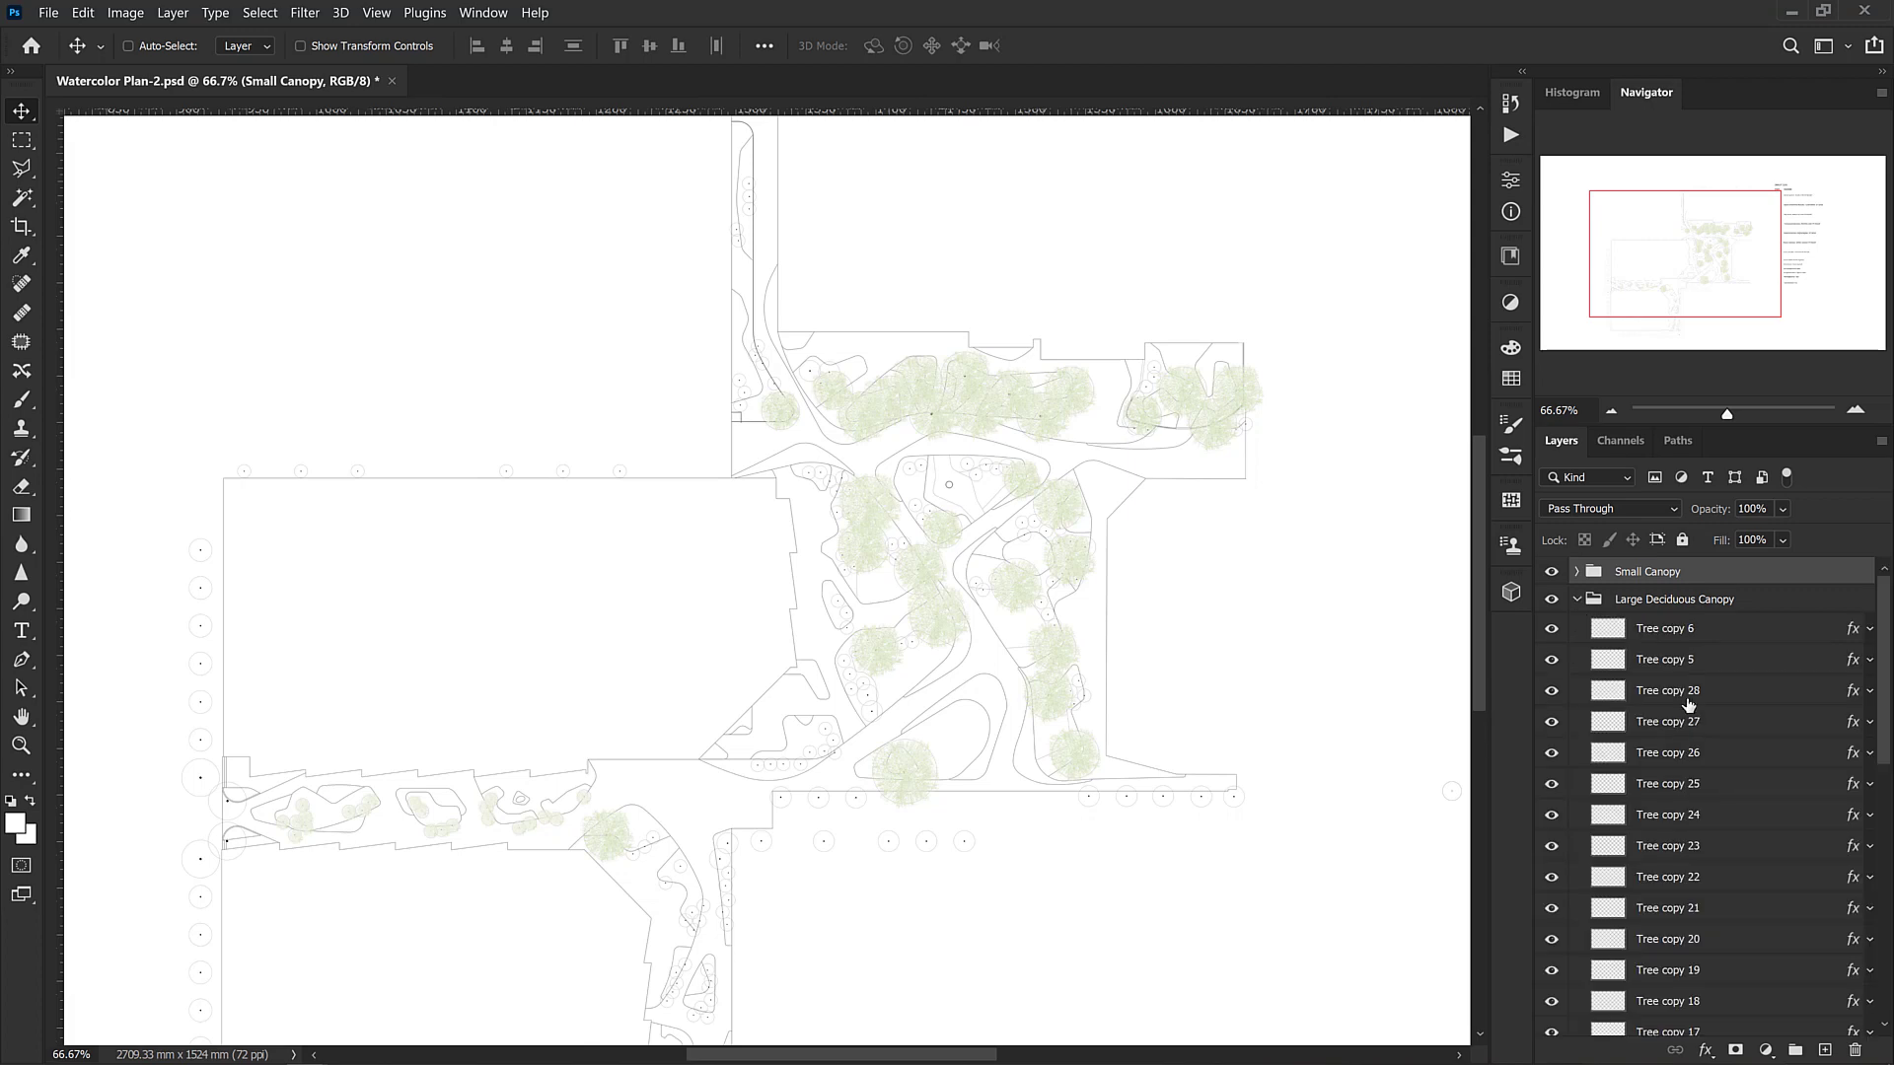
{"action": "left_click", "coordinate": [1691, 634]}
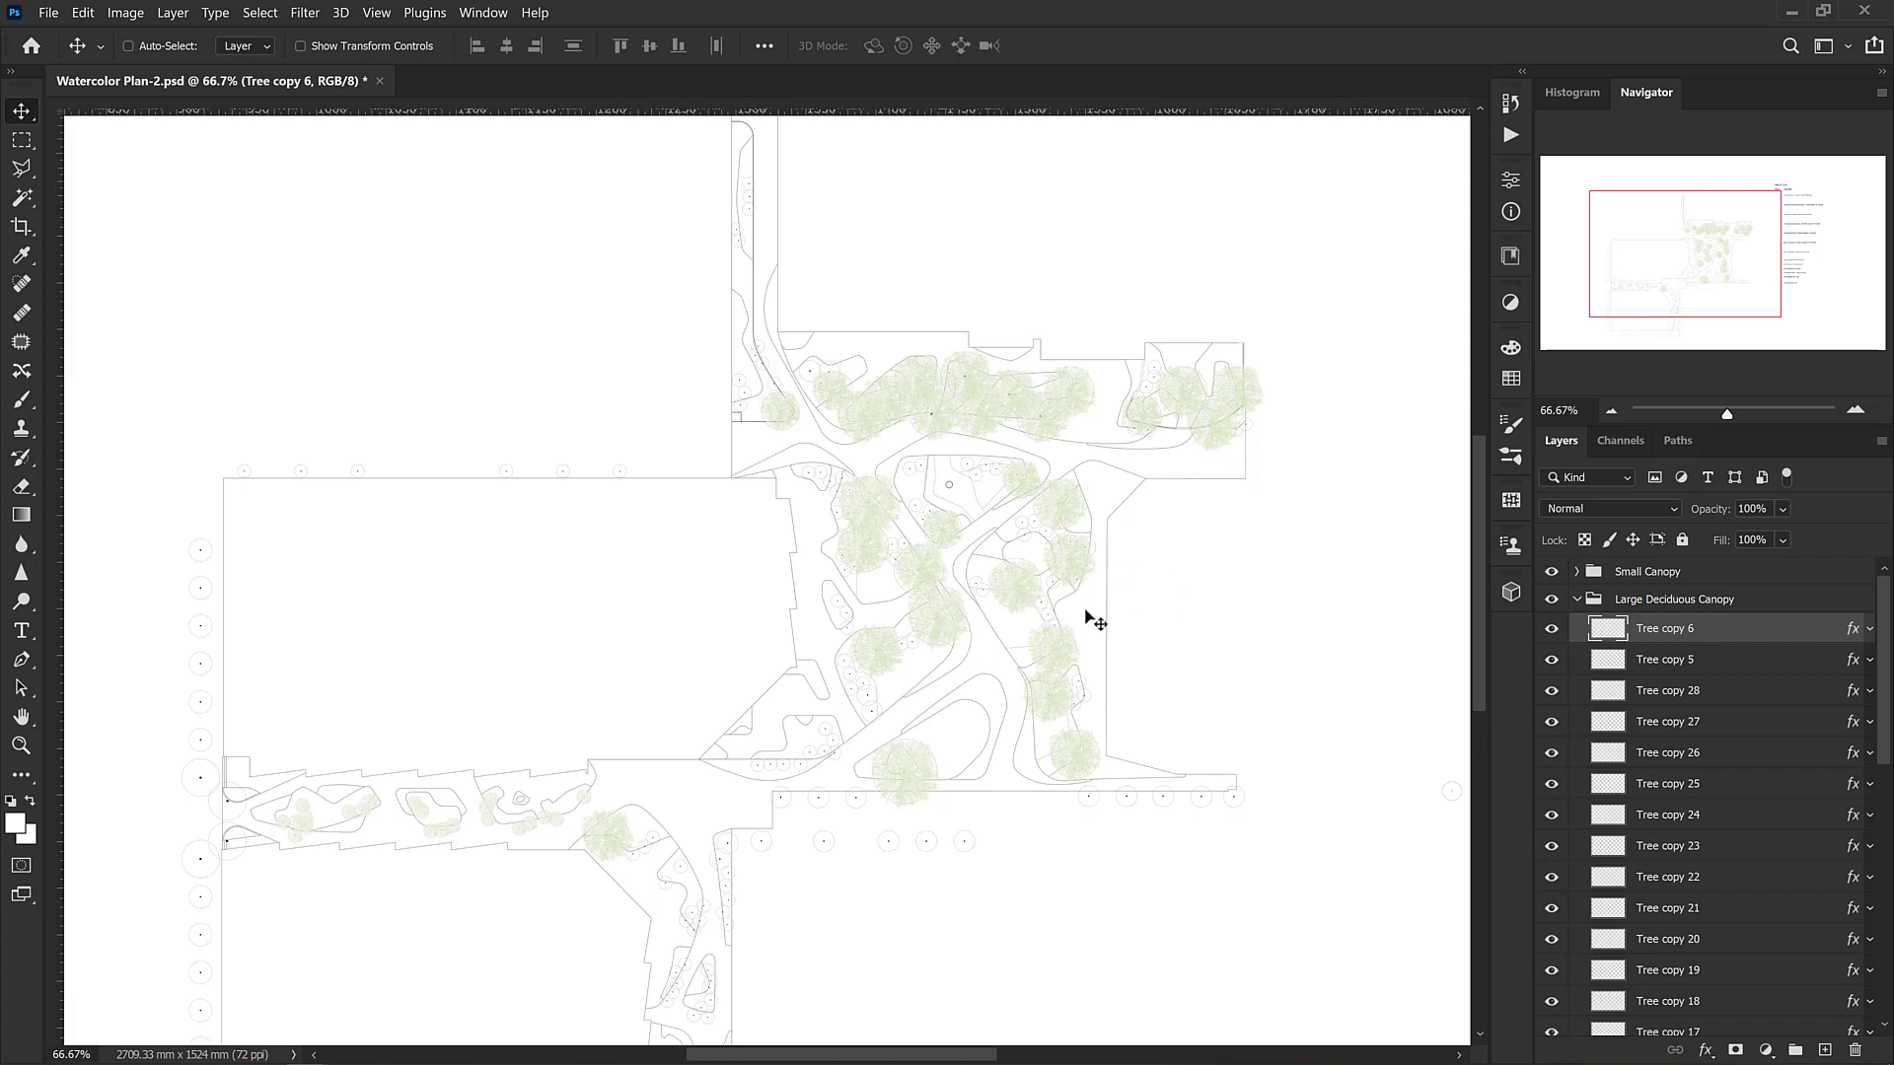
{"action": "right_click", "coordinate": [945, 629]}
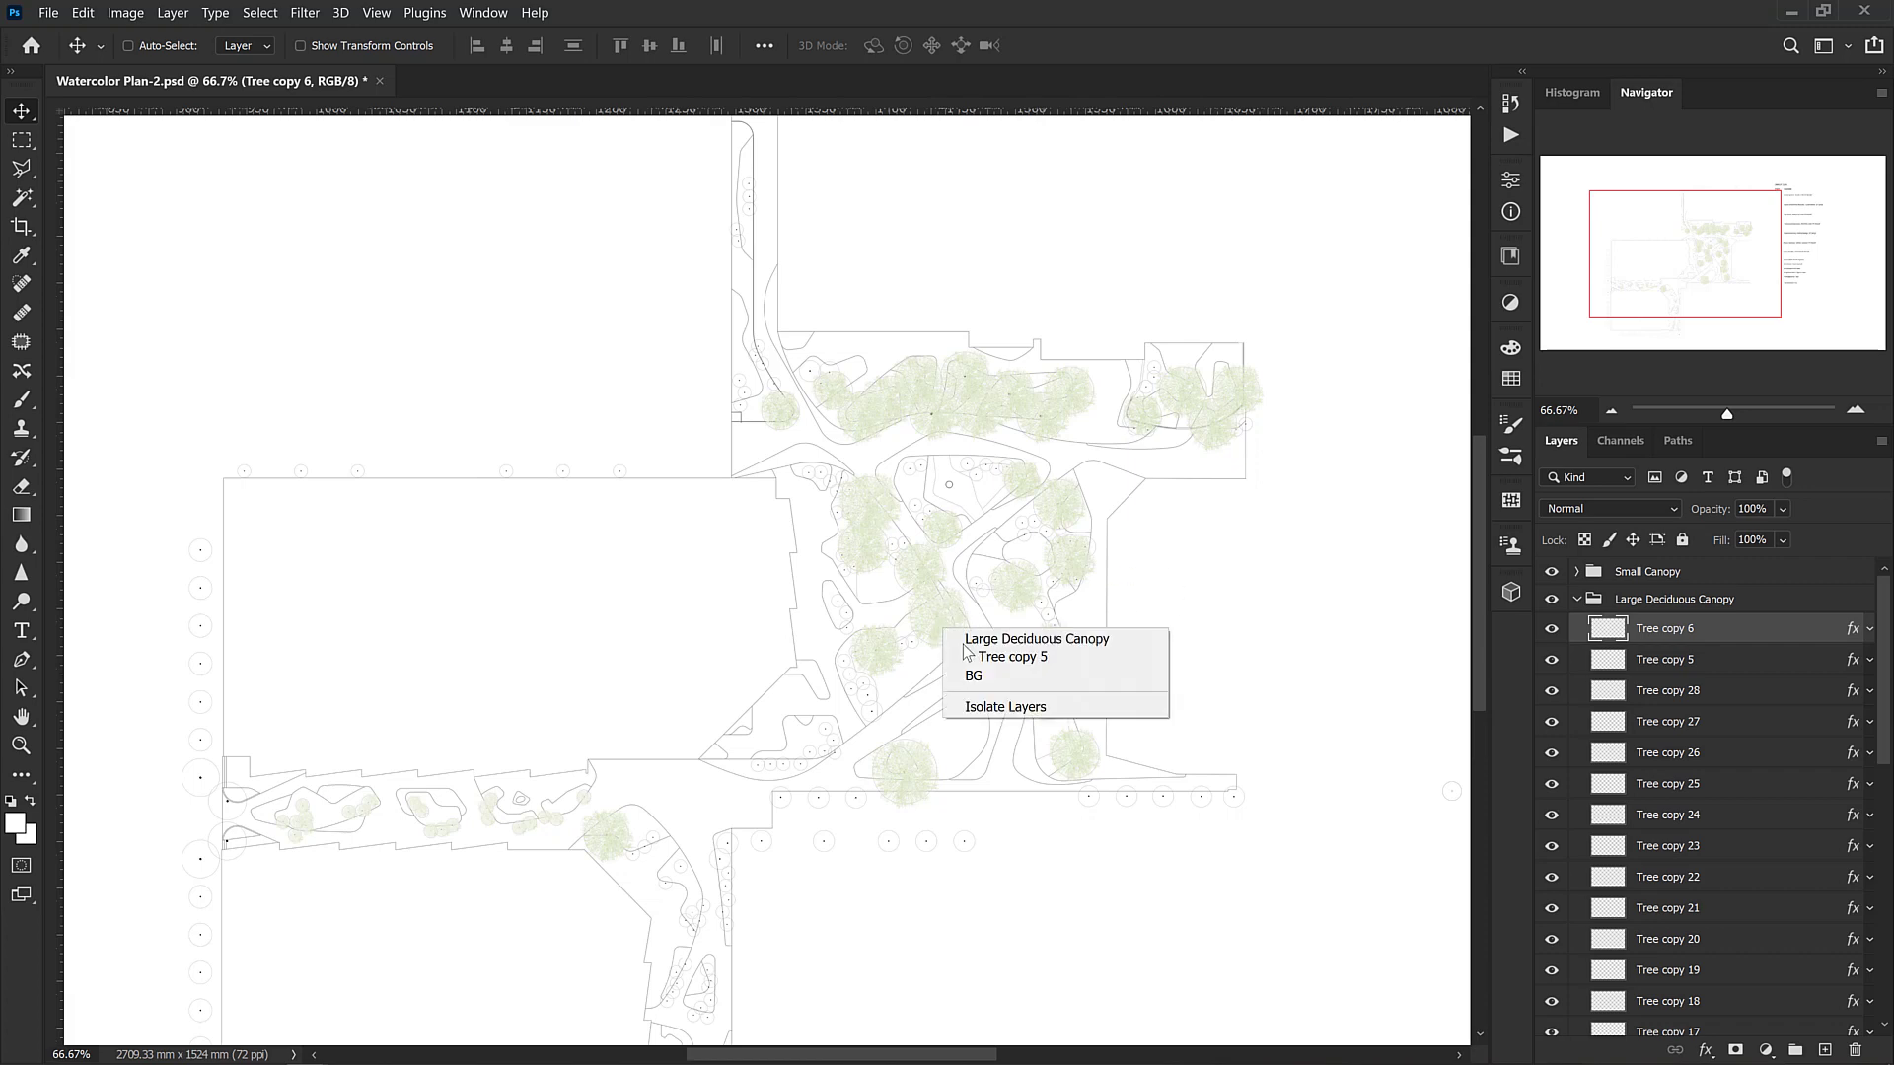
{"action": "left_click", "coordinate": [977, 657]}
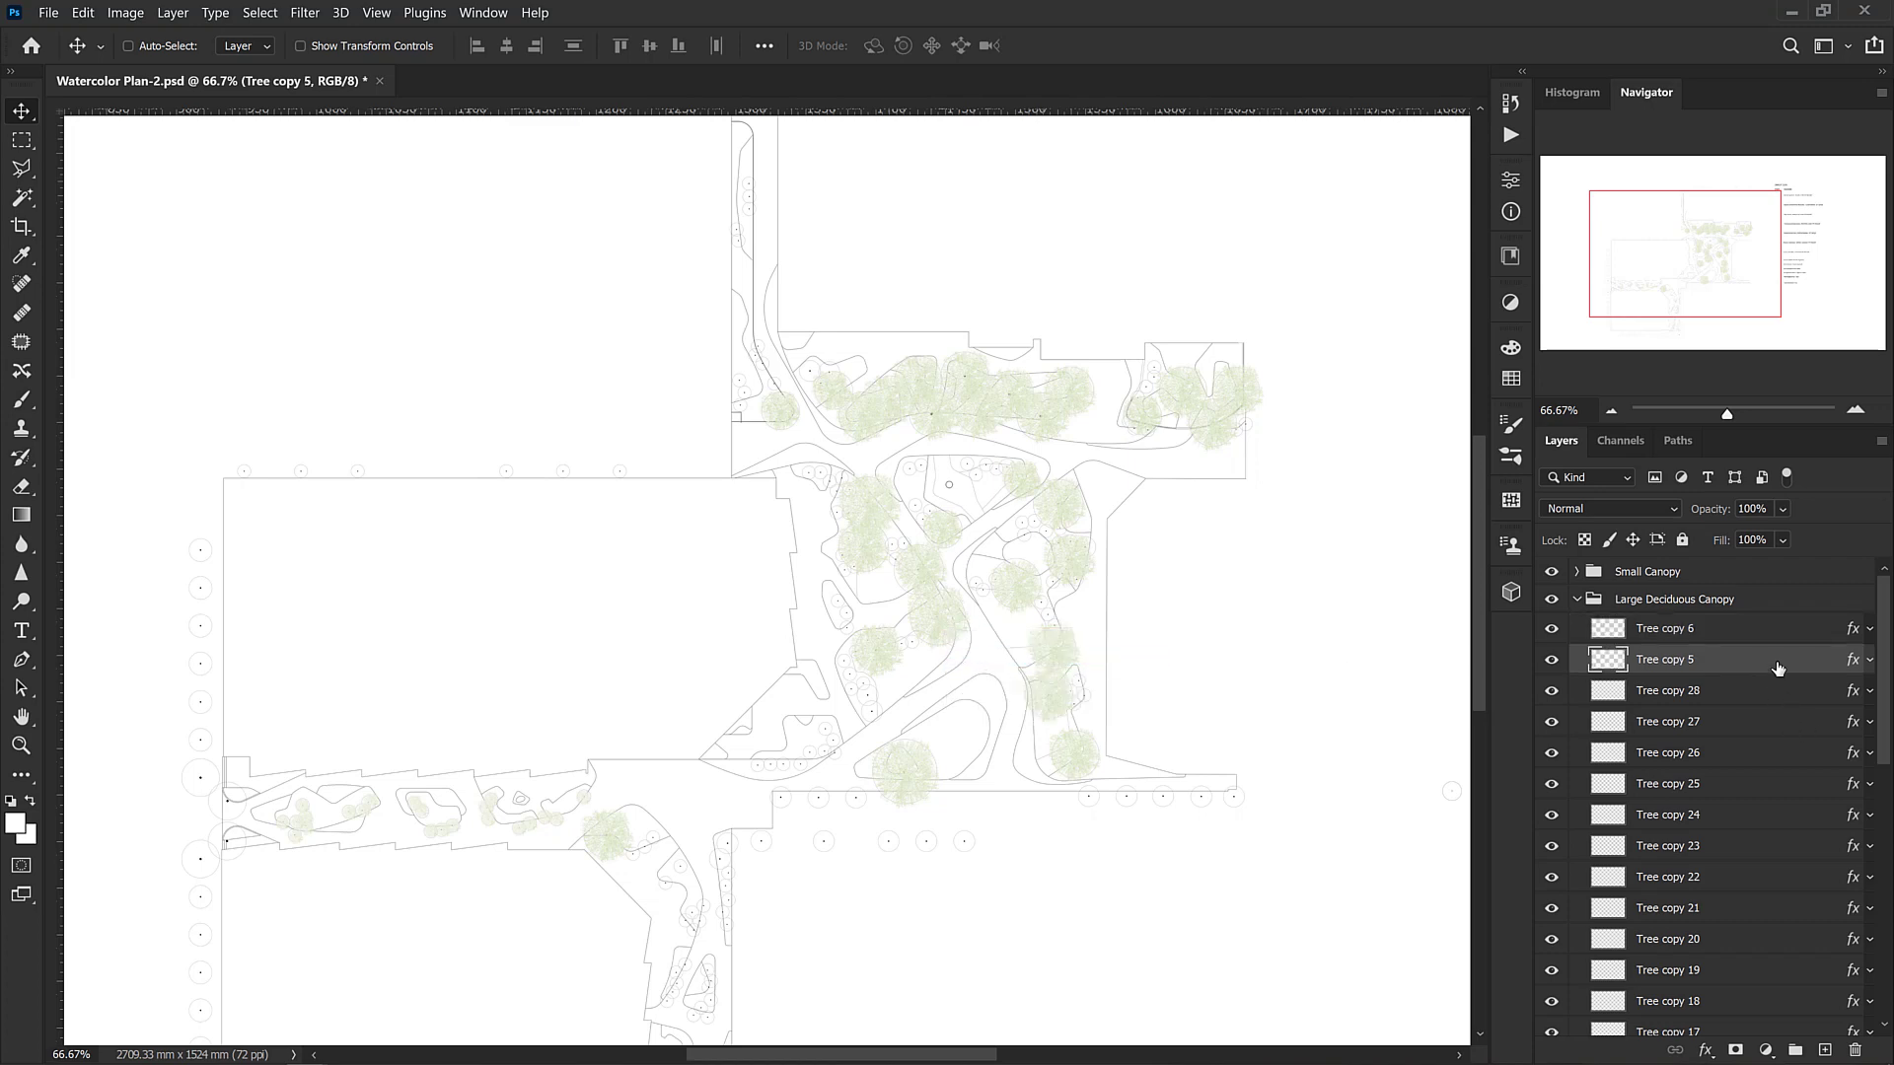
{"action": "double_click", "coordinate": [1778, 669]}
{"action": "left_click", "coordinate": [1078, 740]}
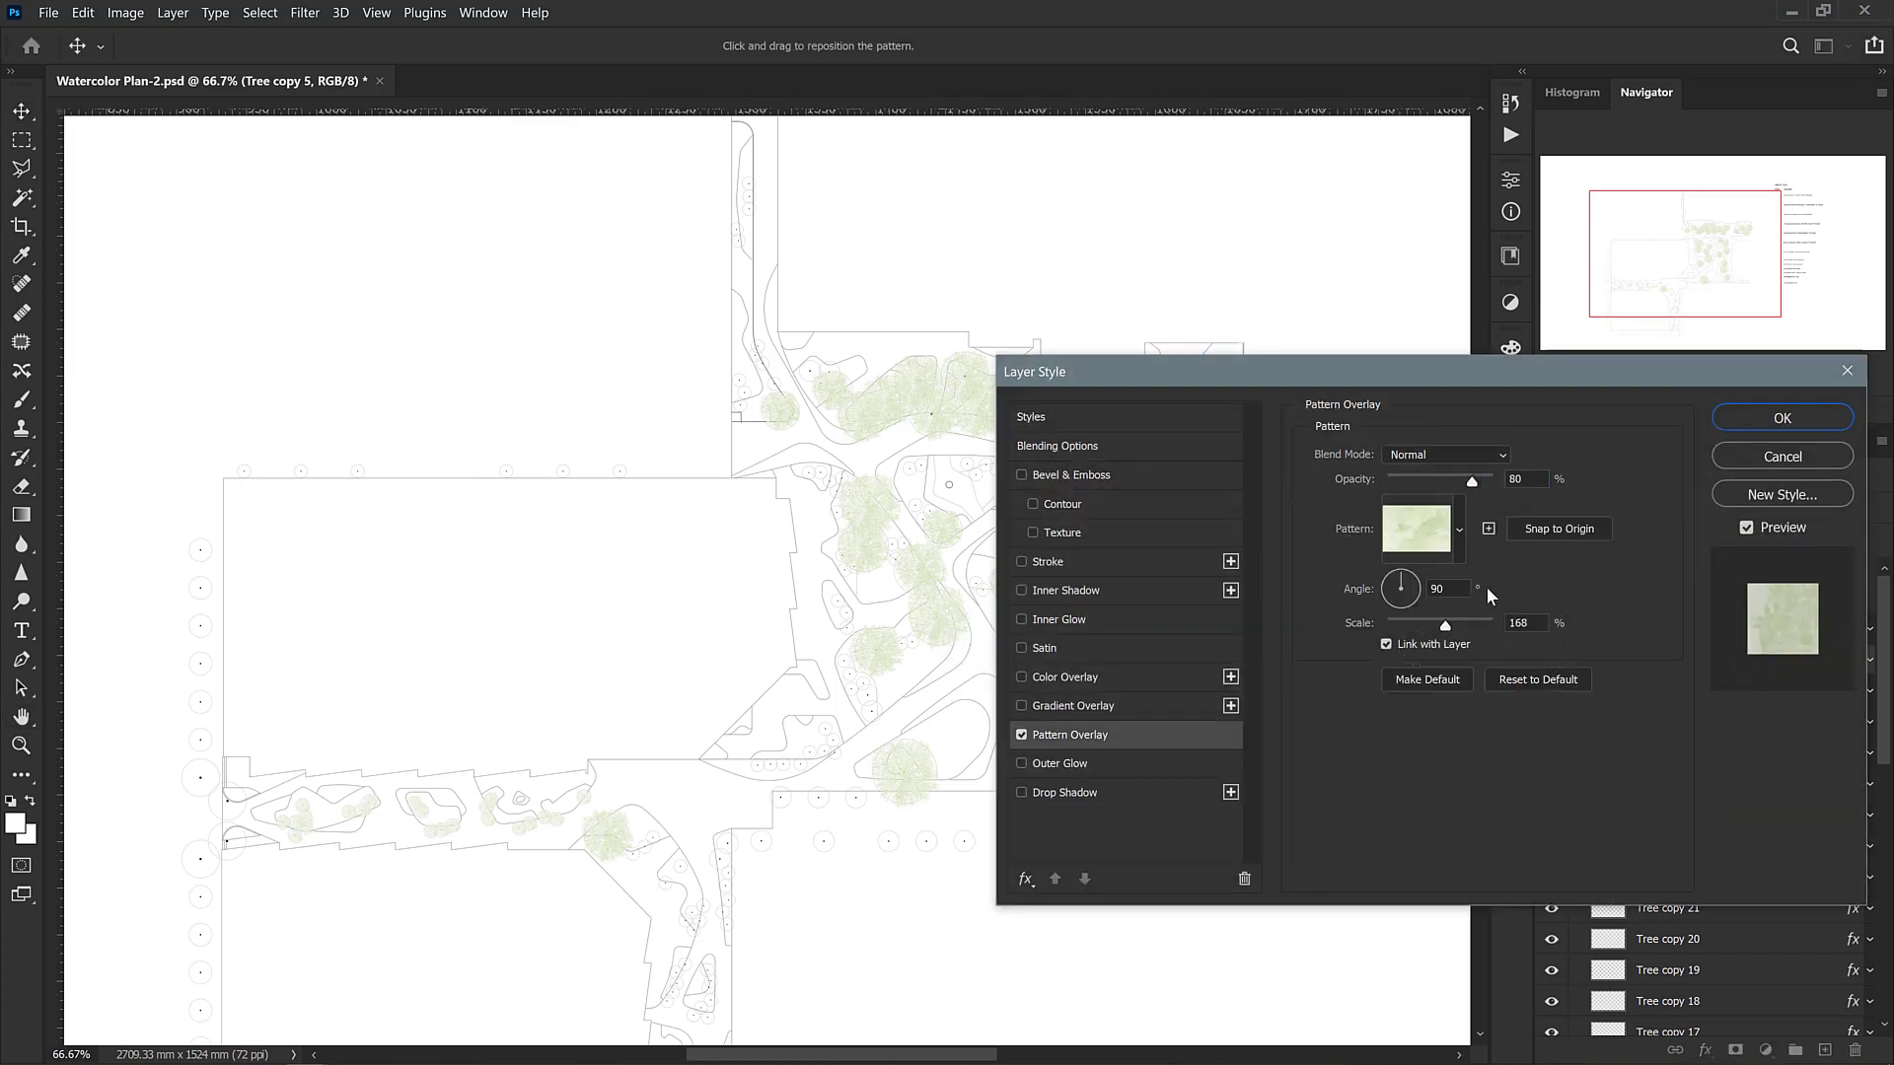
{"action": "left_click", "coordinate": [1436, 588]}
{"action": "type", "text": "38"}
{"action": "key", "text": "Return"}
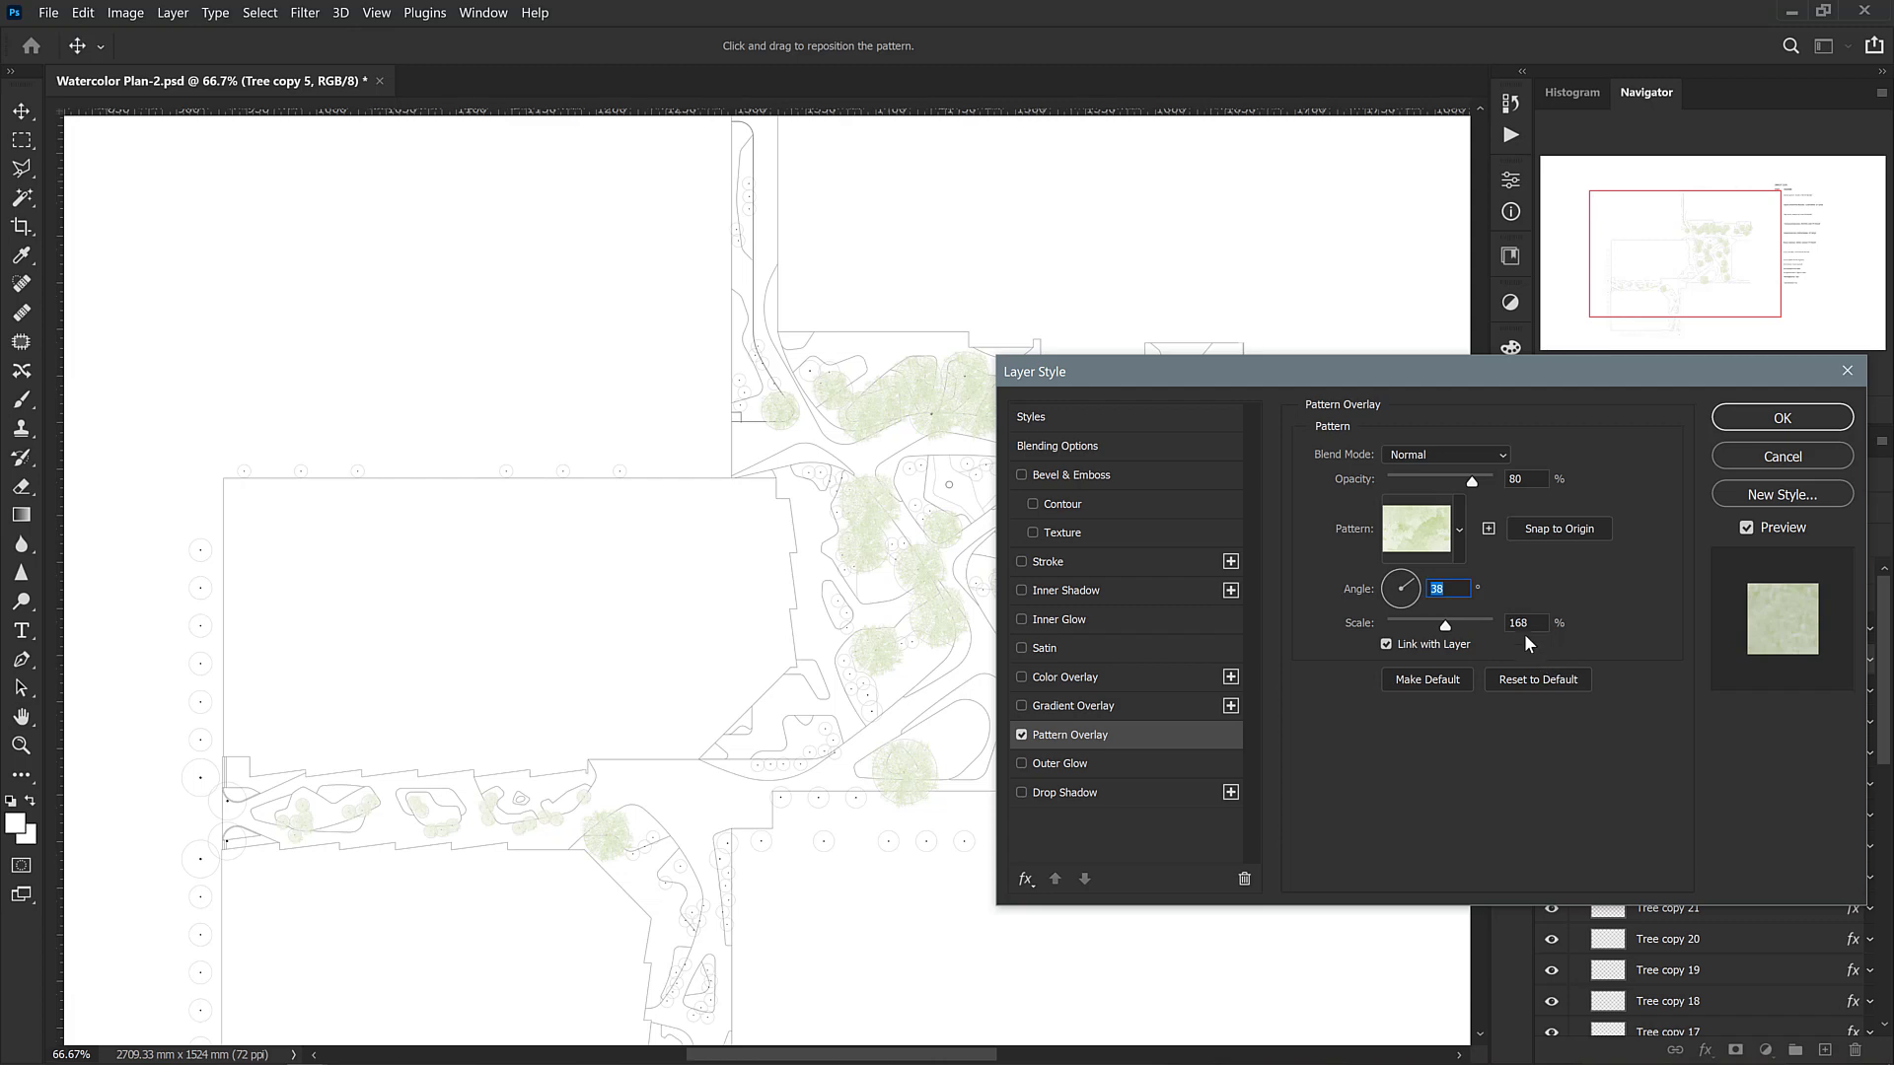
{"action": "left_click", "coordinate": [1443, 626]}
{"action": "left_click", "coordinate": [1749, 428]}
Copy Tree copy 5's layer style and paste it onto Tree copy 27, 24, 21, 19, 18, 13, 11, 9, 3 and Tree copy
{"action": "right_click", "coordinate": [1722, 659]}
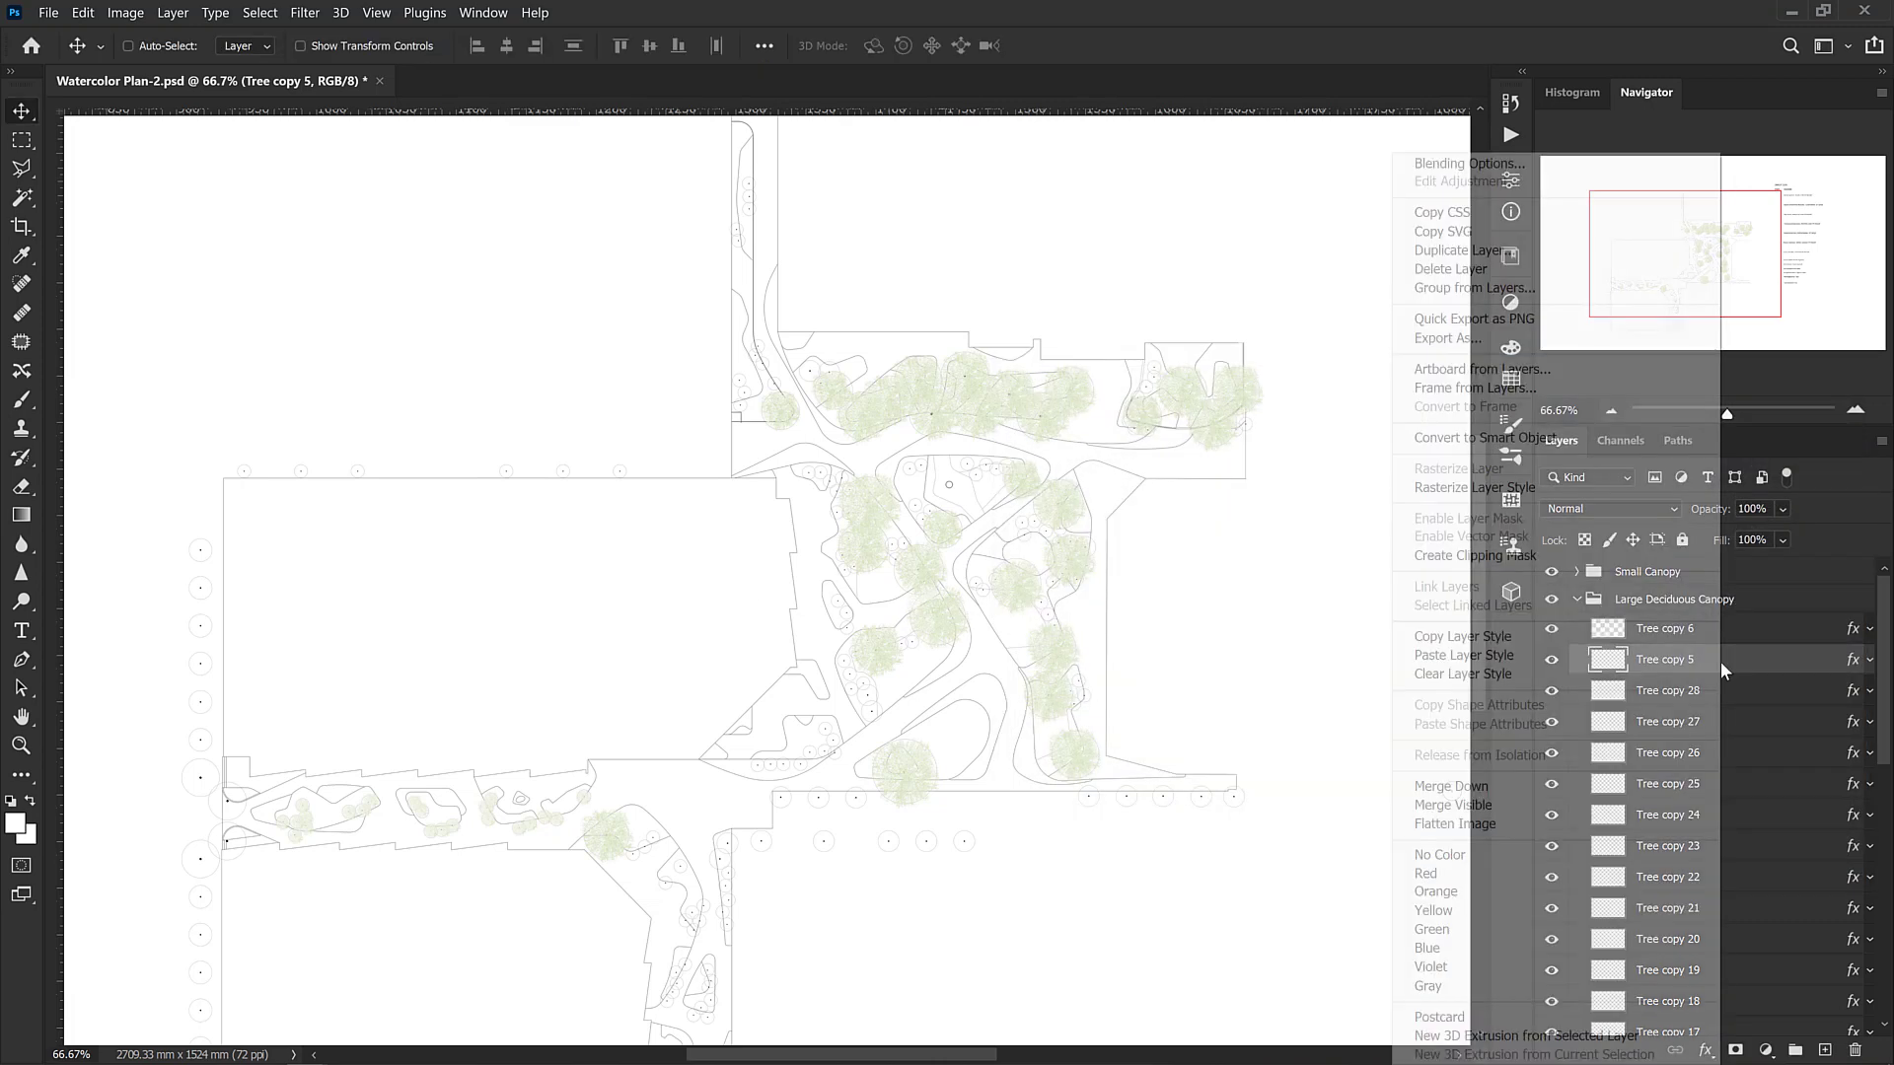
{"action": "left_click", "coordinate": [1435, 637]}
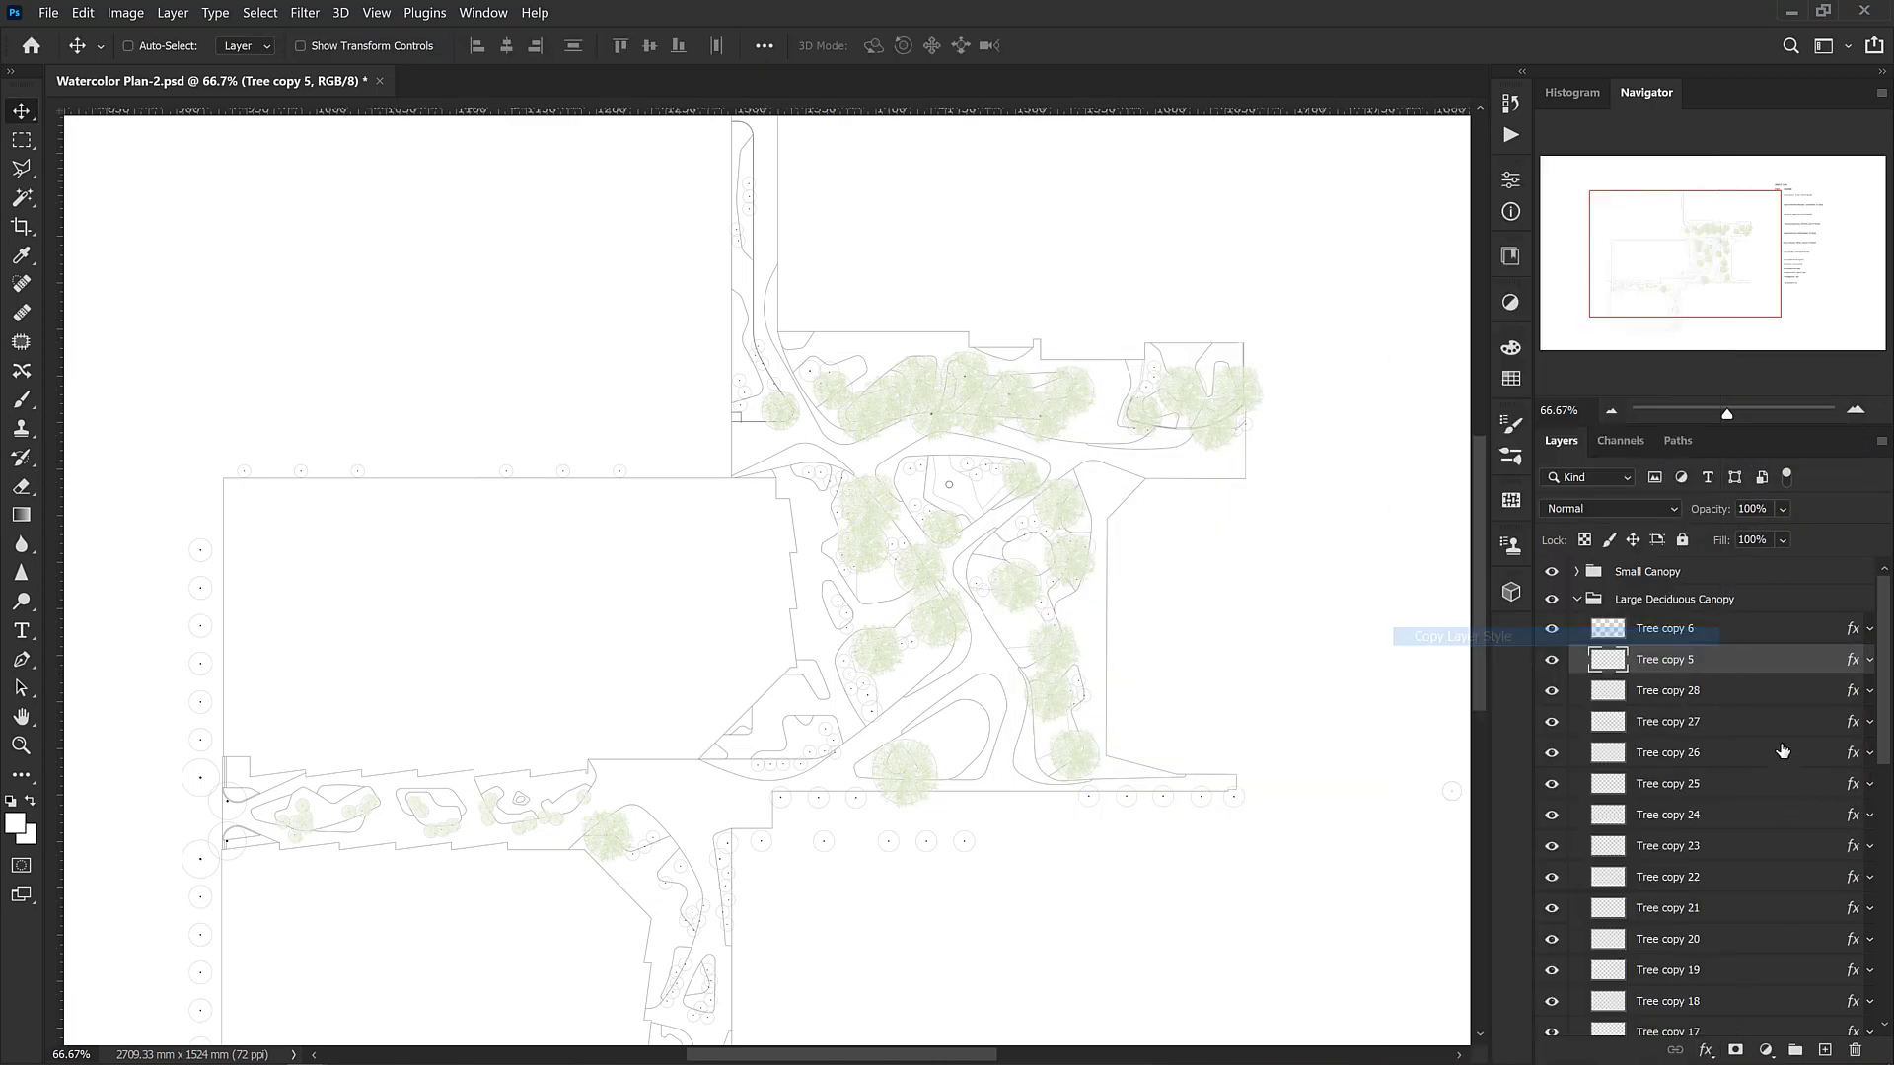
{"action": "left_click", "coordinate": [1697, 725]}
{"action": "left_click", "coordinate": [1698, 817], "text": "ctrl"}
{"action": "left_click", "coordinate": [1696, 913], "text": "ctrl"}
{"action": "left_click", "coordinate": [1685, 975], "text": "ctrl"}
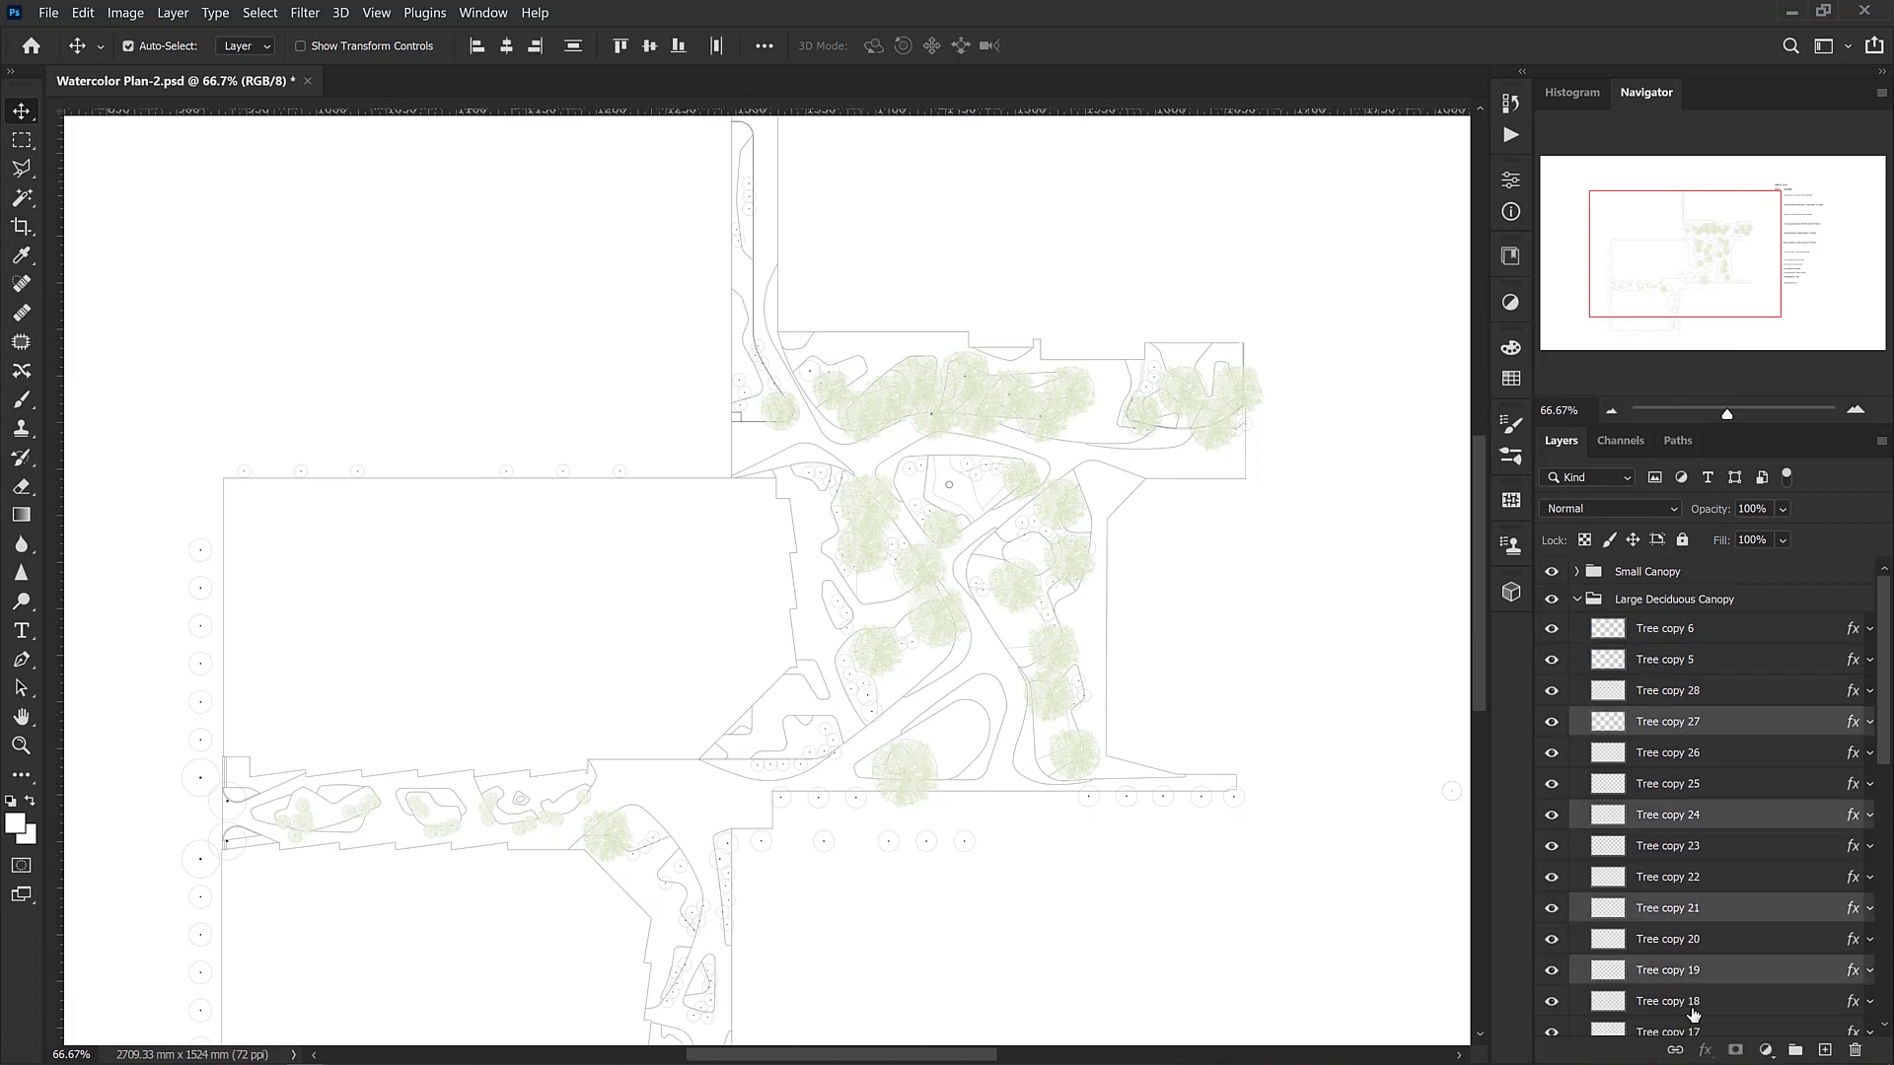
{"action": "left_click", "coordinate": [1694, 1004], "text": "ctrl"}
{"action": "scroll", "coordinate": [1691, 887], "scroll_direction": "down", "scroll_amount": 3}
{"action": "left_click", "coordinate": [1691, 879], "text": "ctrl"}
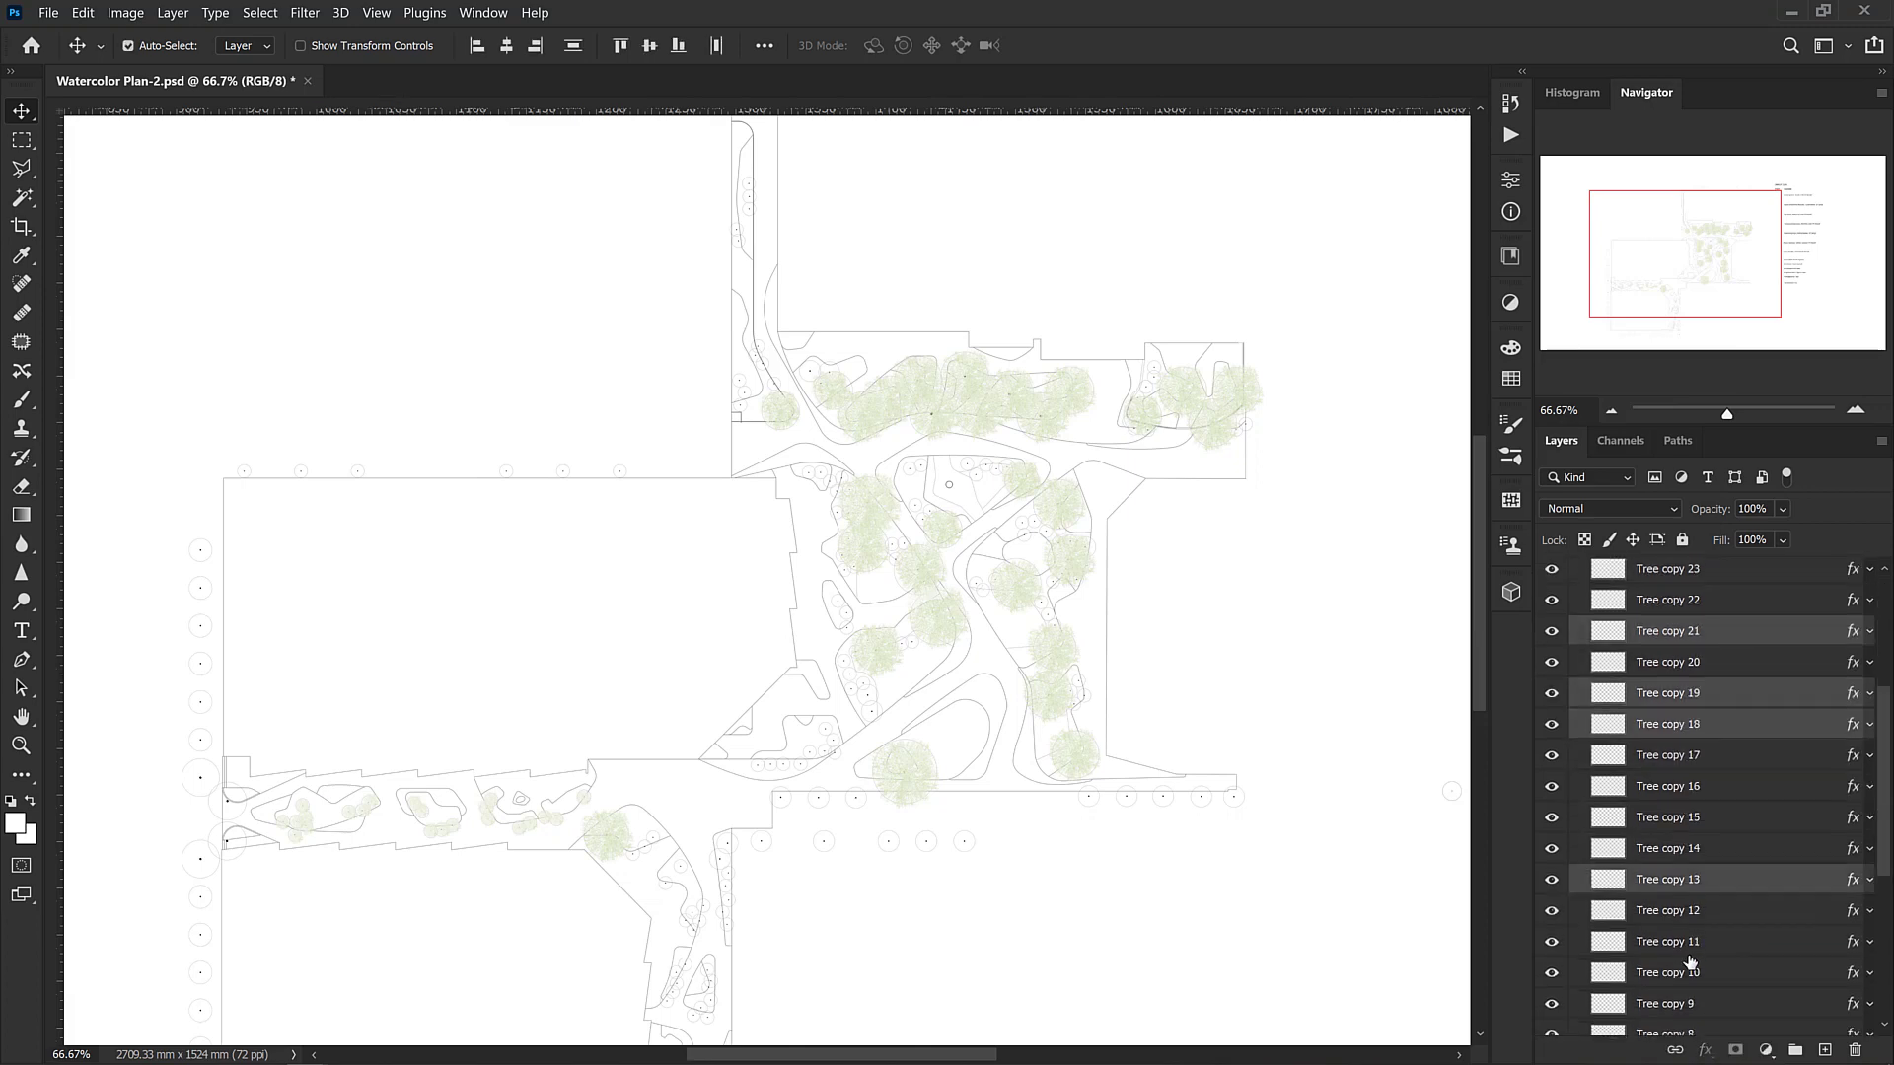
{"action": "left_click", "coordinate": [1690, 942], "text": "ctrl"}
{"action": "left_click", "coordinate": [1694, 1004], "text": "ctrl"}
{"action": "scroll", "coordinate": [1687, 952], "scroll_direction": "down", "scroll_amount": 3}
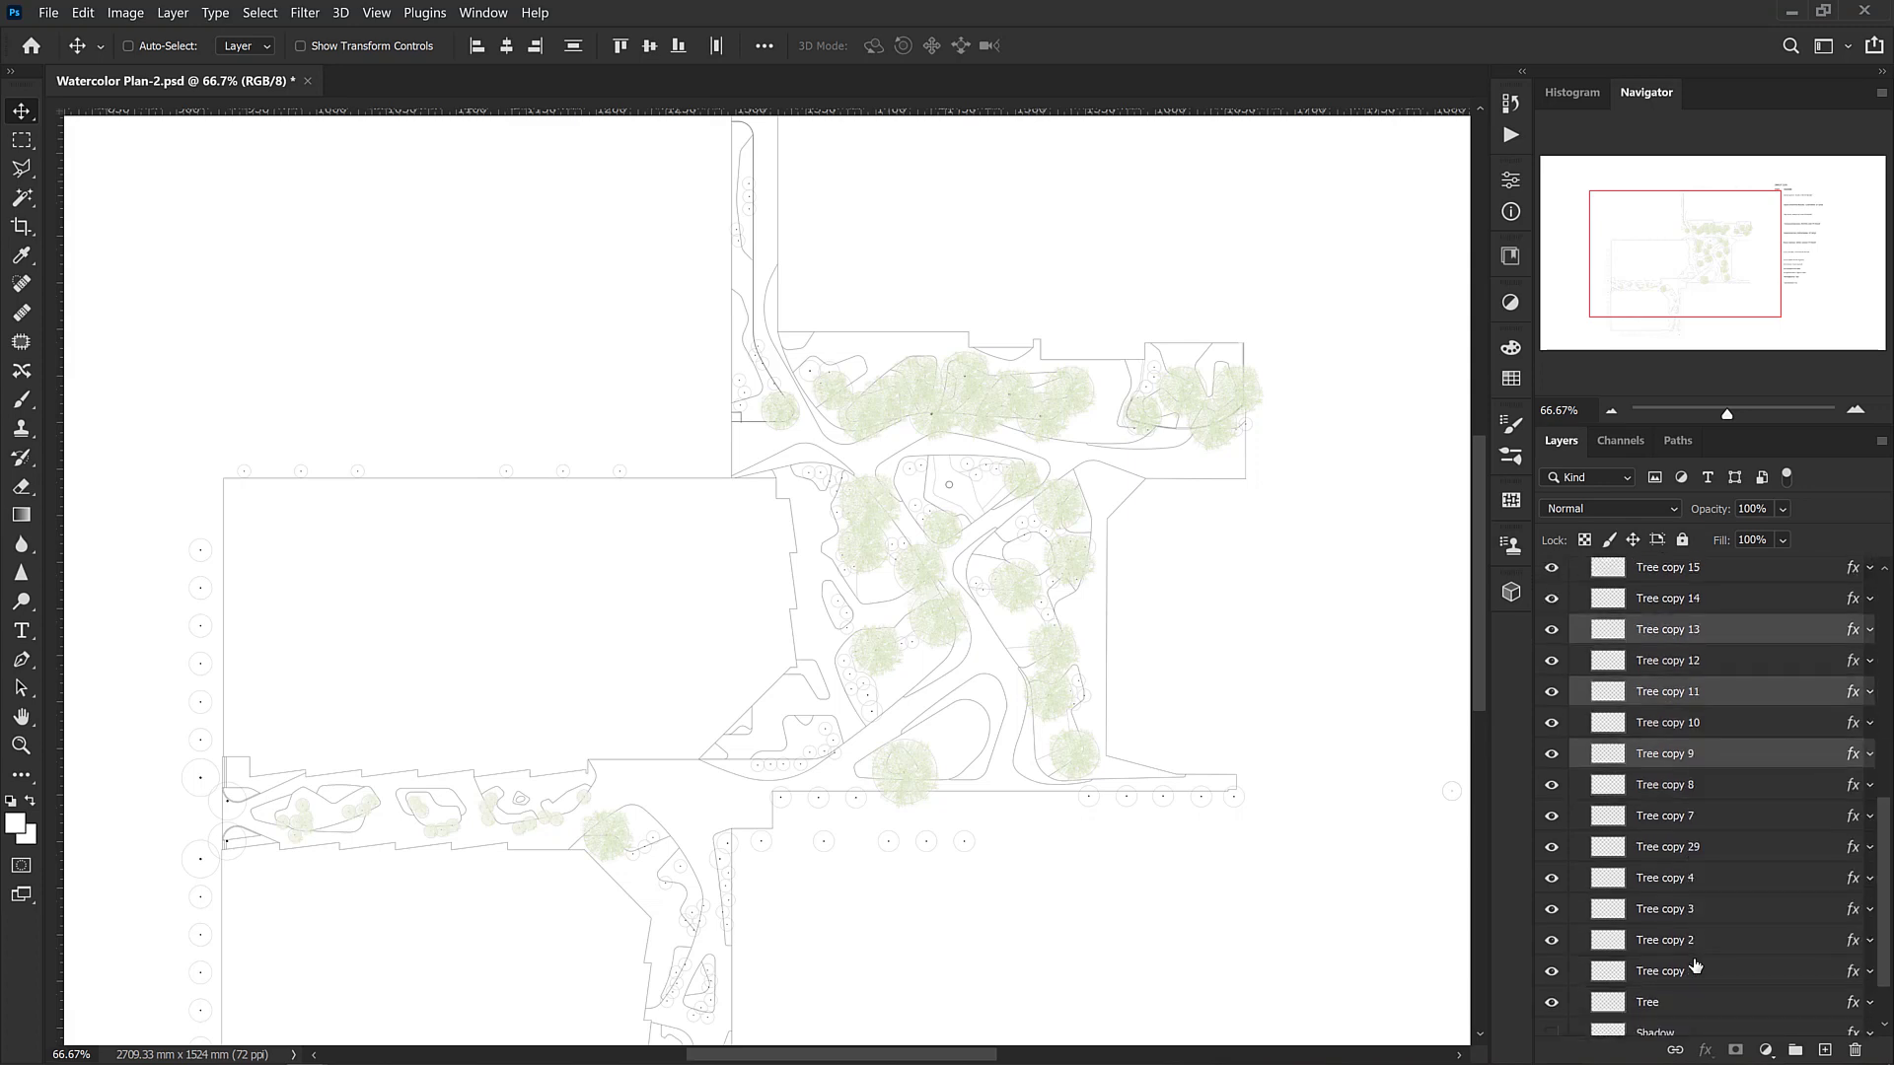
{"action": "left_click", "coordinate": [1677, 883], "text": "ctrl"}
{"action": "left_click", "coordinate": [1676, 944], "text": "ctrl"}
{"action": "right_click", "coordinate": [1677, 947]}
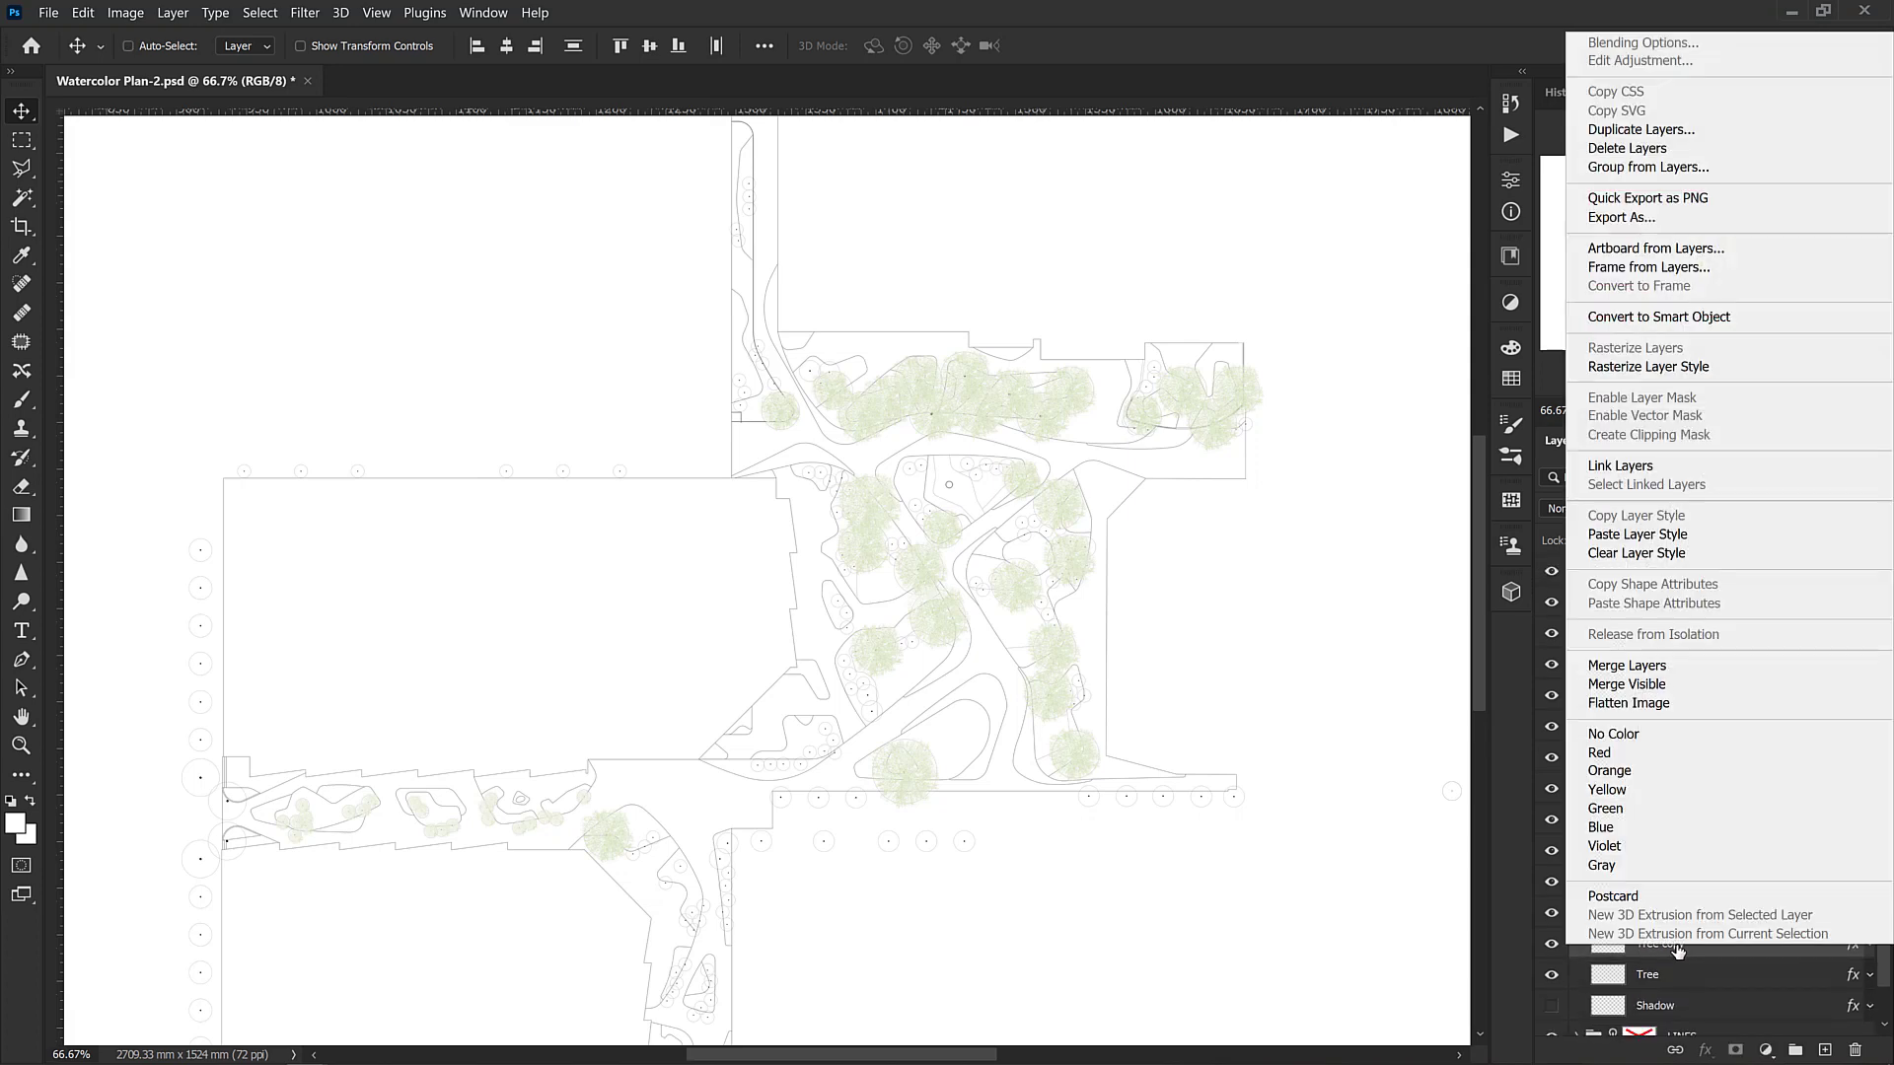
{"action": "left_click", "coordinate": [1638, 535]}
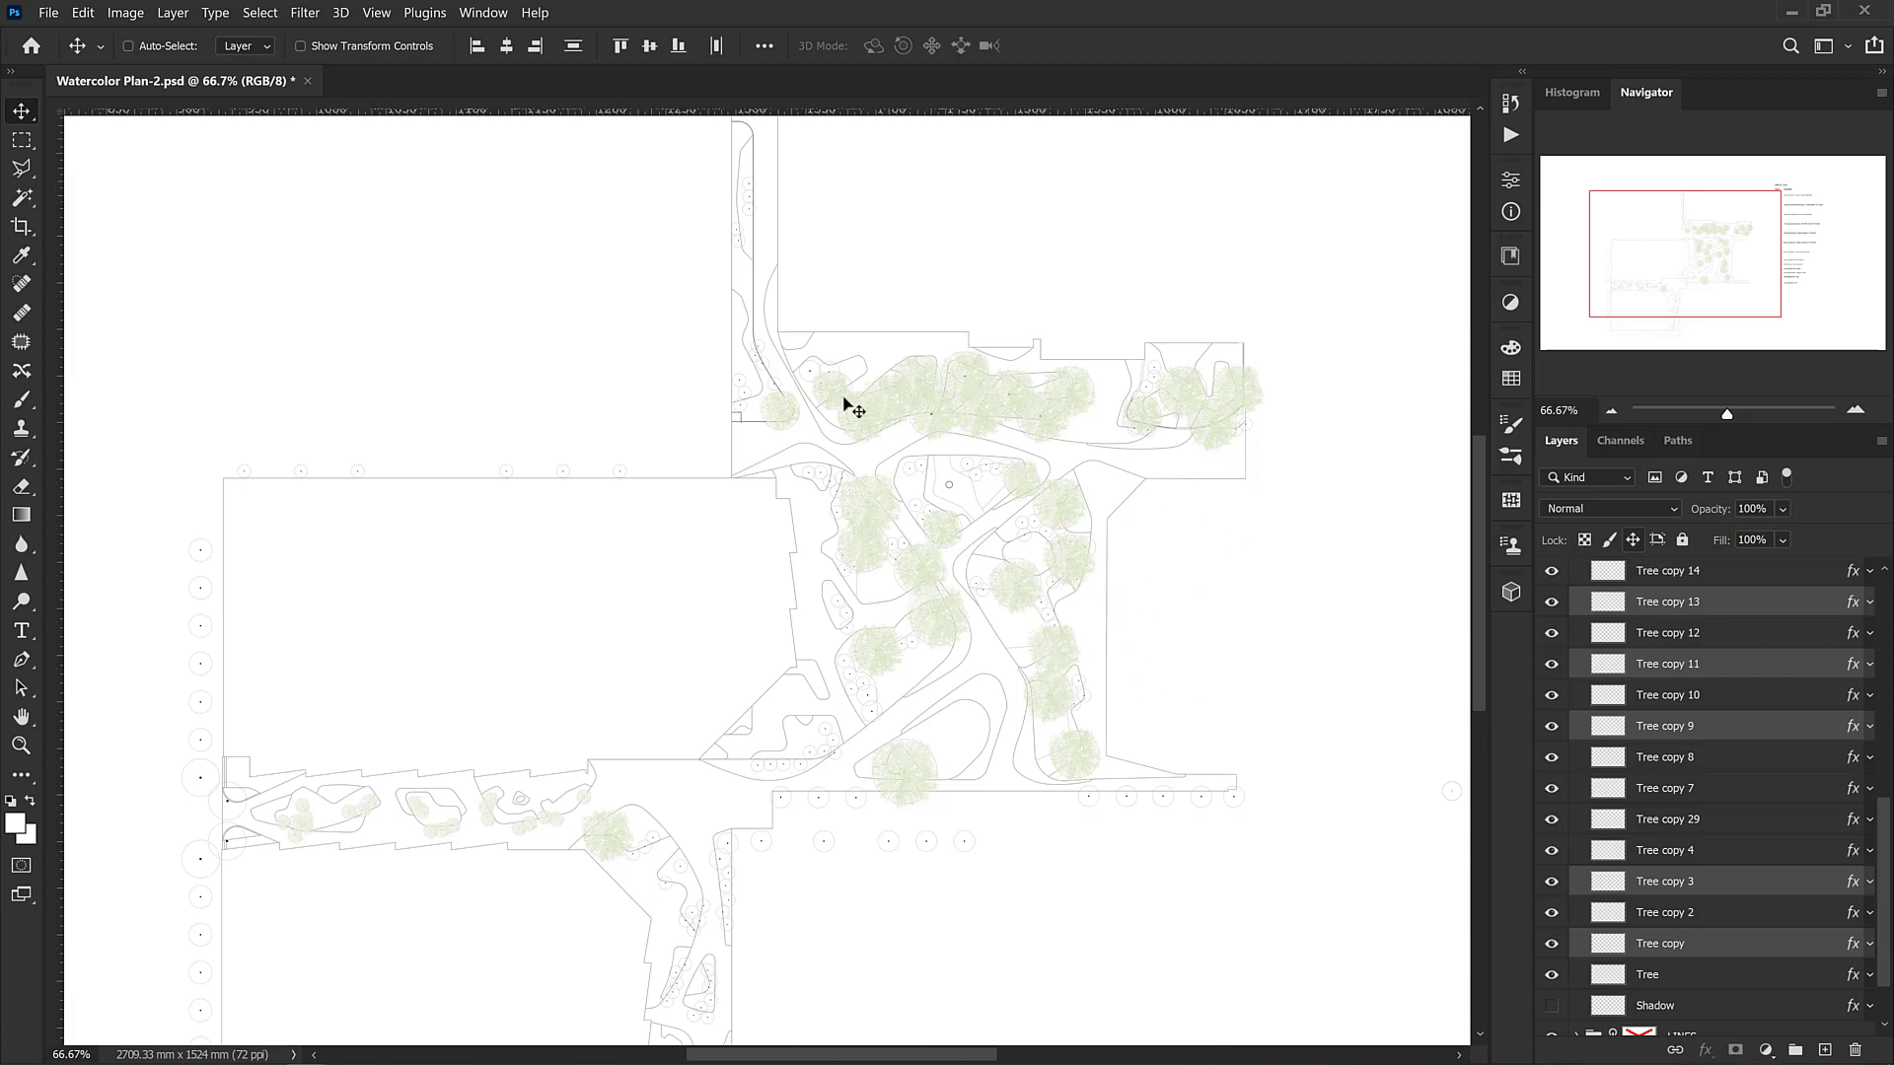
Duplicate all tree layers in the Large Deciduous Canopy group, from Tree to Tree copy 6, and merge the duplicates into one layer
{"action": "left_click", "coordinate": [1691, 975]}
{"action": "scroll", "coordinate": [1687, 969], "scroll_direction": "up", "scroll_amount": 2}
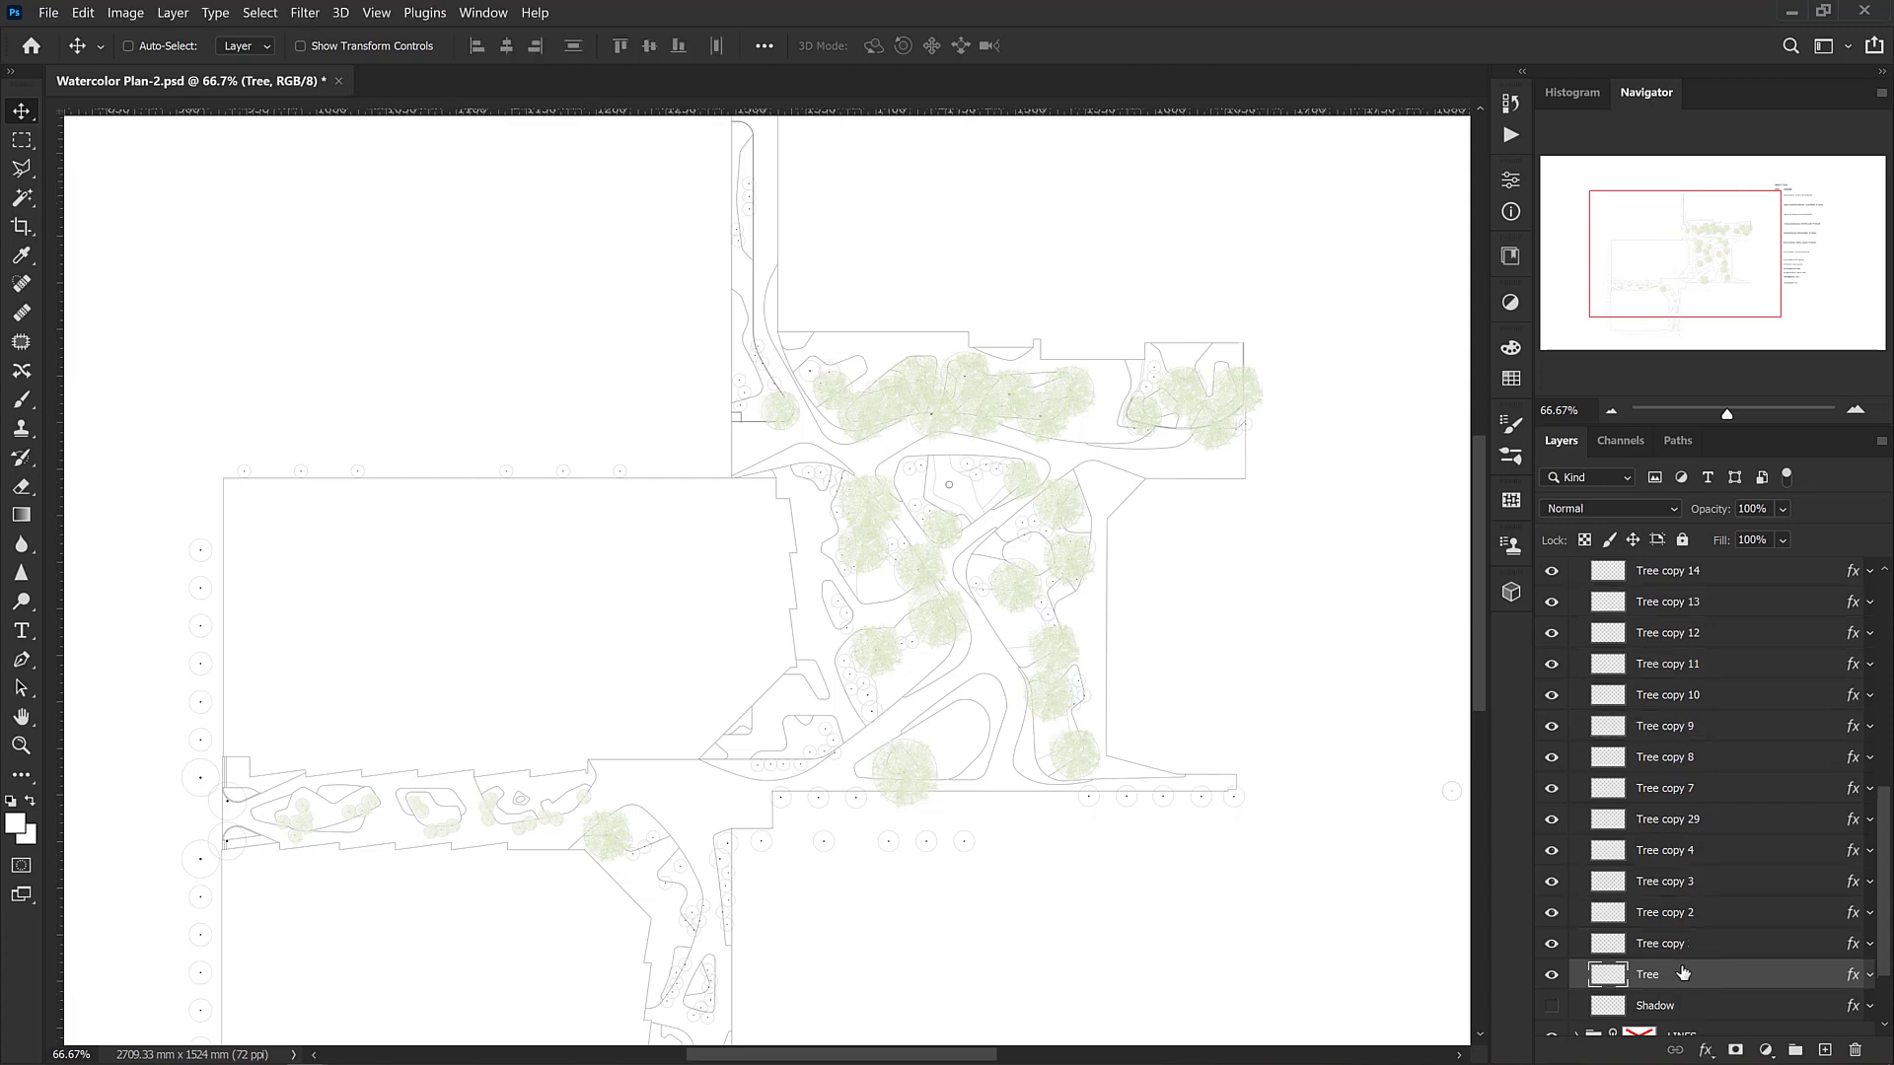
{"action": "scroll", "coordinate": [1685, 969], "scroll_direction": "up", "scroll_amount": 5}
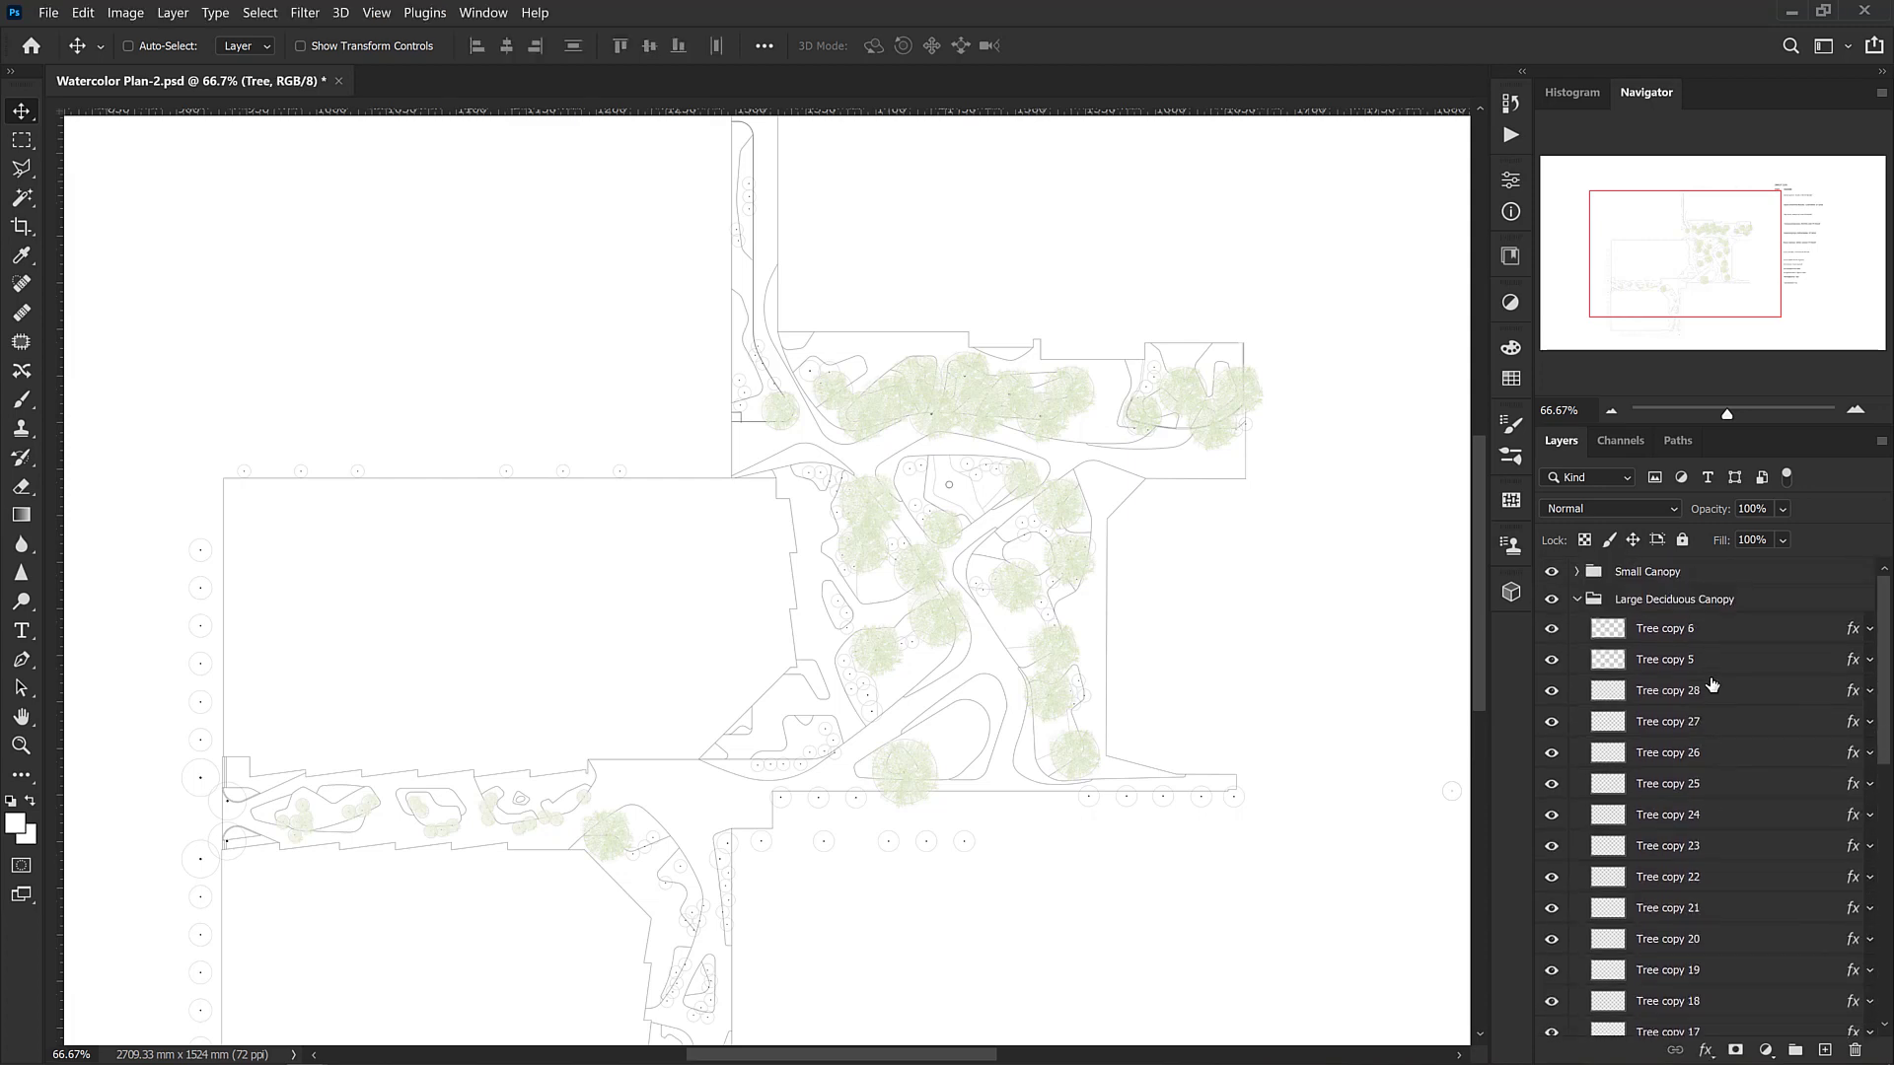
{"action": "left_click", "coordinate": [1693, 632], "text": "shift"}
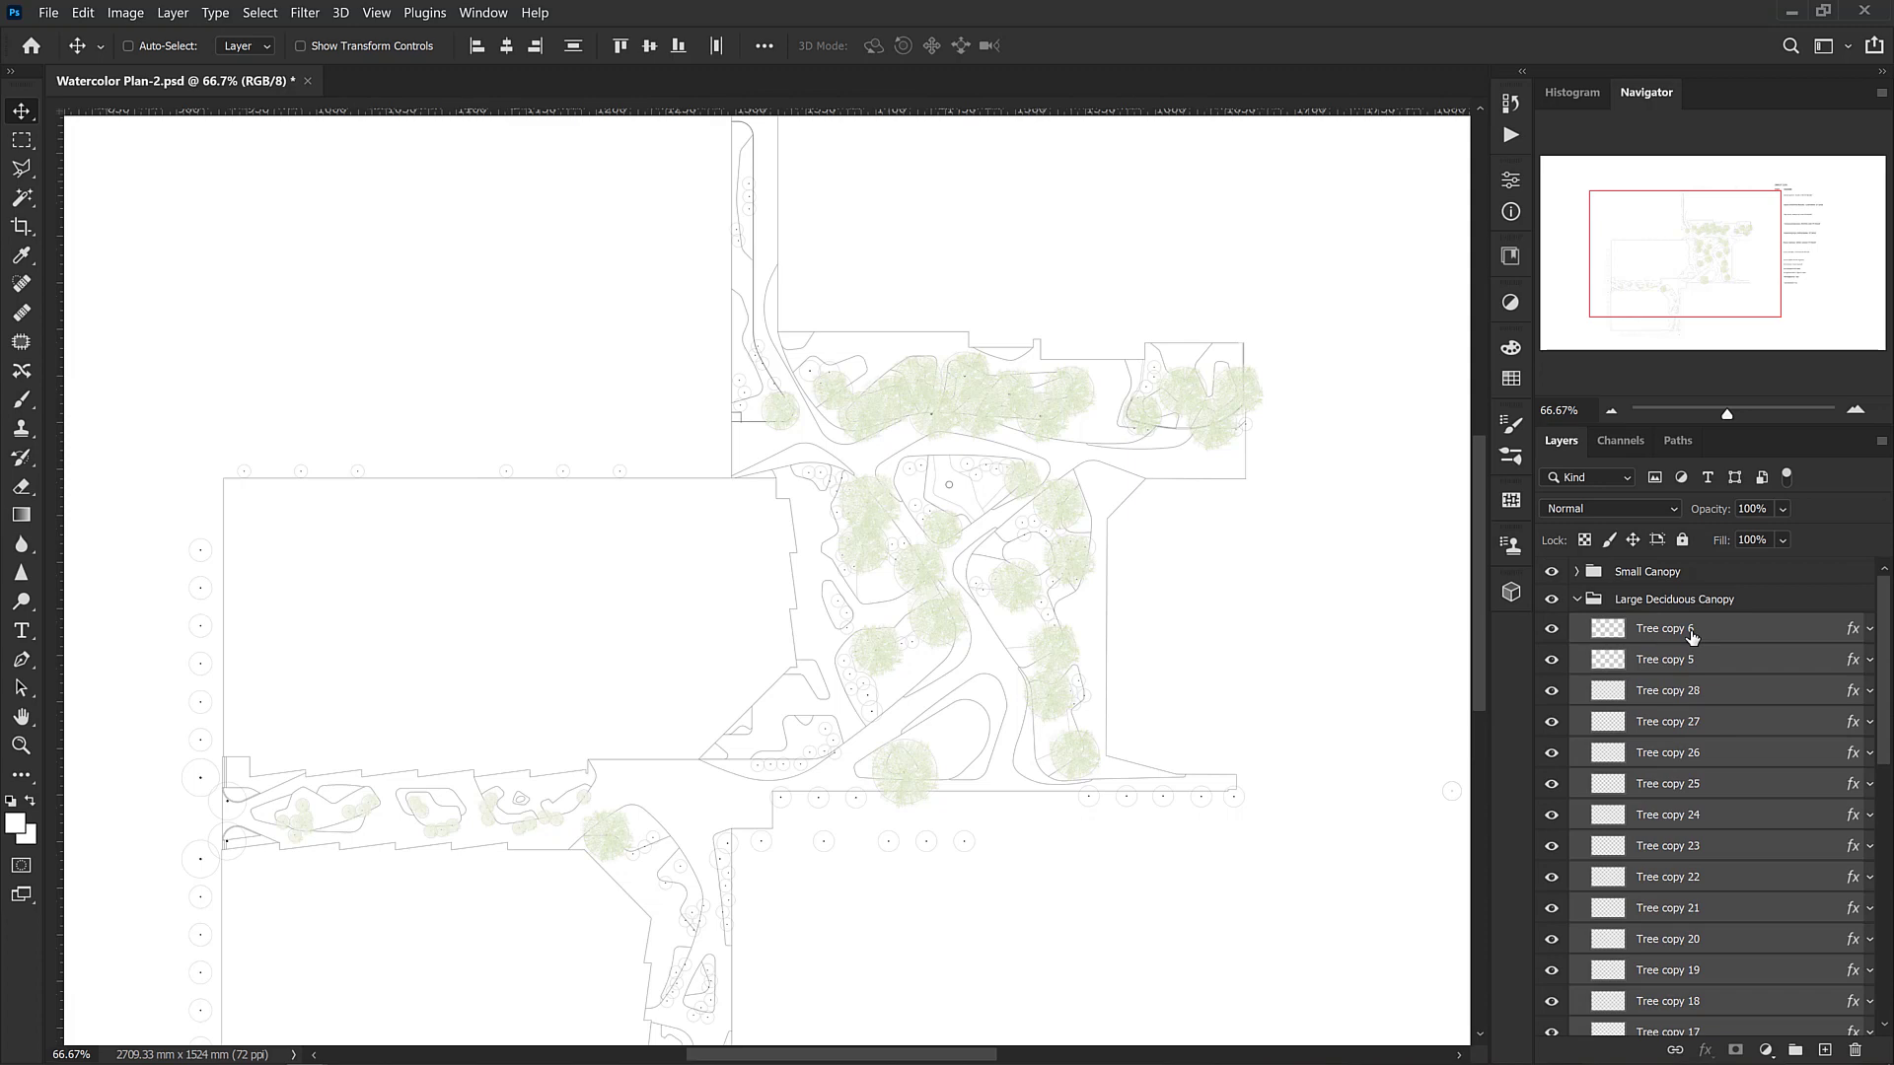
{"action": "key", "text": "ctrl+j"}
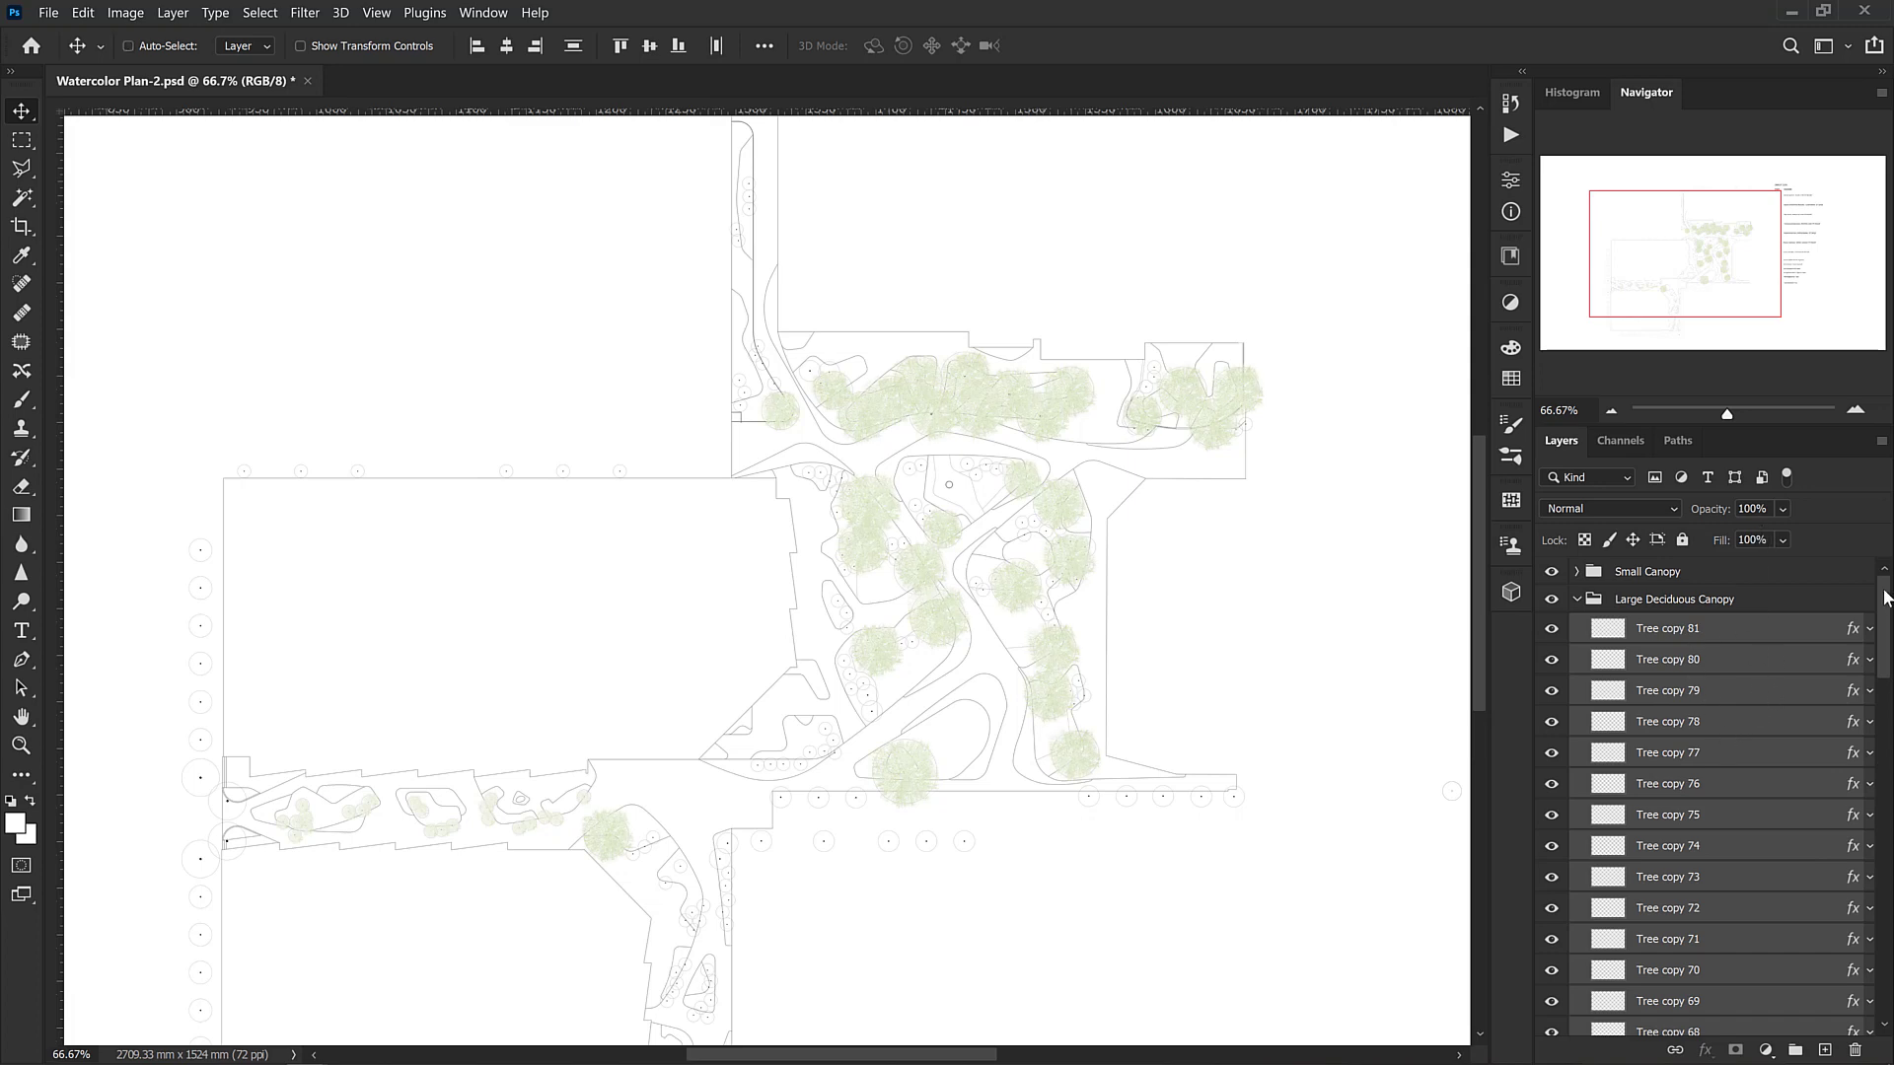
{"action": "mouse_move", "coordinate": [1886, 597]}
{"action": "left_mouse_down"}
{"action": "mouse_move", "coordinate": [1886, 641]}
{"action": "mouse_move", "coordinate": [1886, 597]}
{"action": "left_mouse_up"}
{"action": "key", "text": "ctrl+e"}
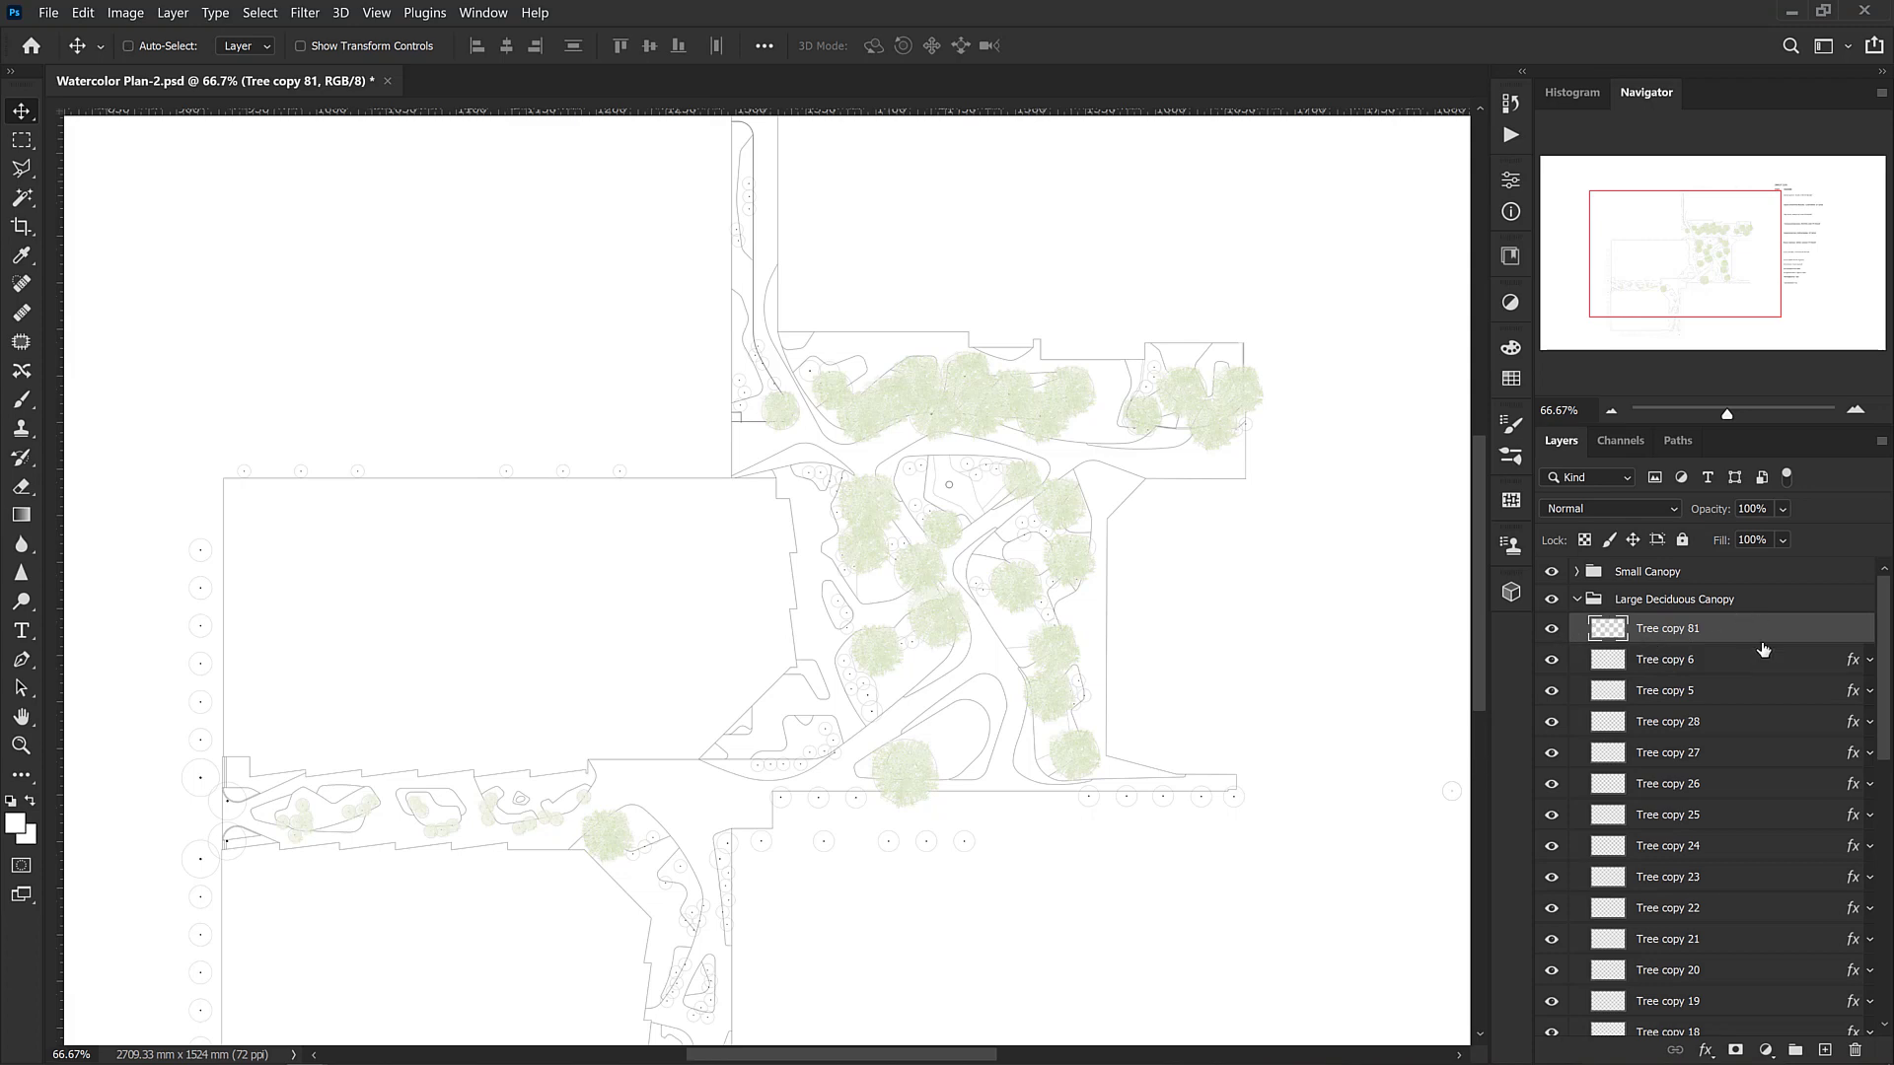
{"action": "key", "text": "alt+bracketleft"}
{"action": "scroll", "coordinate": [1684, 770], "scroll_direction": "down", "scroll_amount": 10}
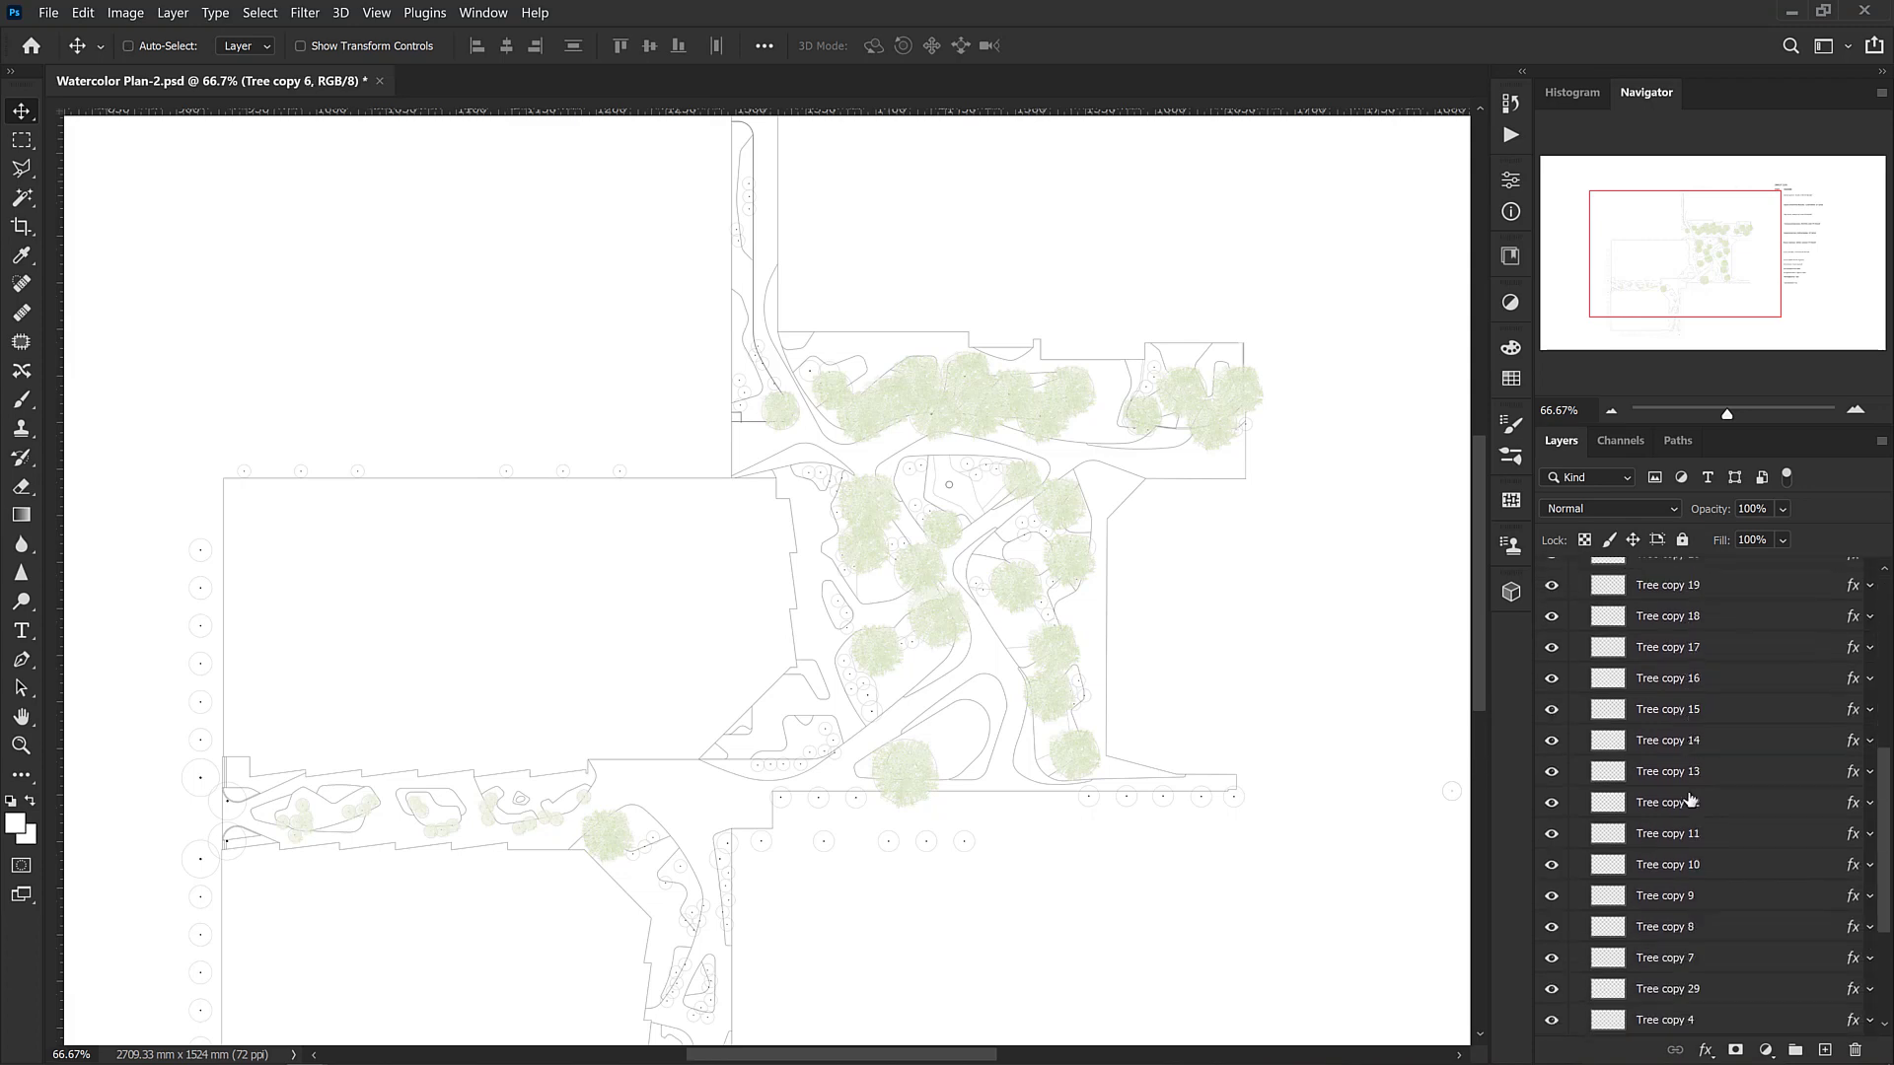
{"action": "left_click", "coordinate": [1644, 917], "text": "shift"}
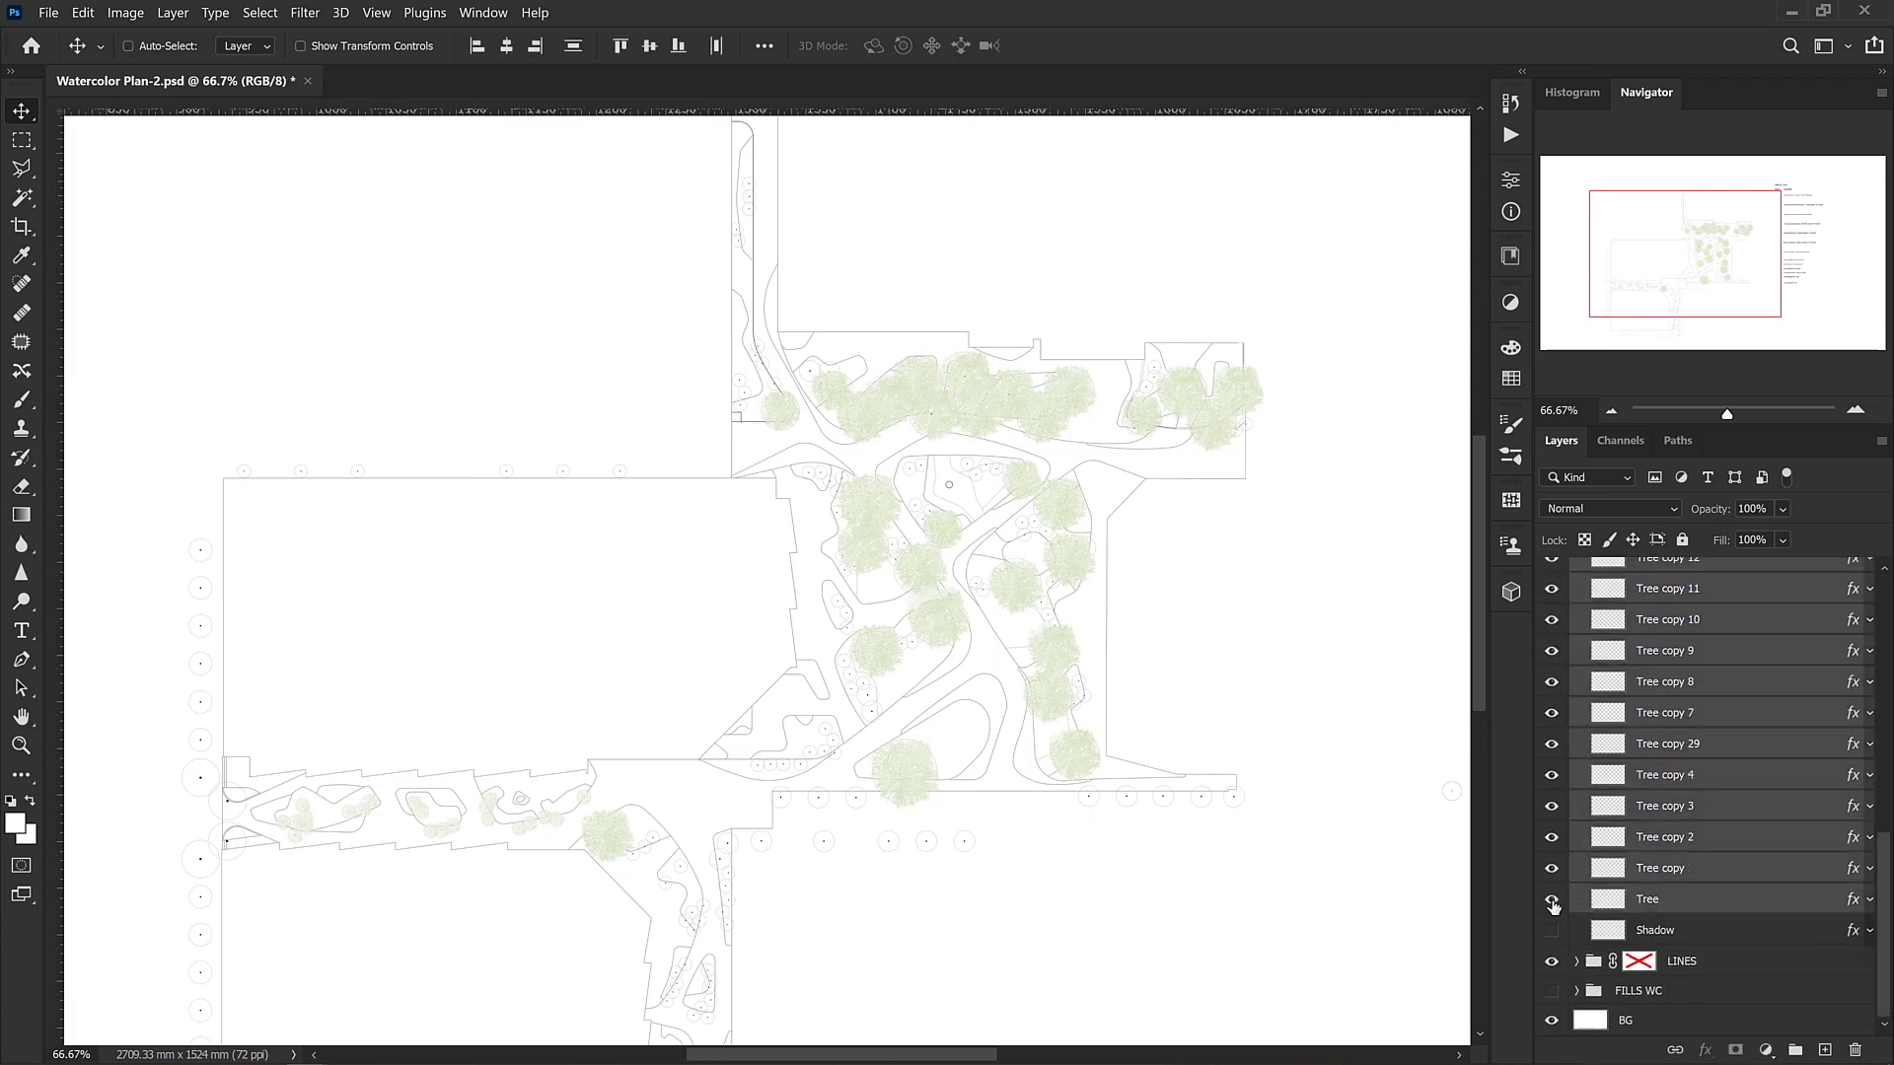
{"action": "scroll", "coordinate": [1662, 917], "scroll_direction": "up", "scroll_amount": 5}
{"action": "scroll", "coordinate": [1660, 917], "scroll_direction": "up", "scroll_amount": 6}
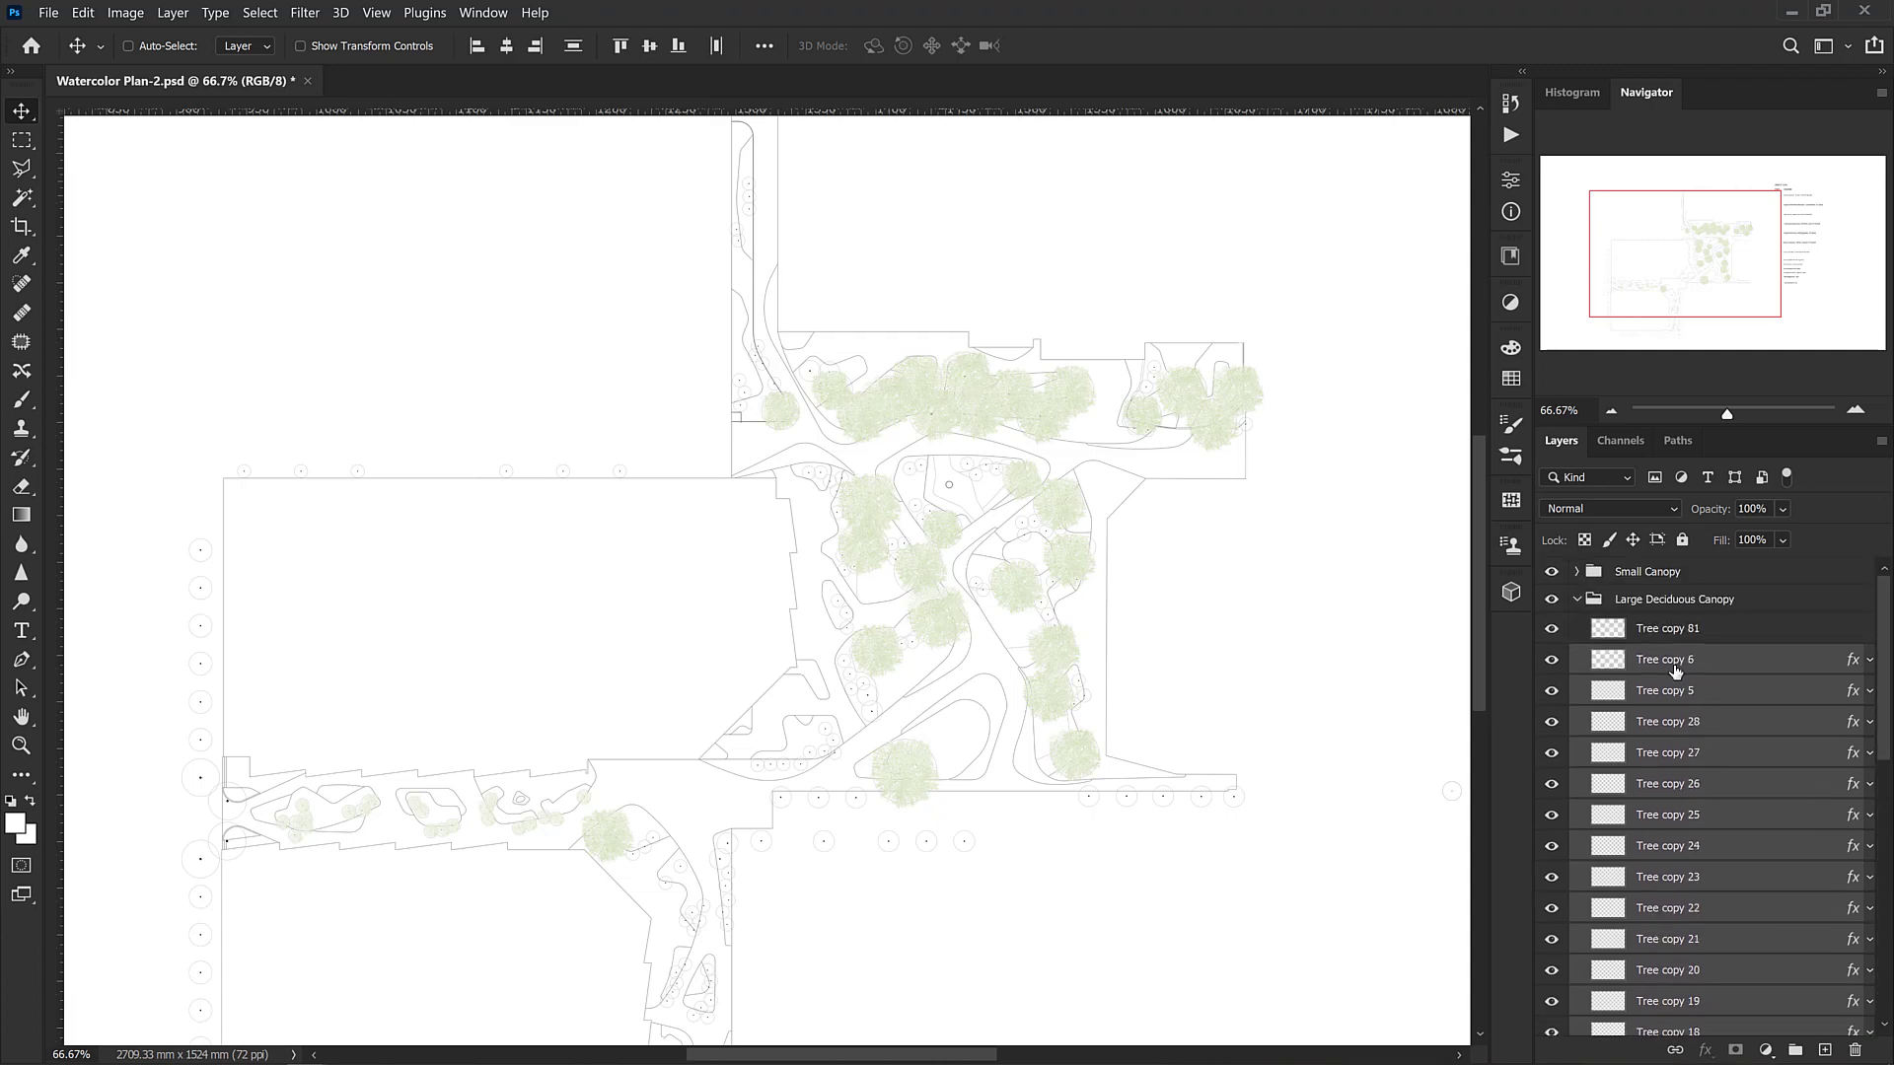
Try moving the merged Tree copy 81 layer up and to the left across the plan, and undo the move
{"action": "left_click", "coordinate": [1669, 631]}
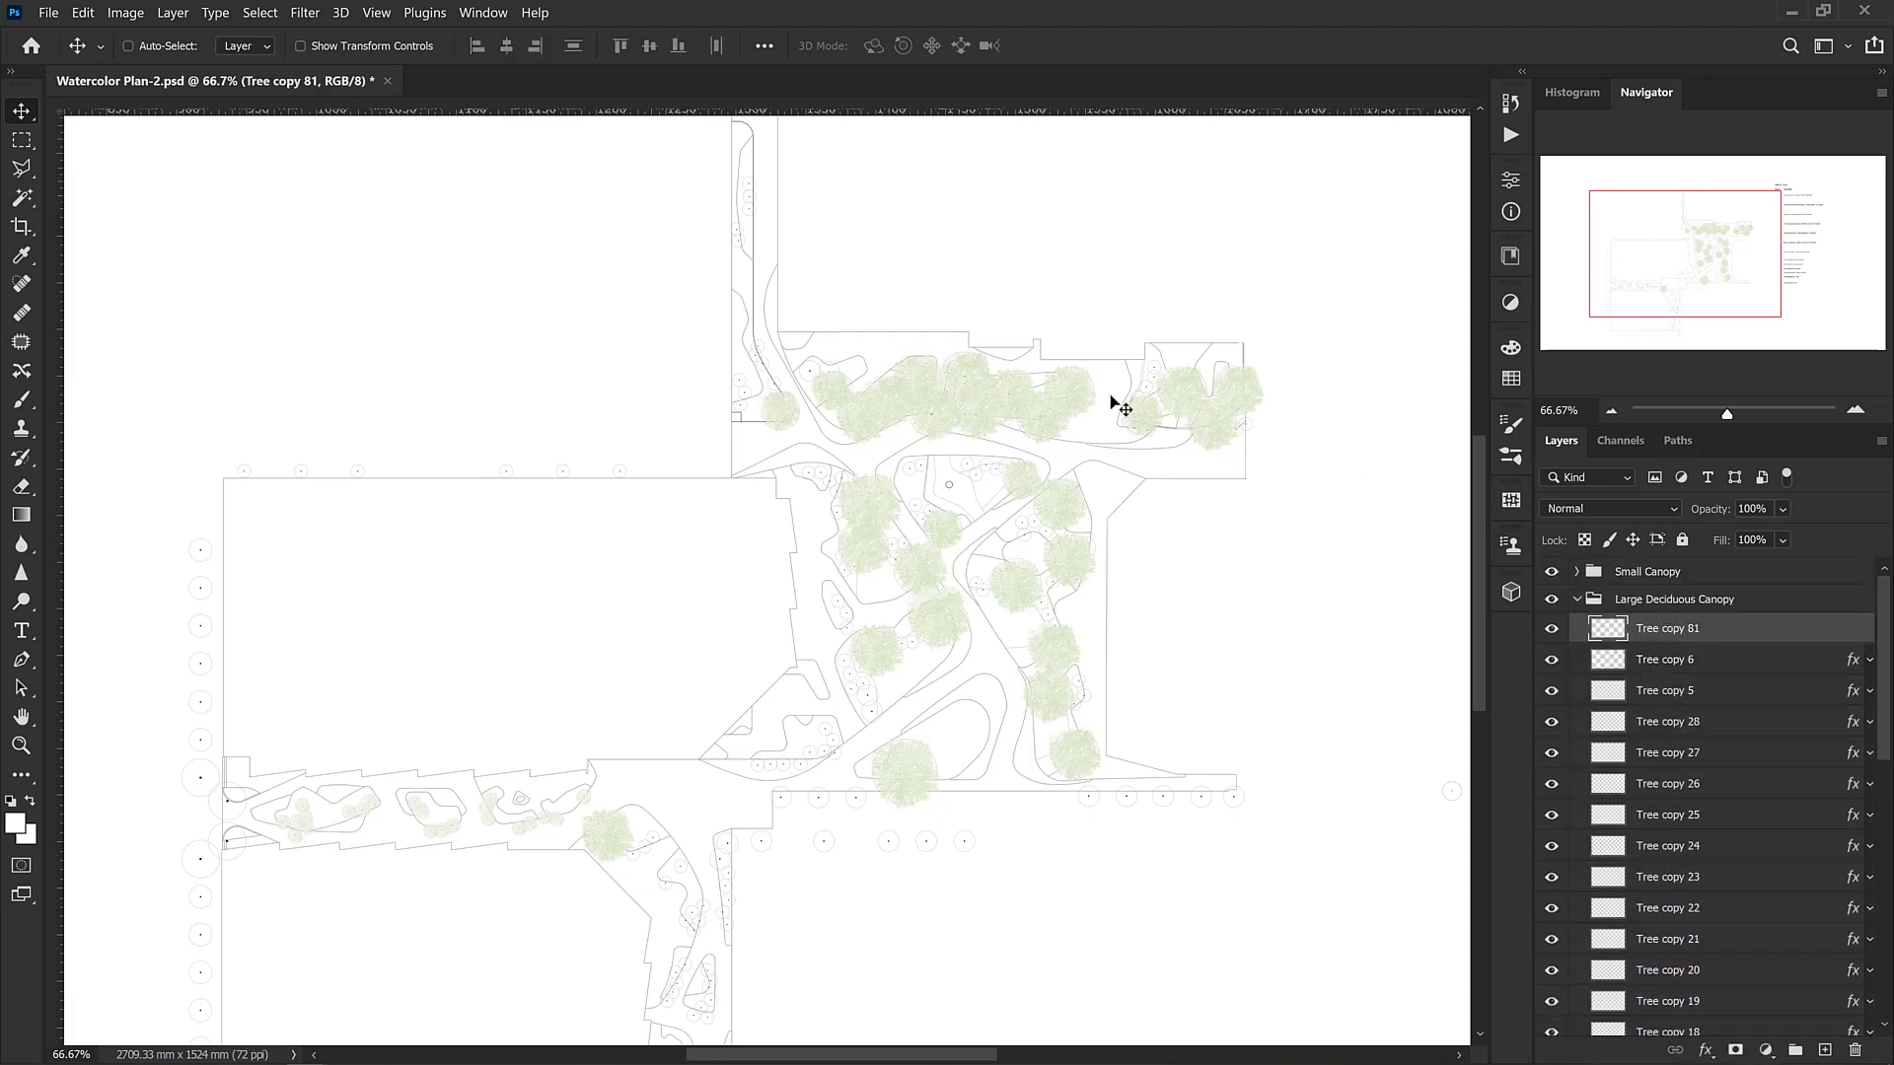
{"action": "key", "text": "Down"}
{"action": "key", "text": "Down"}
{"action": "key", "text": "Down"}
{"action": "key", "text": "Down"}
{"action": "key", "text": "Down"}
{"action": "key", "text": "Down"}
{"action": "key", "text": "Down"}
{"action": "key", "text": "Down"}
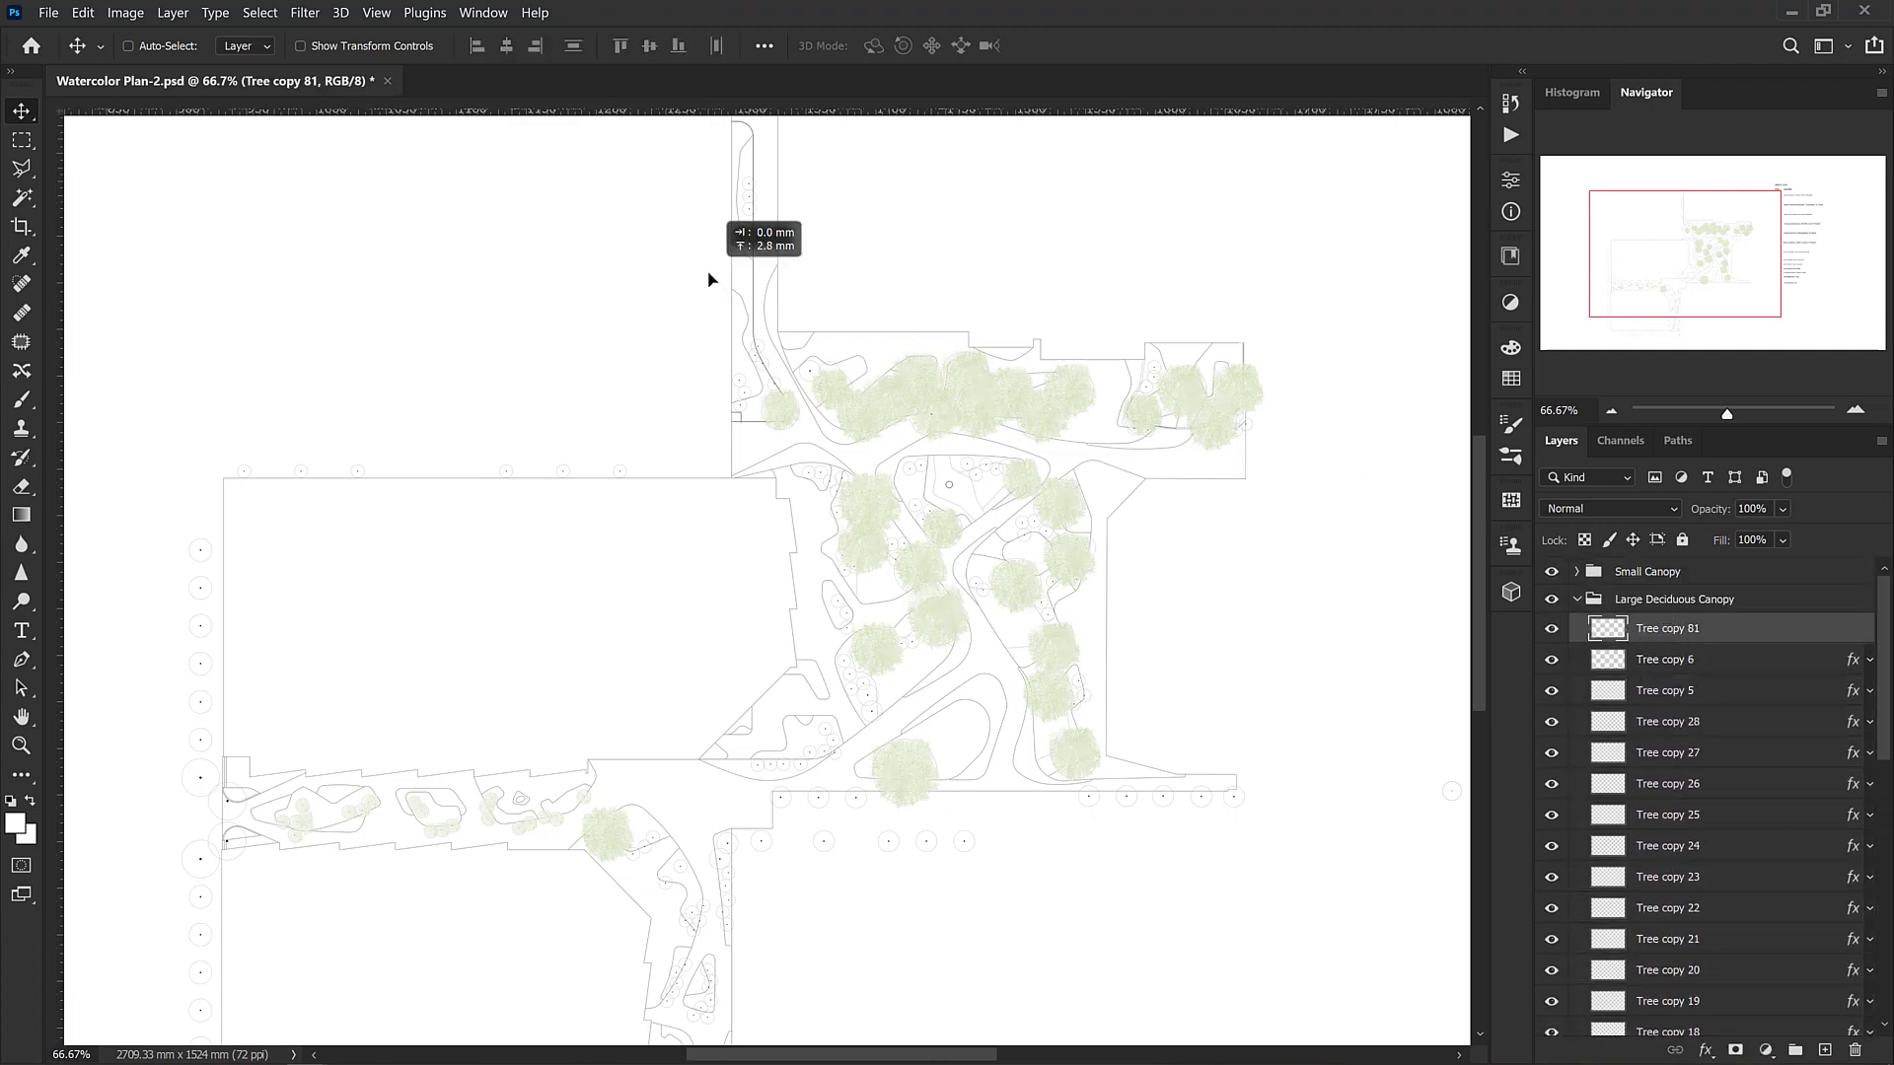
{"action": "key", "text": "shift+Left"}
{"action": "key", "text": "shift+Left"}
{"action": "key", "text": "shift+Left"}
{"action": "key", "text": "shift+Left"}
{"action": "key", "text": "shift+Up"}
{"action": "key", "text": "shift+Up"}
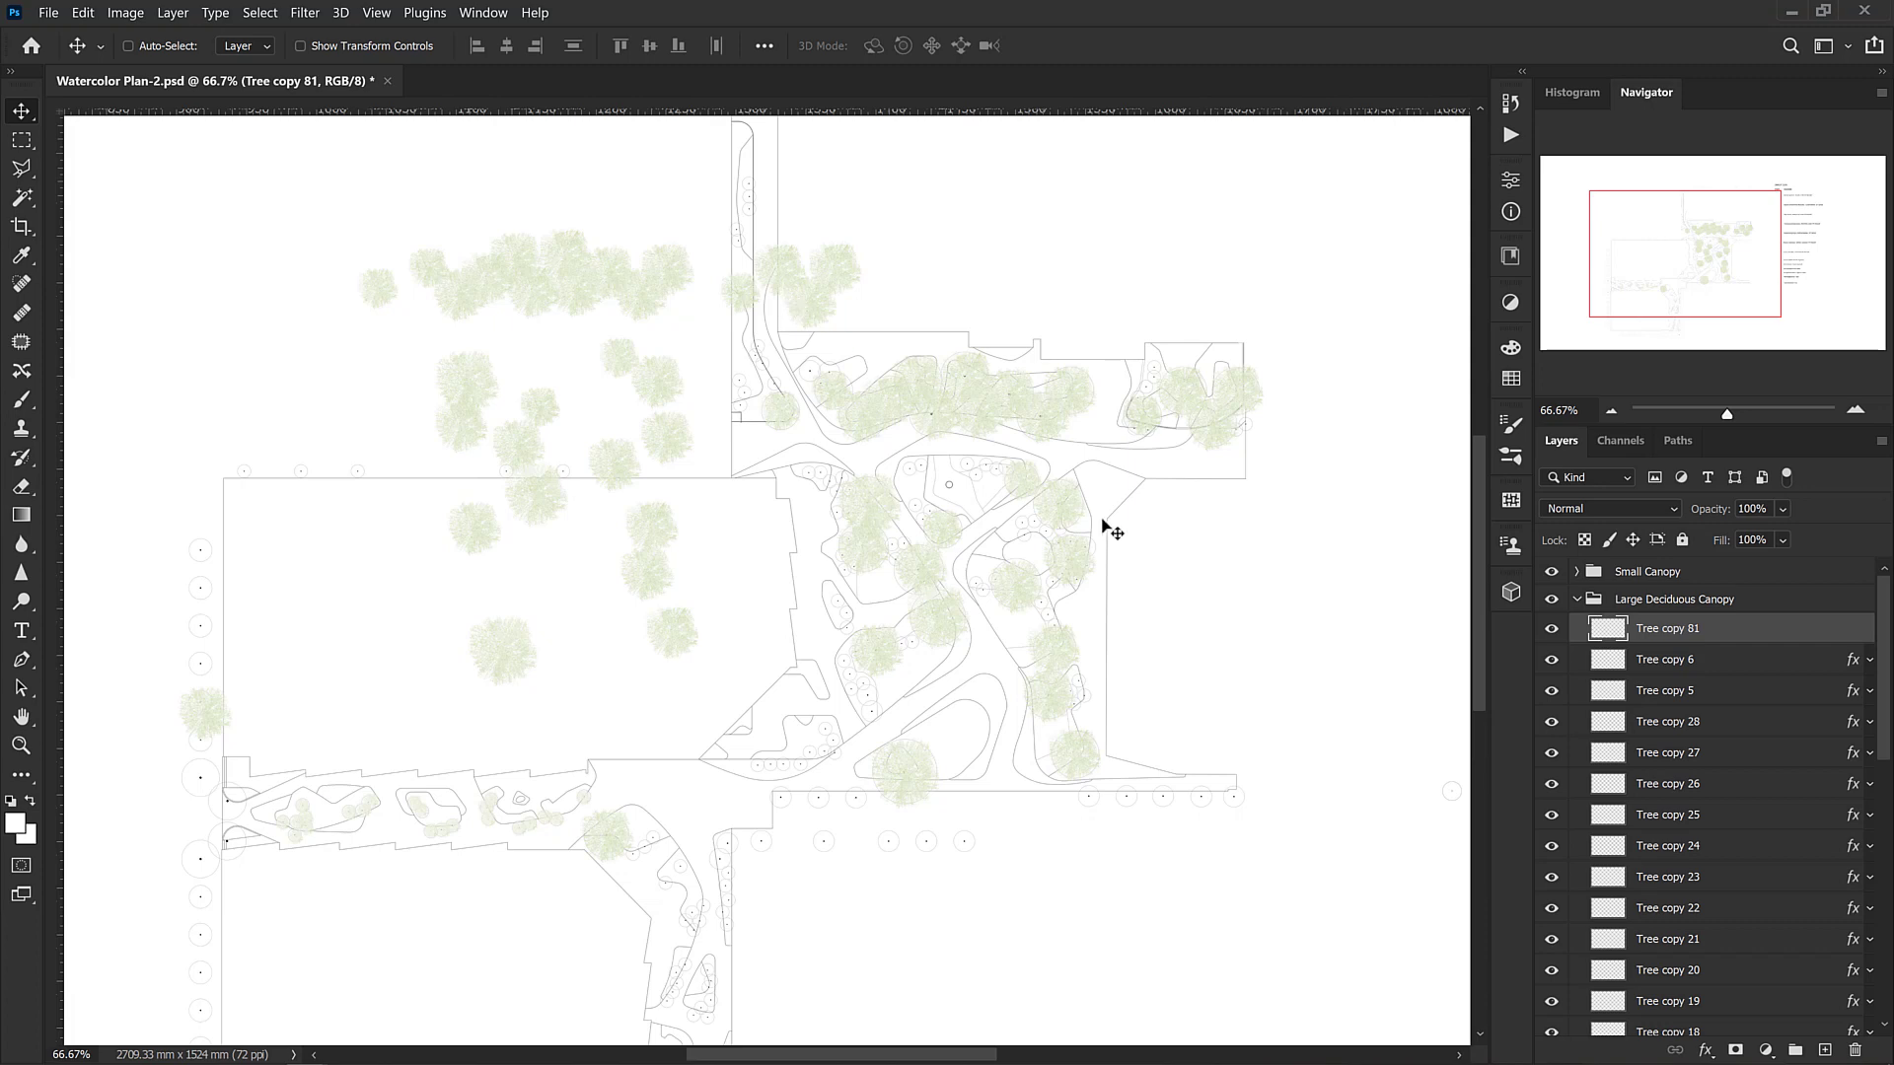
{"action": "key", "text": "ctrl+z"}
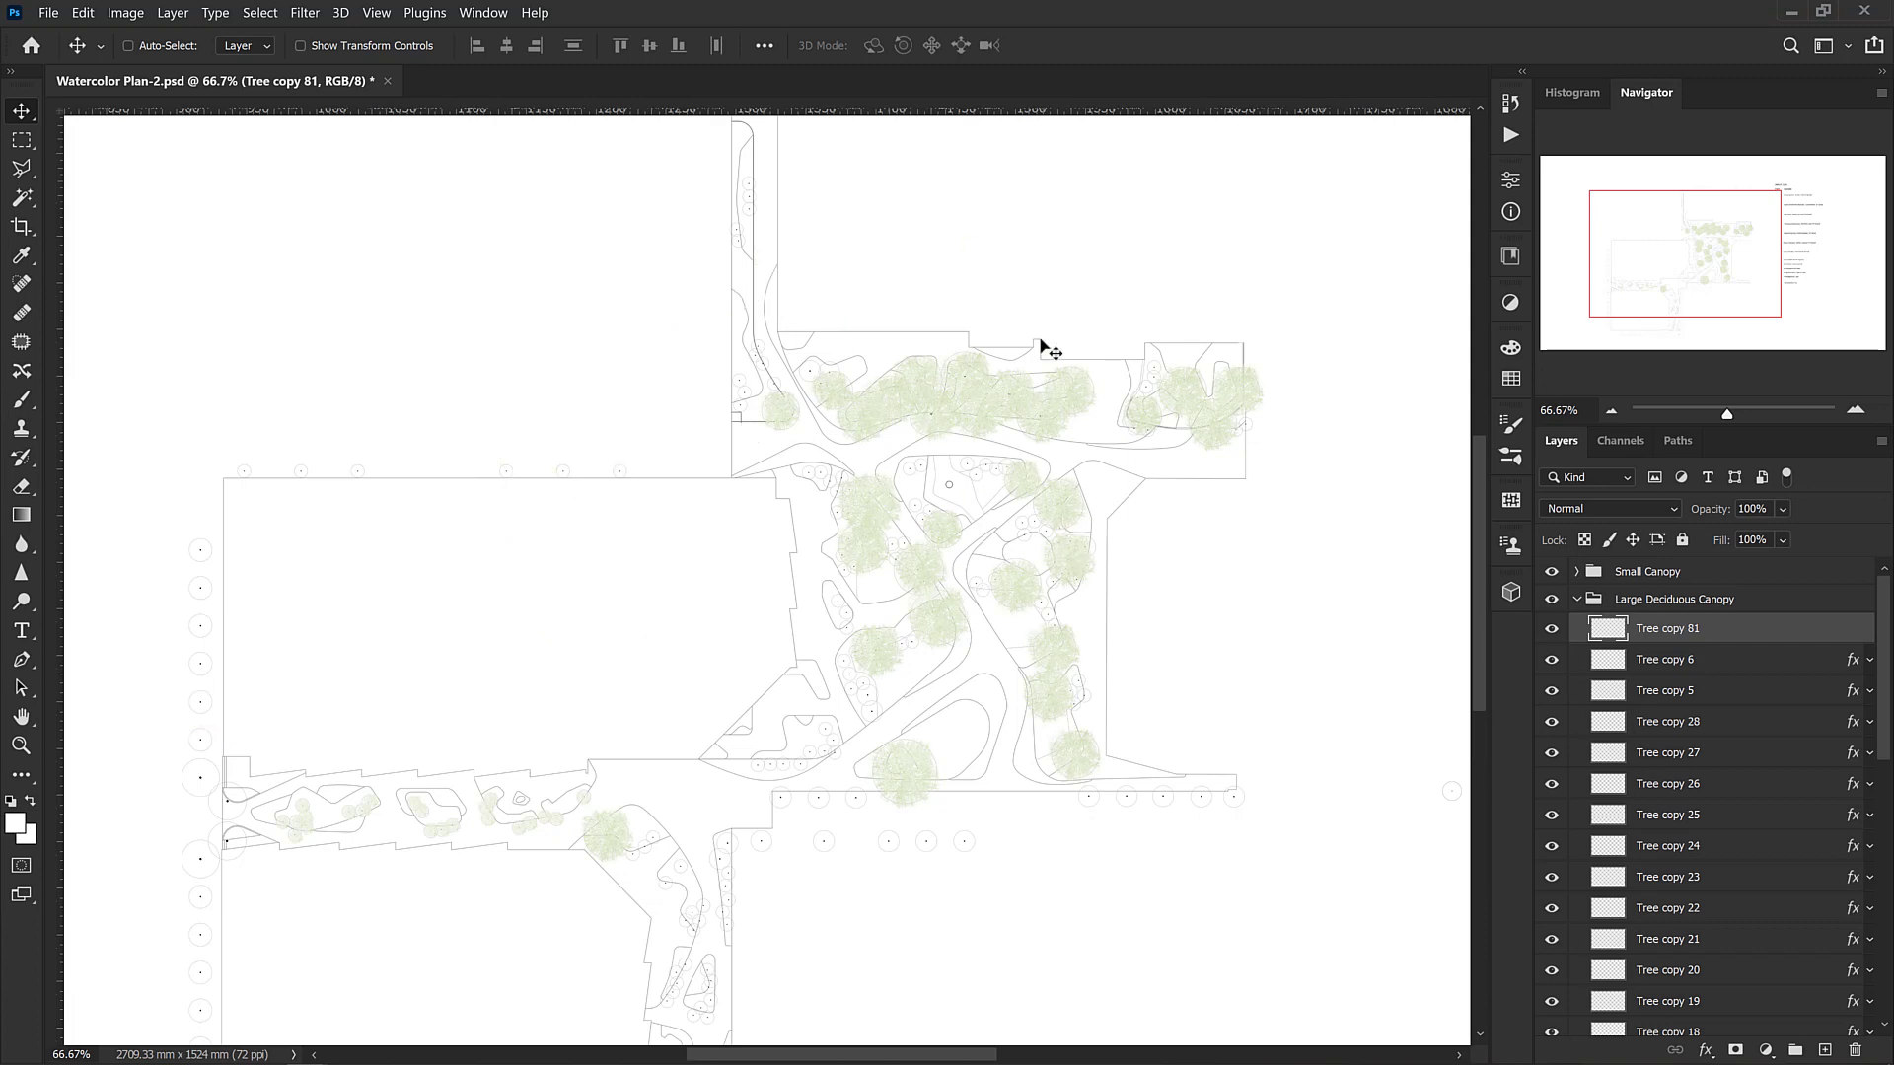
Try a Color Burn Color Overlay at 65% opacity on the merged Tree copy 81 layer
{"action": "double_click", "coordinate": [1769, 641]}
{"action": "left_click", "coordinate": [1057, 678]}
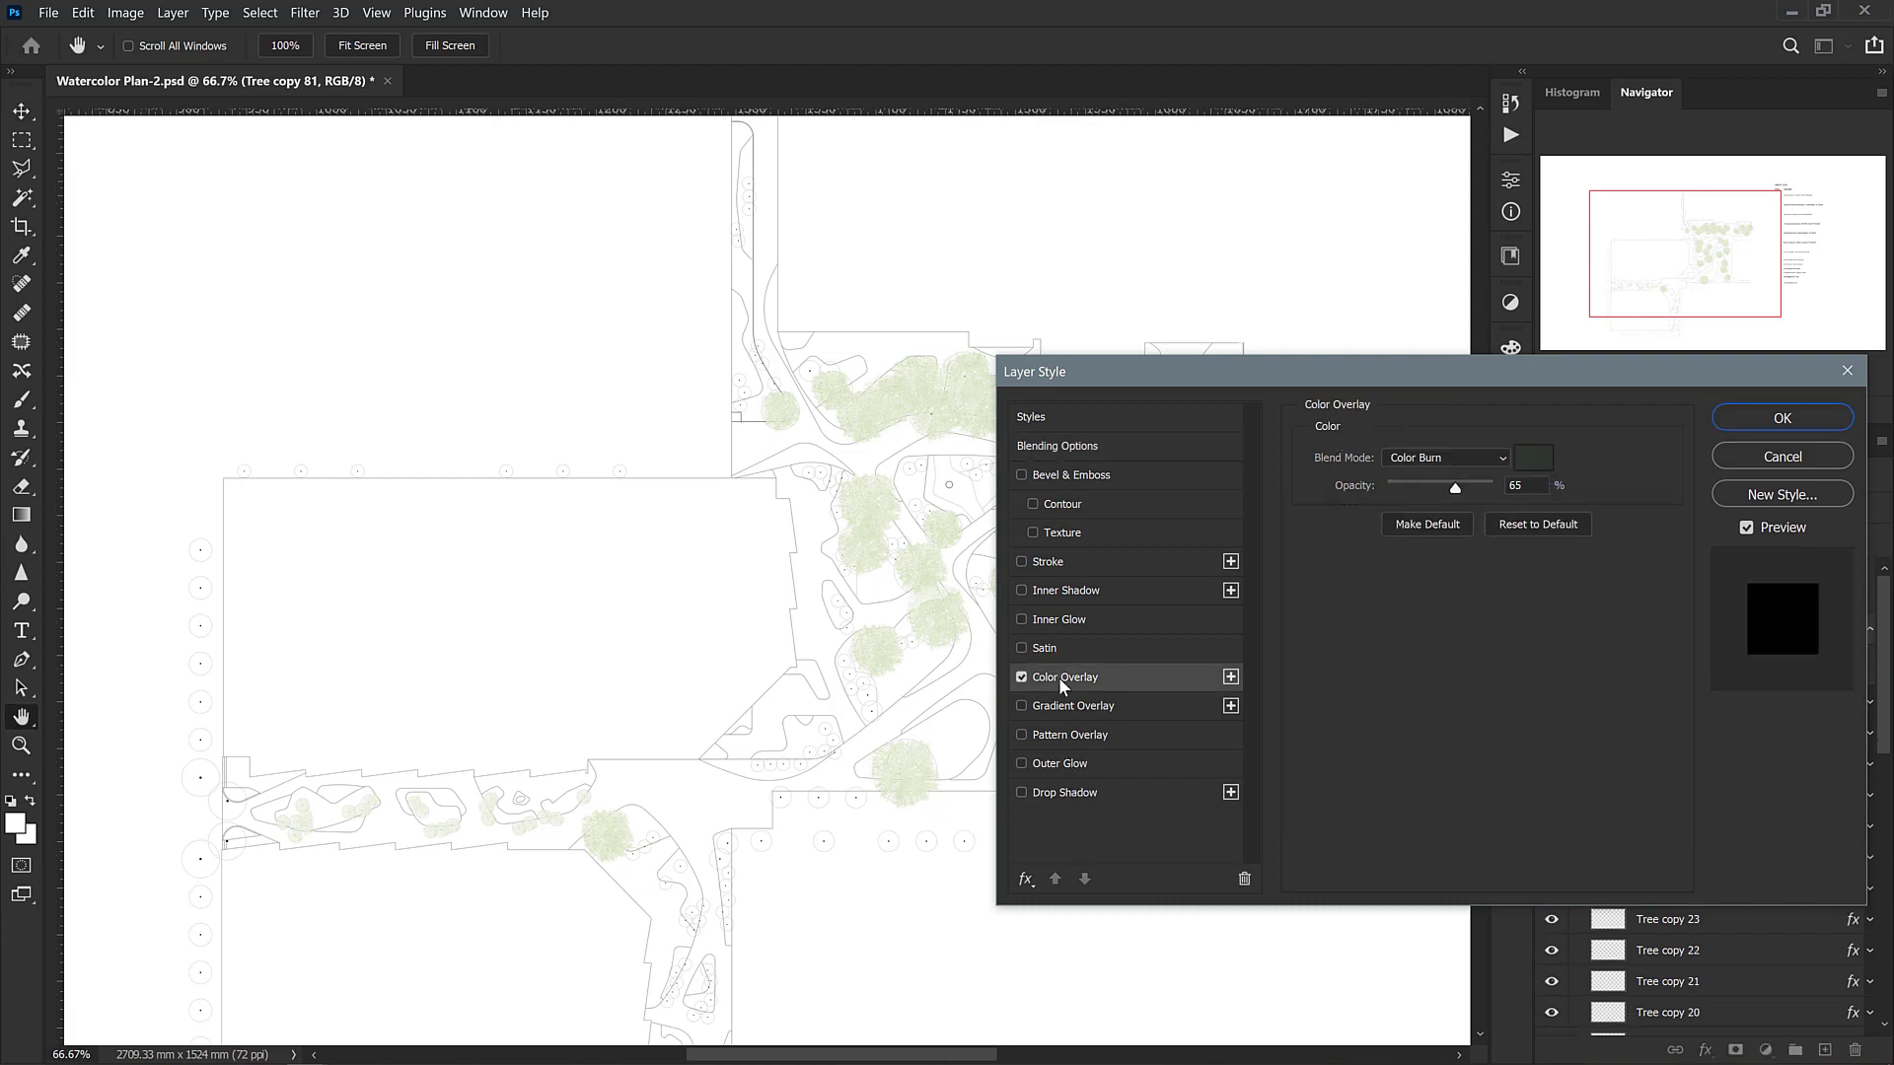
{"action": "left_click_drag", "start_coordinate": [1409, 369], "coordinate": [1494, 308]}
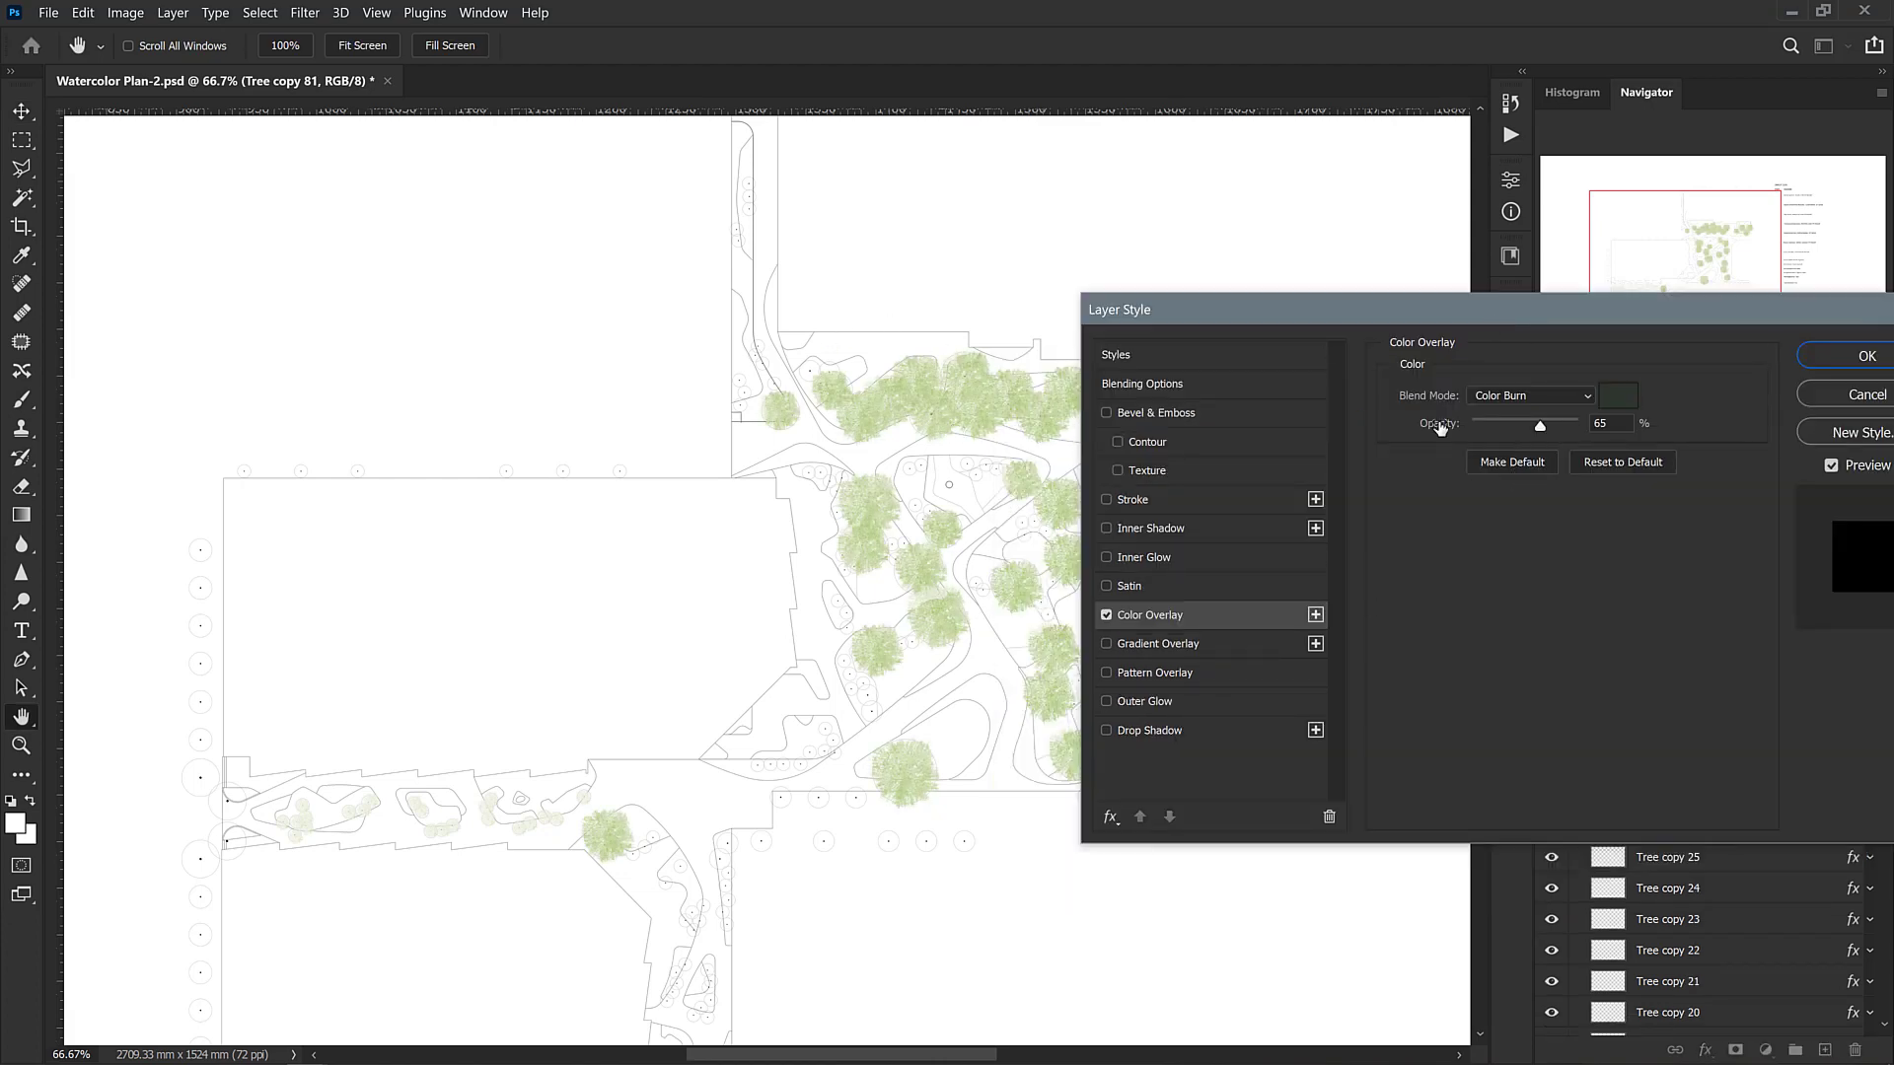
{"action": "left_click", "coordinate": [1106, 614]}
Replace the Color Overlay on Tree copy 81 with a radial Color Burn Gradient Overlay at 42% opacity
{"action": "left_click", "coordinate": [1106, 643]}
{"action": "left_click", "coordinate": [1163, 643]}
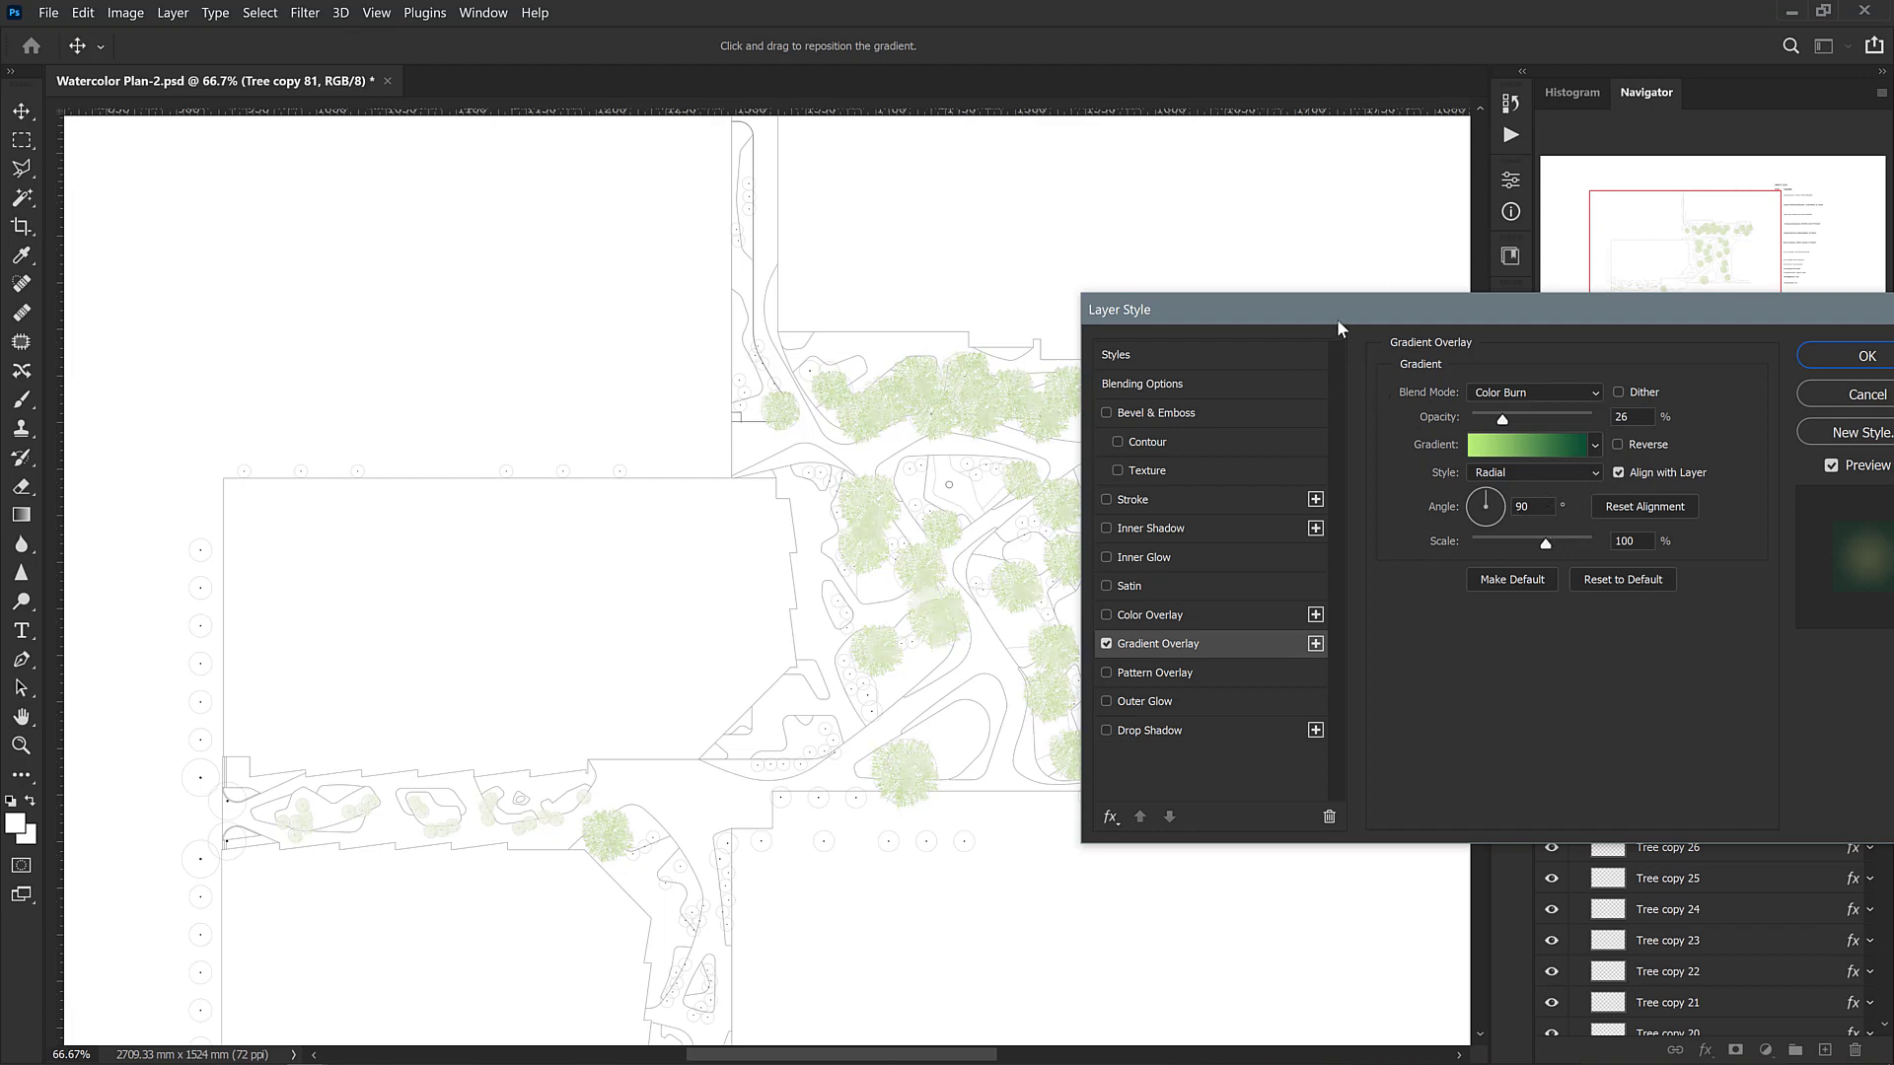
{"action": "left_click_drag", "start_coordinate": [1335, 316], "coordinate": [1369, 411]}
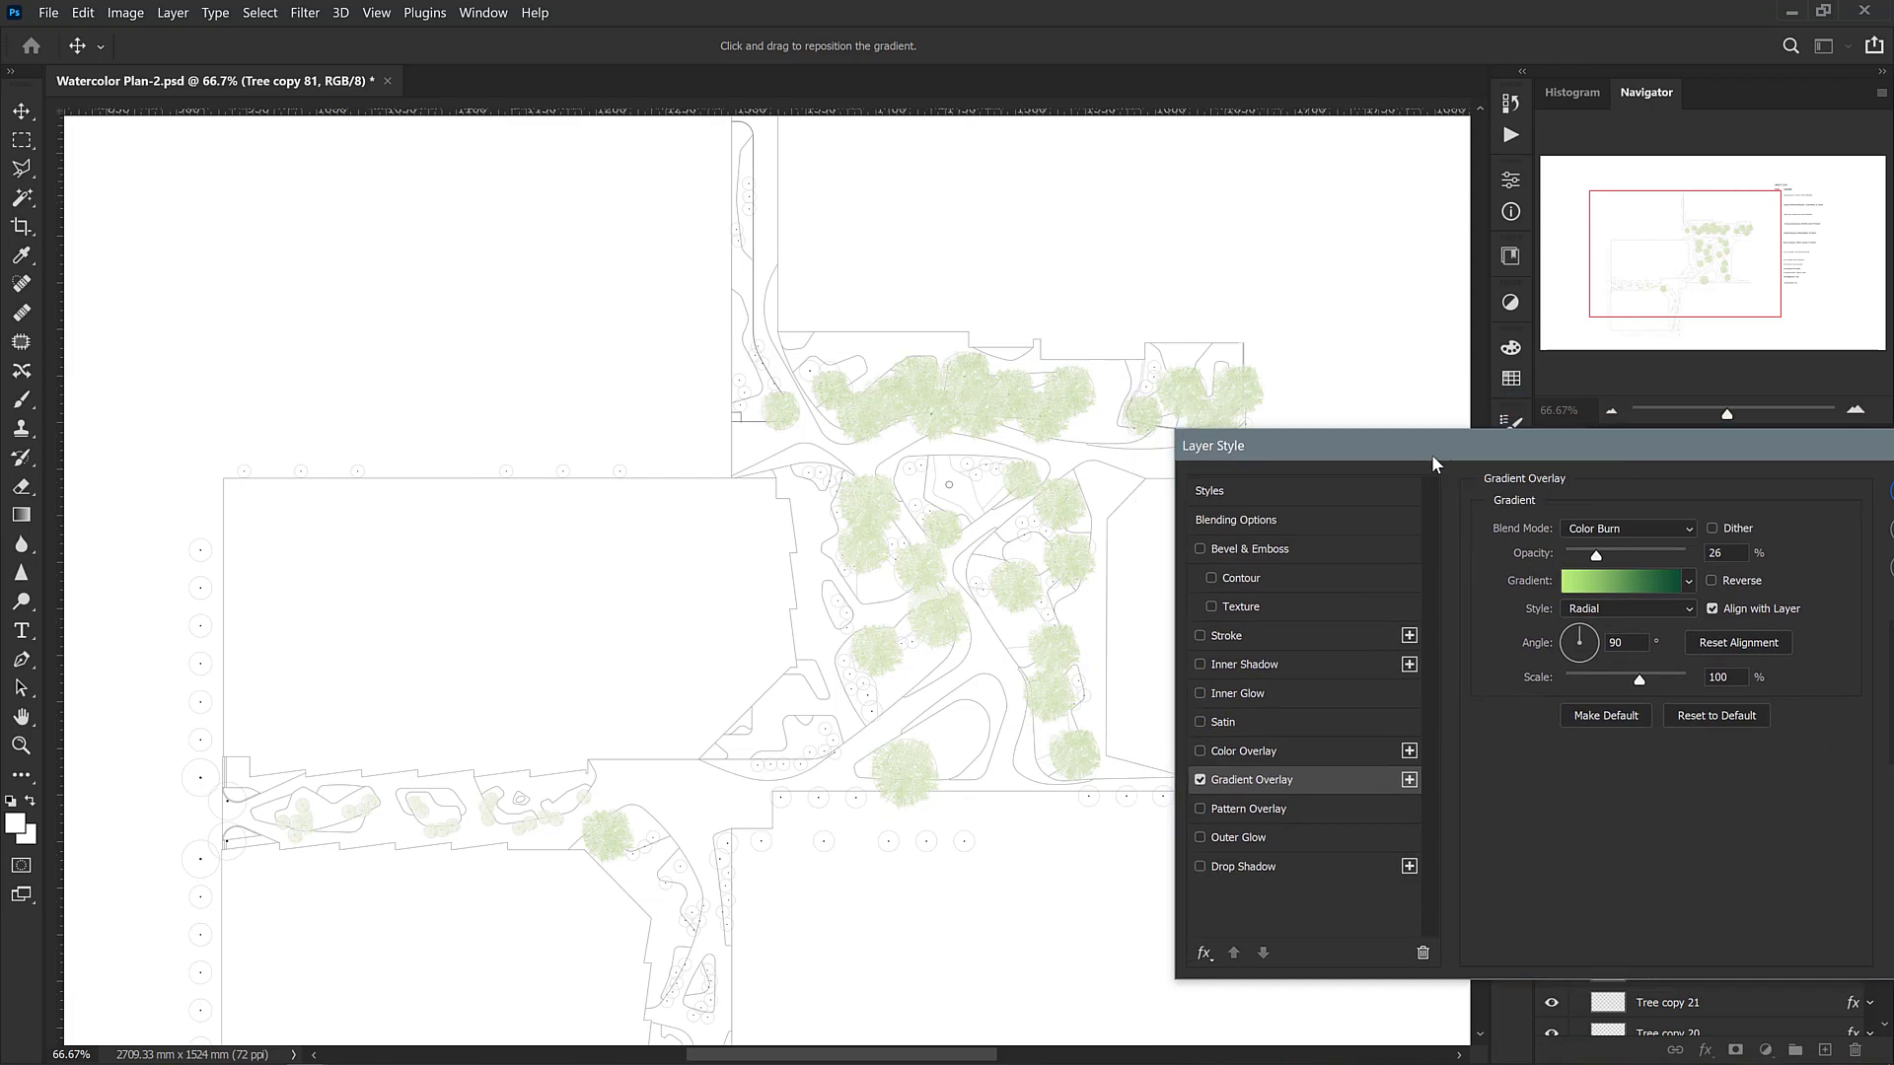
{"action": "left_click", "coordinate": [1616, 562]}
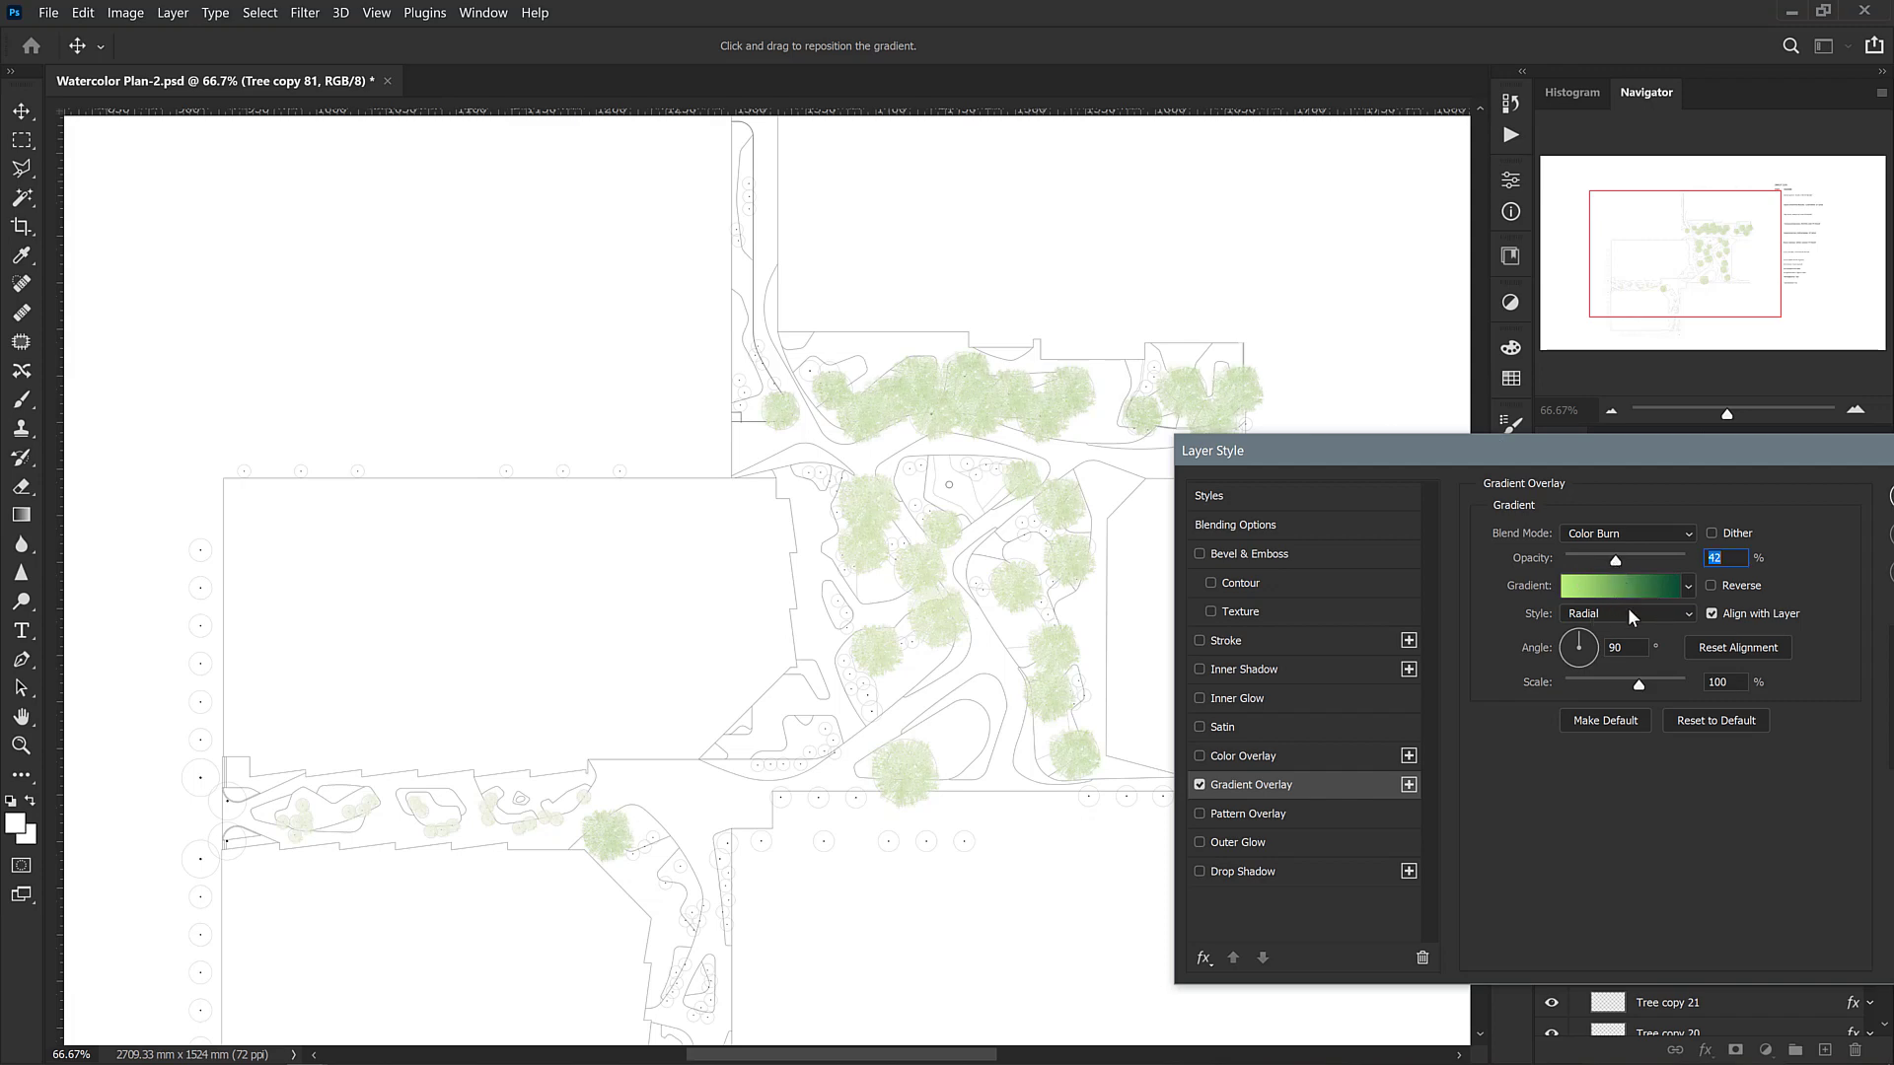
Recolor the overlay gradient from pale green e3efd4 to a darker green, with a 27° angle and 75% scale
{"action": "left_click", "coordinate": [1628, 598]}
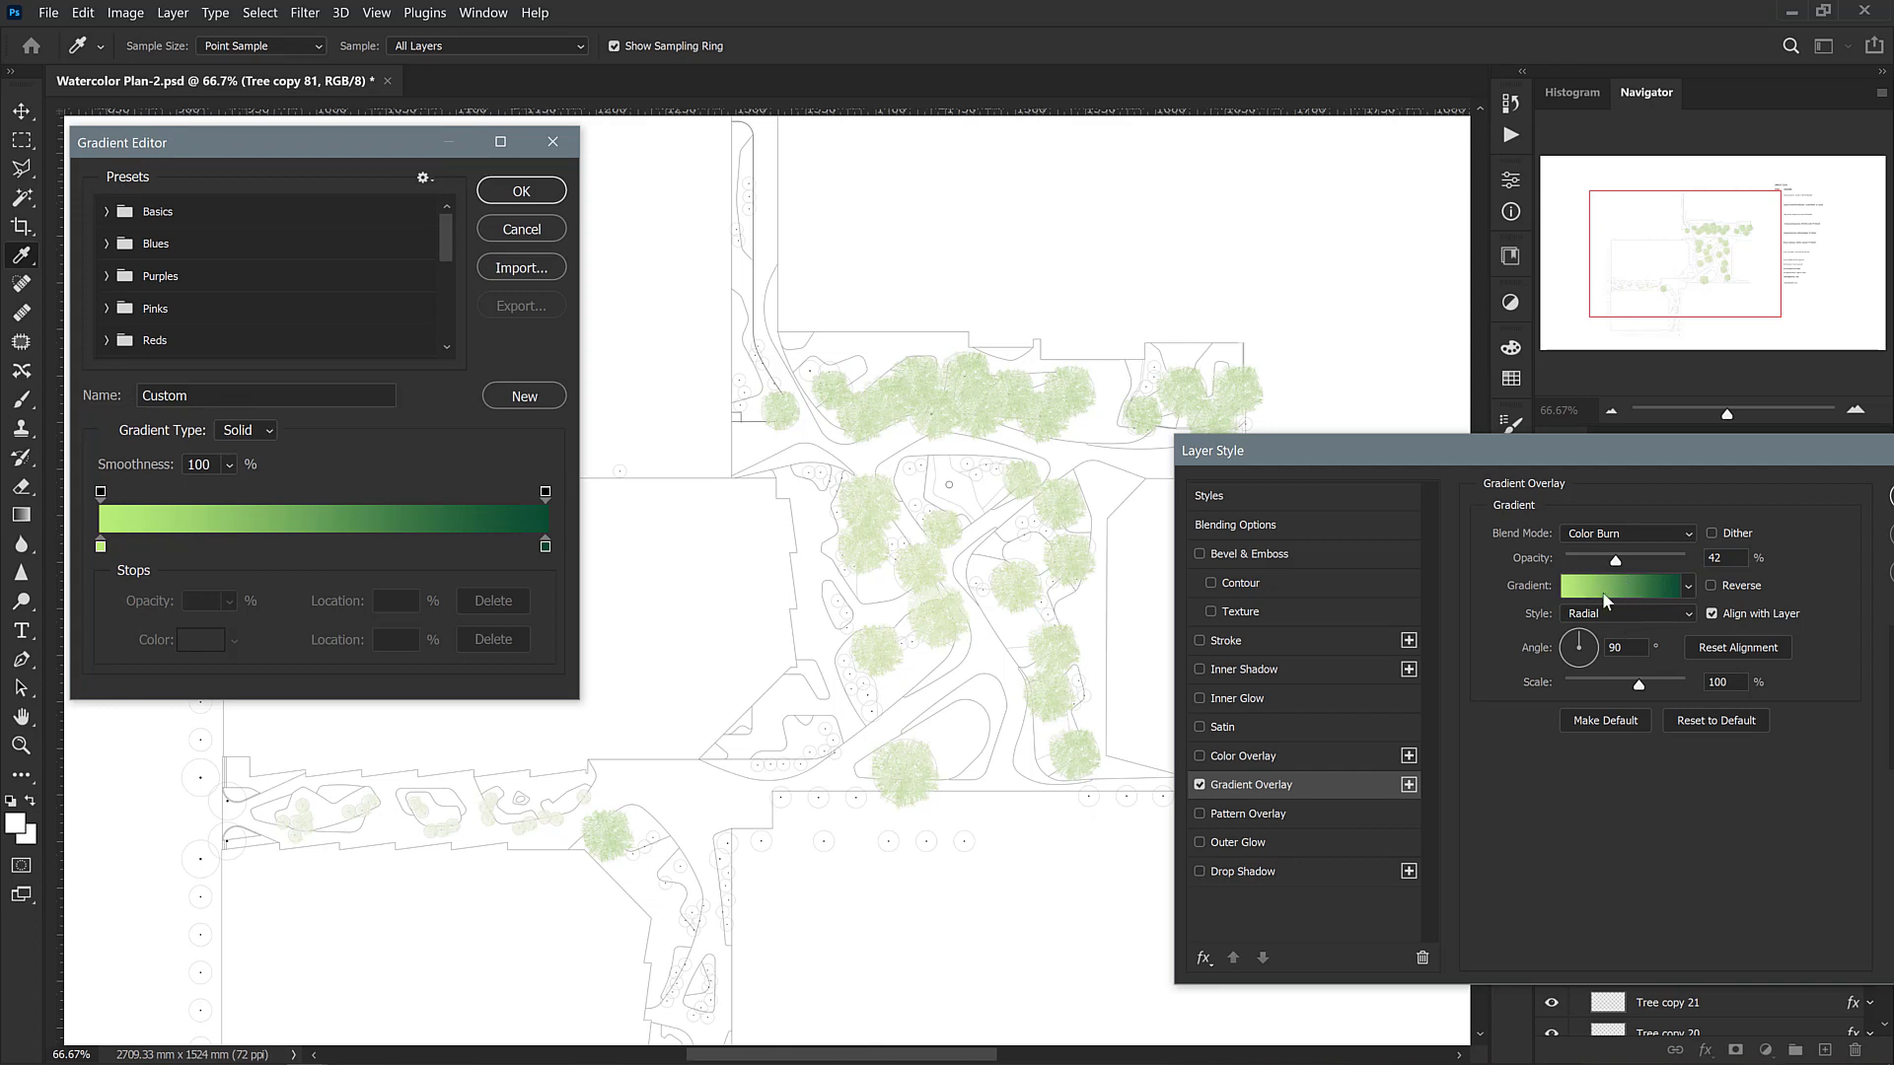
{"action": "left_click", "coordinate": [99, 547]}
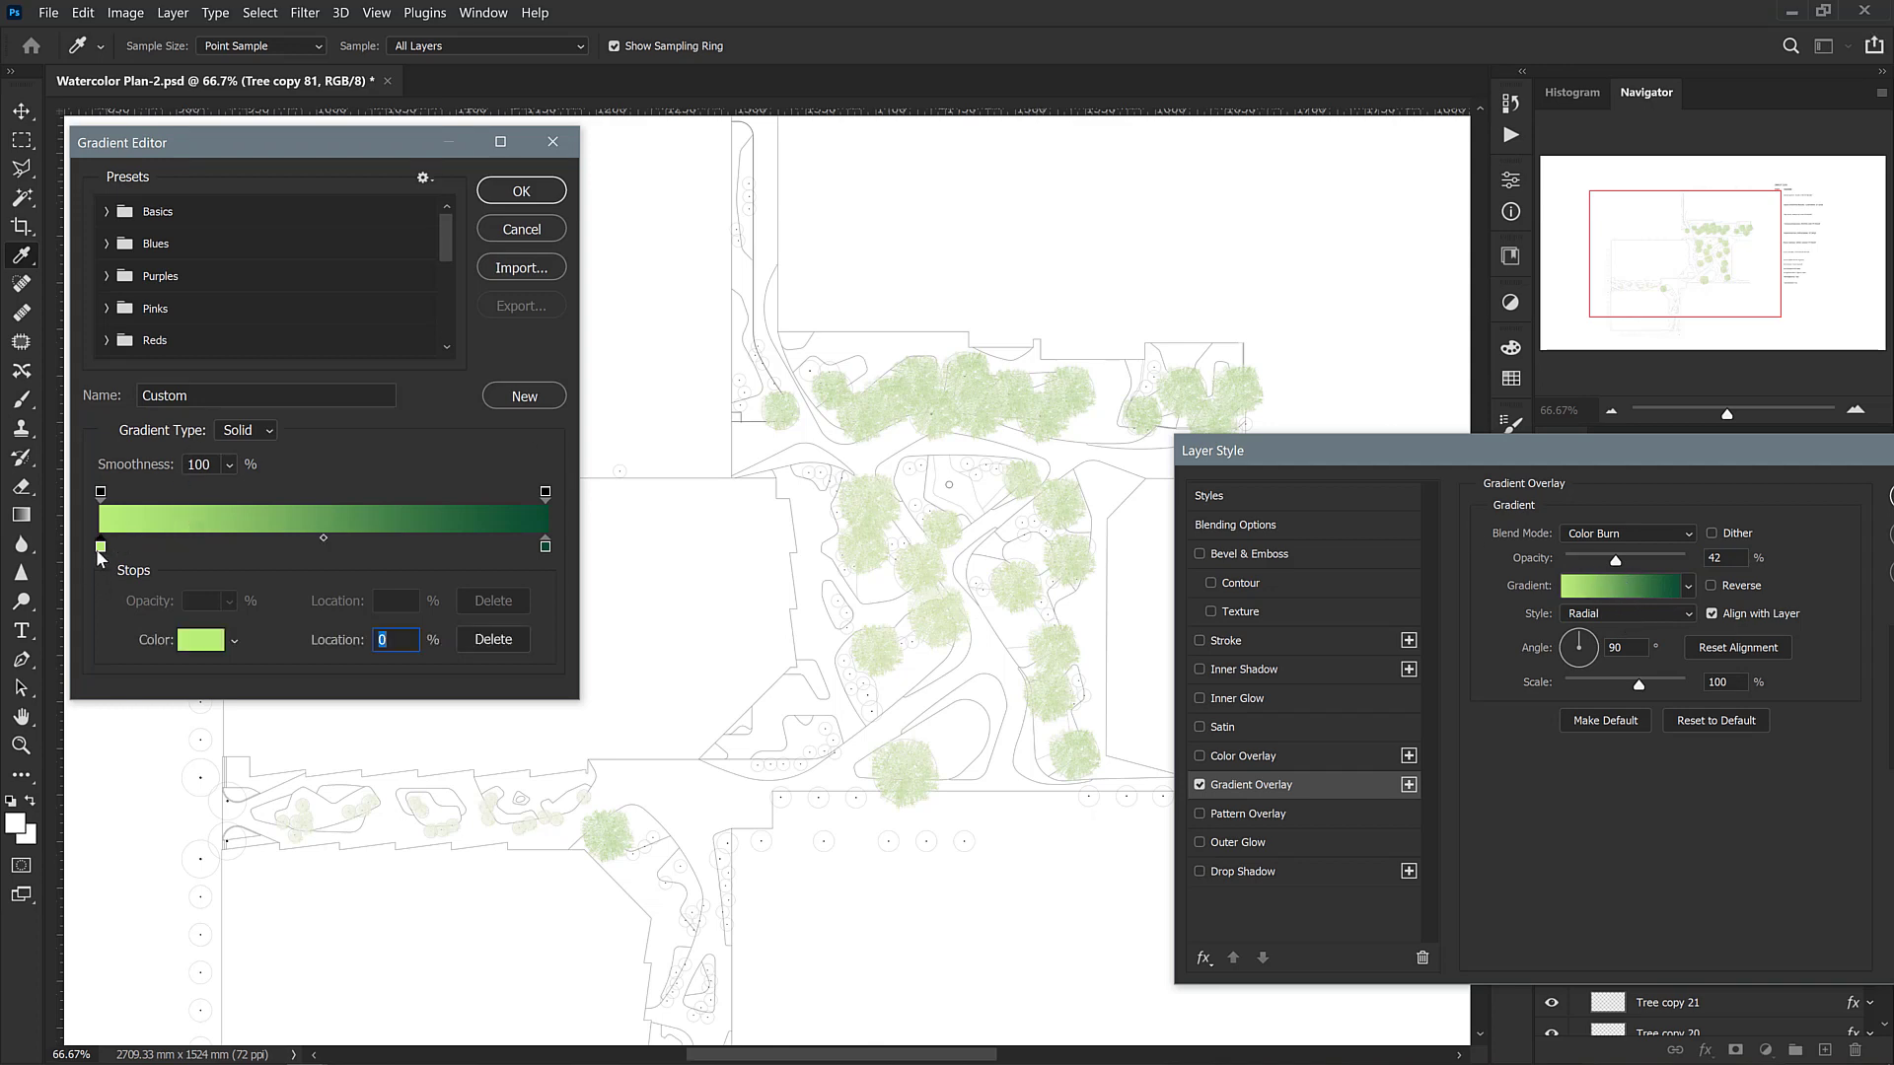
{"action": "left_click", "coordinate": [185, 644]}
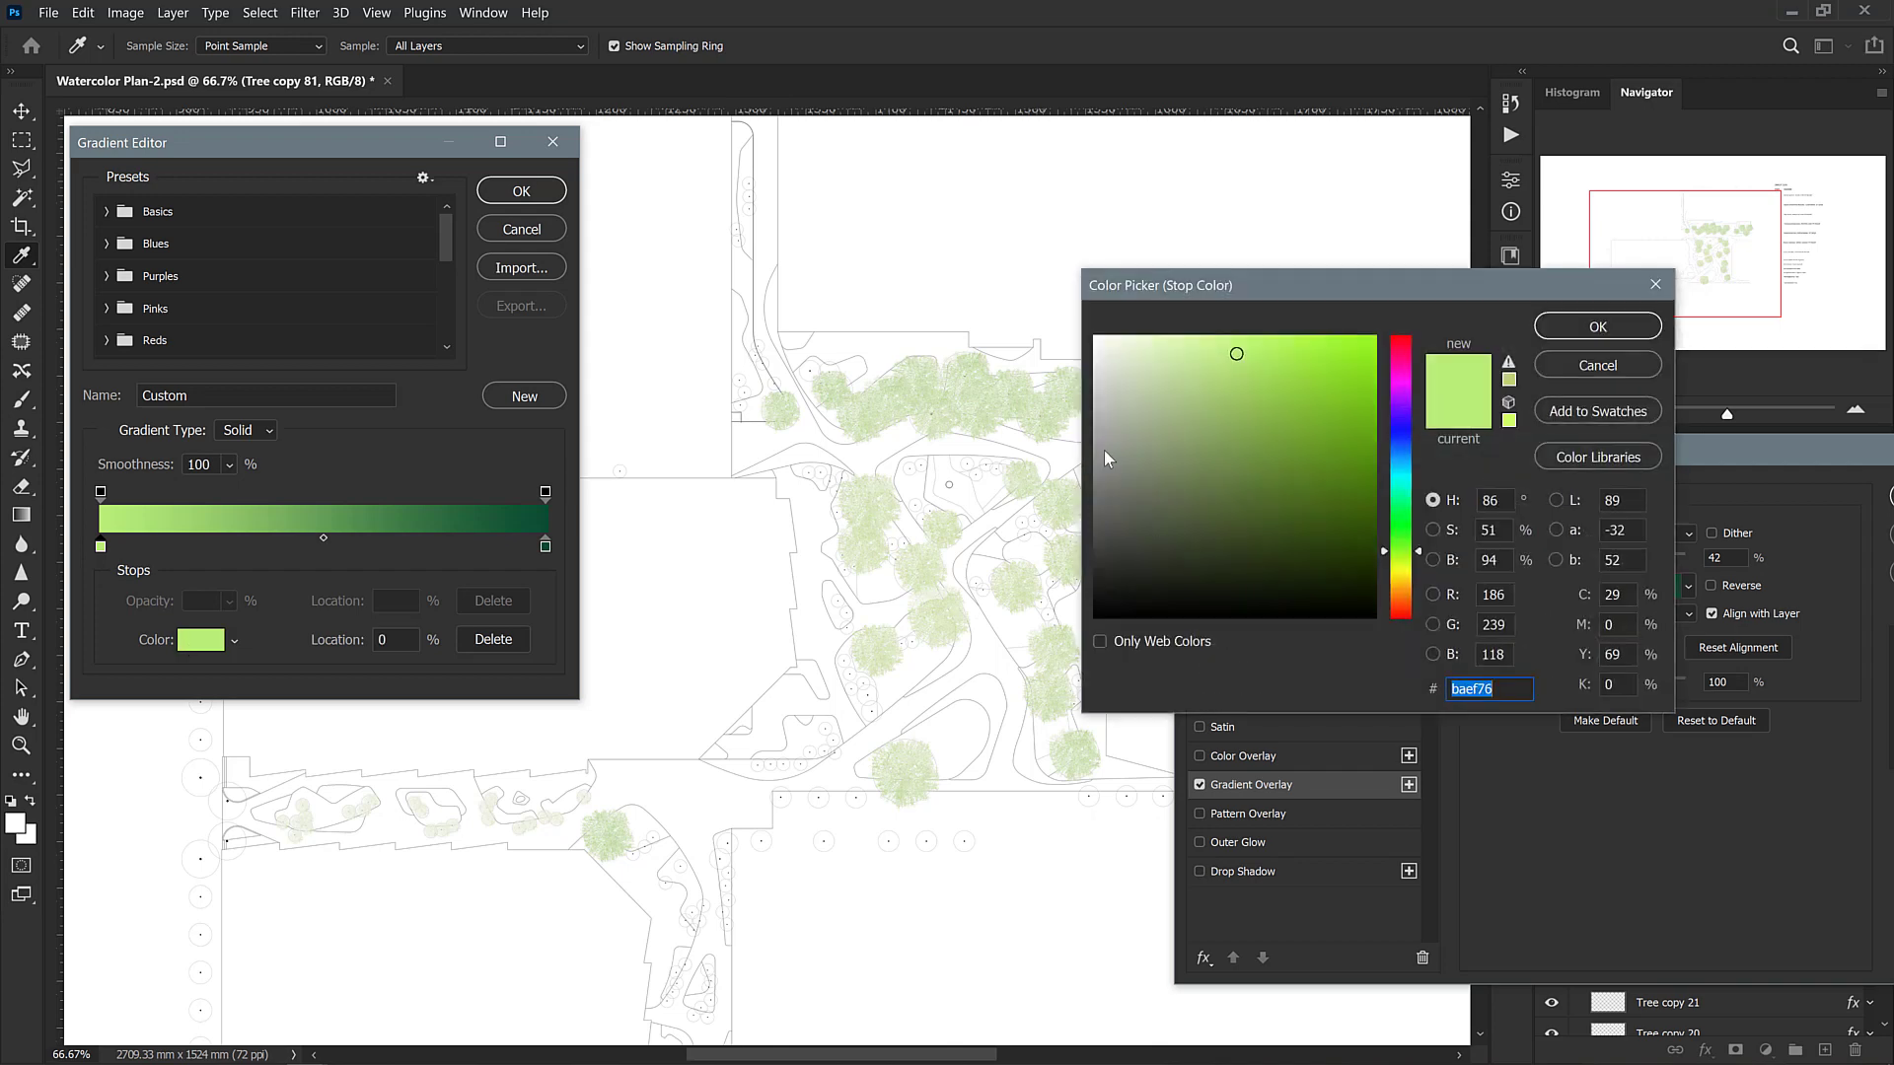
{"action": "left_click", "coordinate": [1127, 353]}
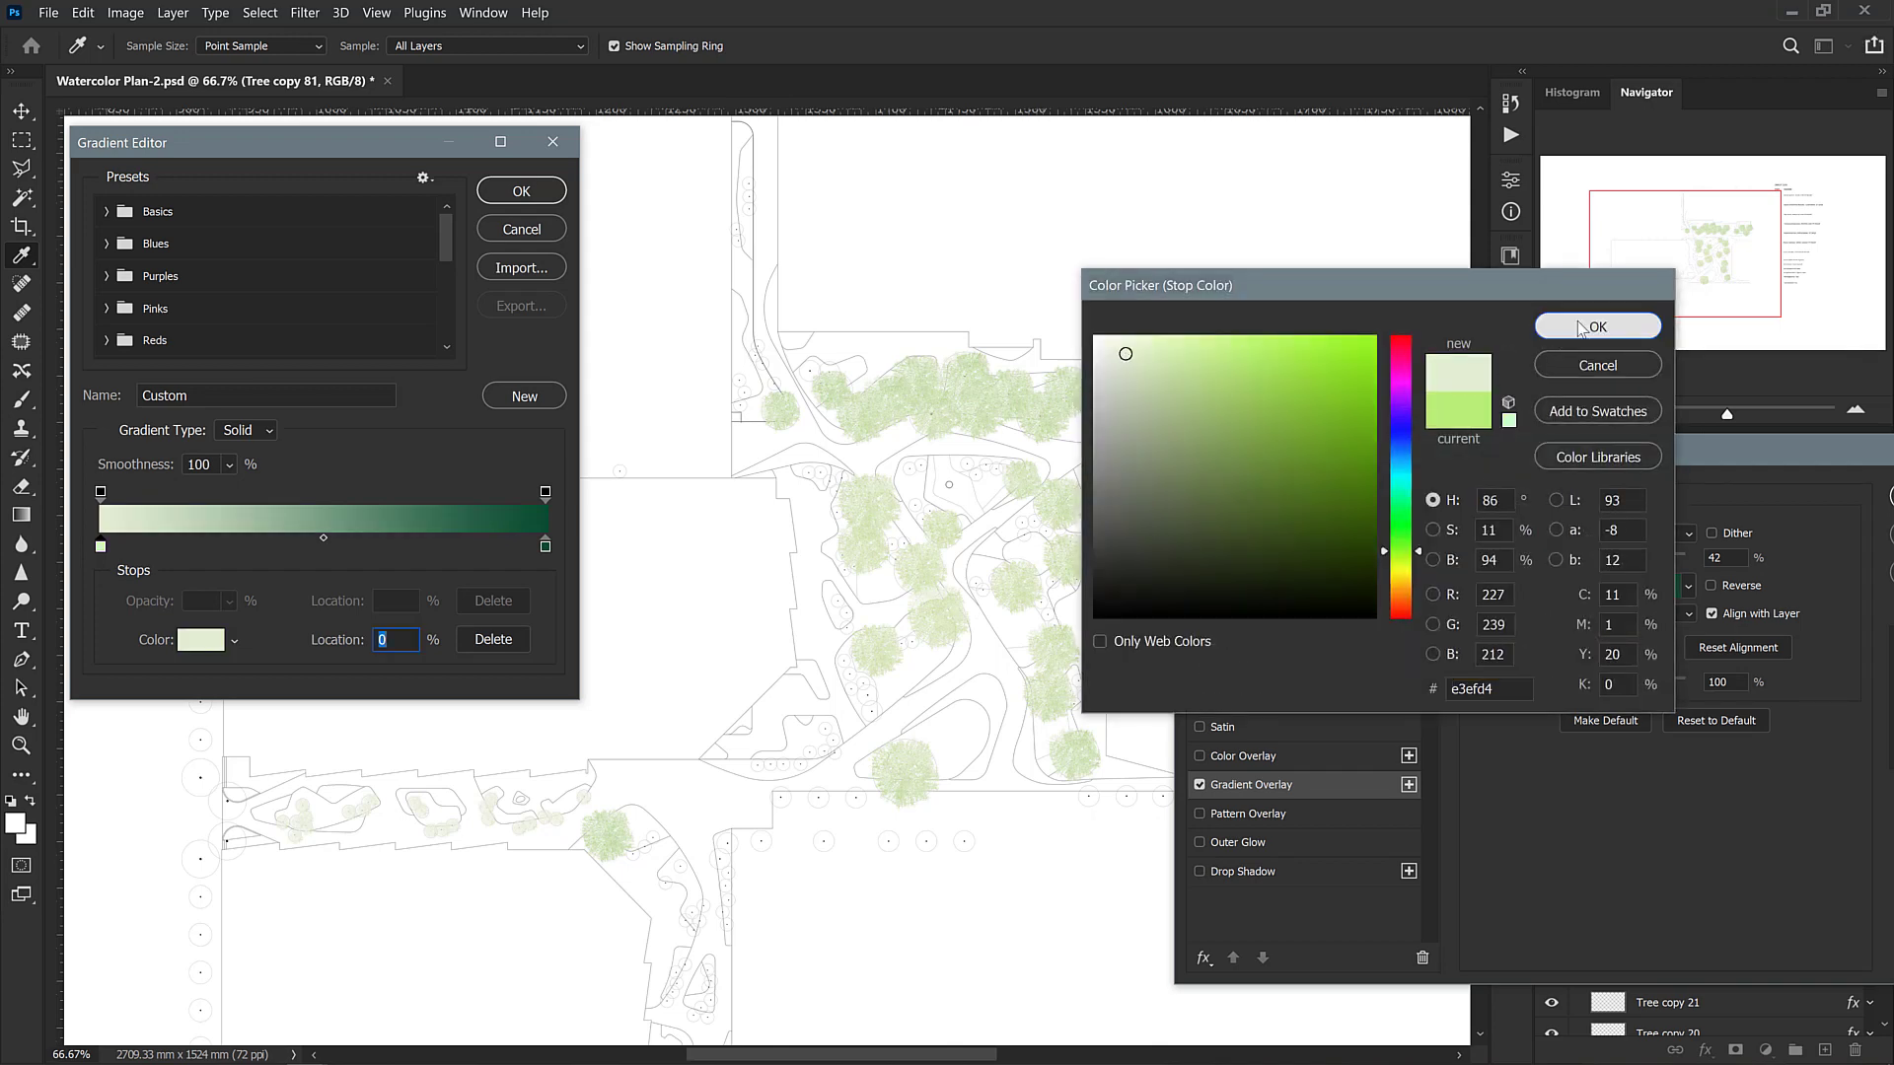
{"action": "left_click", "coordinate": [1598, 326]}
{"action": "left_click", "coordinate": [545, 547]}
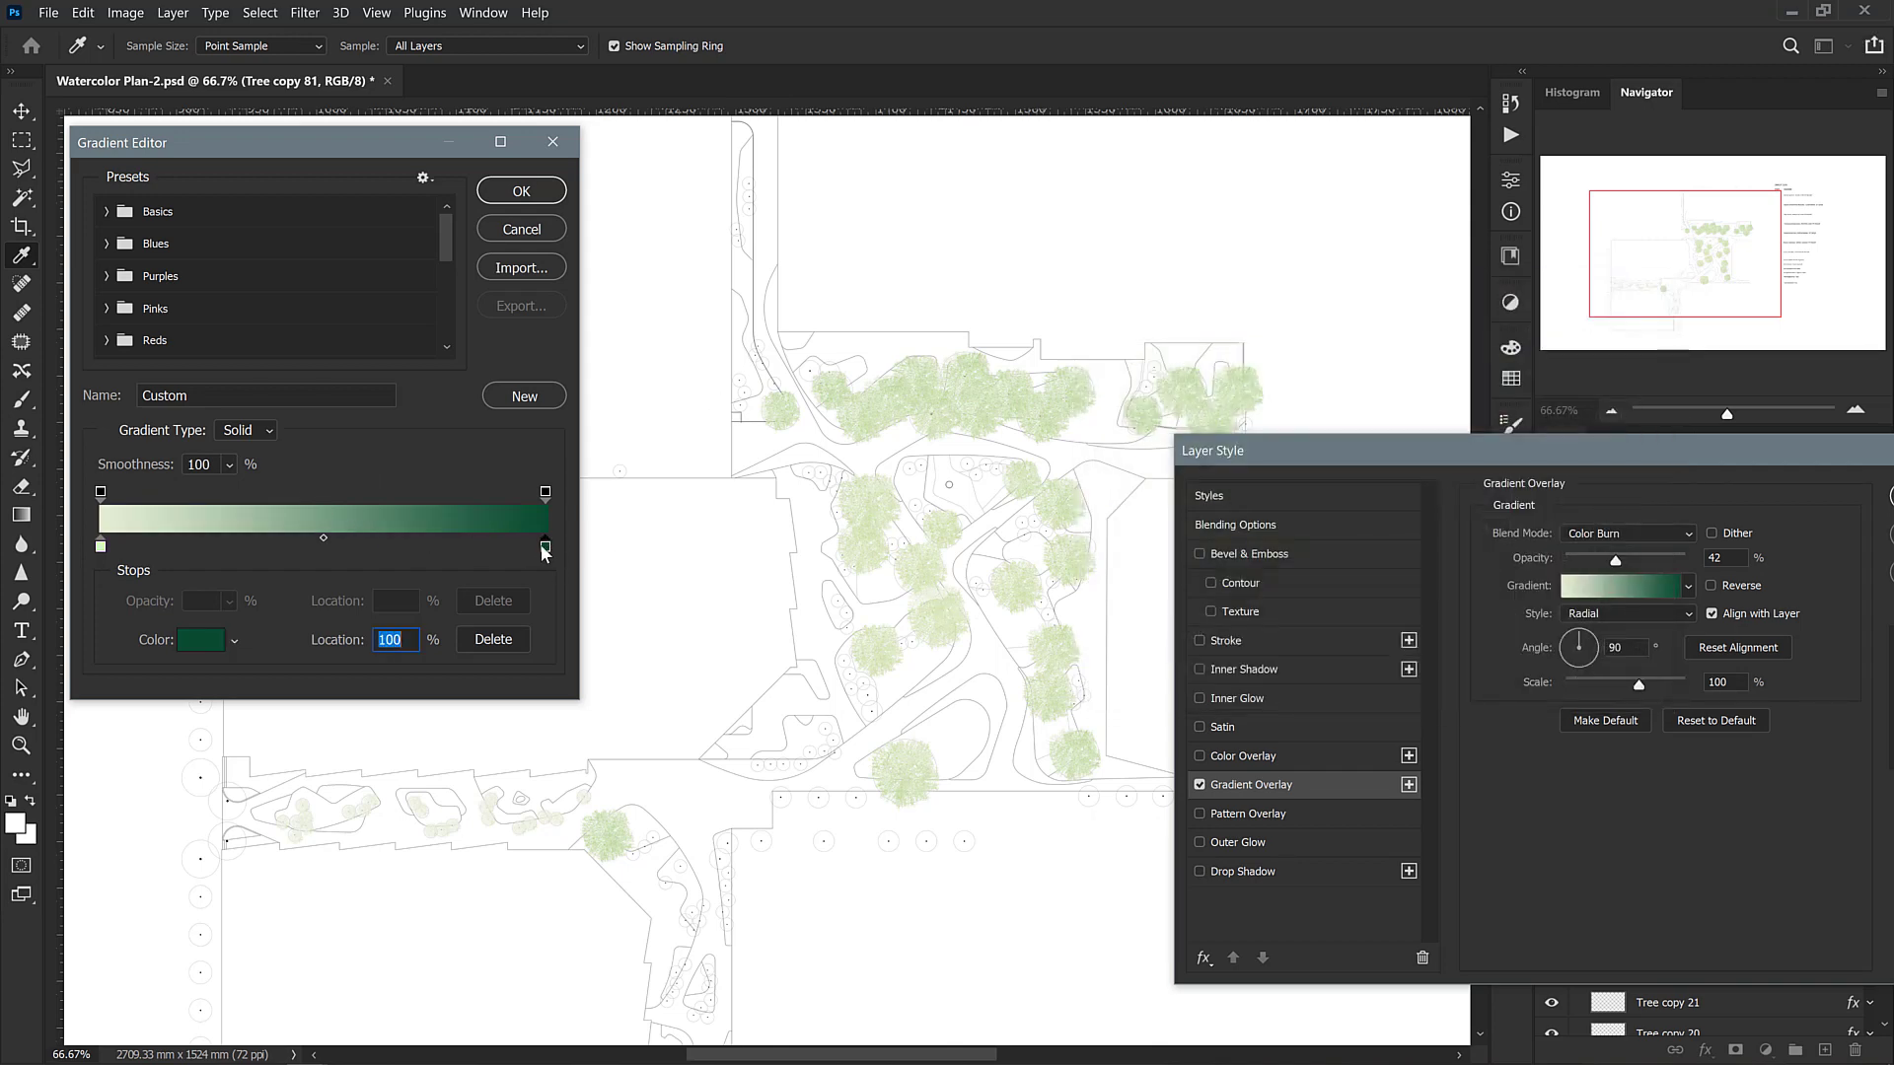
{"action": "double_click", "coordinate": [546, 549]}
{"action": "key", "text": "Escape"}
{"action": "key", "text": "Return"}
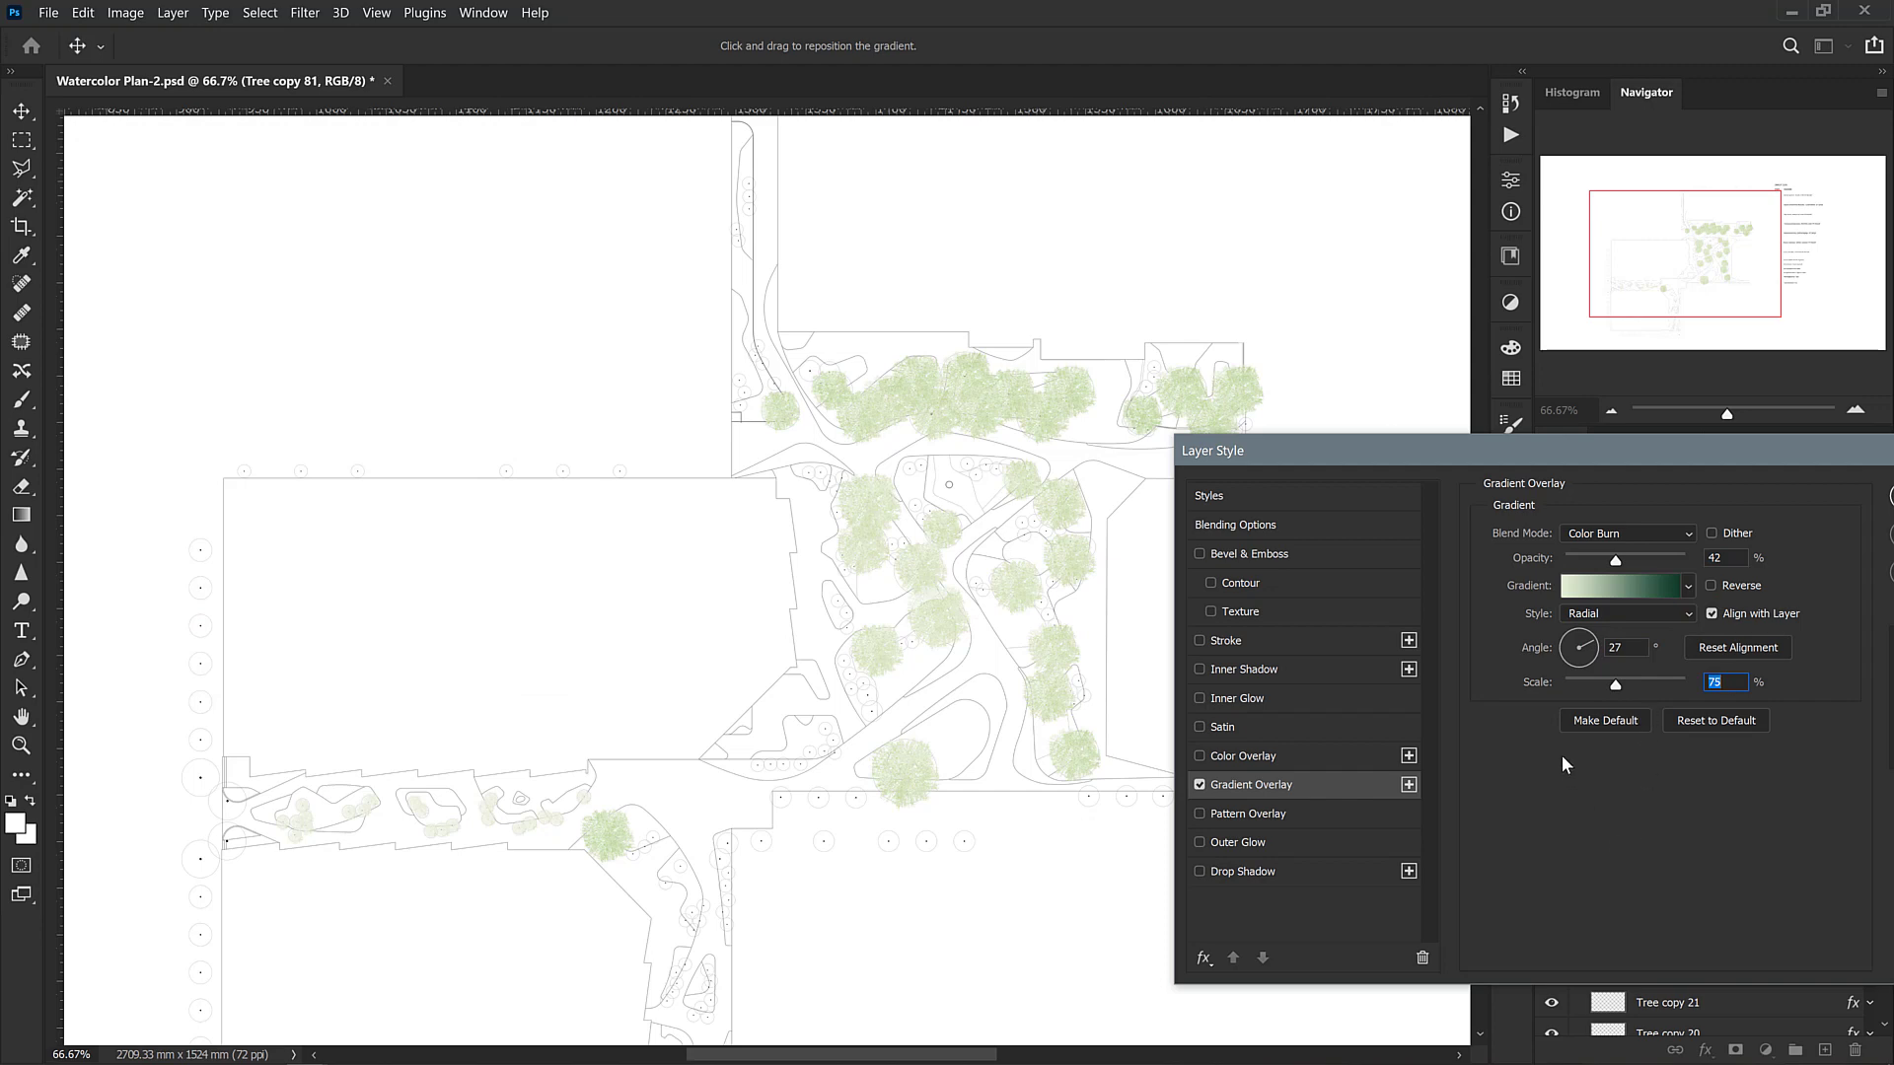
Add a Pattern Overlay to Tree copy 81 using the last green grass pattern in the ARCH 515 set
{"action": "left_click", "coordinate": [1201, 814]}
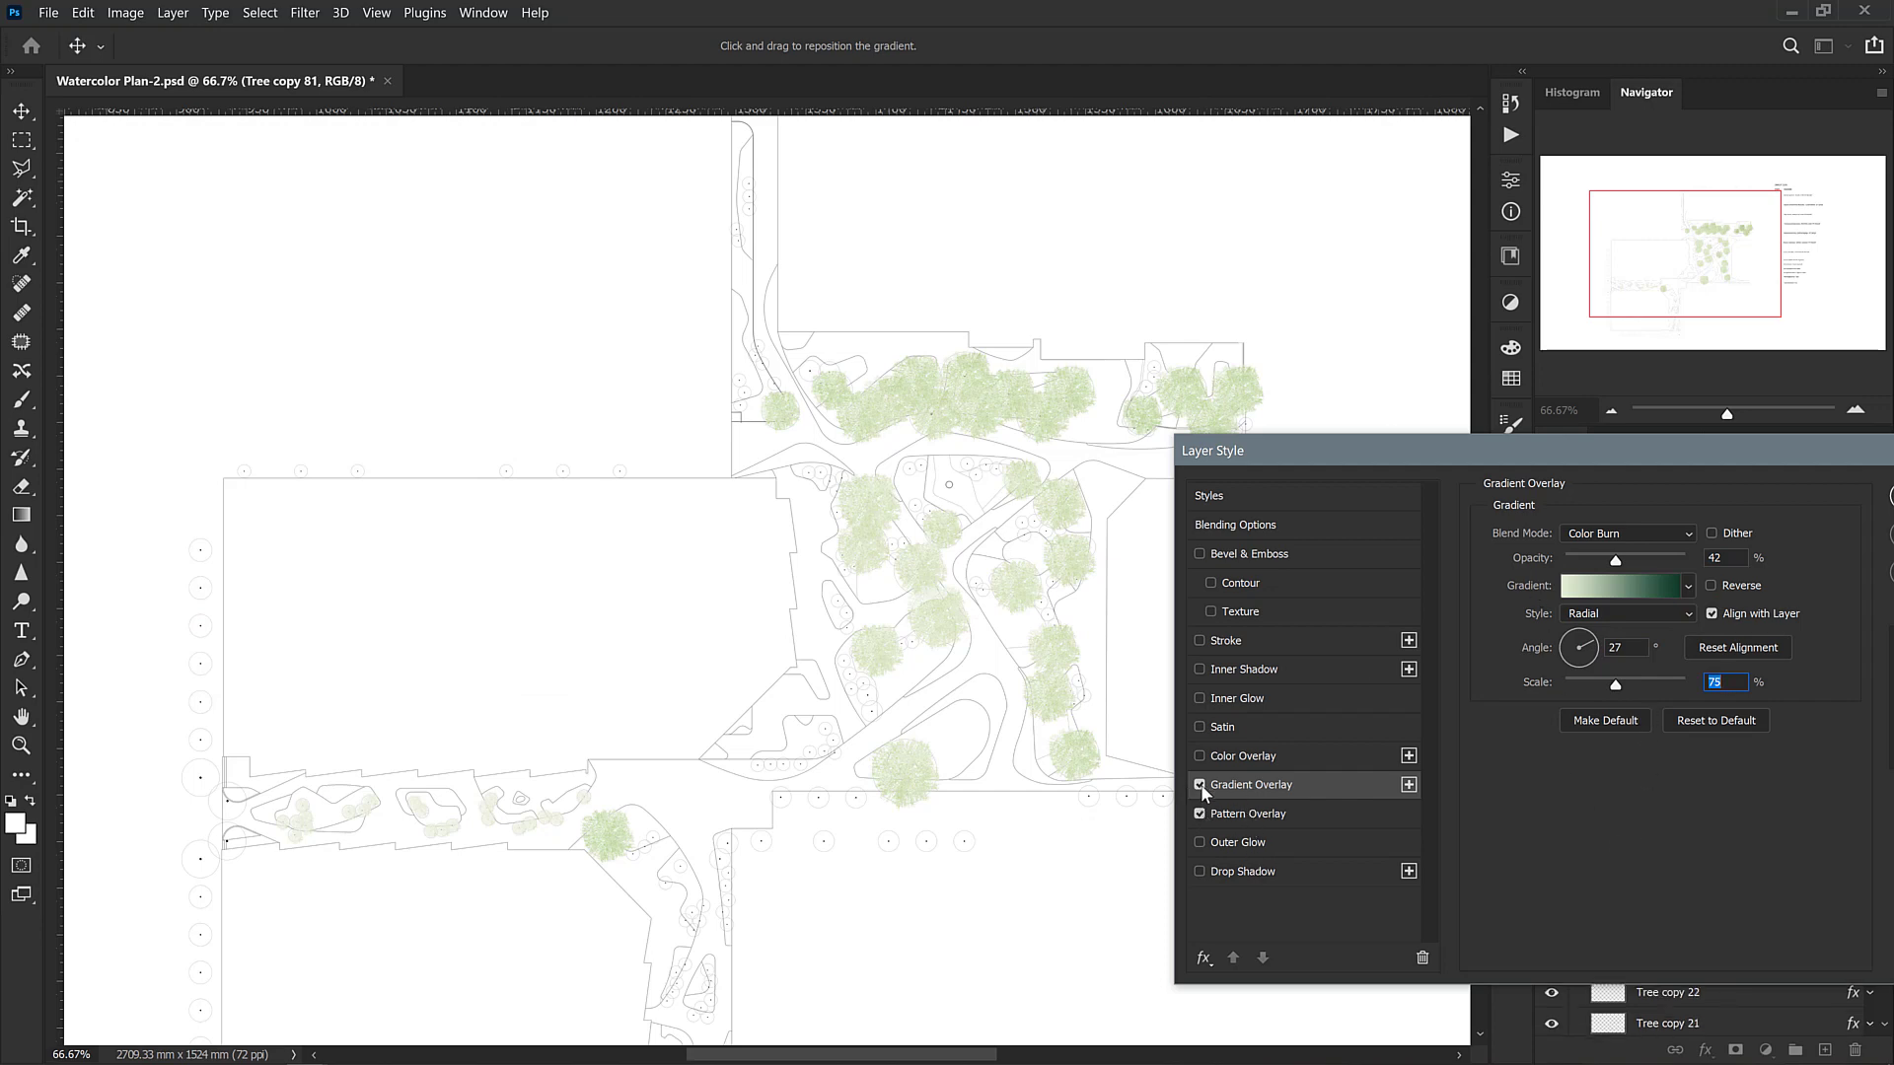
{"action": "left_click", "coordinate": [1251, 815]}
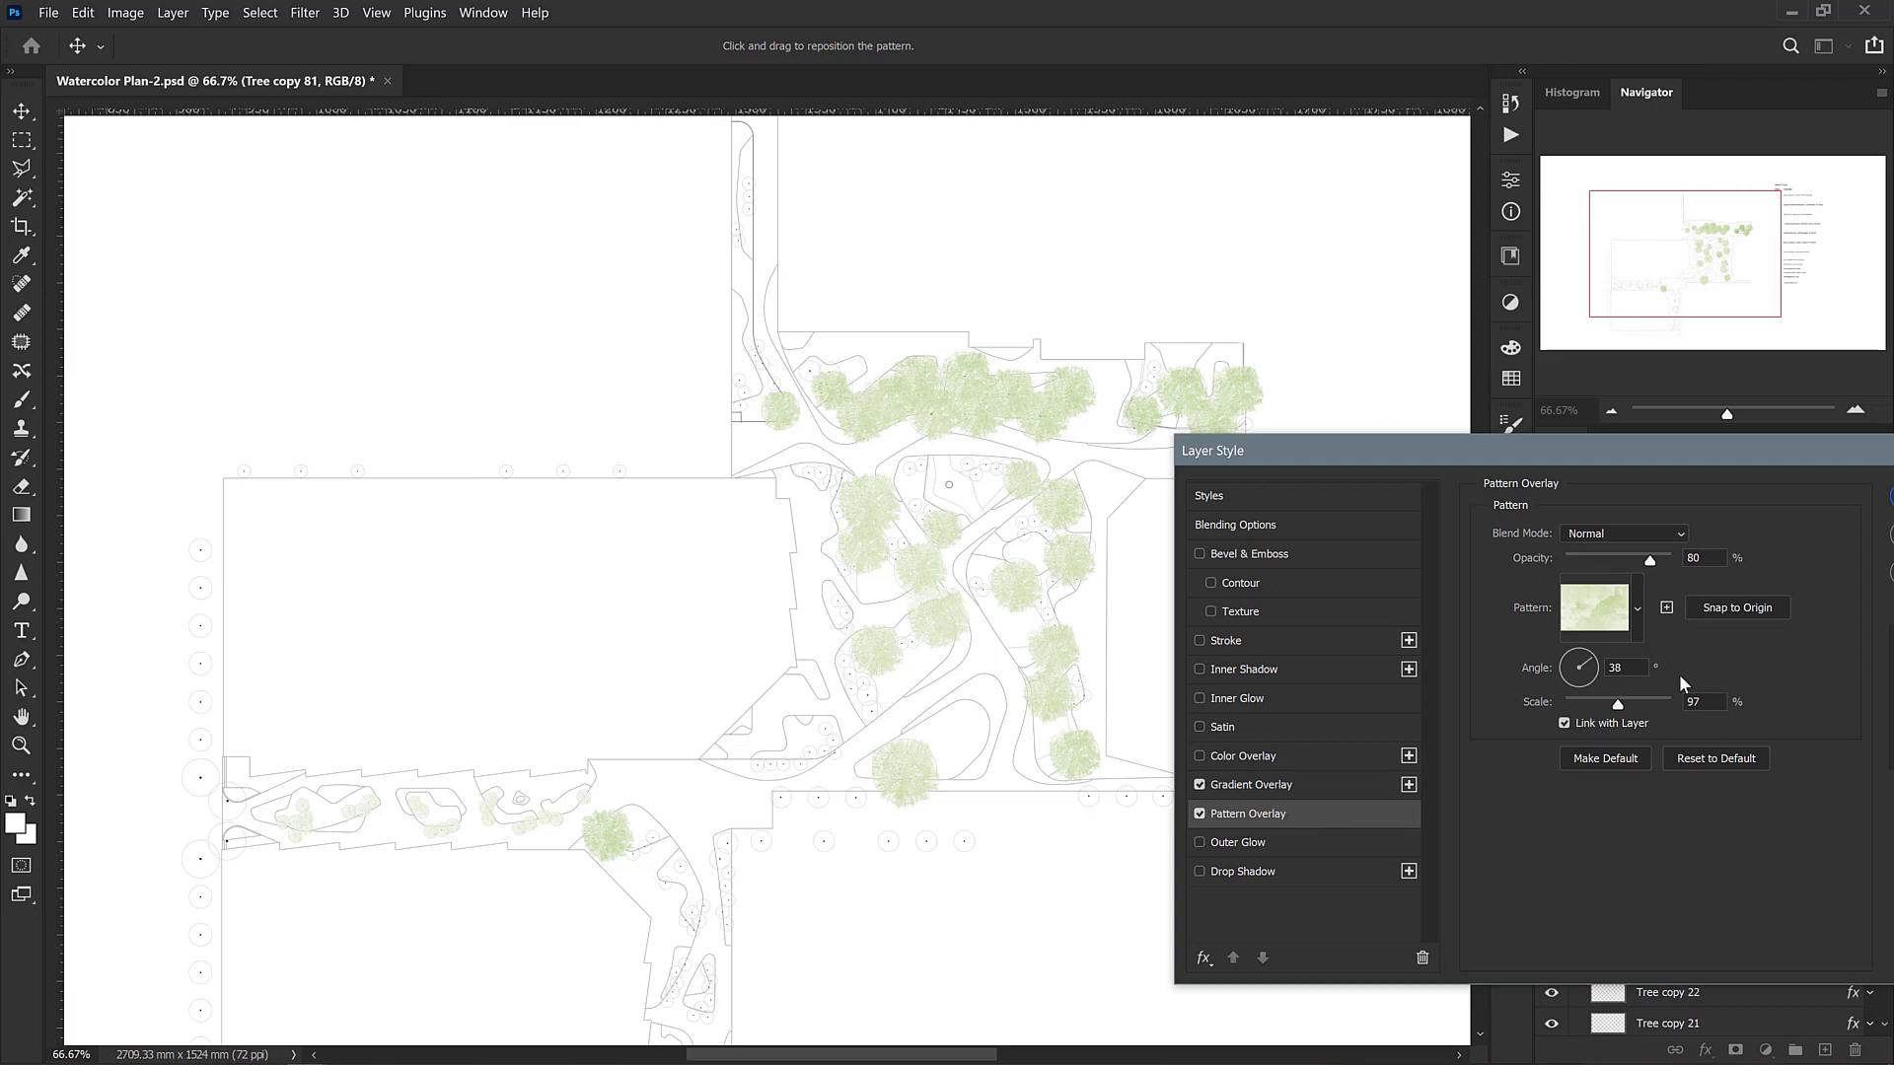
{"action": "left_click", "coordinate": [1636, 604]}
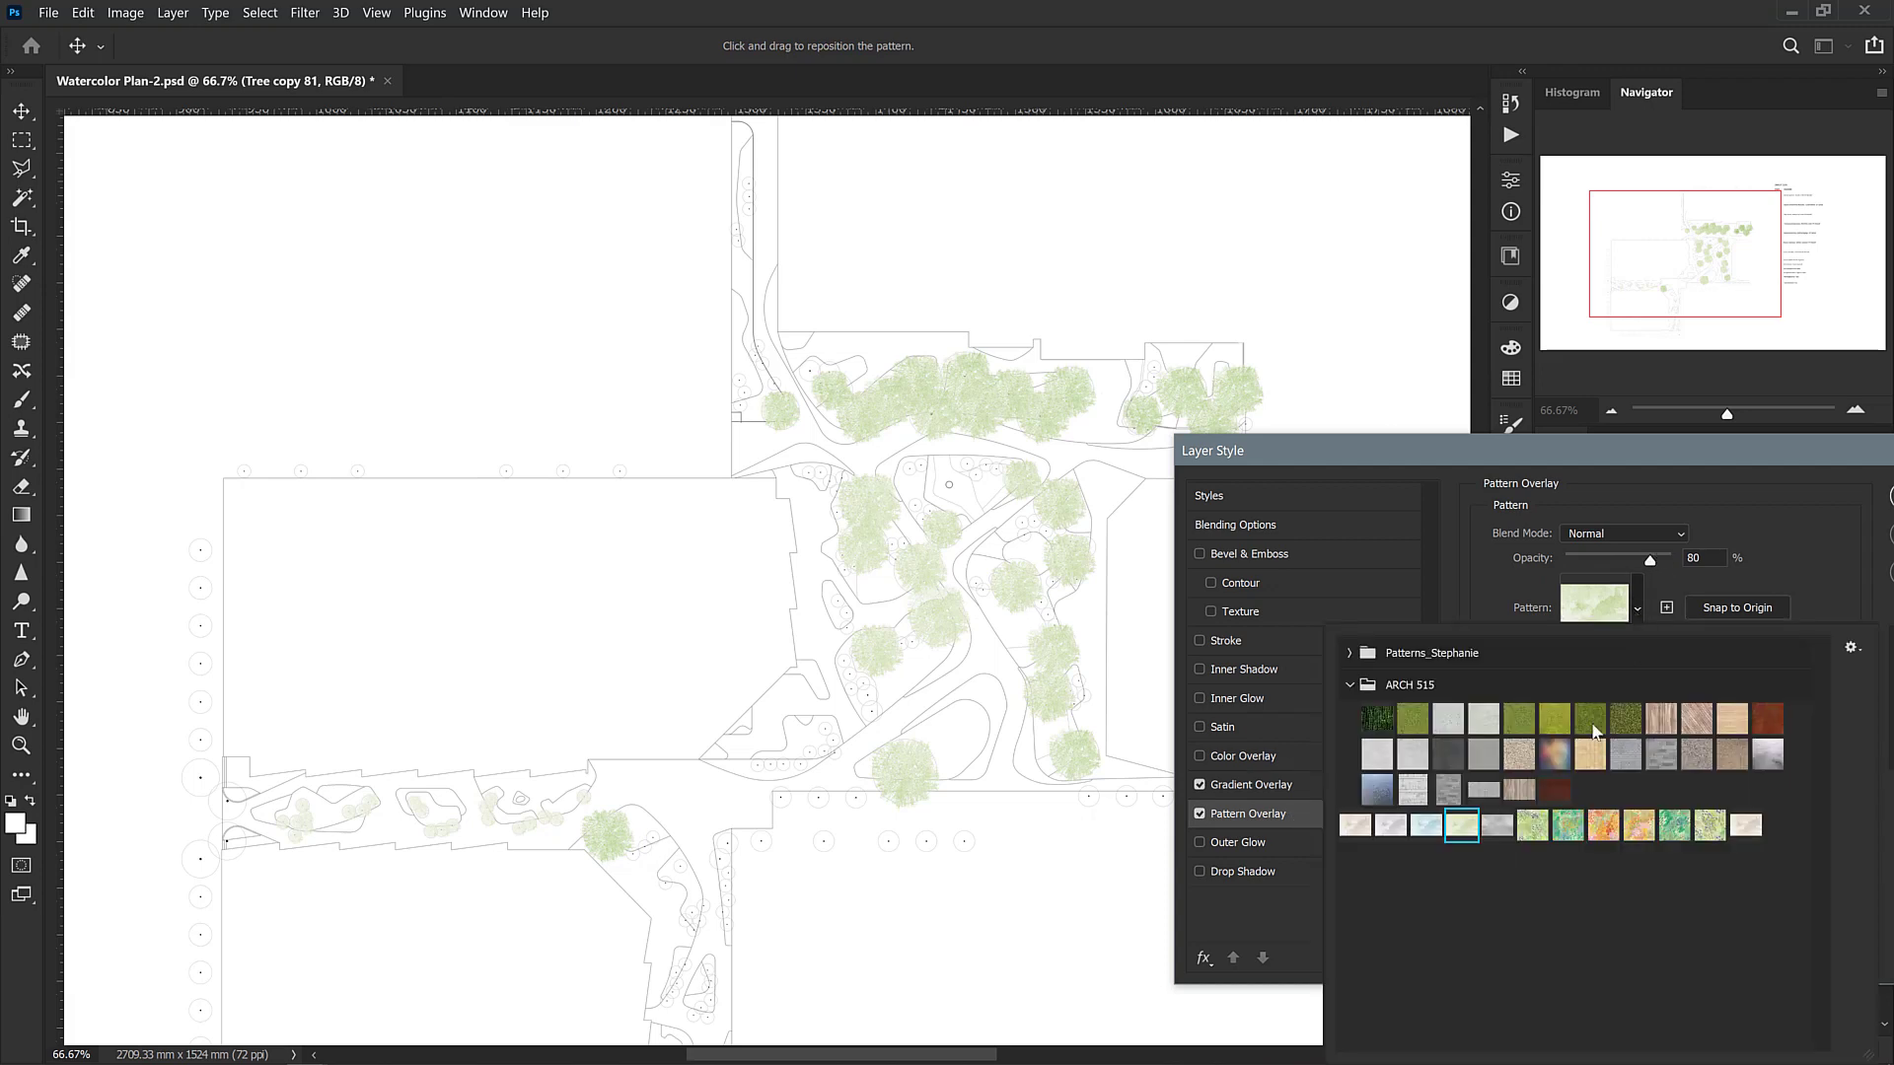
{"action": "left_click", "coordinate": [1626, 719]}
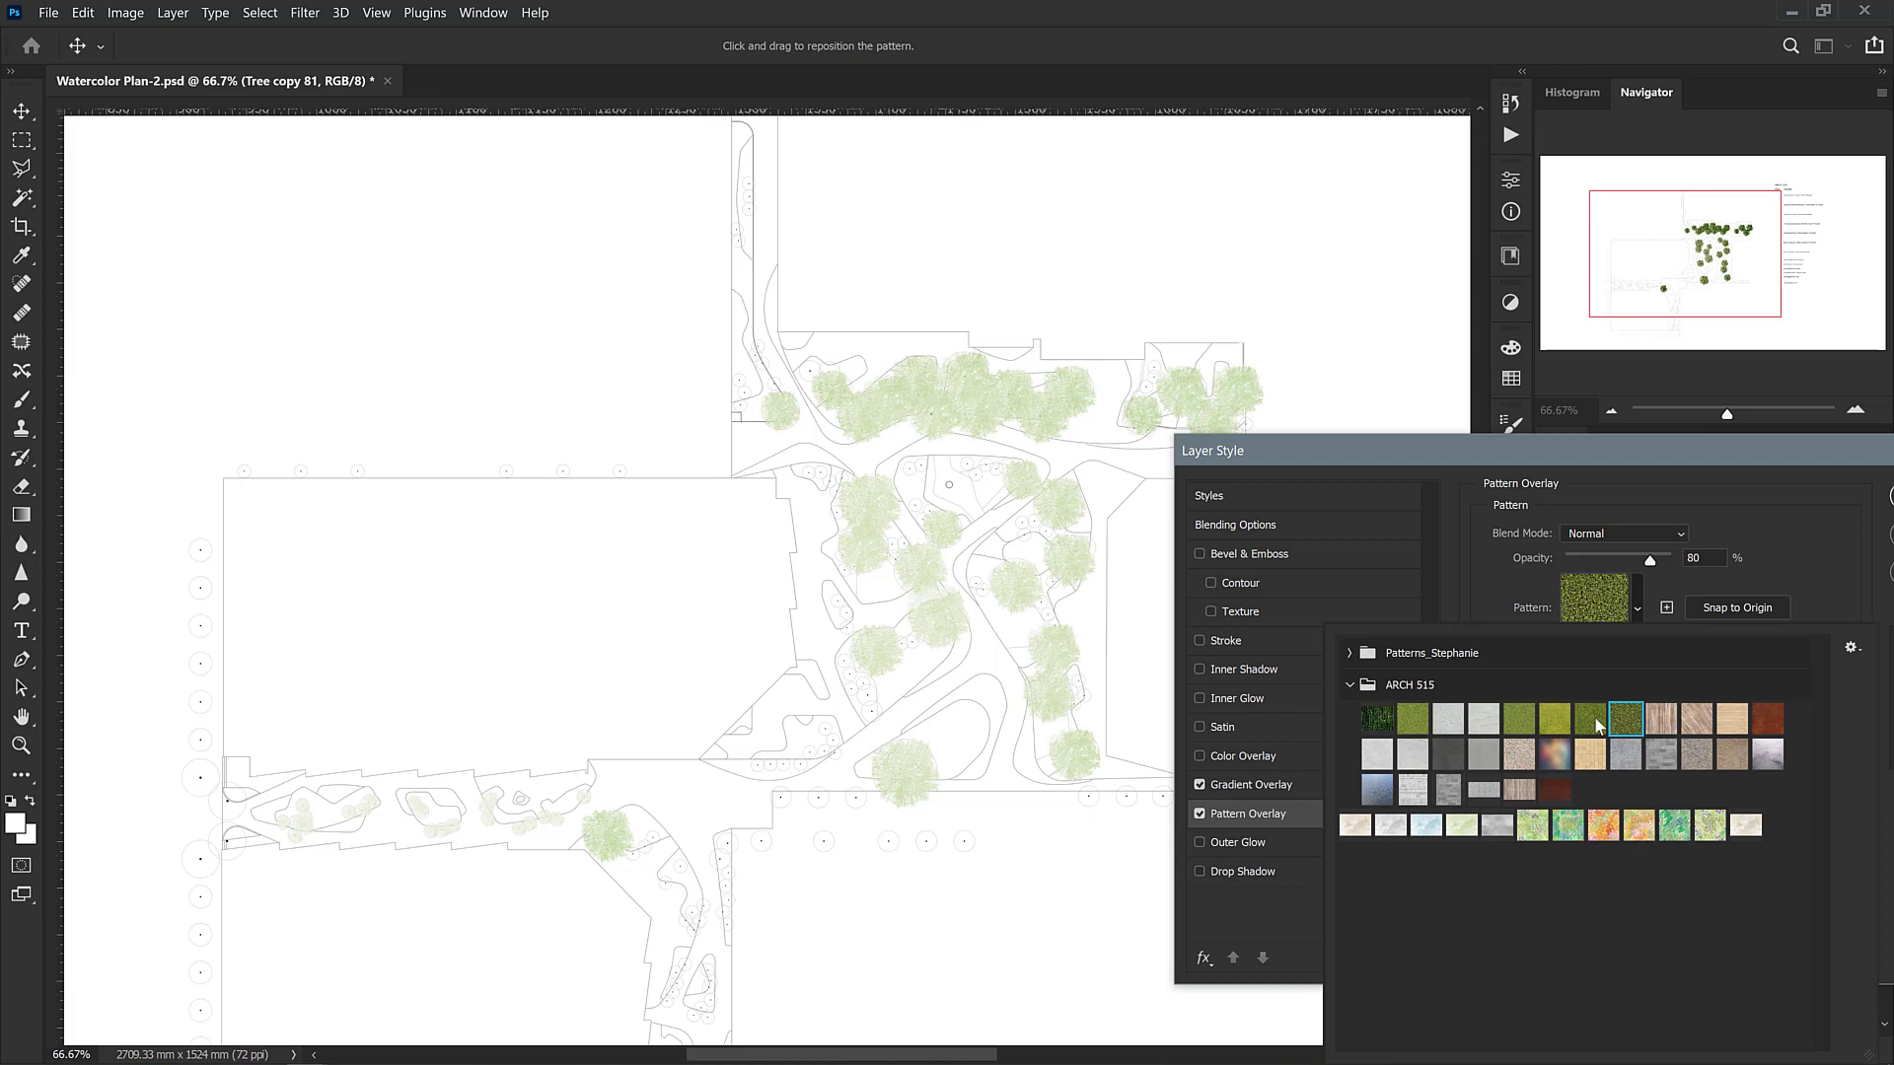
{"action": "left_click", "coordinate": [1560, 951]}
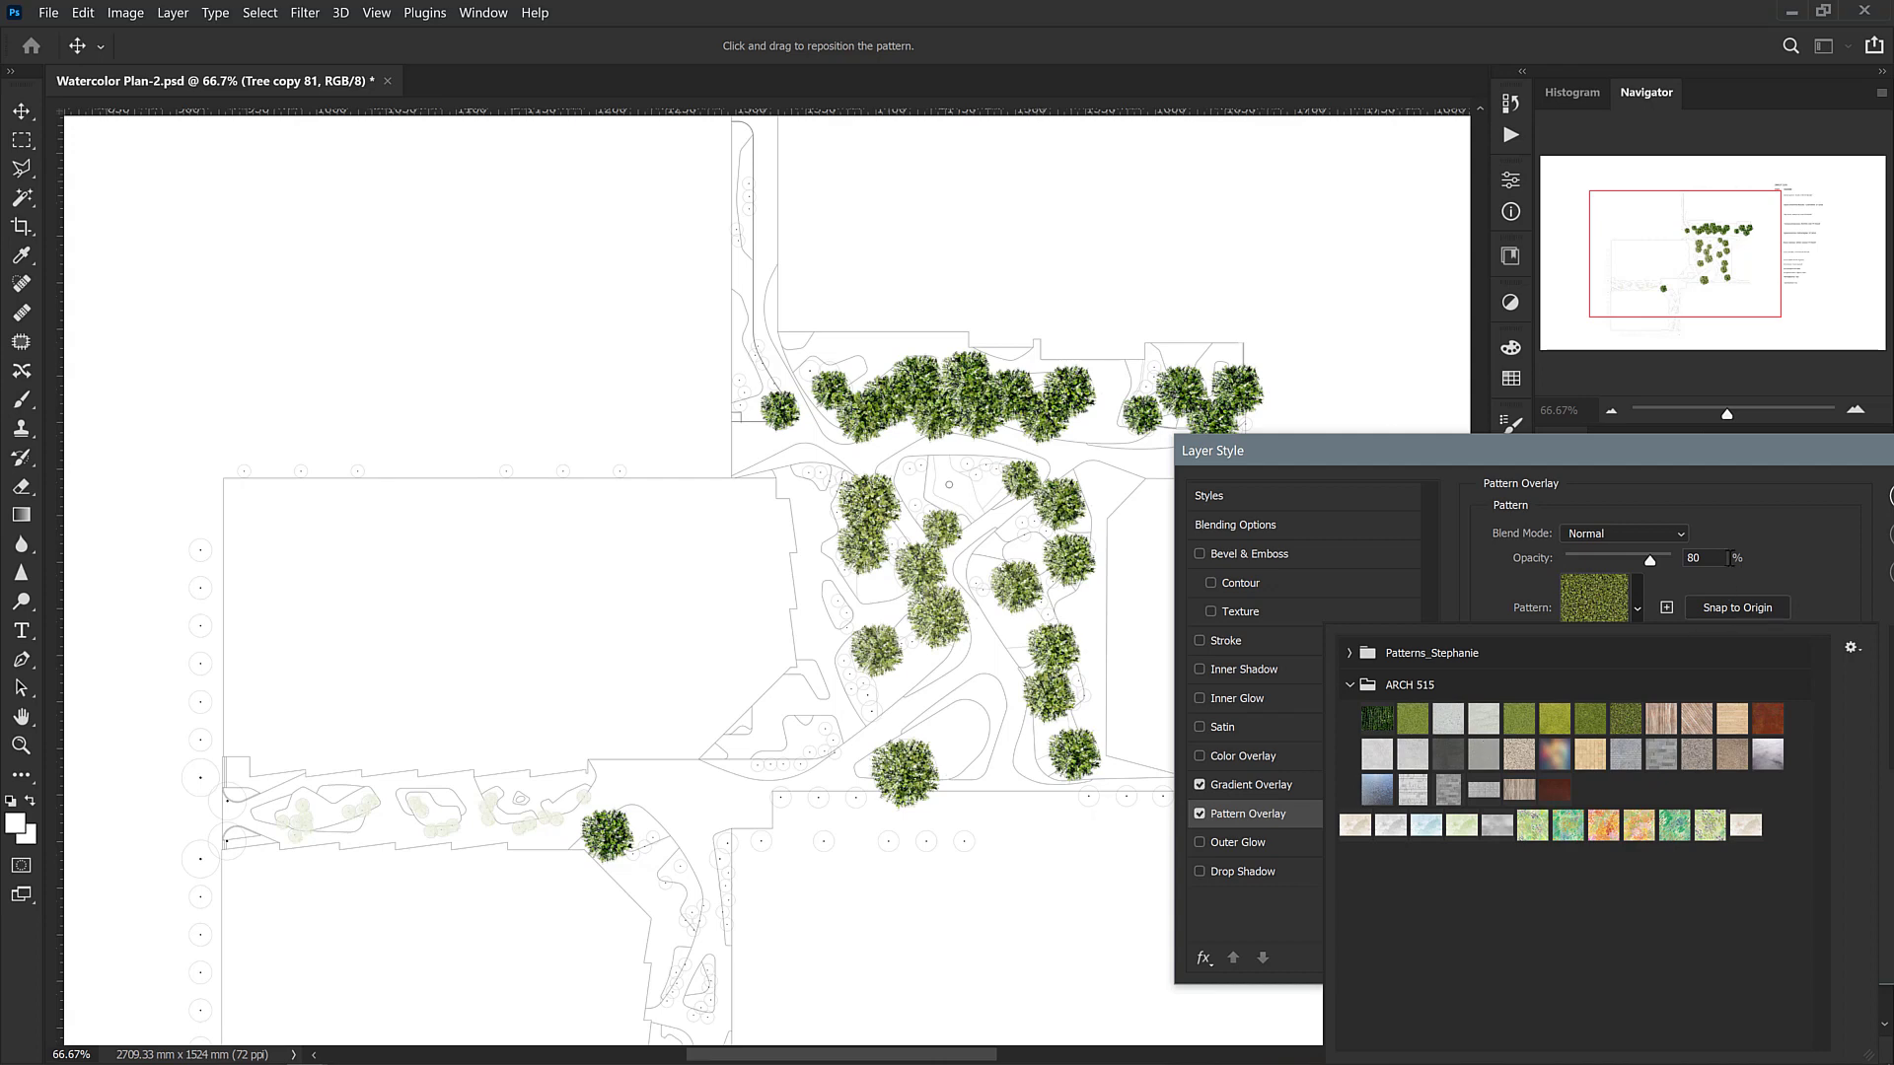
Set the Pattern Overlay's blend mode to Overlay and its opacity to 50%
{"action": "left_click", "coordinate": [1725, 506]}
{"action": "left_click", "coordinate": [1683, 531]}
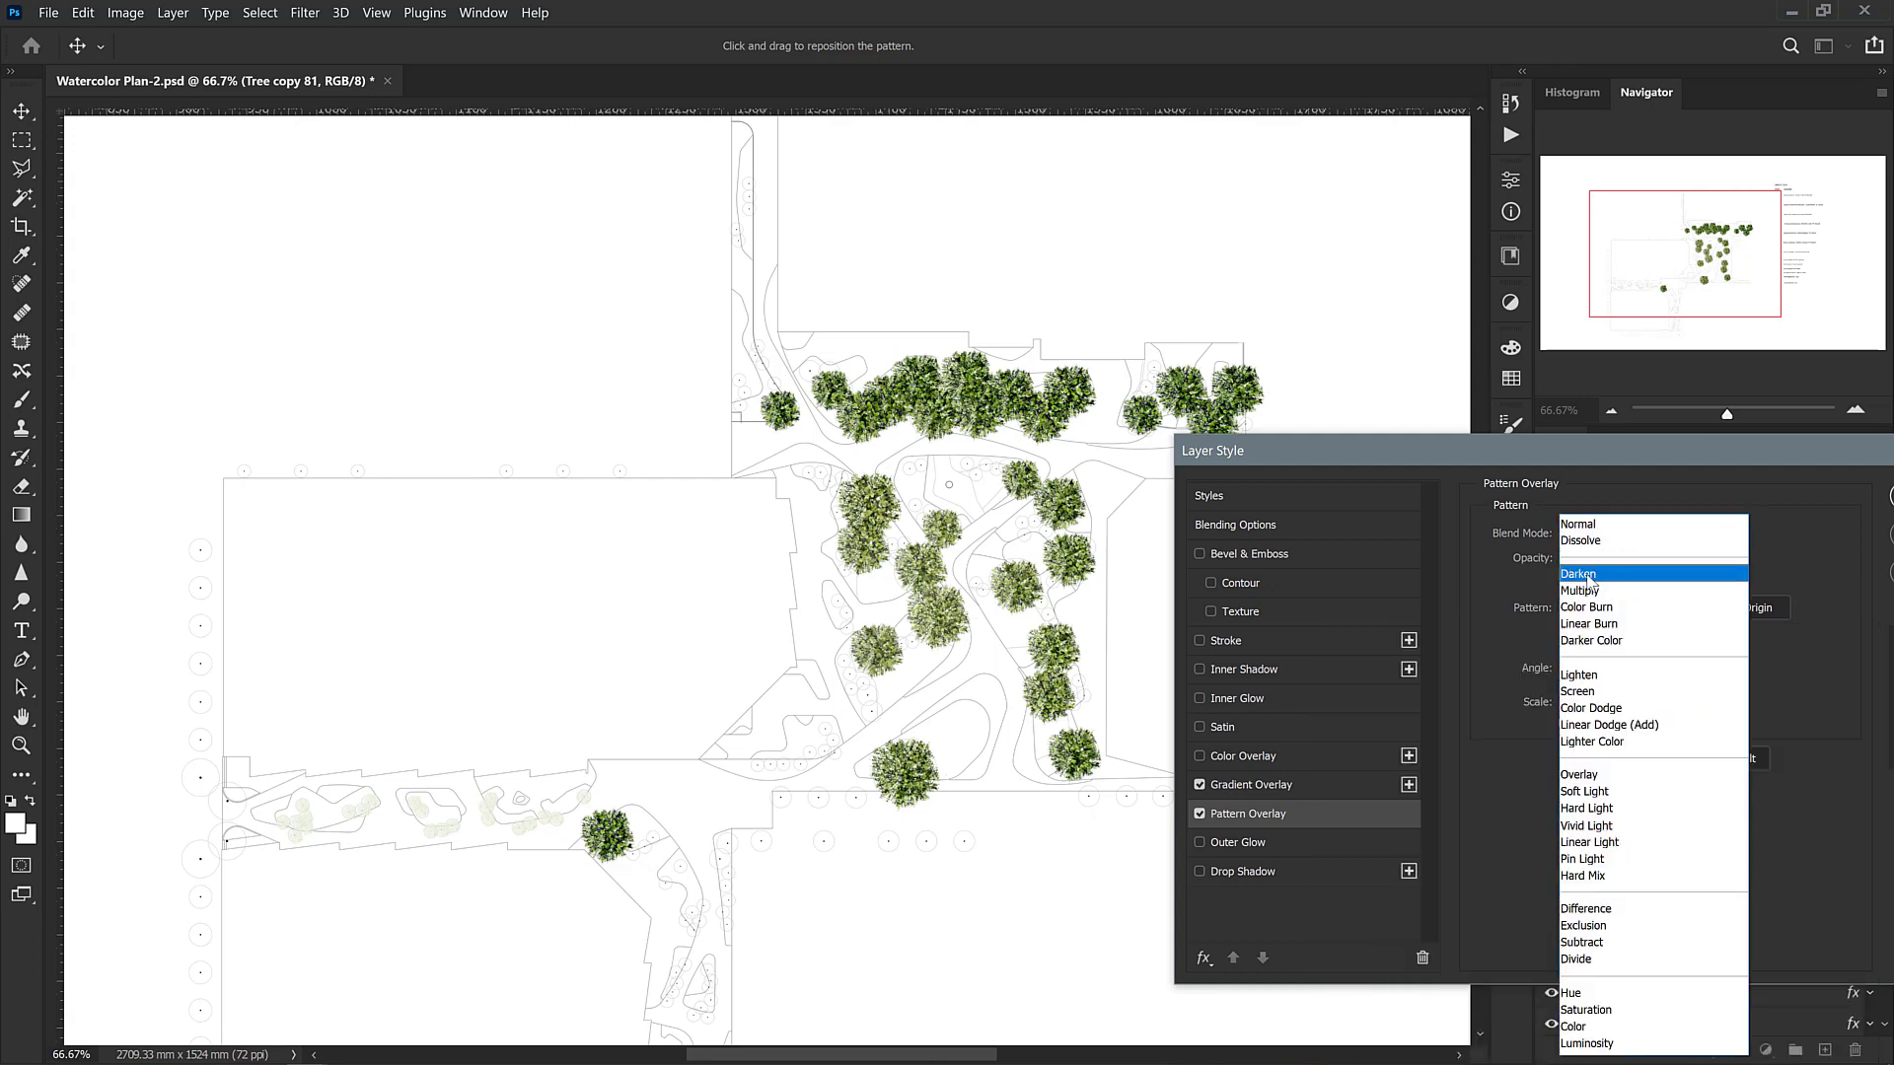
{"action": "left_click", "coordinate": [1584, 777]}
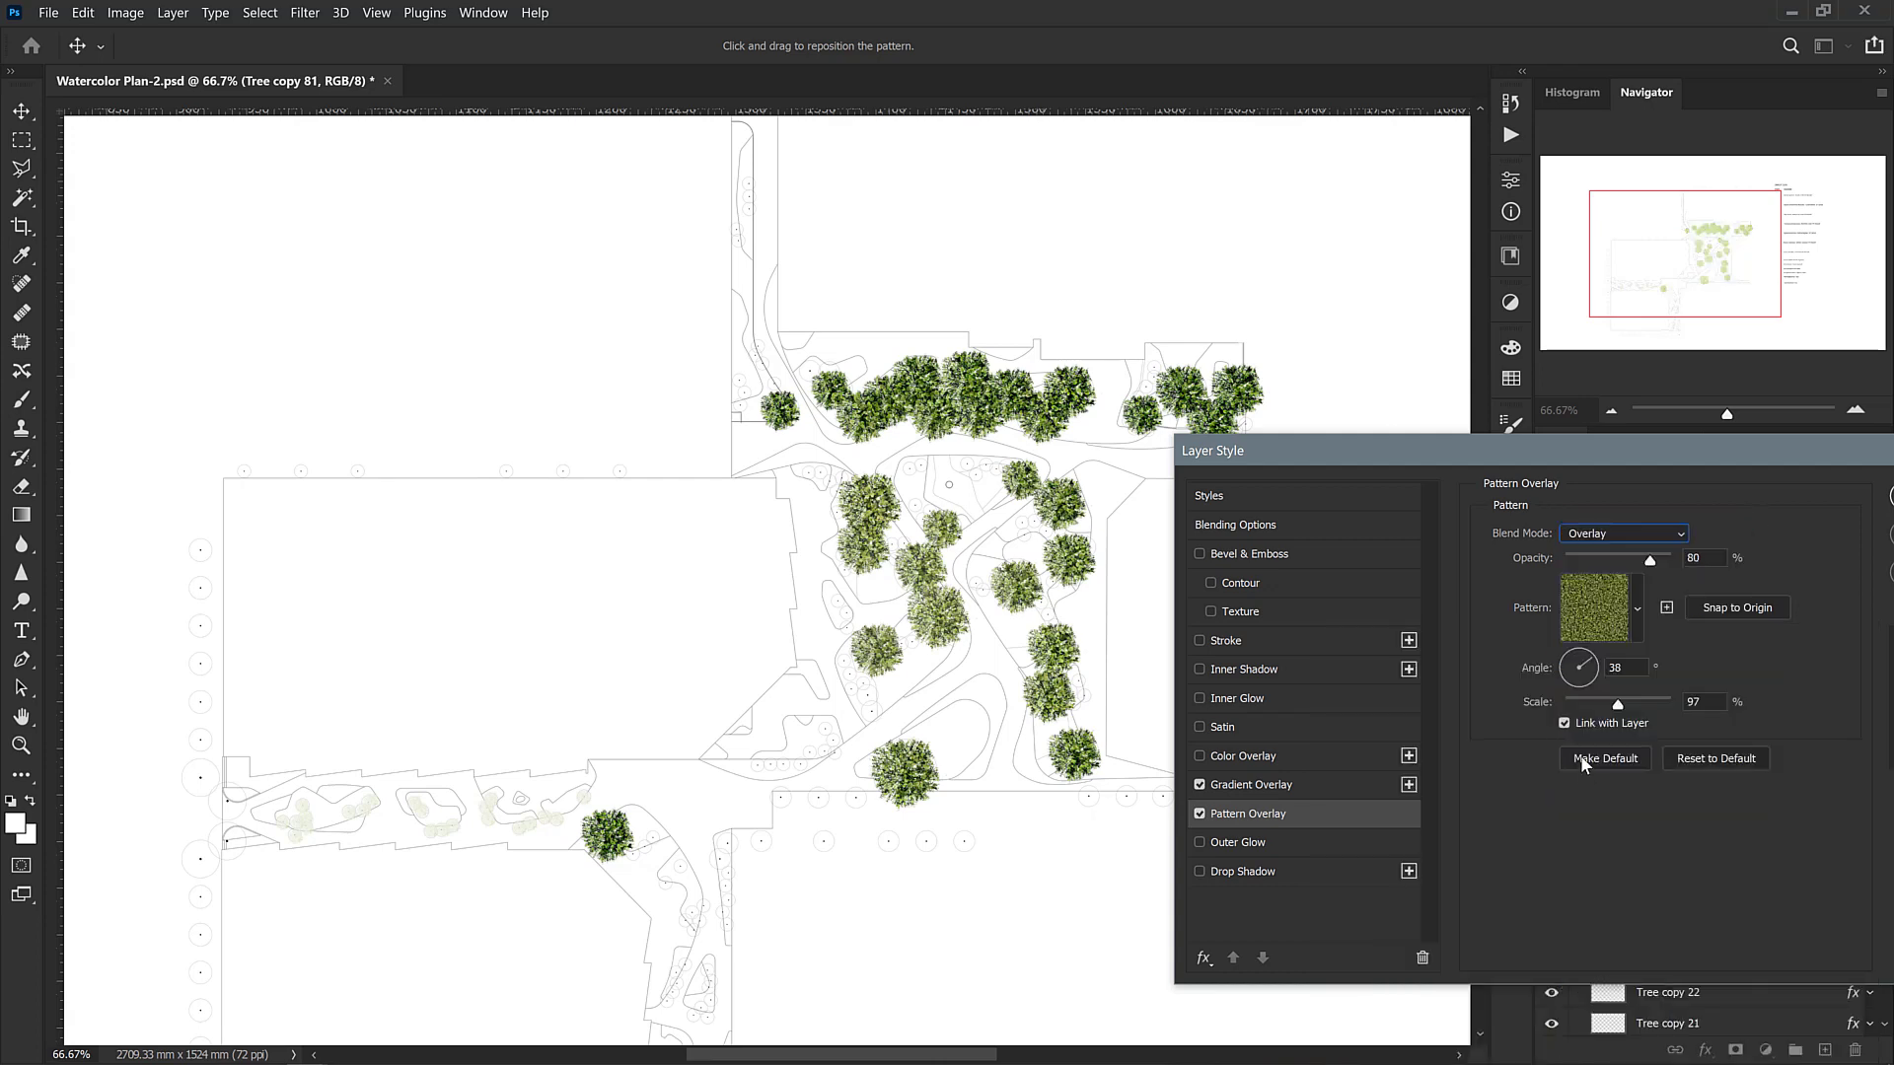
{"action": "left_click", "coordinate": [1618, 556]}
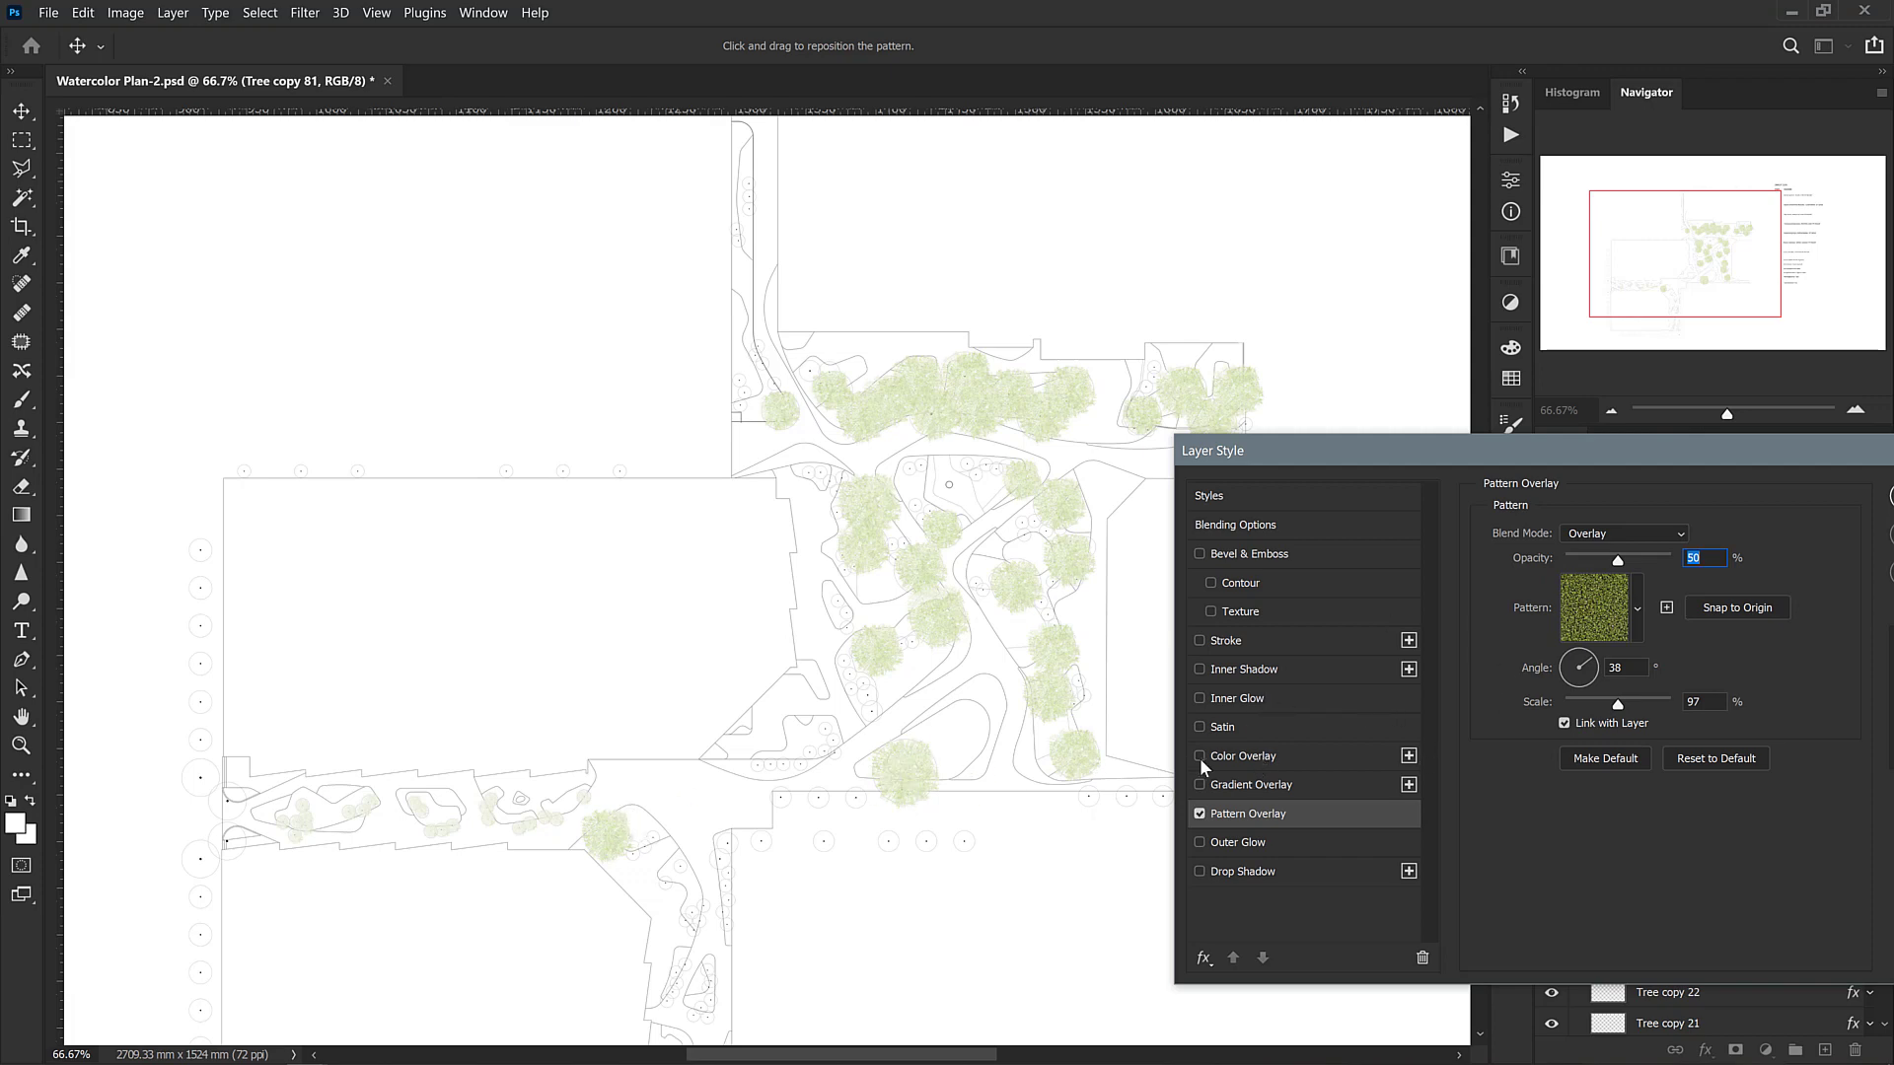
Change the Gradient Overlay to the Black, White preset and add a white color stop at 86%
{"action": "left_click", "coordinate": [1228, 784]}
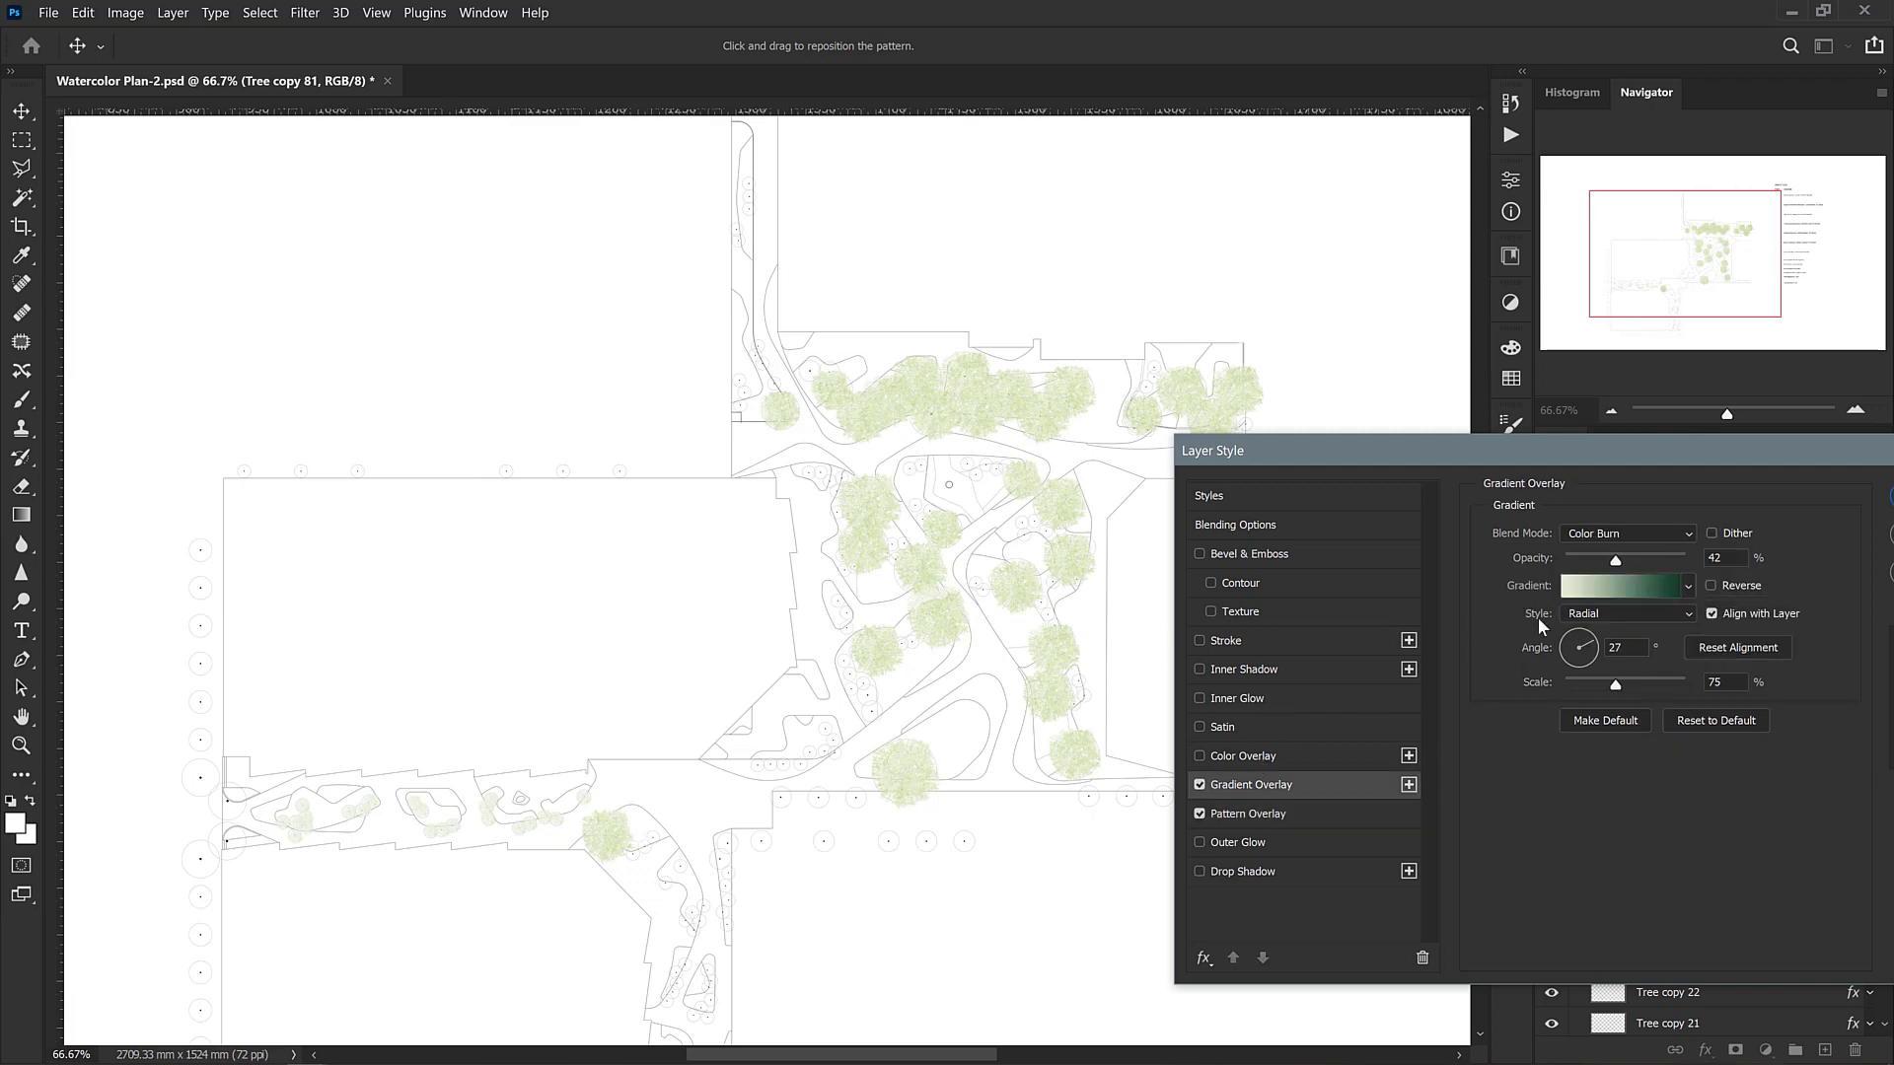
{"action": "left_click", "coordinate": [1667, 586]}
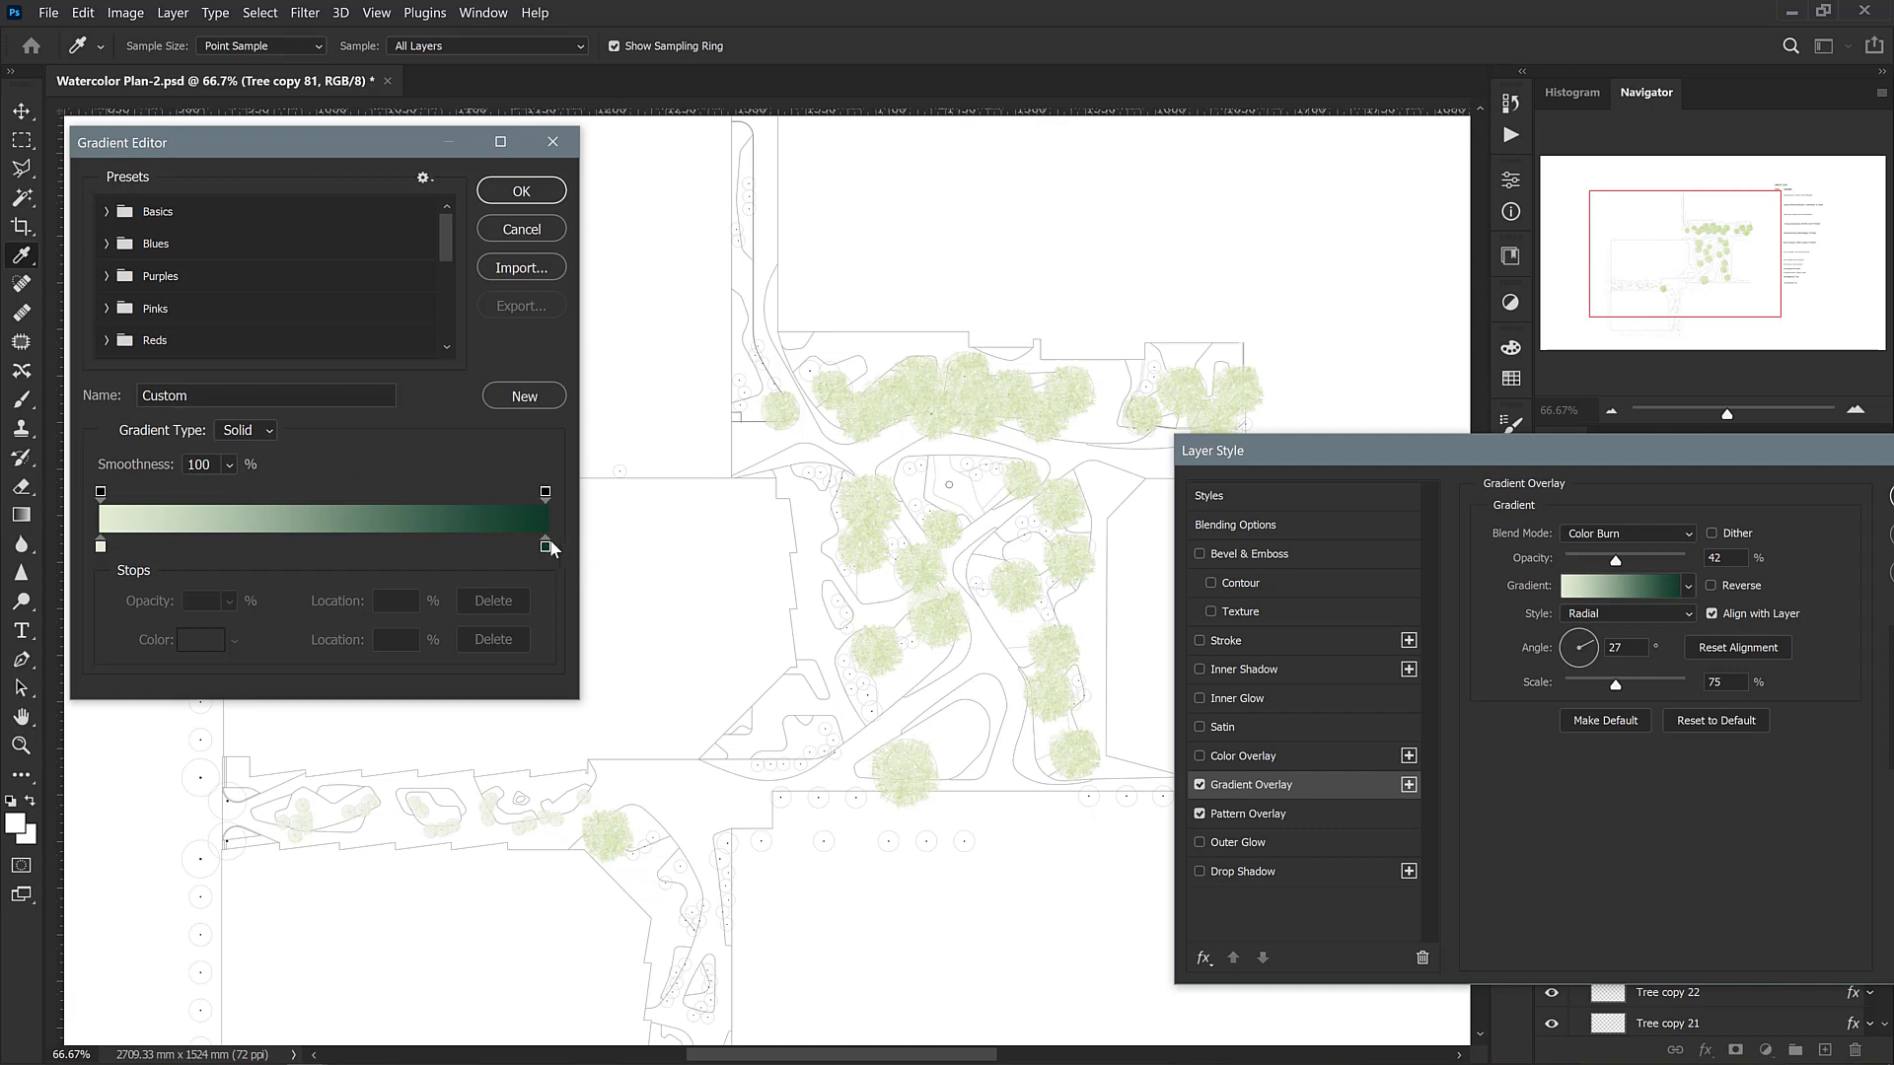
{"action": "left_click", "coordinate": [107, 211]}
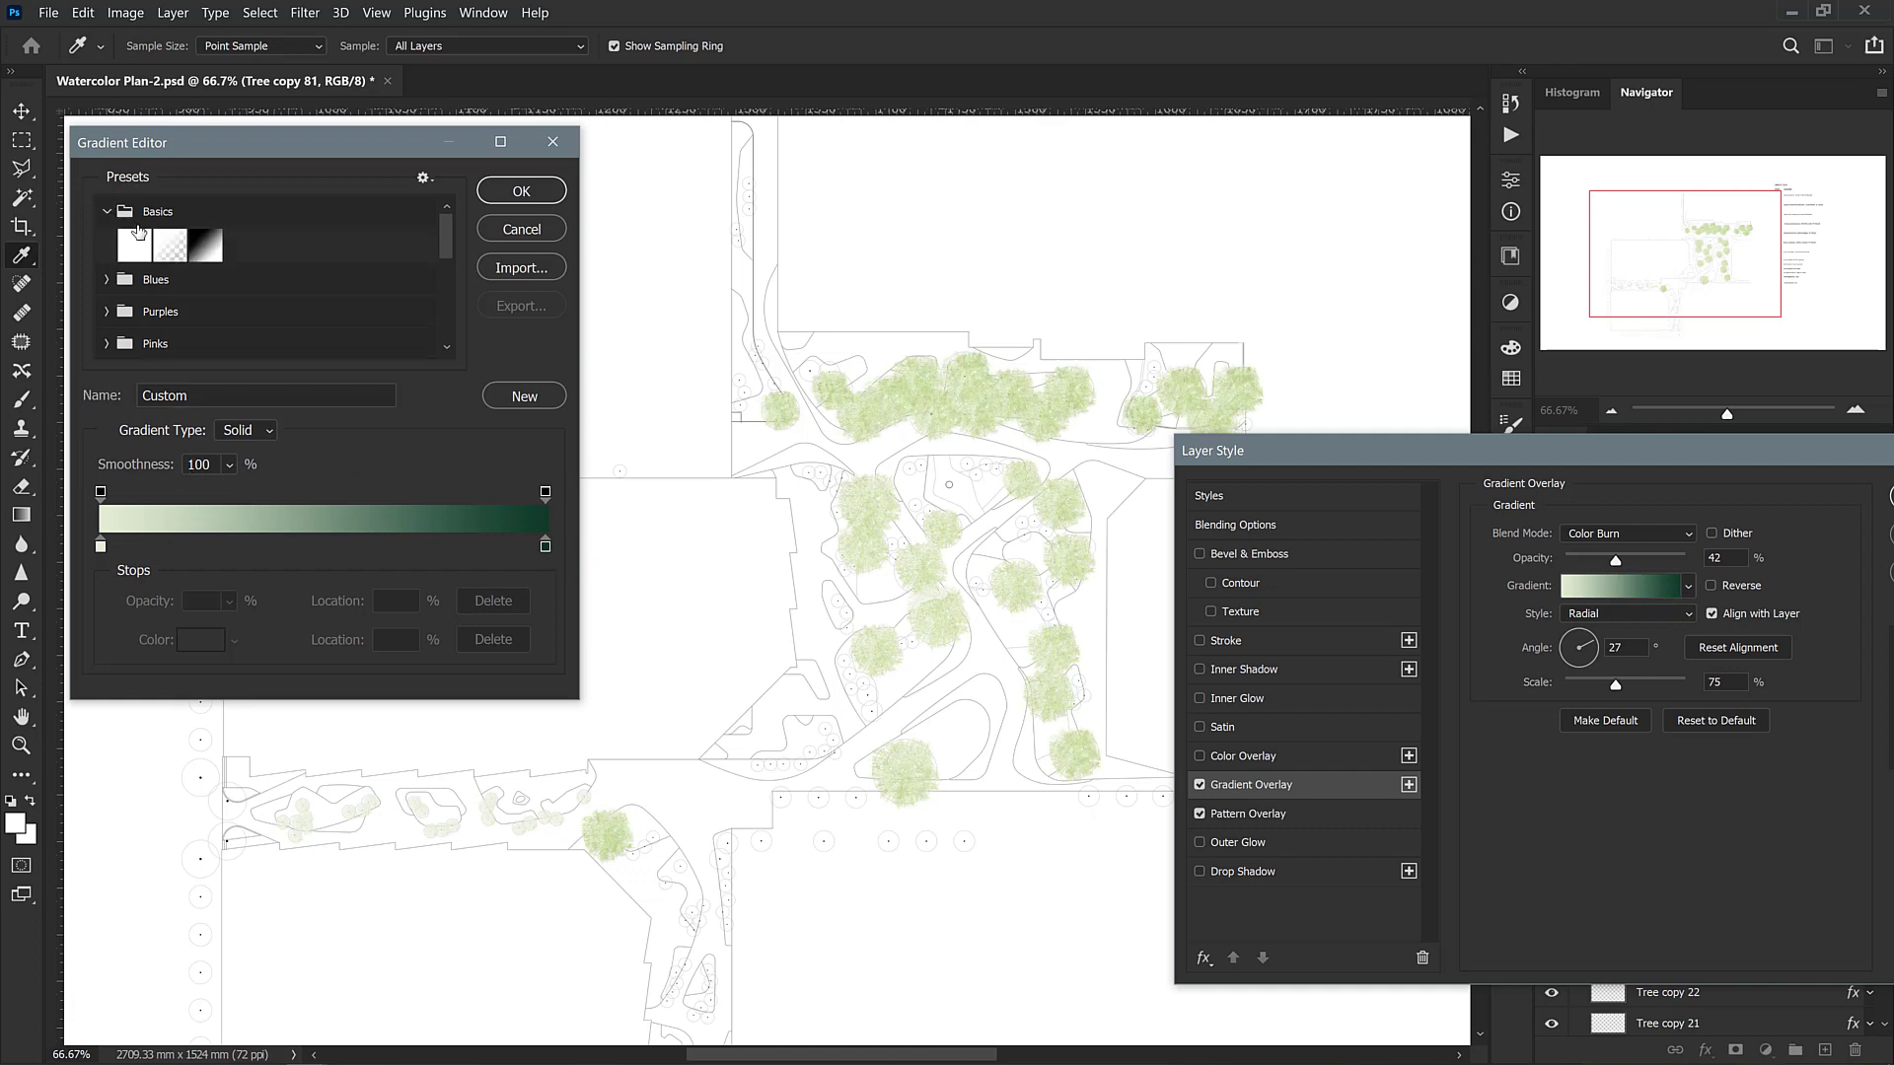
{"action": "left_click", "coordinate": [206, 243]}
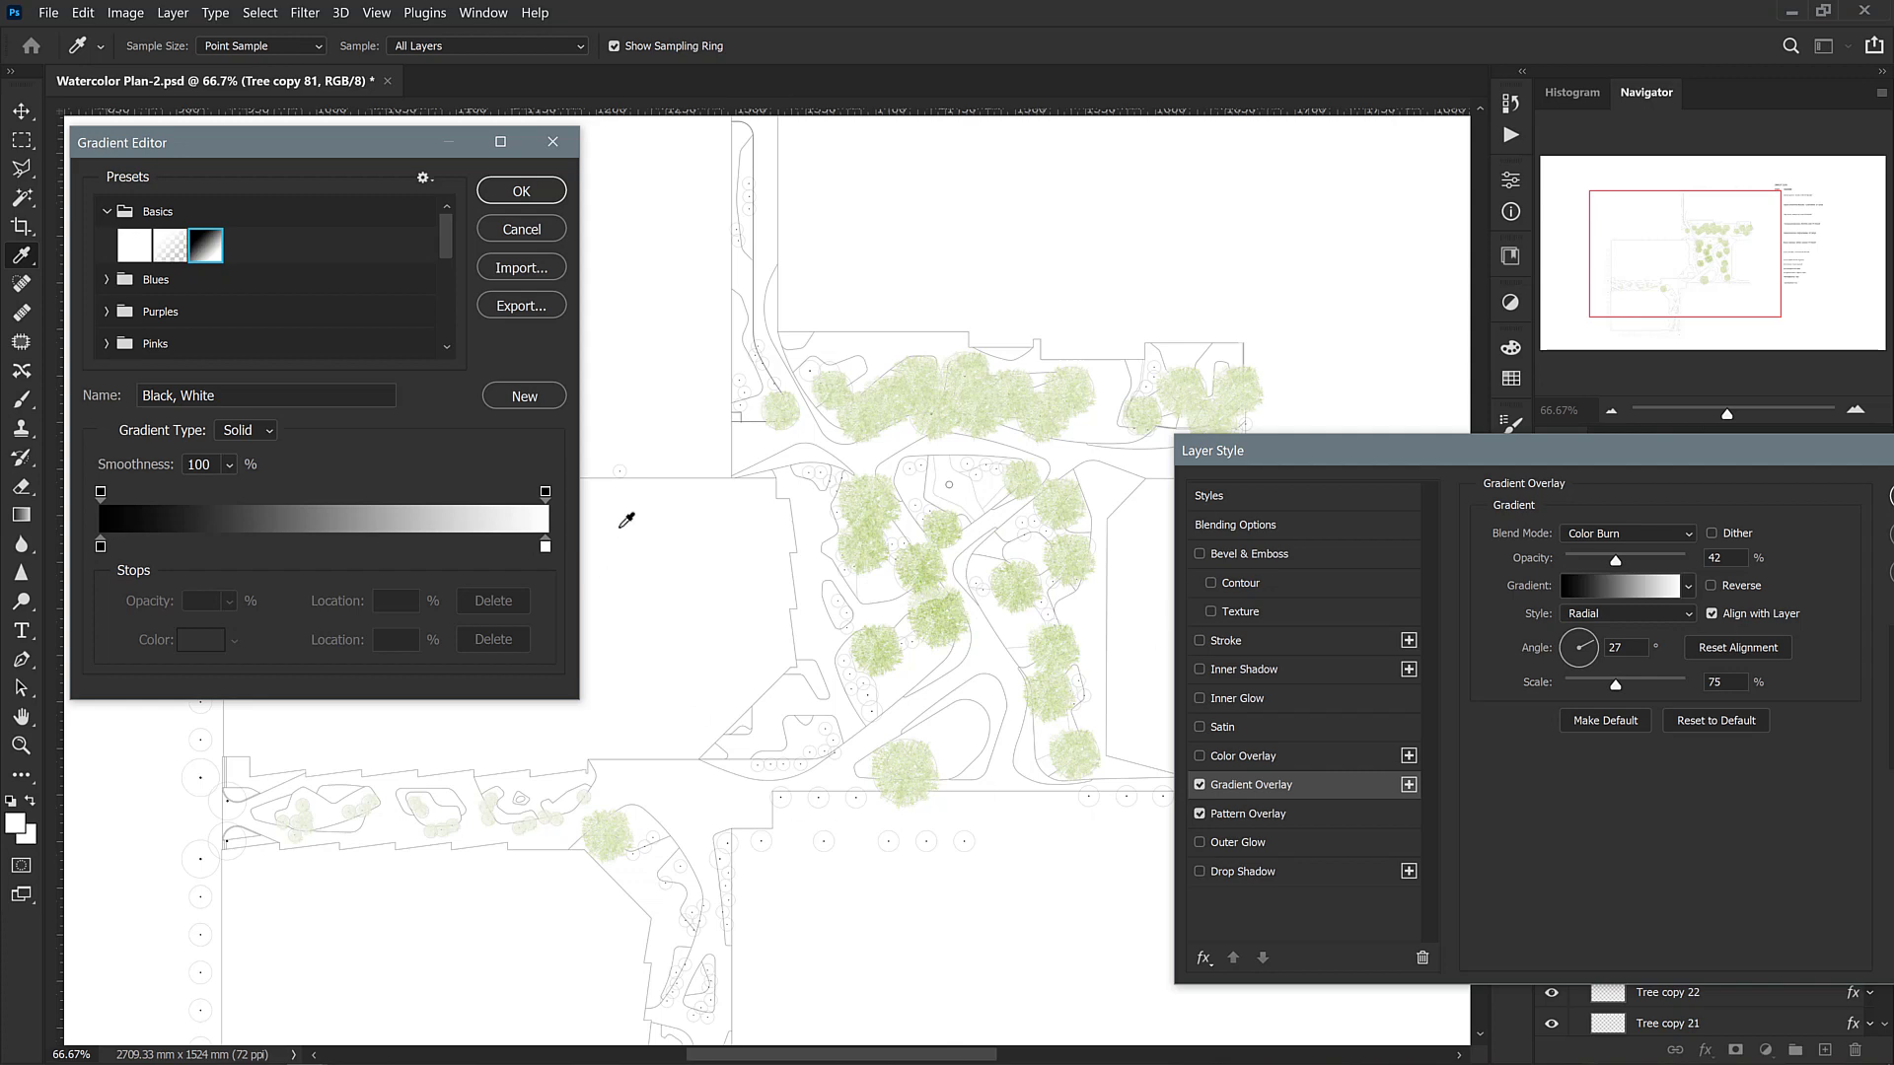
{"action": "left_click", "coordinate": [116, 550]}
{"action": "left_click_drag", "start_coordinate": [328, 537], "coordinate": [343, 538]}
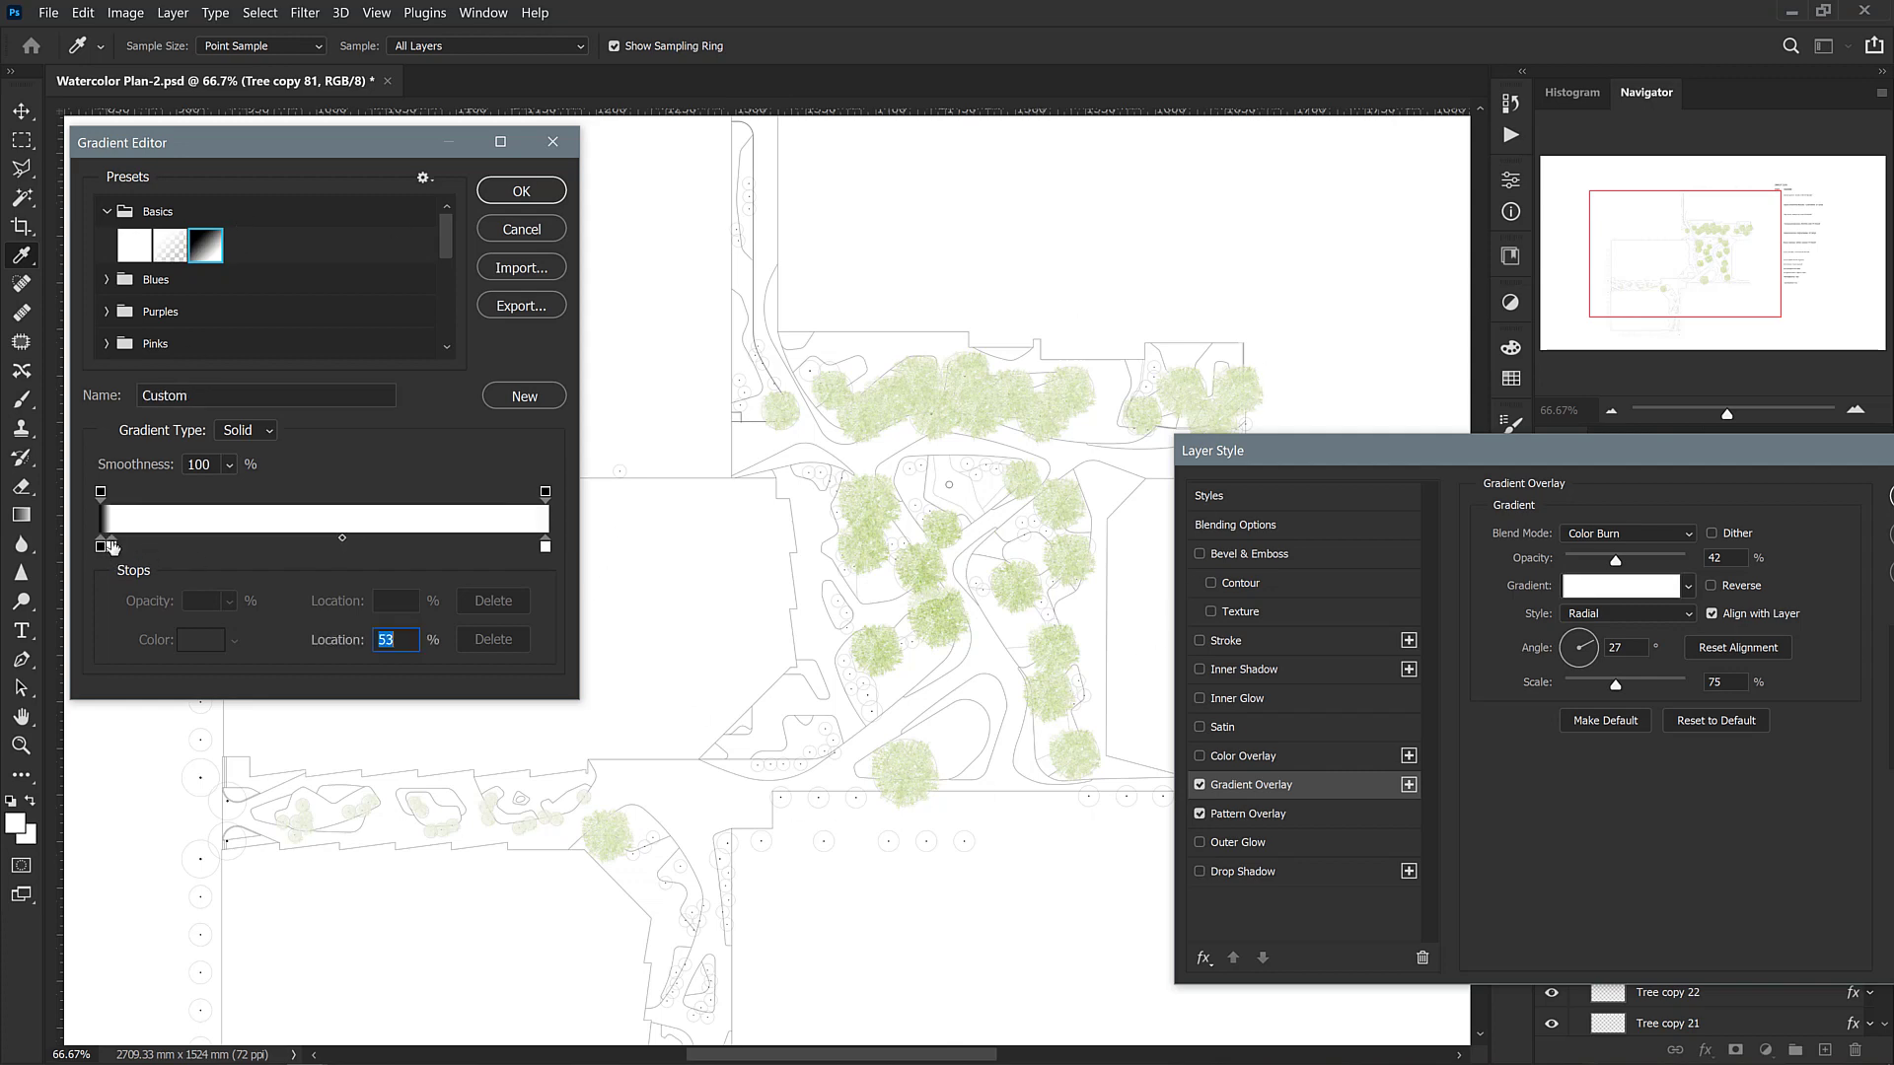
{"action": "left_click_drag", "start_coordinate": [113, 546], "coordinate": [494, 549]}
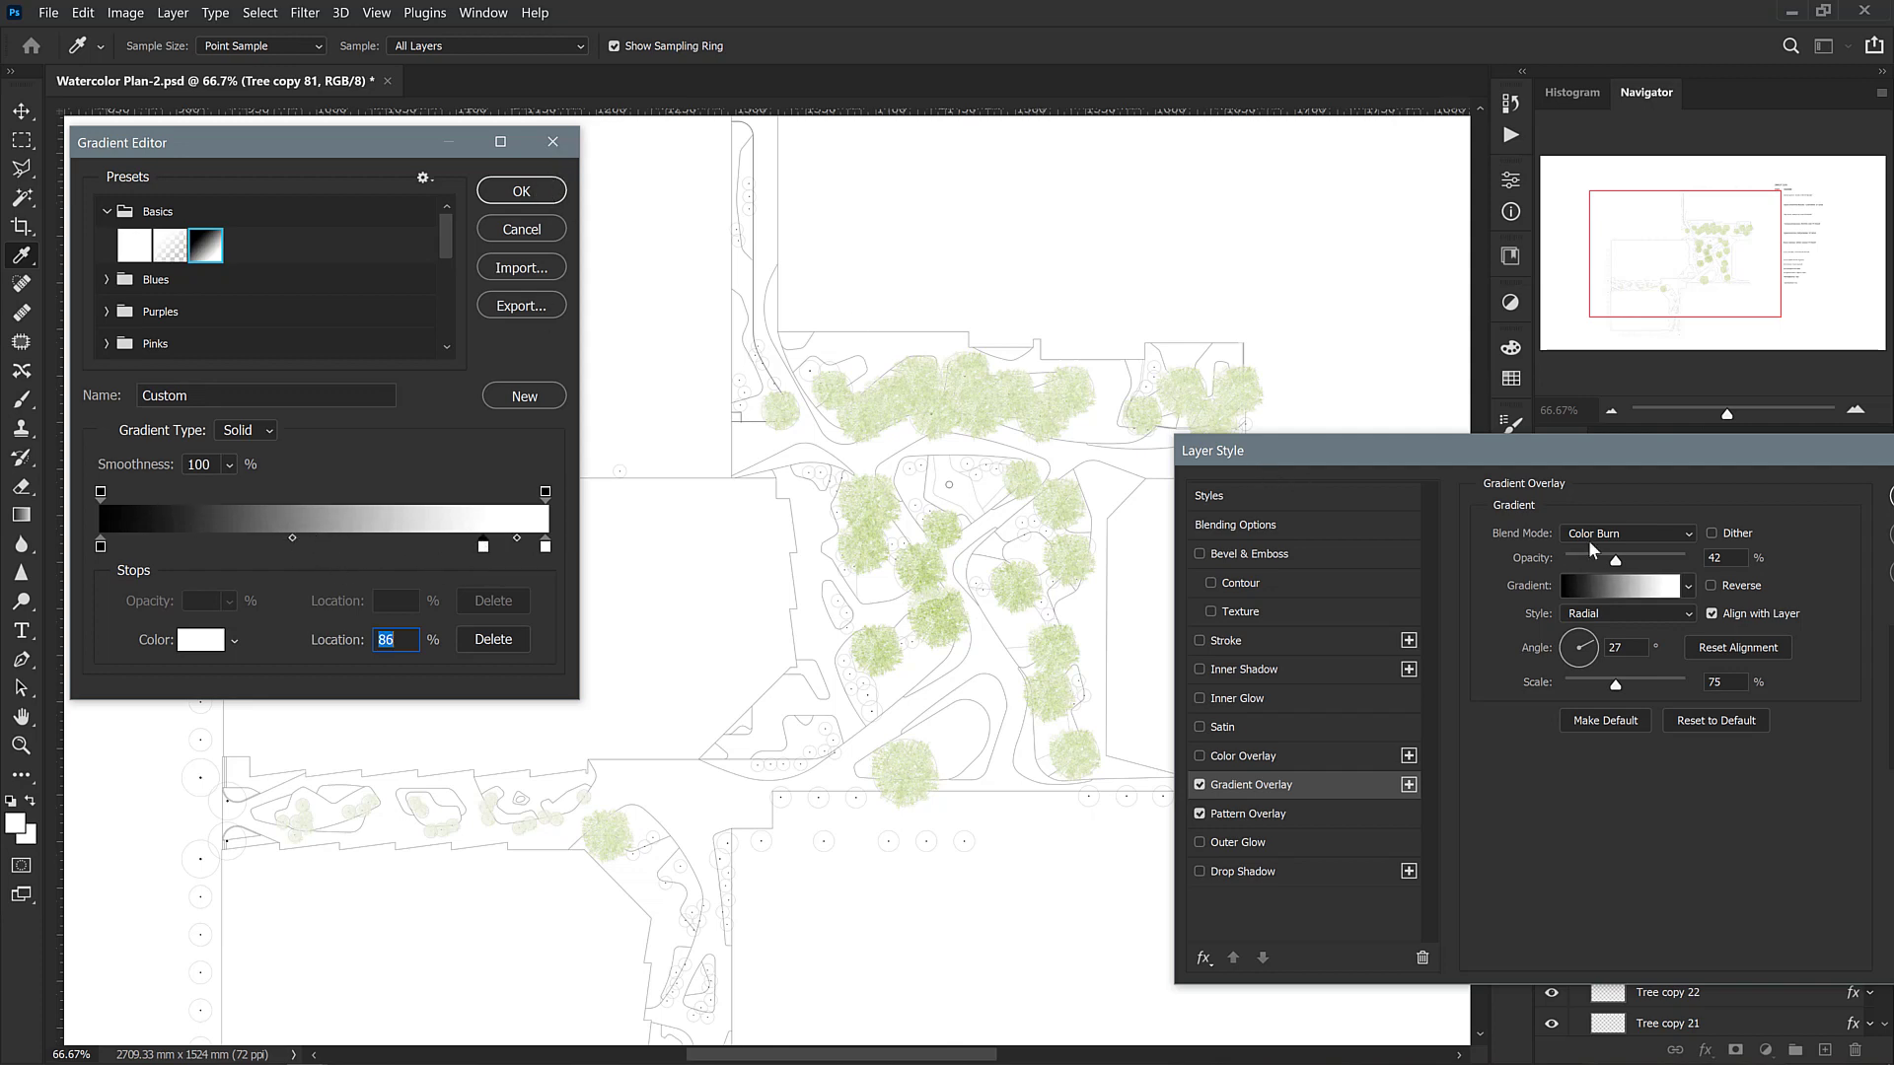
{"action": "key", "text": "Return"}
Set the Gradient Overlay's opacity to 51% and apply the layer style to Tree copy 81
{"action": "left_click_drag", "start_coordinate": [1609, 467], "coordinate": [1434, 431]}
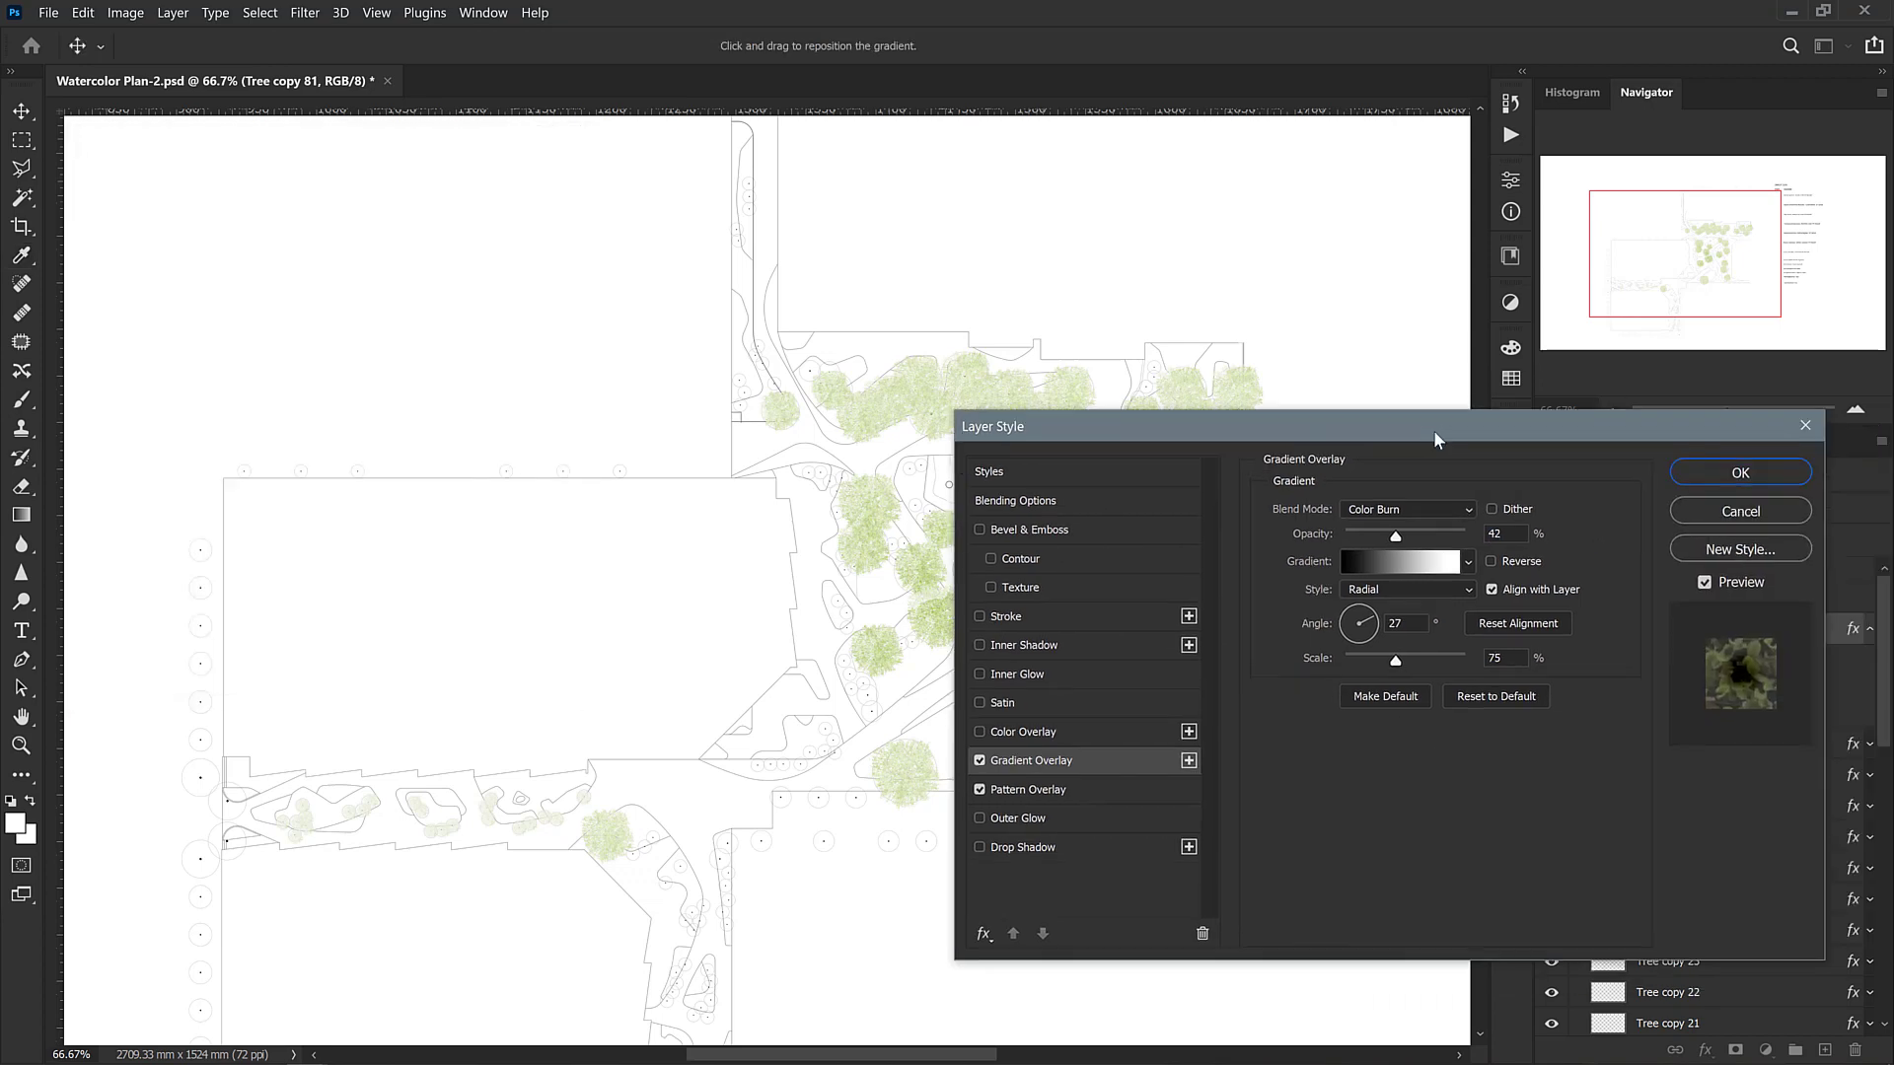
{"action": "left_click", "coordinate": [1408, 535]}
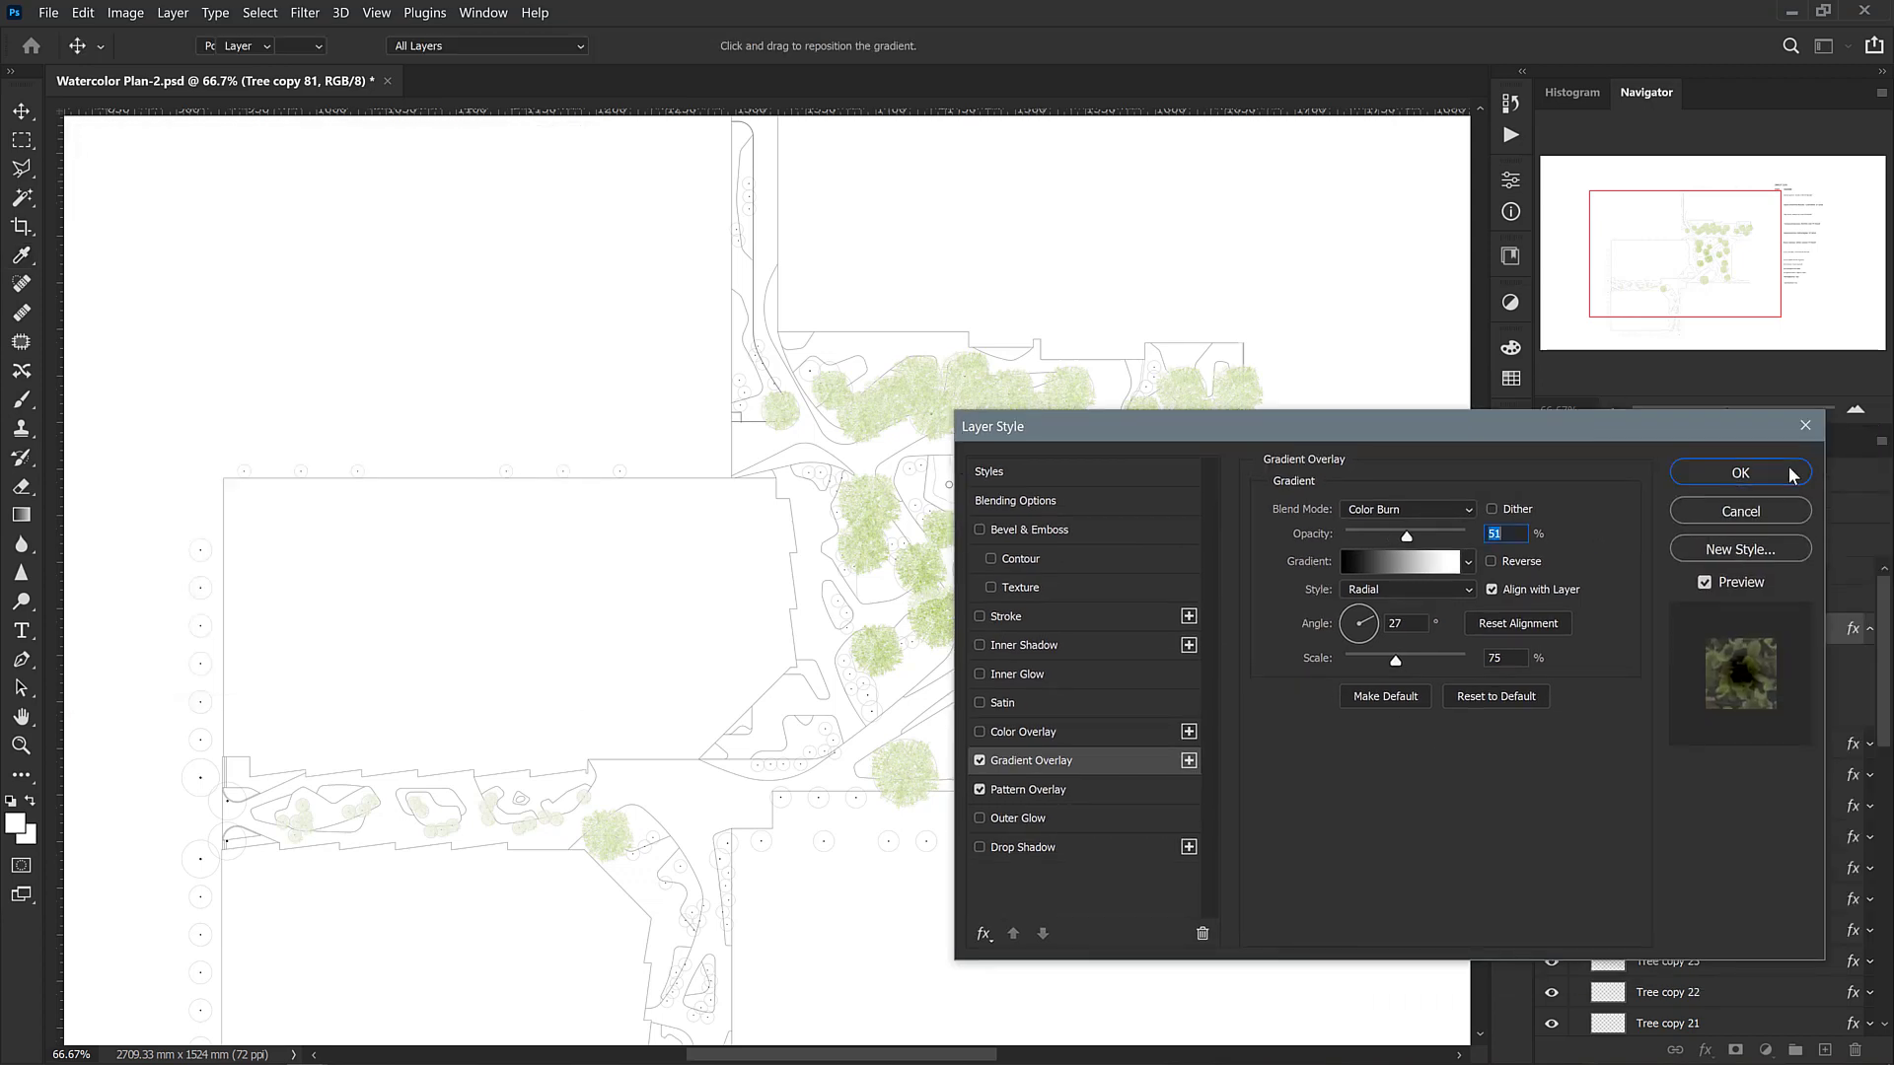
{"action": "left_click", "coordinate": [1792, 474]}
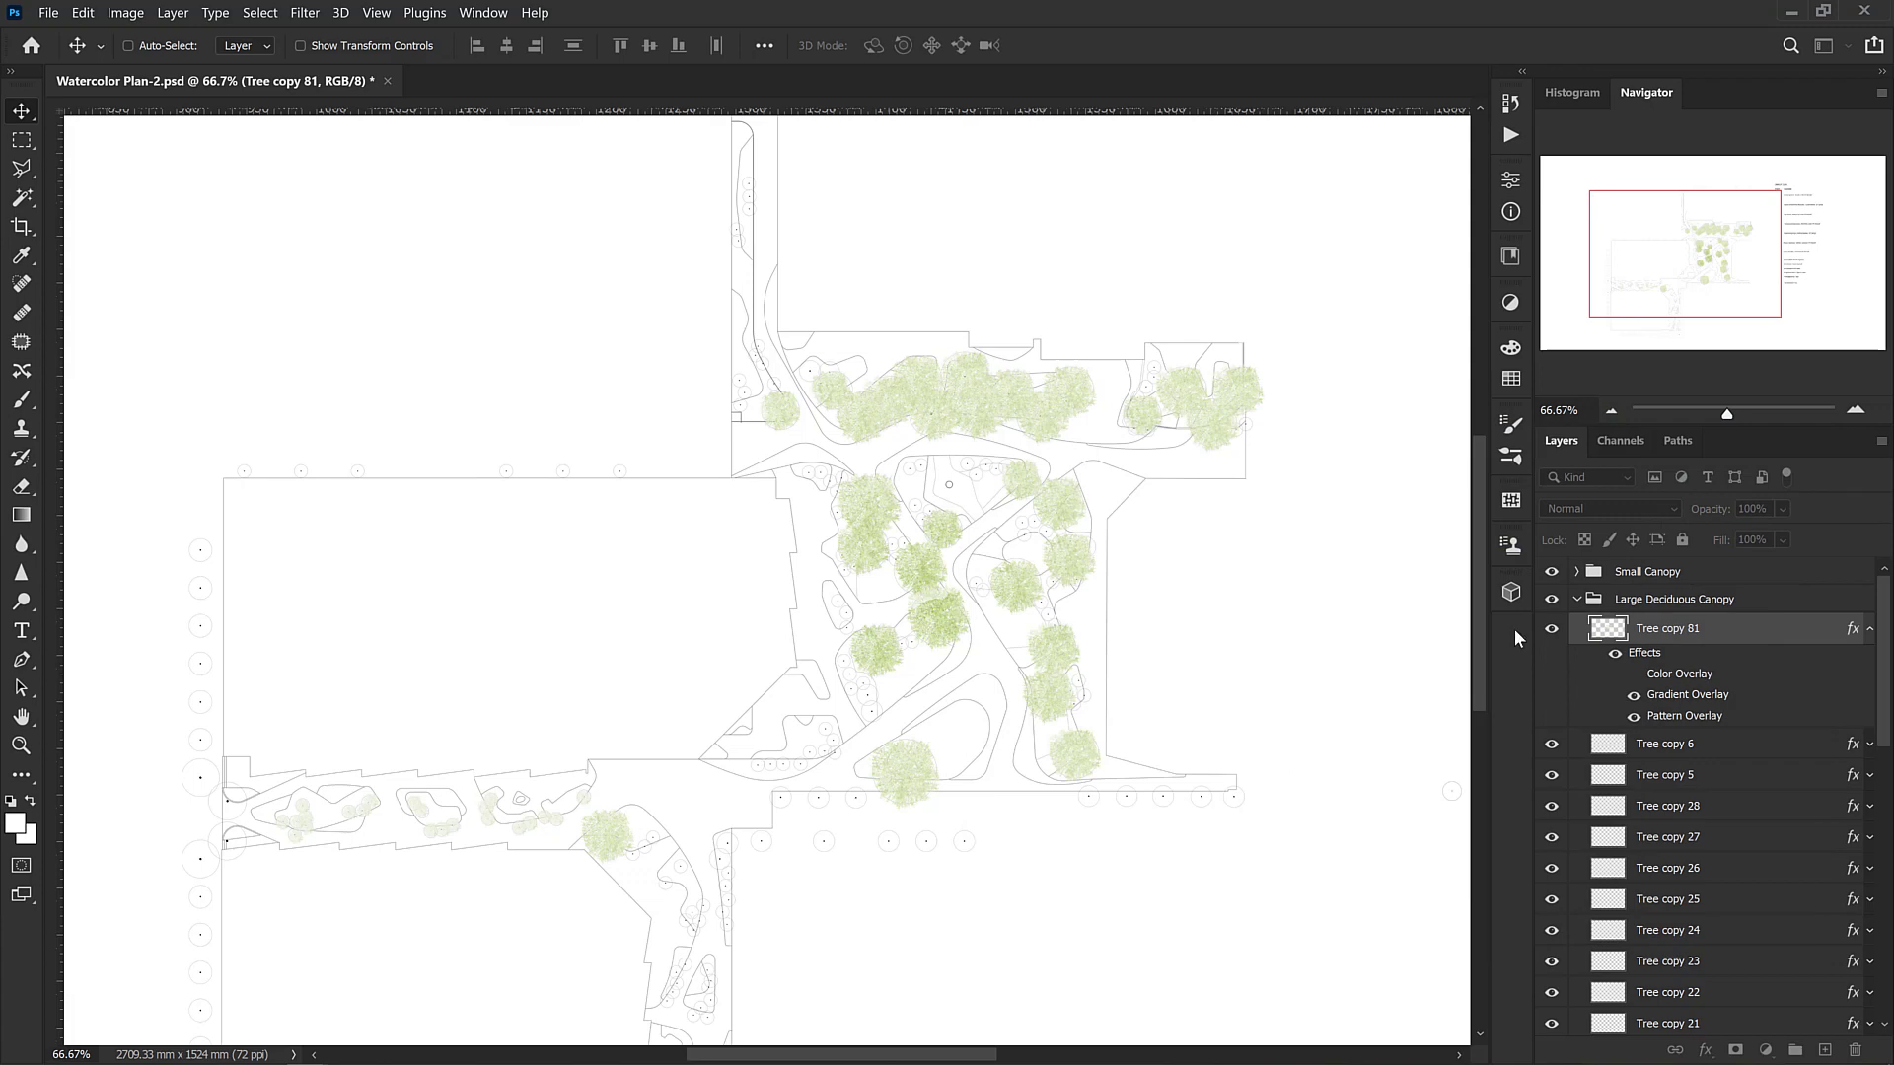
Compare the canopy with and without the Tree copy 81 layer, and set the layer's blend mode to Multiply
{"action": "left_click", "coordinate": [1869, 632]}
{"action": "left_click", "coordinate": [1550, 629]}
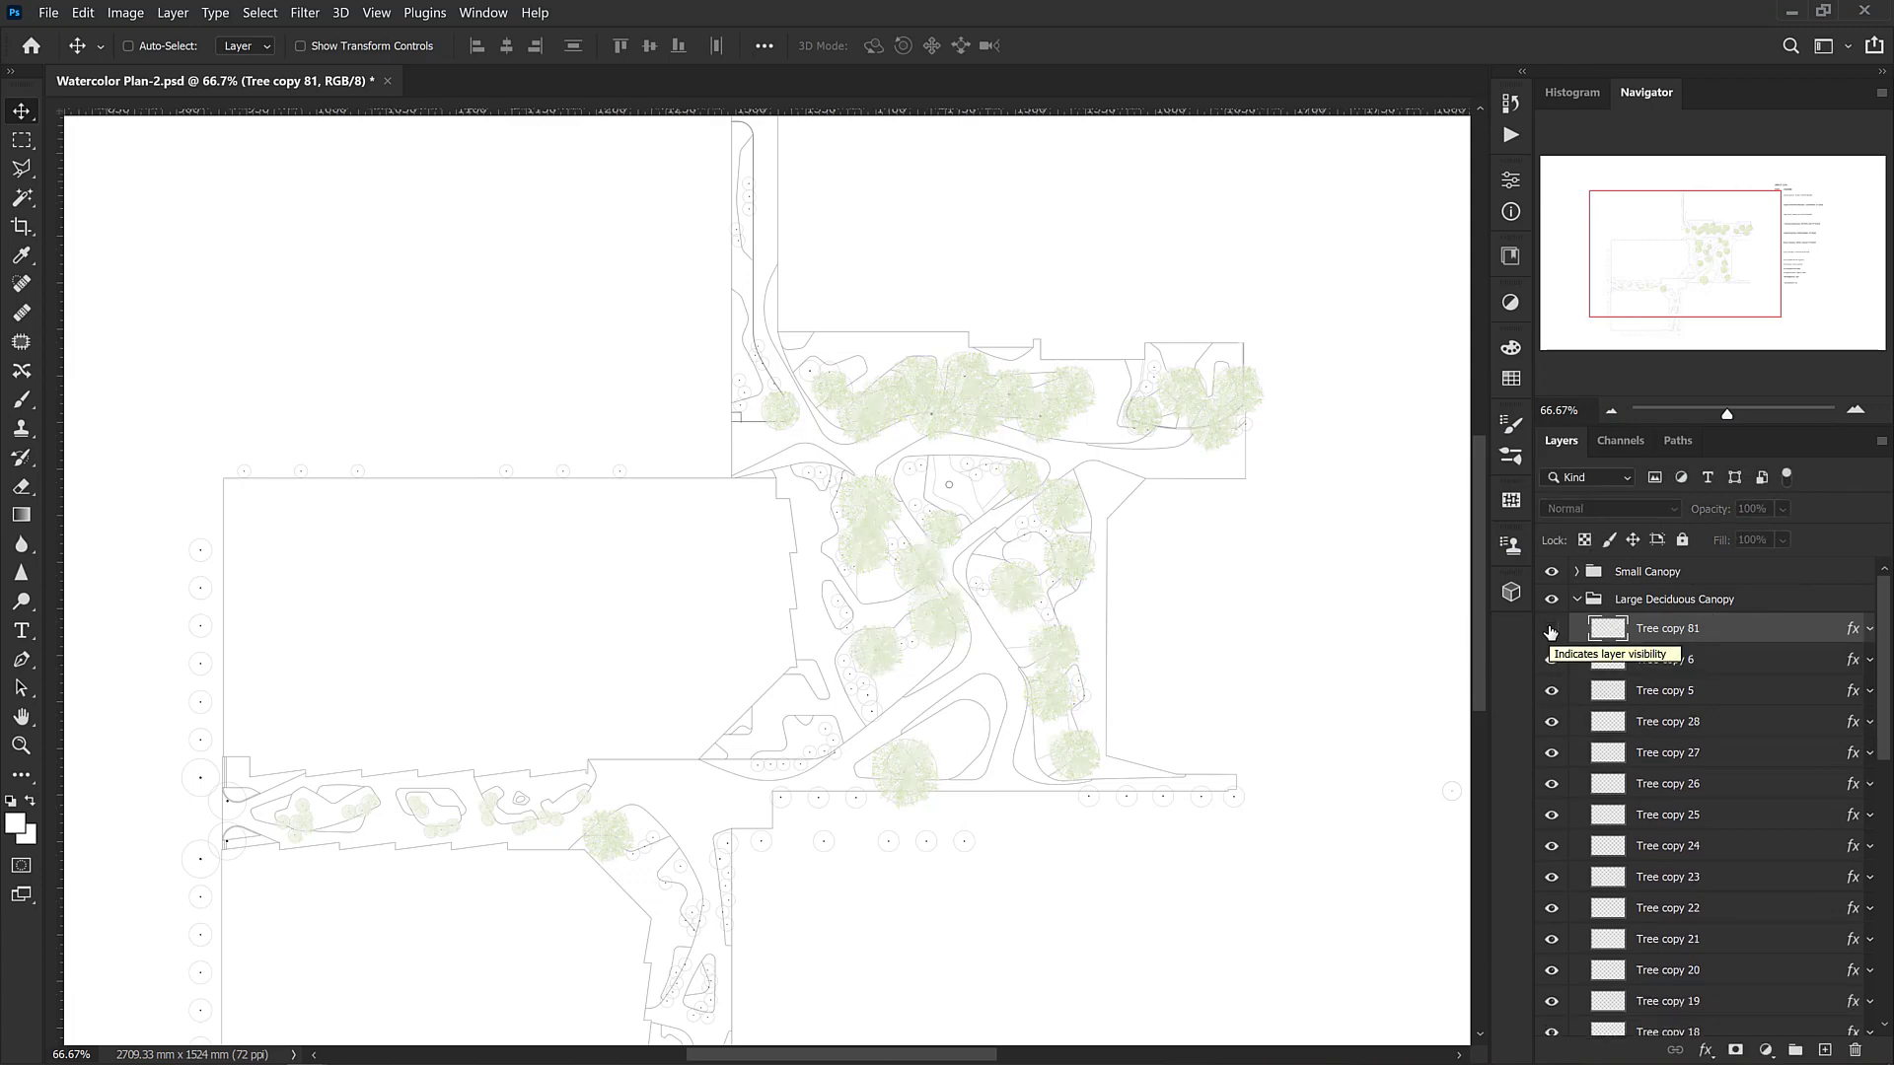
{"action": "left_click", "coordinate": [1551, 629]}
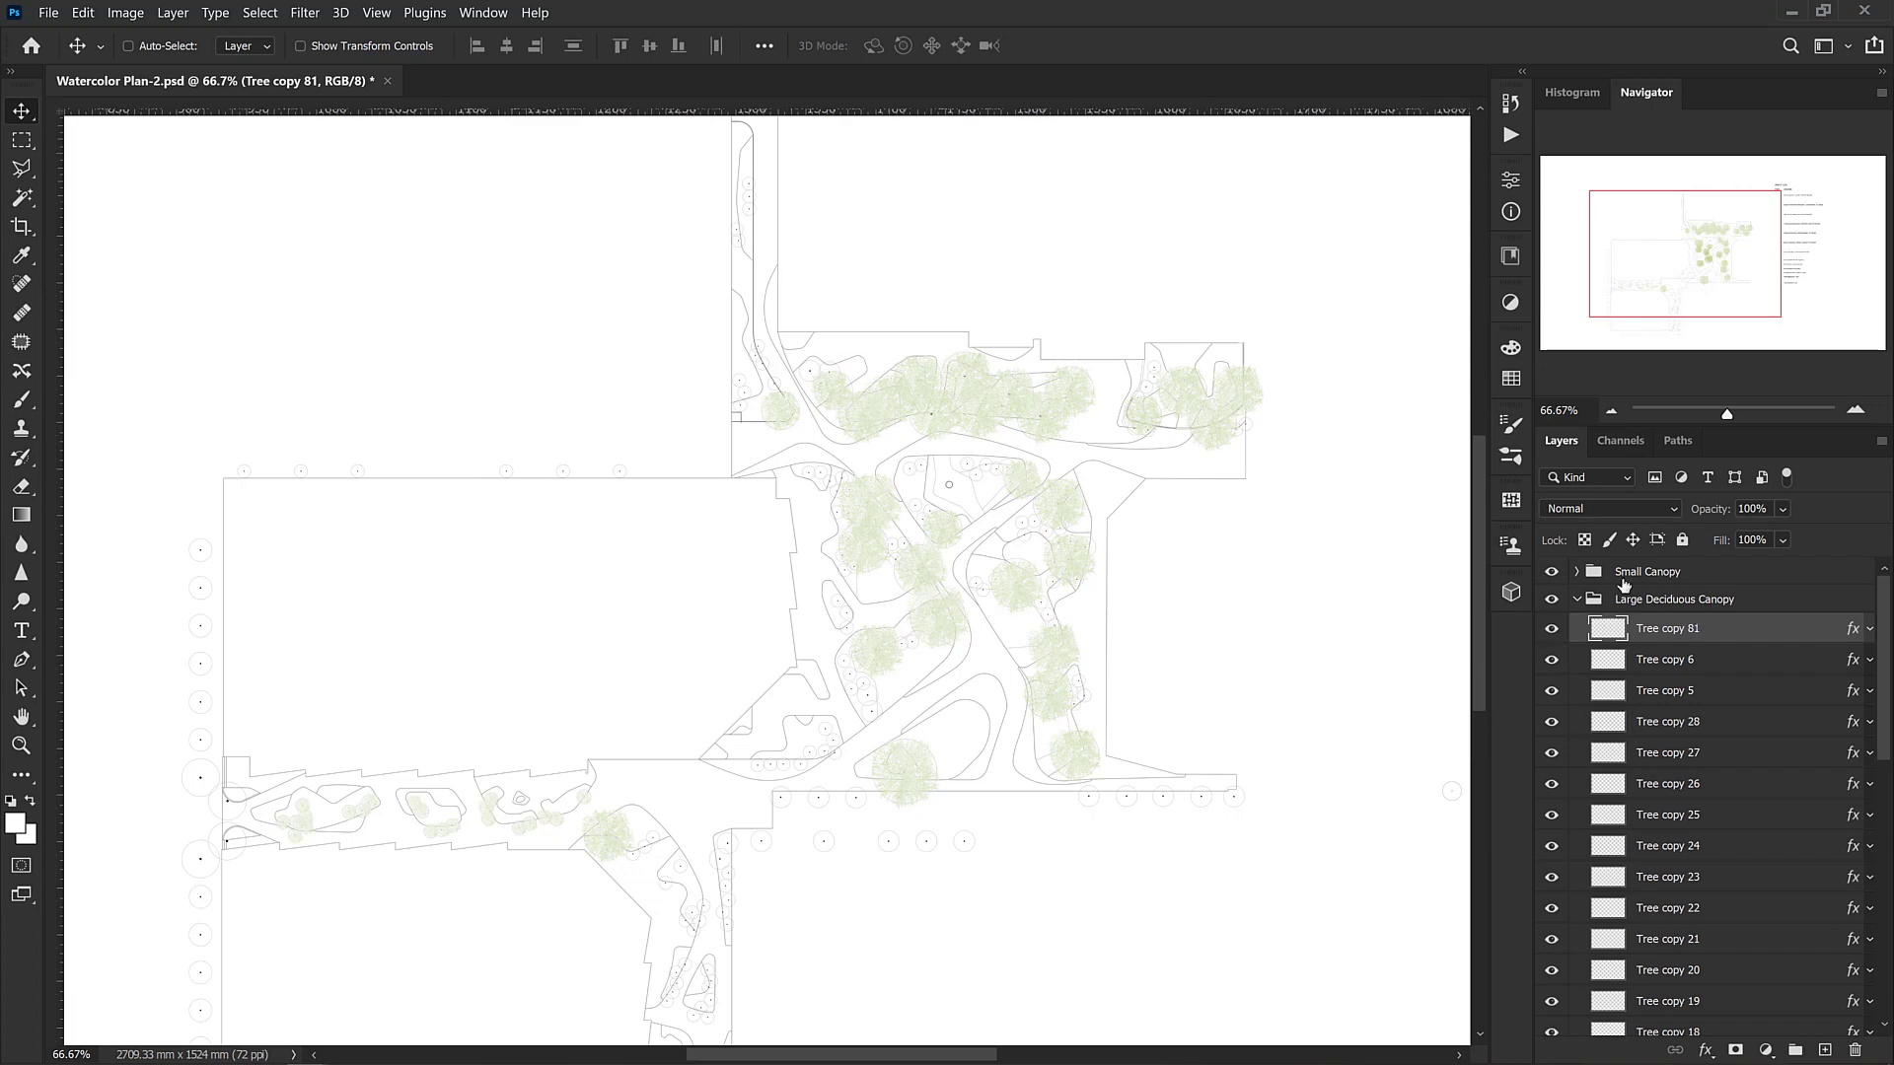
{"action": "left_click", "coordinate": [1600, 507]}
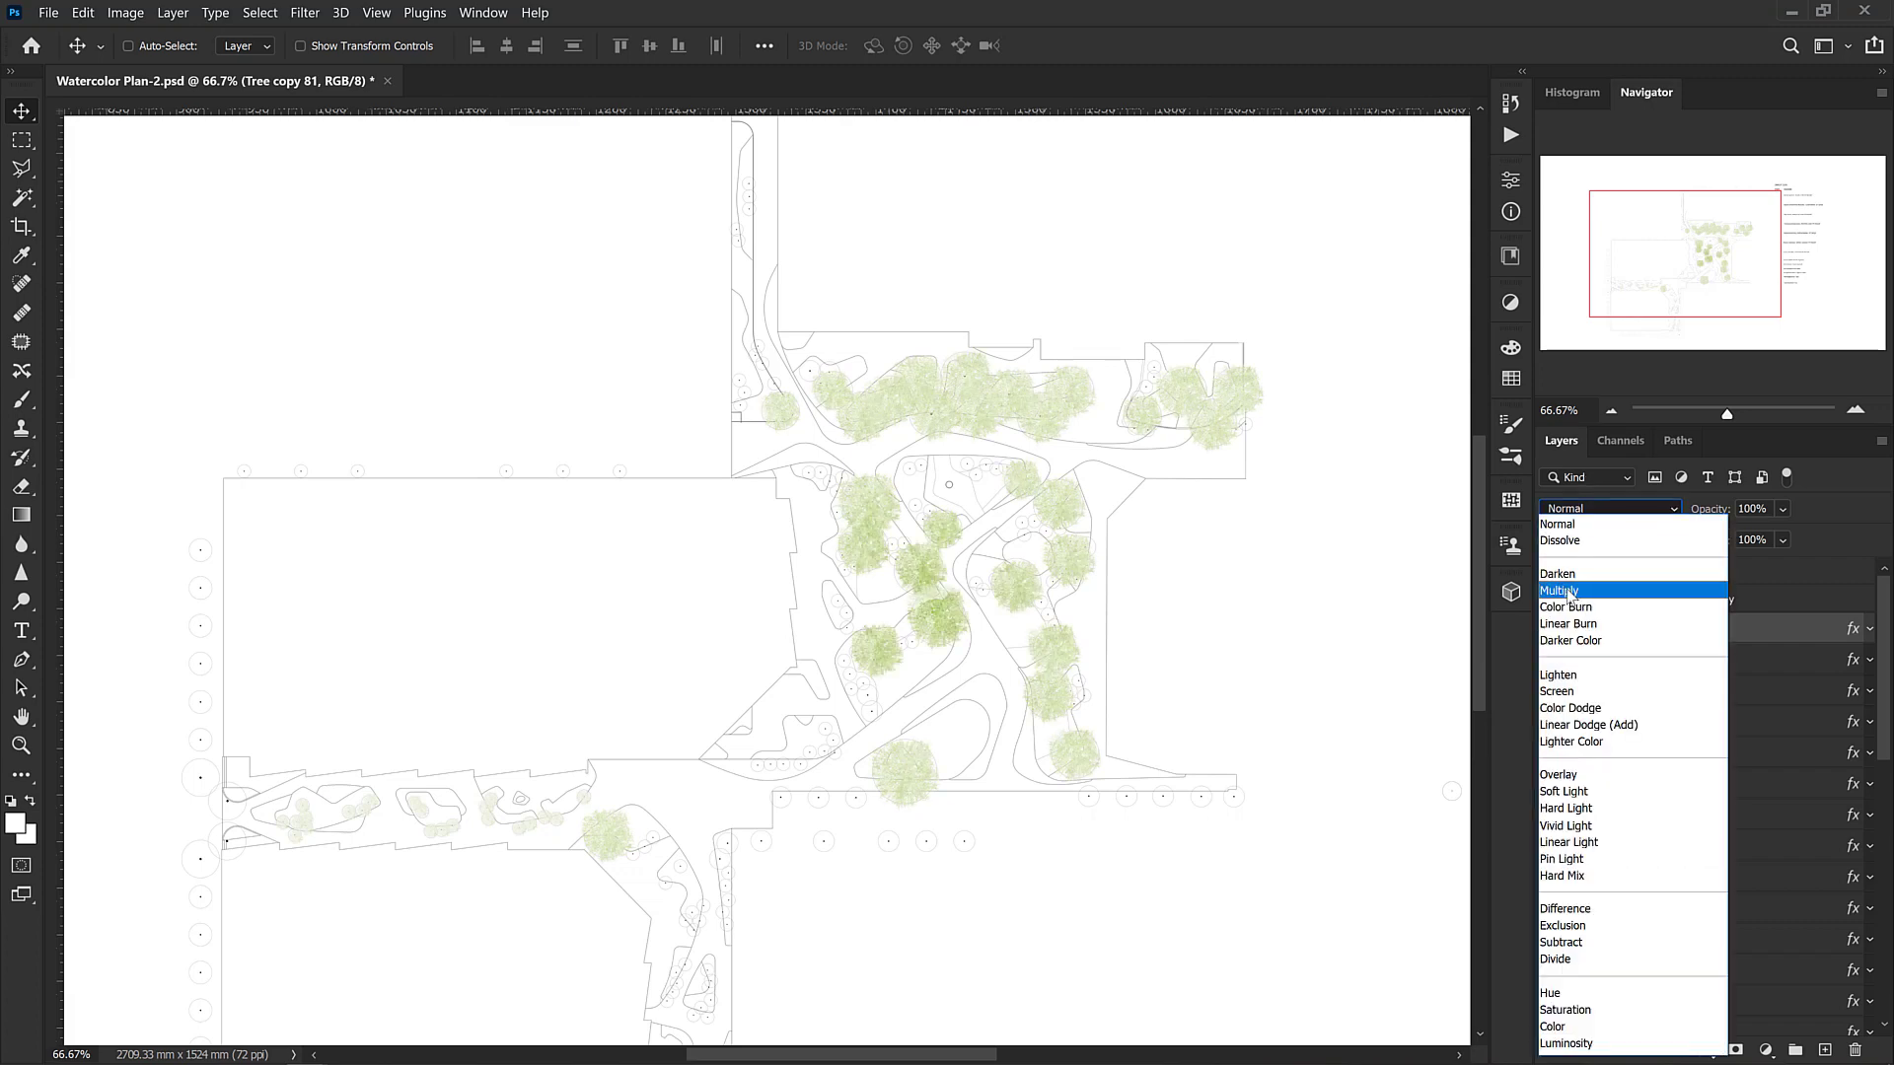
{"action": "left_click", "coordinate": [1570, 595]}
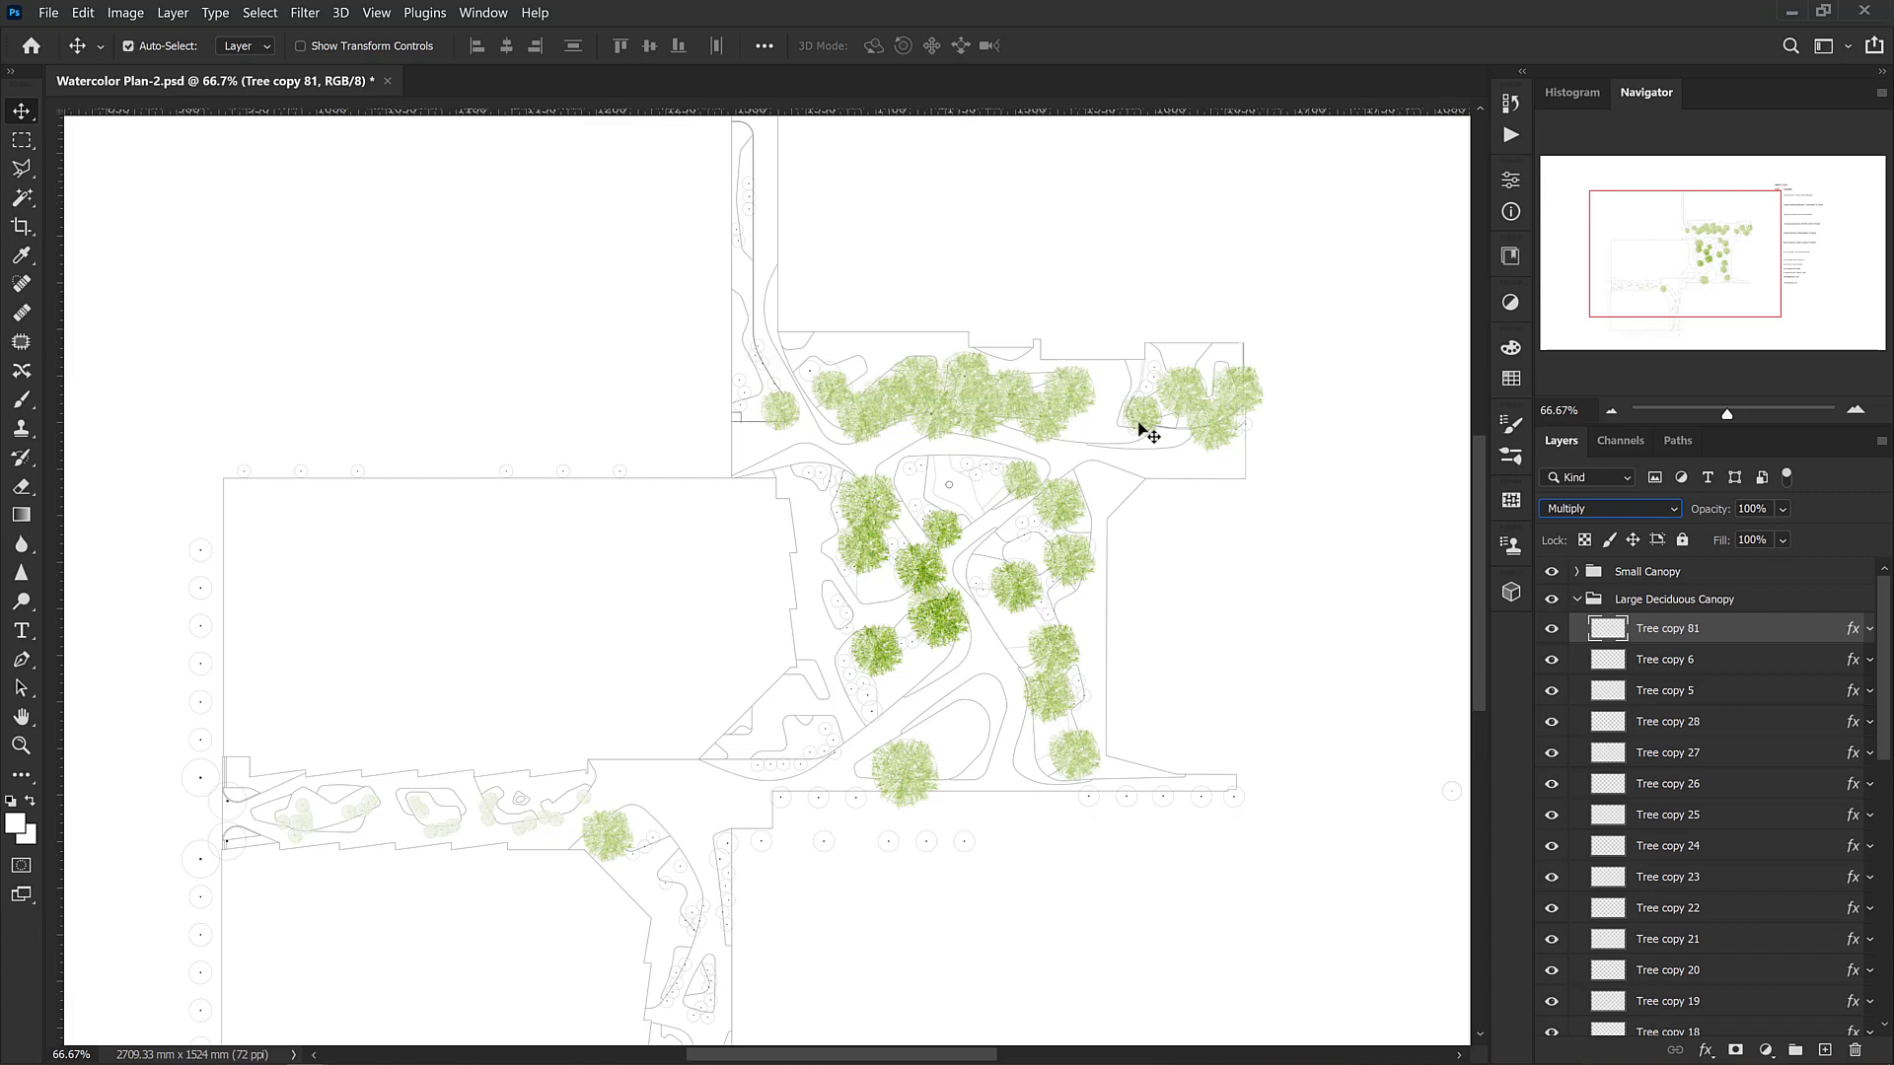
Set the Tree copy 81 layer's opacity to 75%
{"action": "key", "text": "ctrl+minus"}
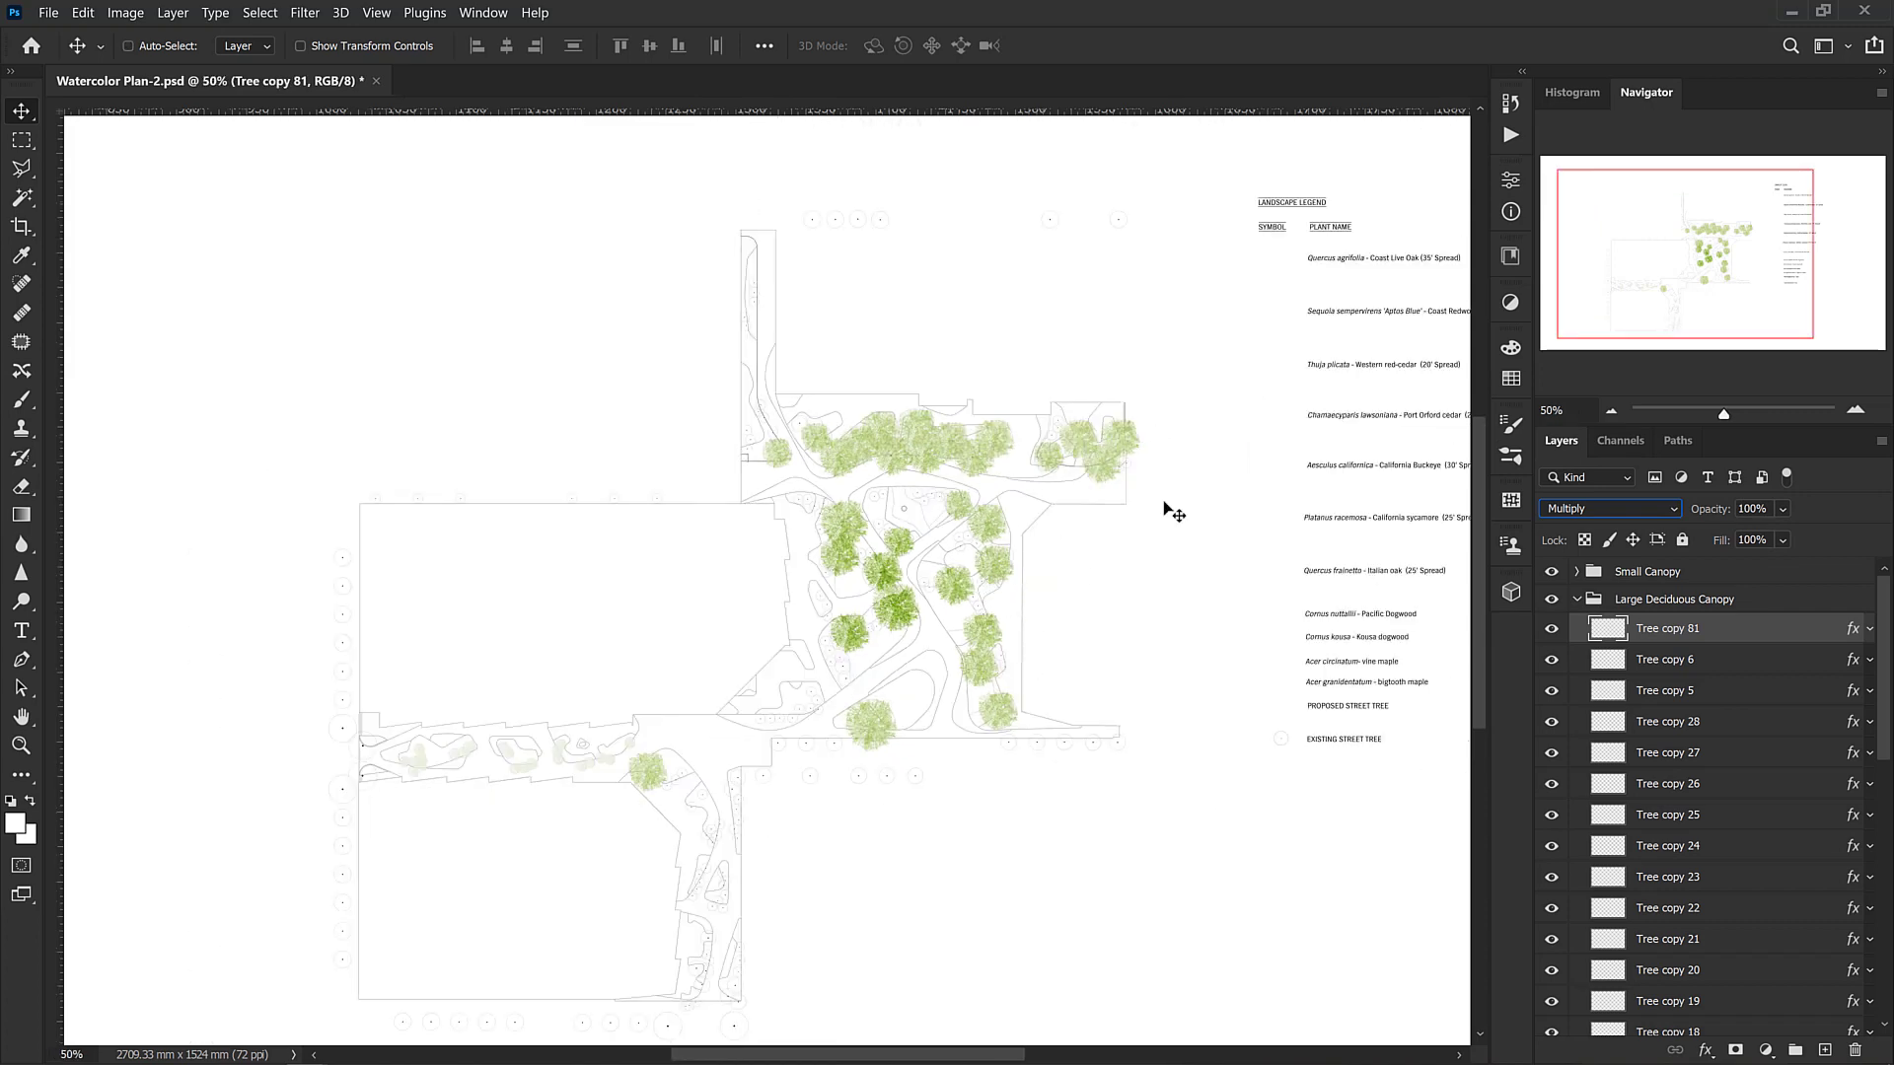
{"action": "left_click", "coordinate": [1765, 508]}
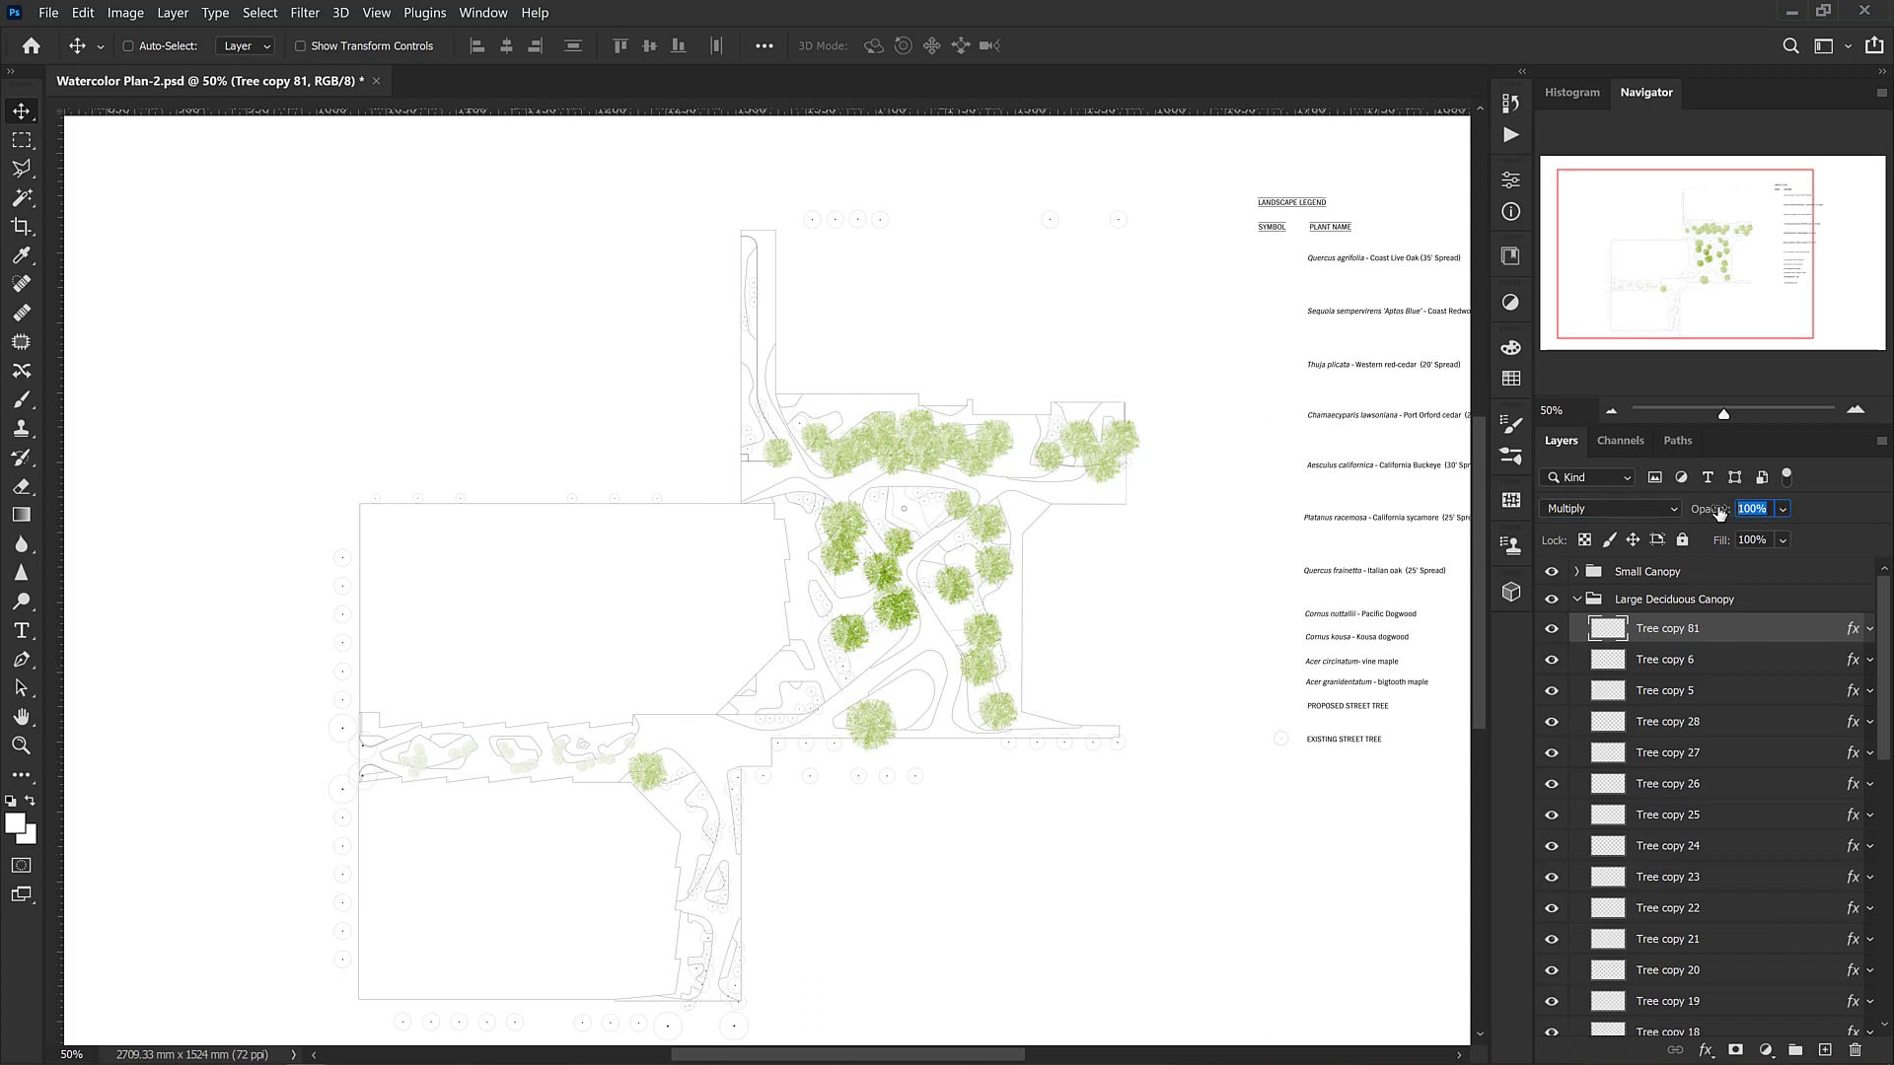
{"action": "type", "text": "75"}
{"action": "key", "text": "Return"}
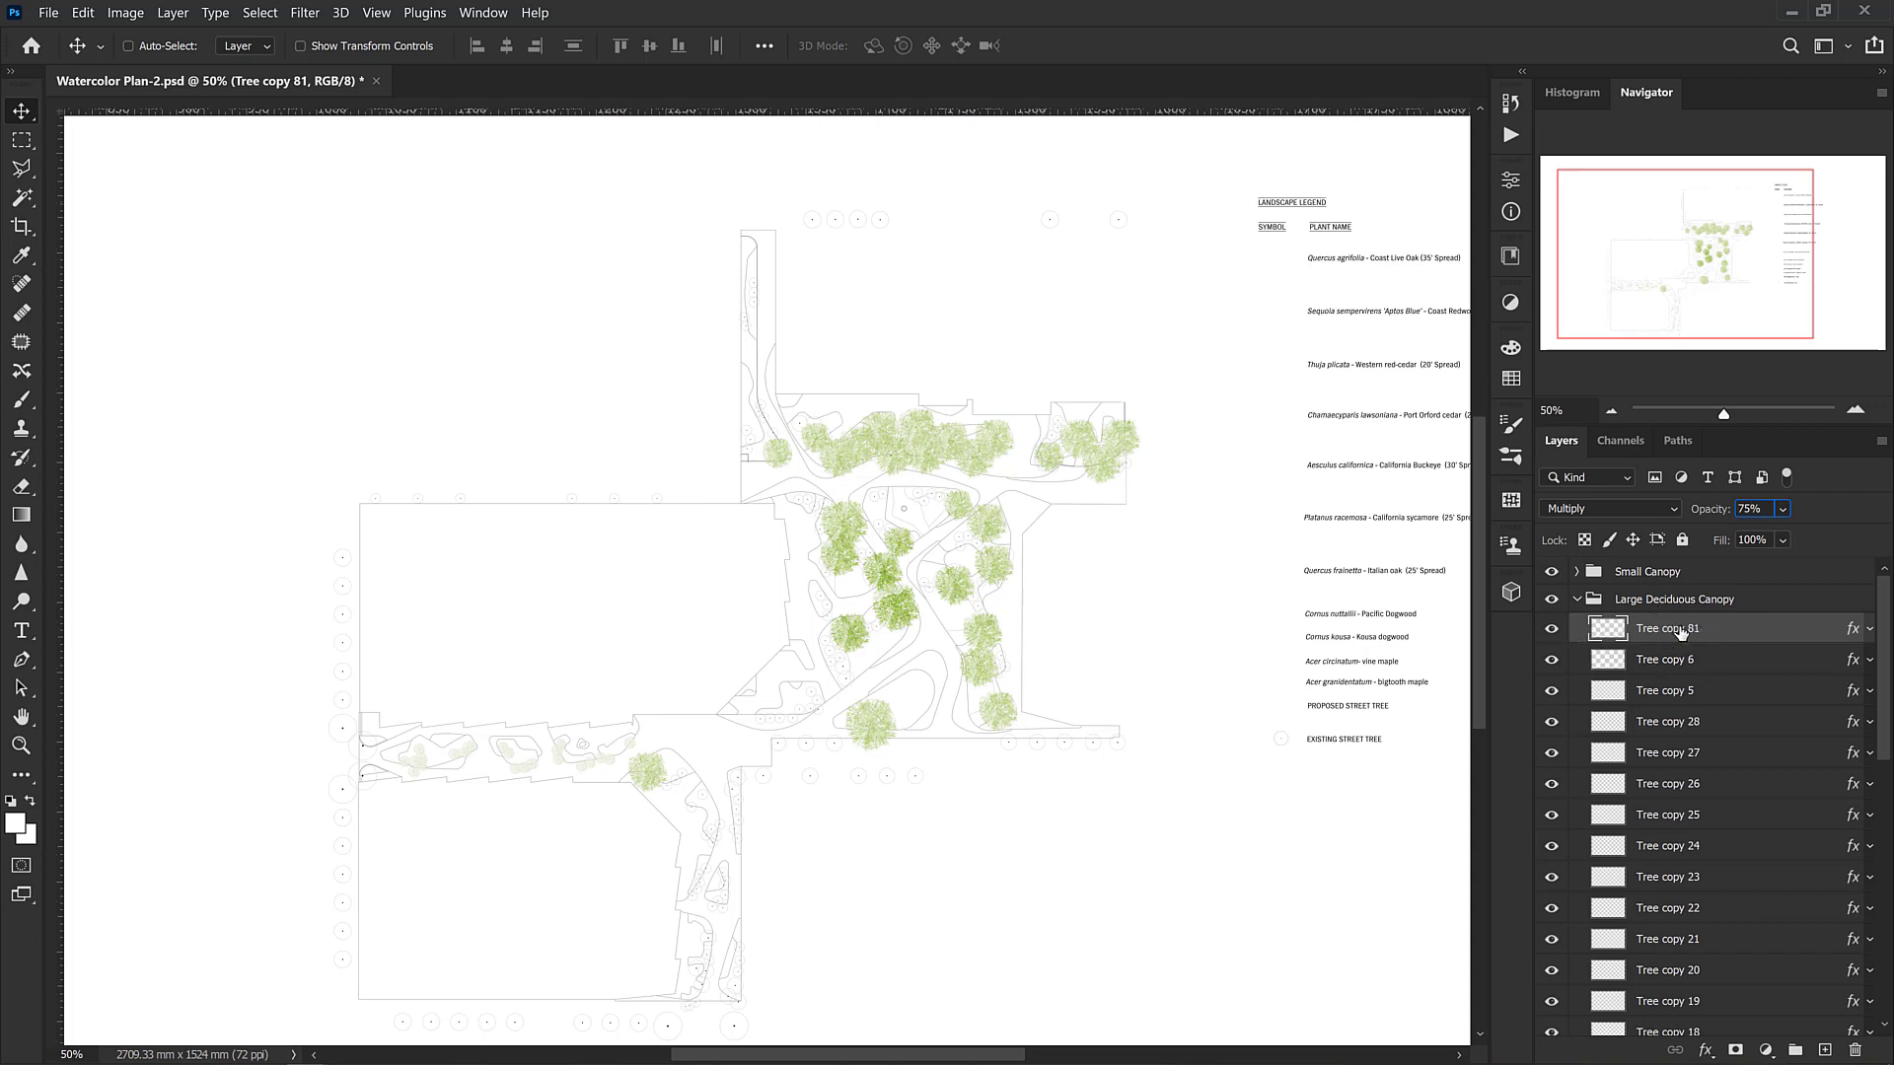
Rename the Tree copy 81 layer as Tree Coloring
{"action": "left_click", "coordinate": [1698, 636]}
{"action": "double_click", "coordinate": [1690, 628]}
{"action": "type", "text": "Tree Coloring"}
{"action": "key", "text": "Return"}
Duplicate the Tree Coloring layer and rename the copy as Tree Shadows
{"action": "key", "text": "ctrl+j"}
{"action": "double_click", "coordinate": [1669, 628]}
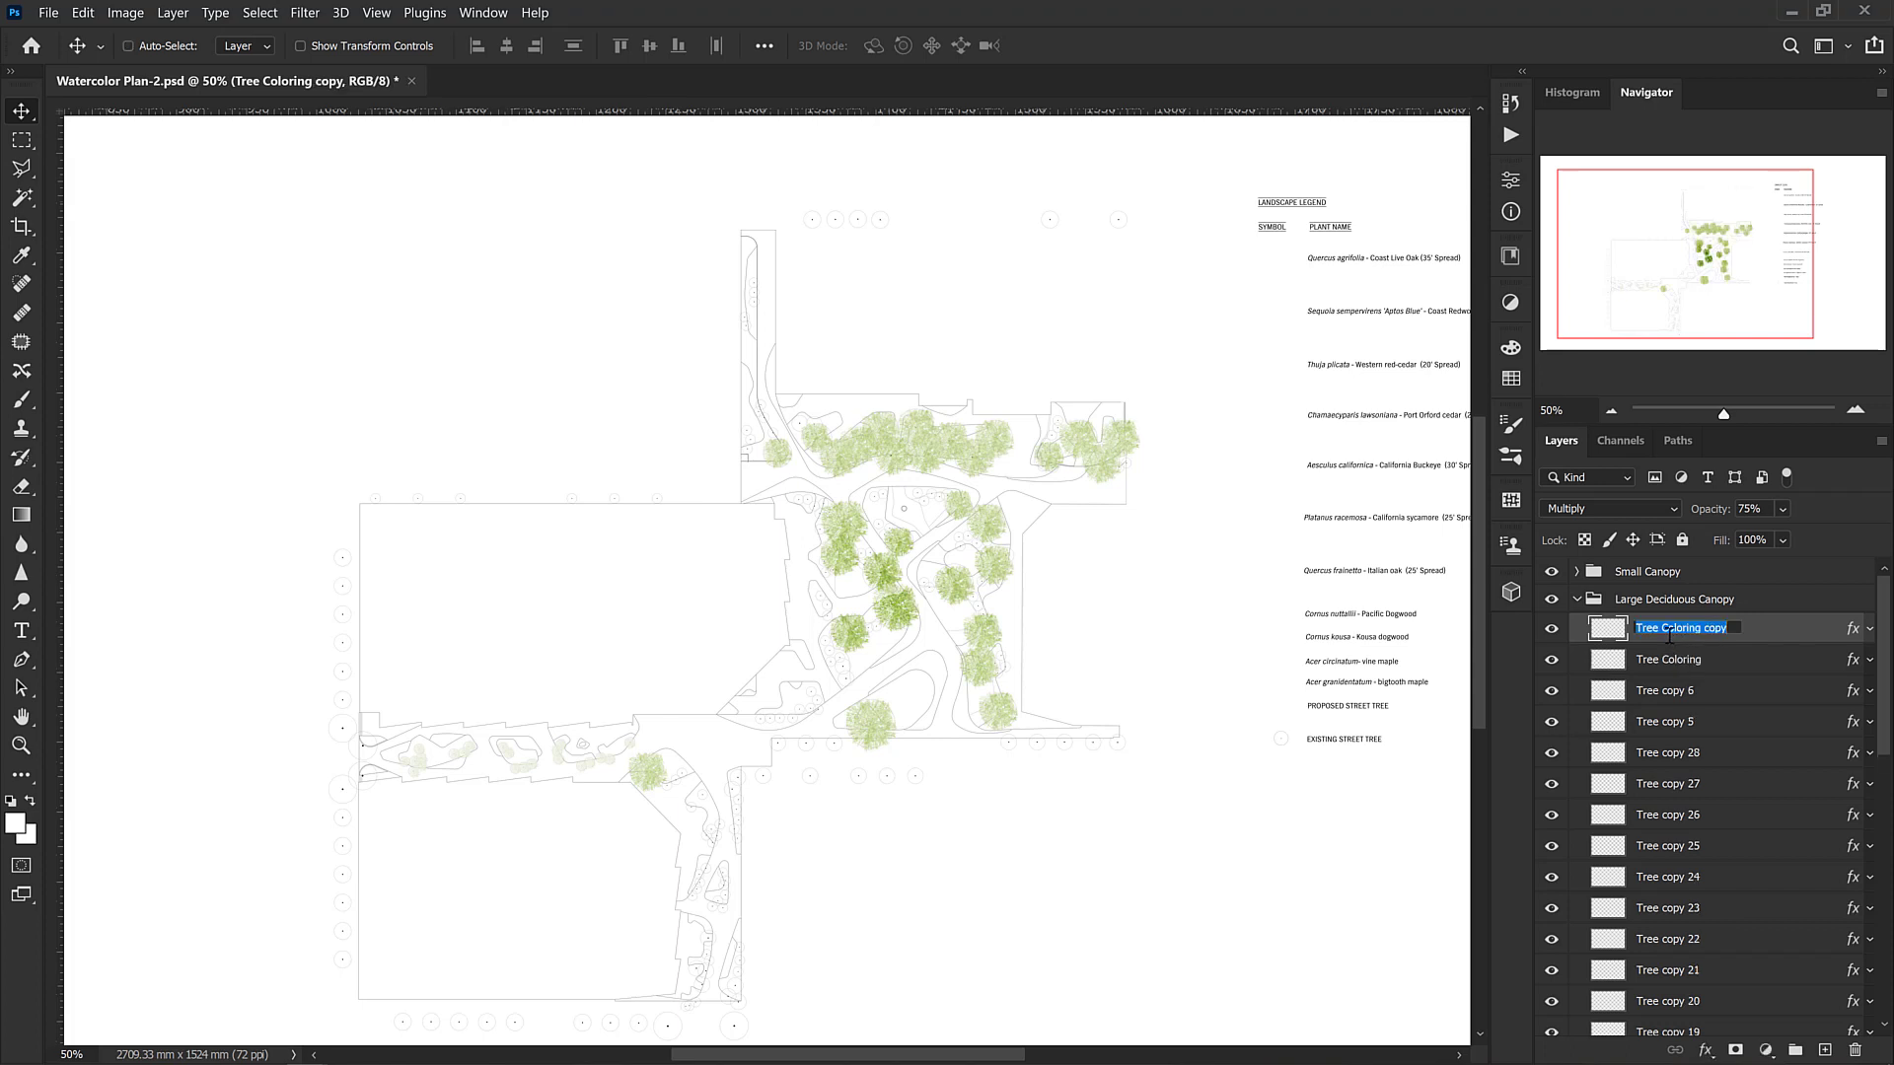
{"action": "left_click_drag", "start_coordinate": [1663, 632], "coordinate": [1749, 642]}
{"action": "type", "text": "Shadows"}
{"action": "key", "text": "Return"}
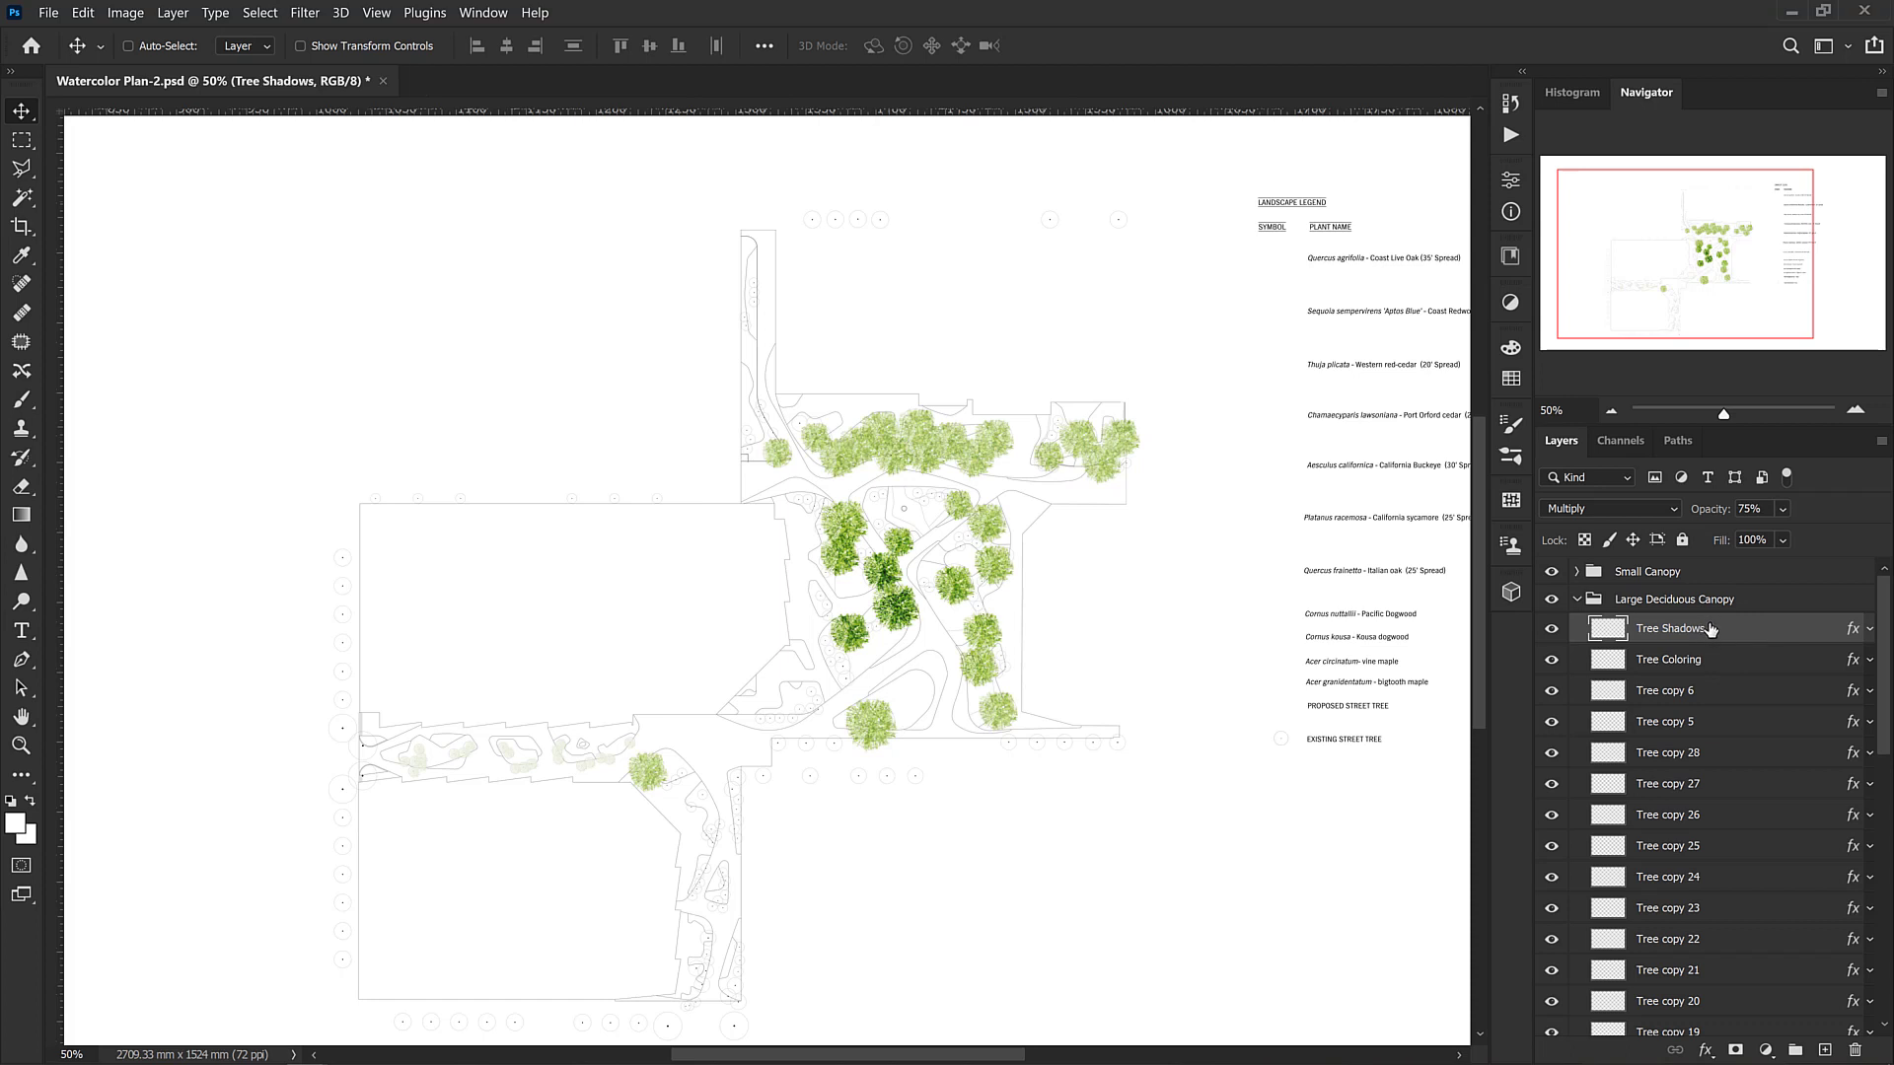
Clear the layer style from the Tree Shadows layer and move it below the Tree layer, just above the Shadow layer
{"action": "right_click", "coordinate": [1689, 629]}
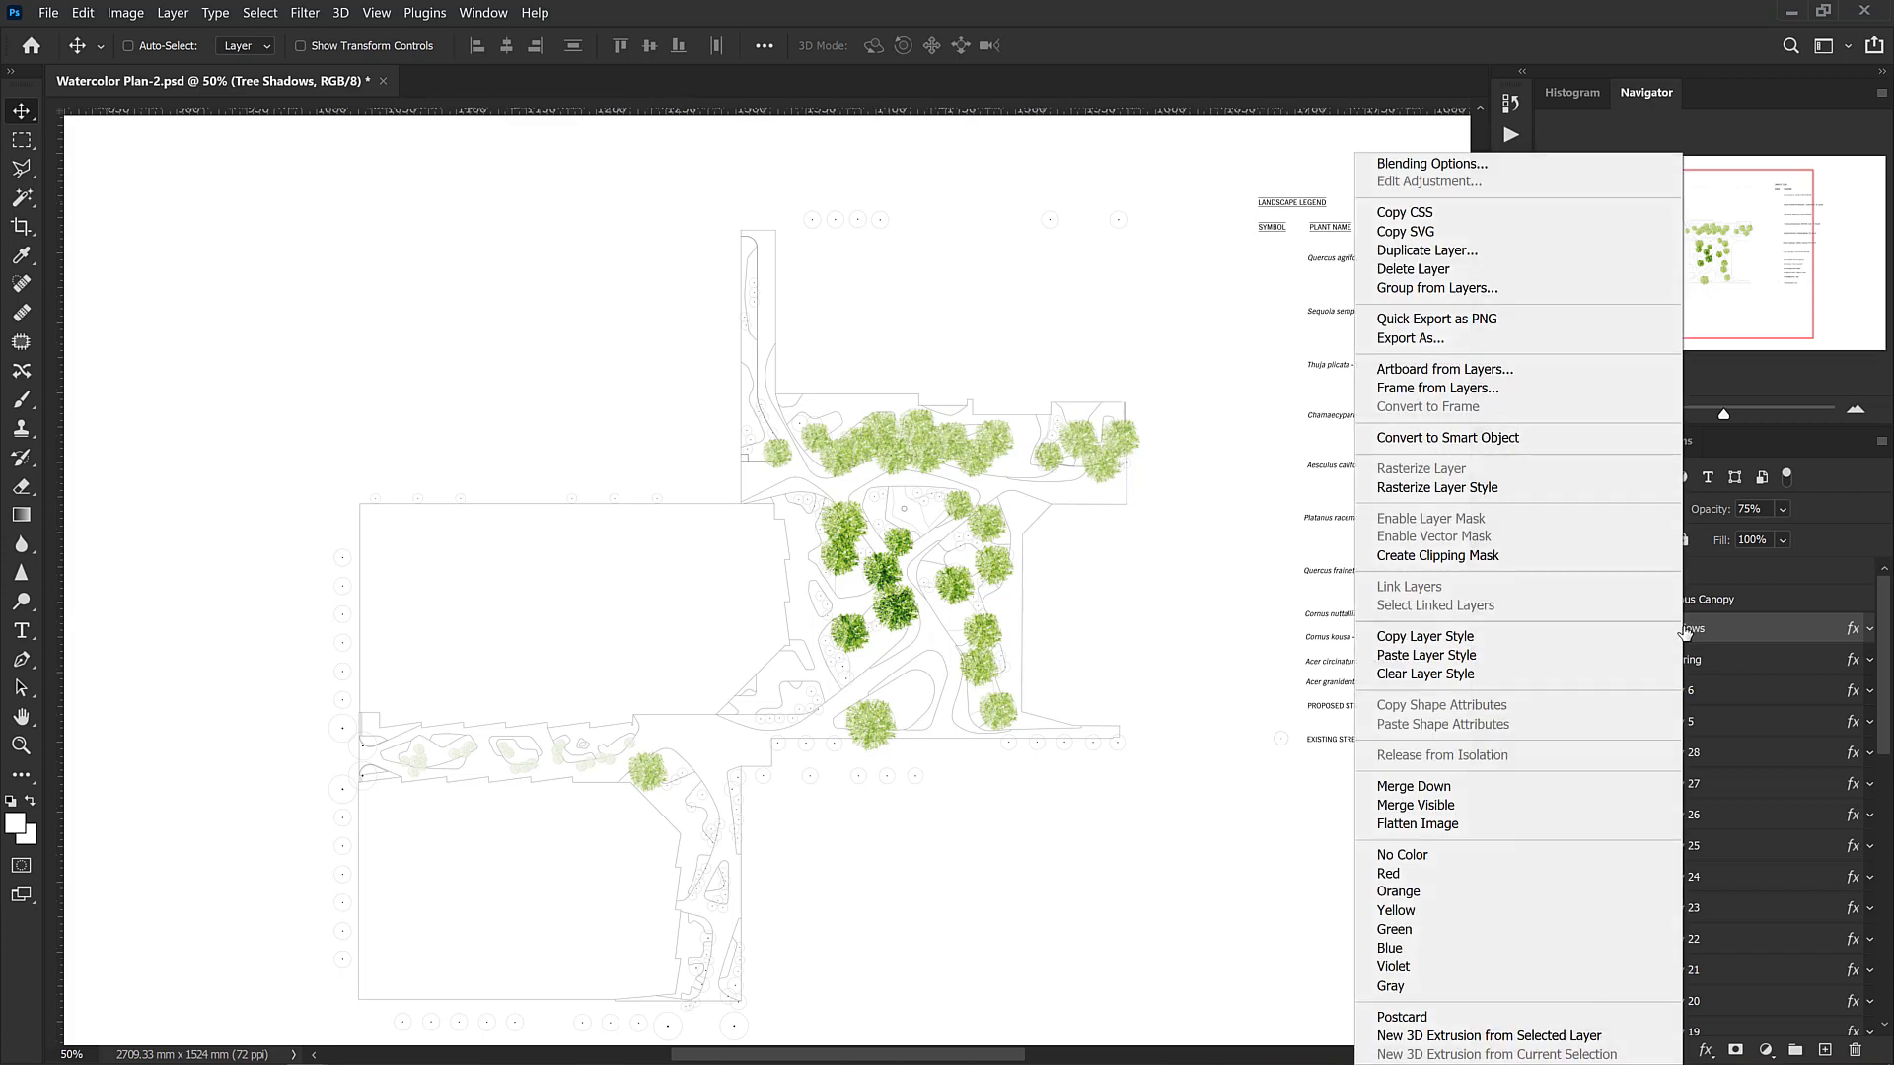
{"action": "left_click", "coordinate": [1391, 675]}
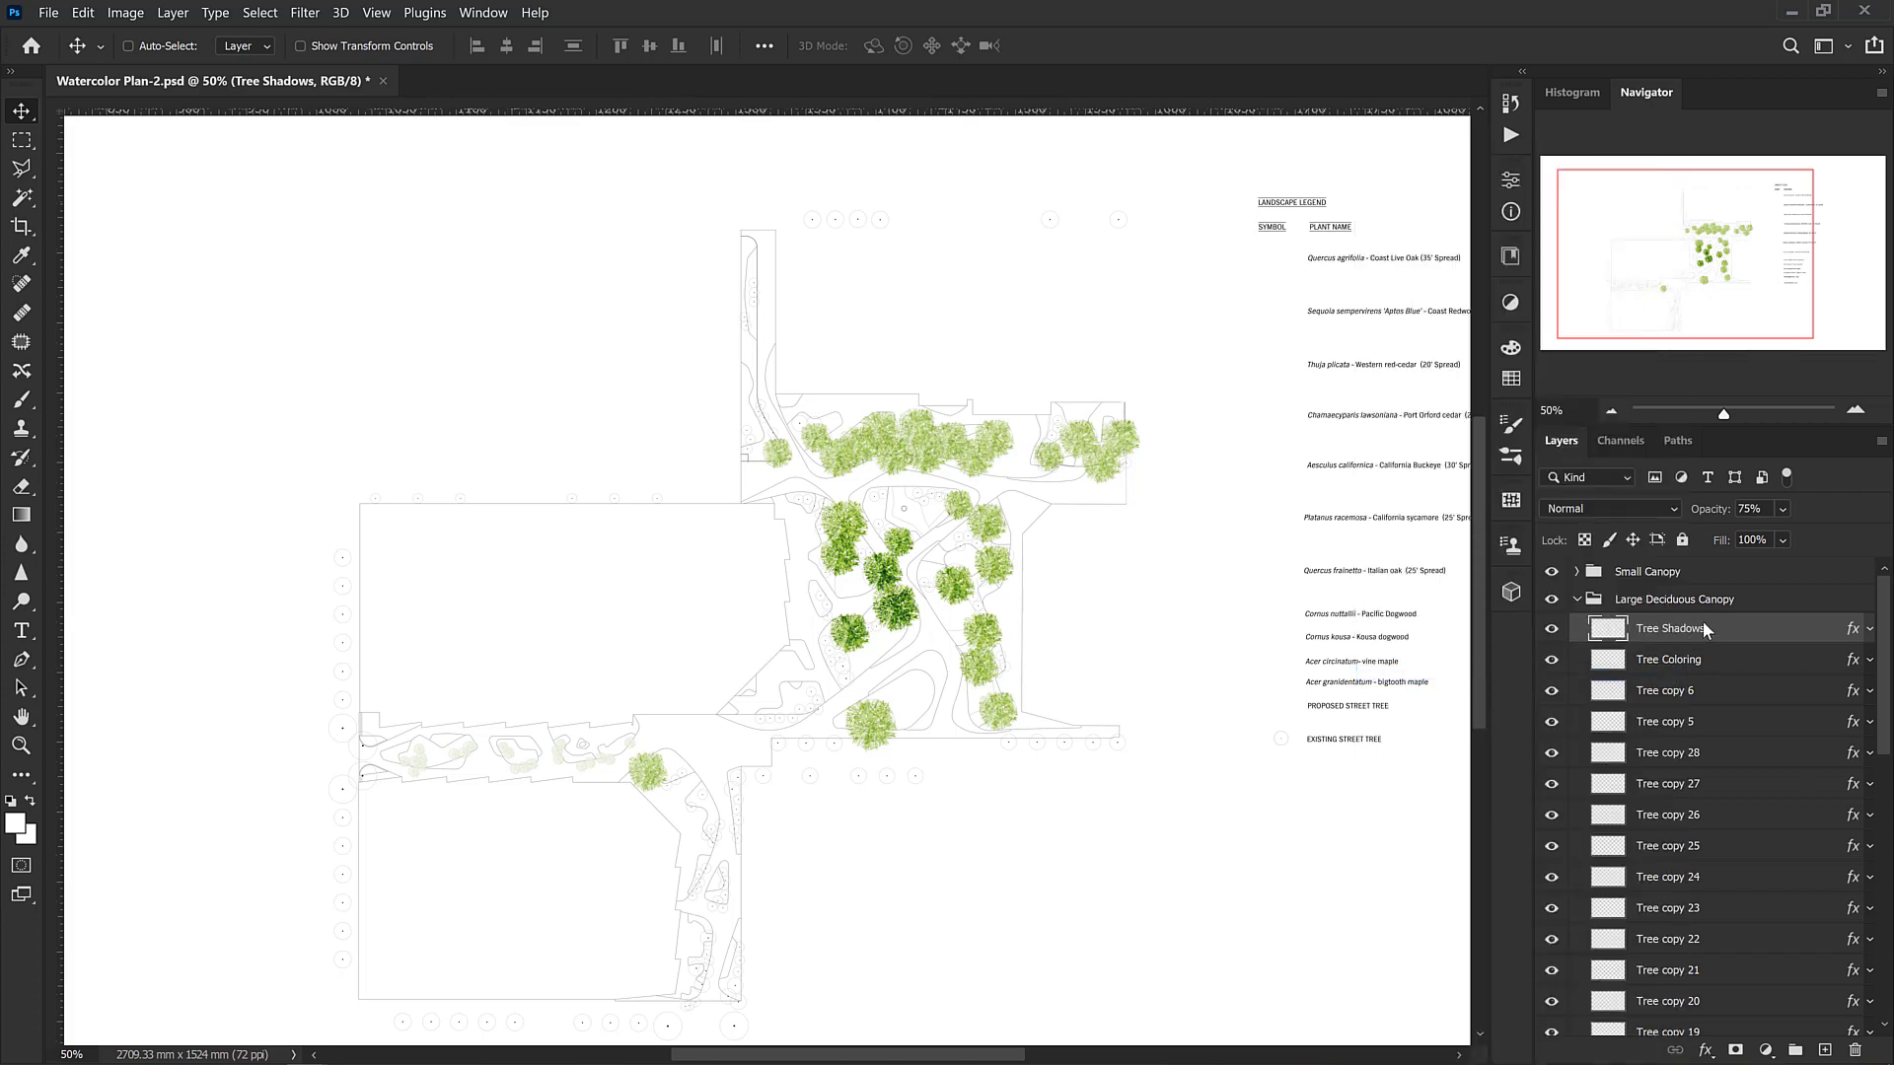
{"action": "left_click_drag", "start_coordinate": [1666, 755], "coordinate": [1664, 935]}
Copy the layer style of the Shadow layer and paste it onto the Tree Shadows layer
{"action": "left_click", "coordinate": [1664, 935]}
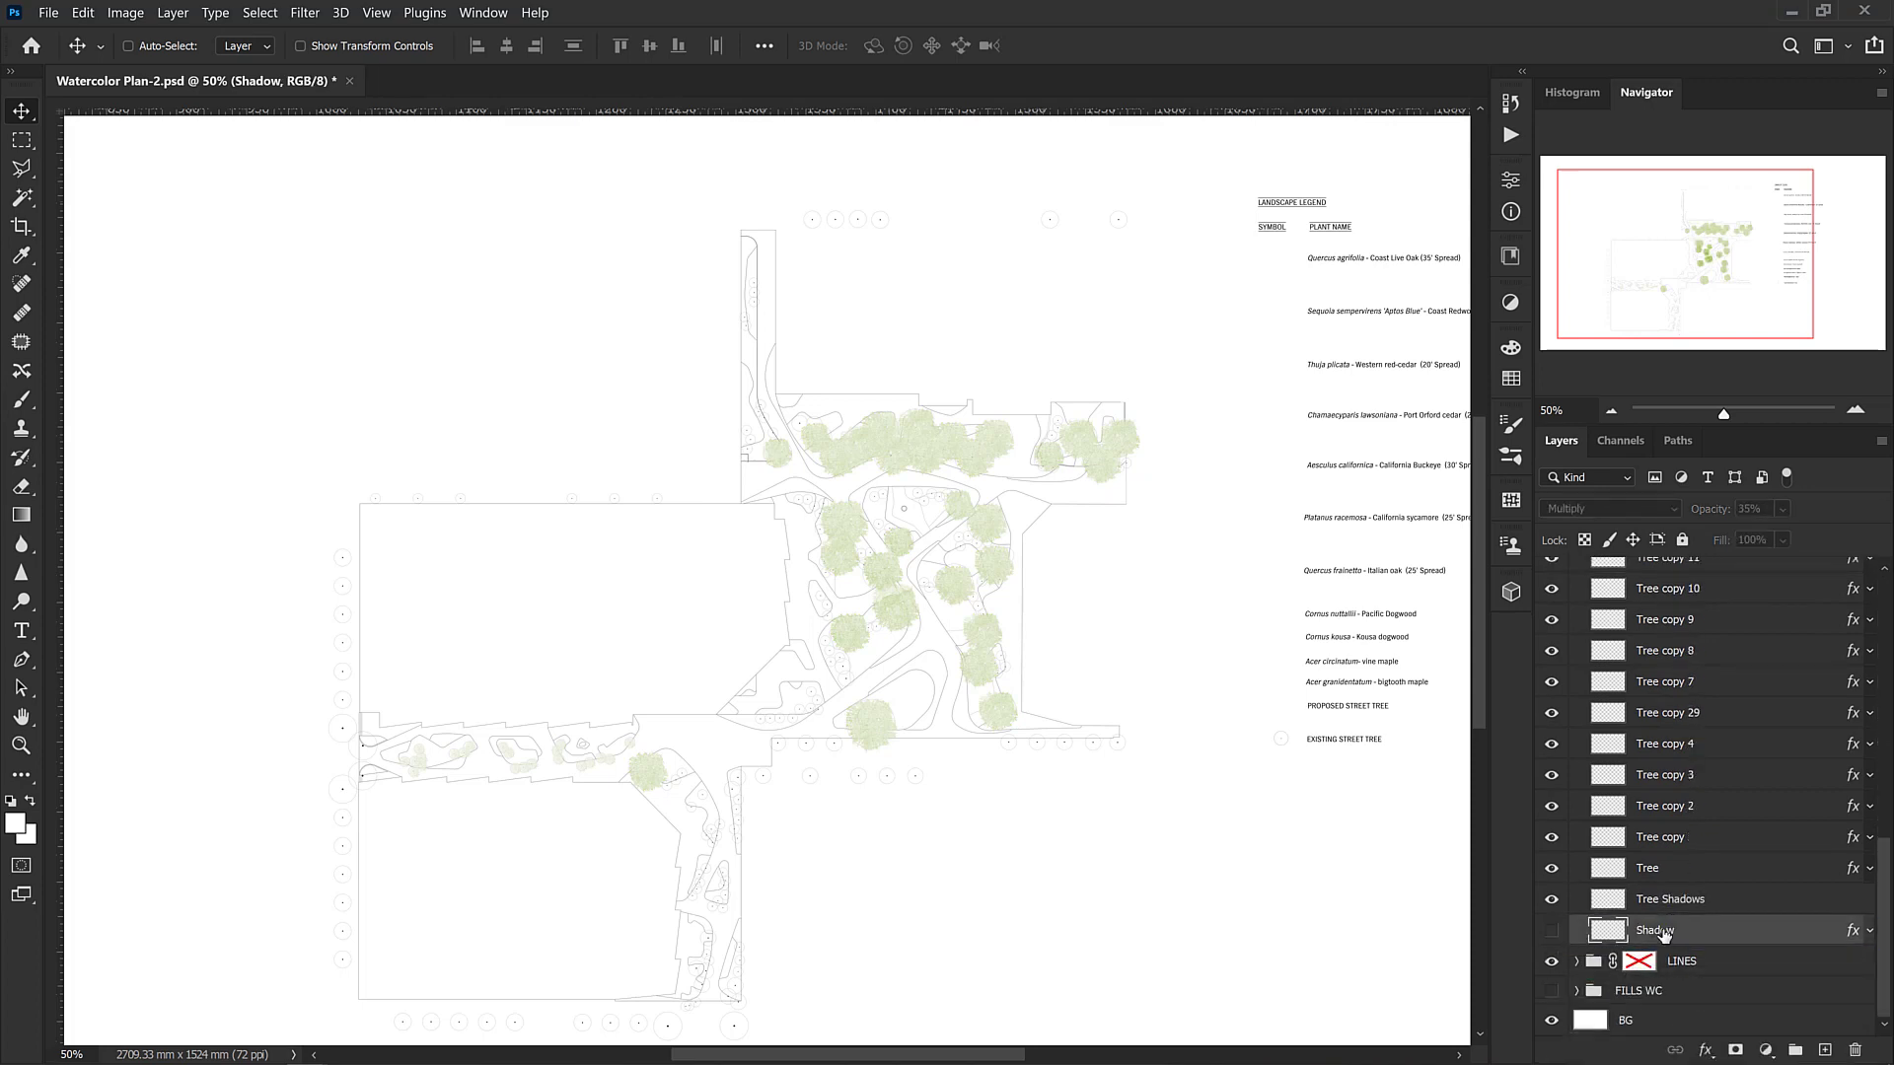
{"action": "right_click", "coordinate": [1664, 935]}
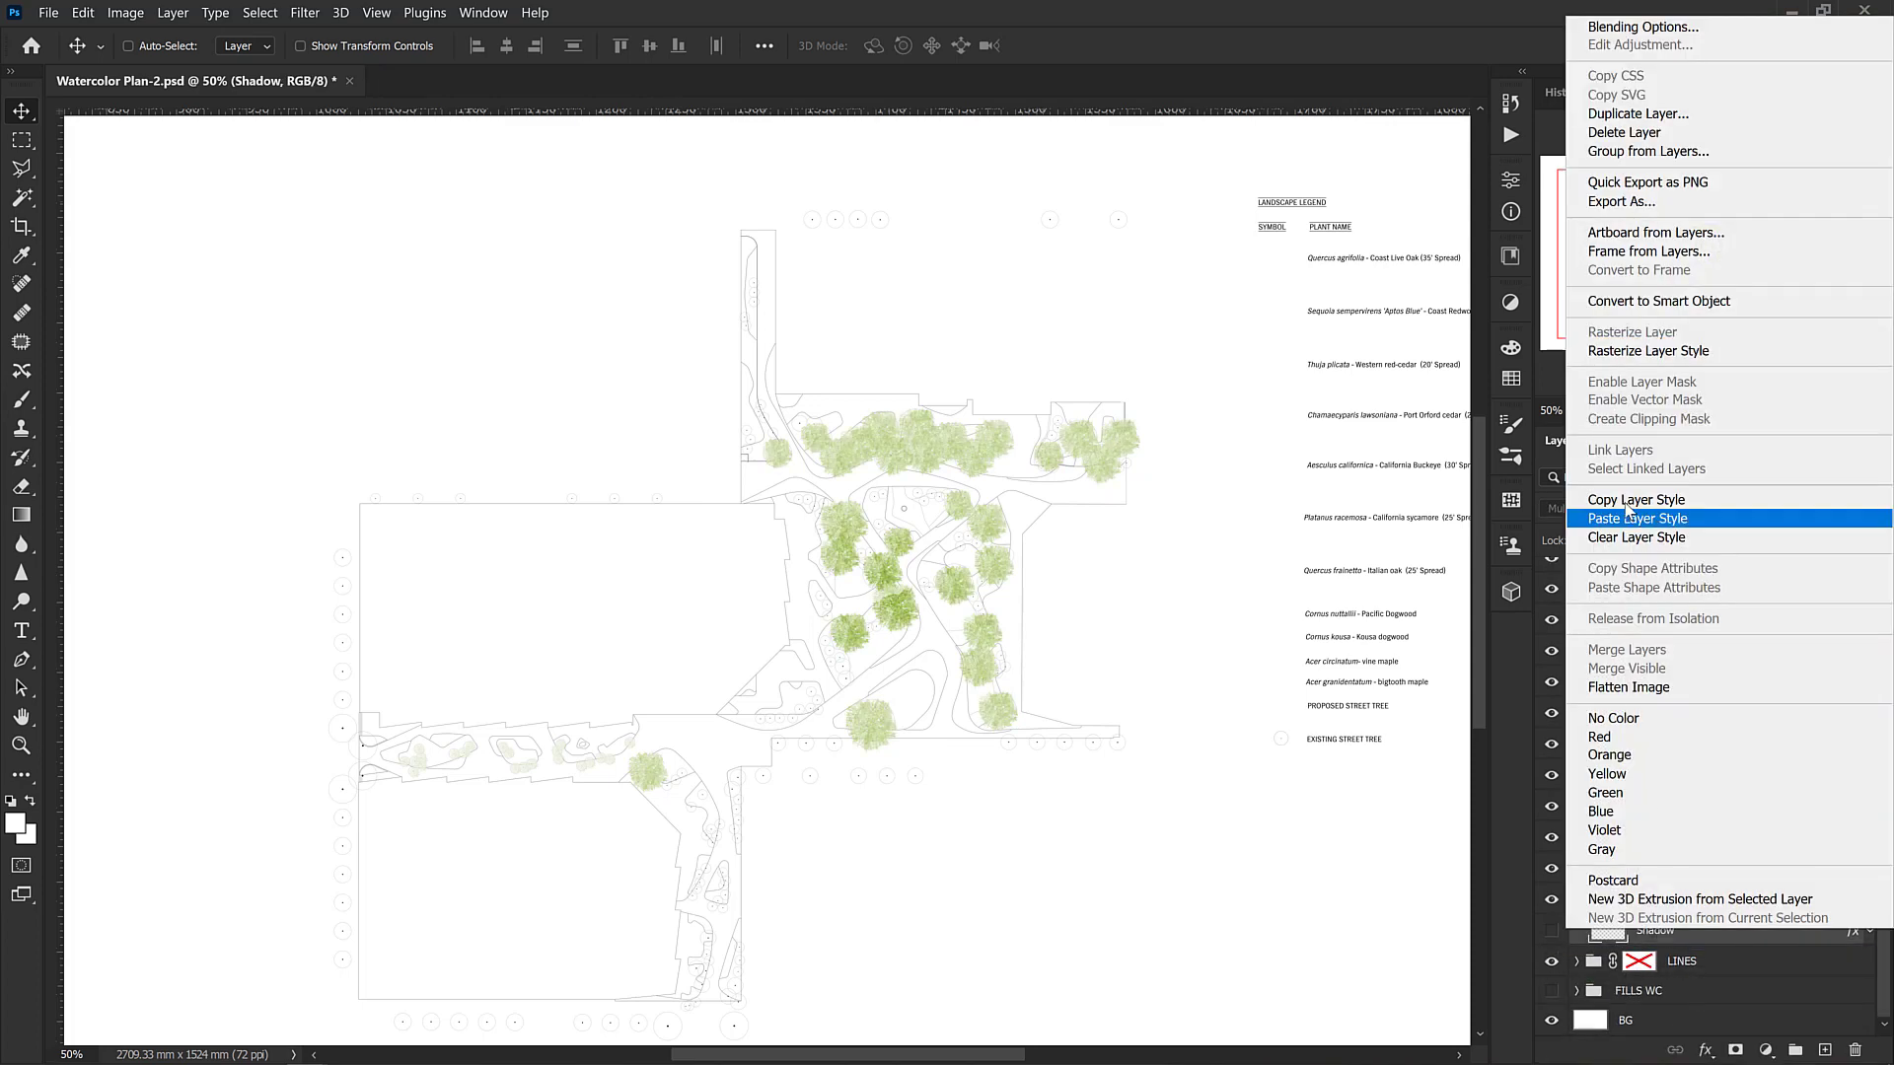
{"action": "left_click", "coordinate": [1633, 502]}
{"action": "right_click", "coordinate": [1647, 900]}
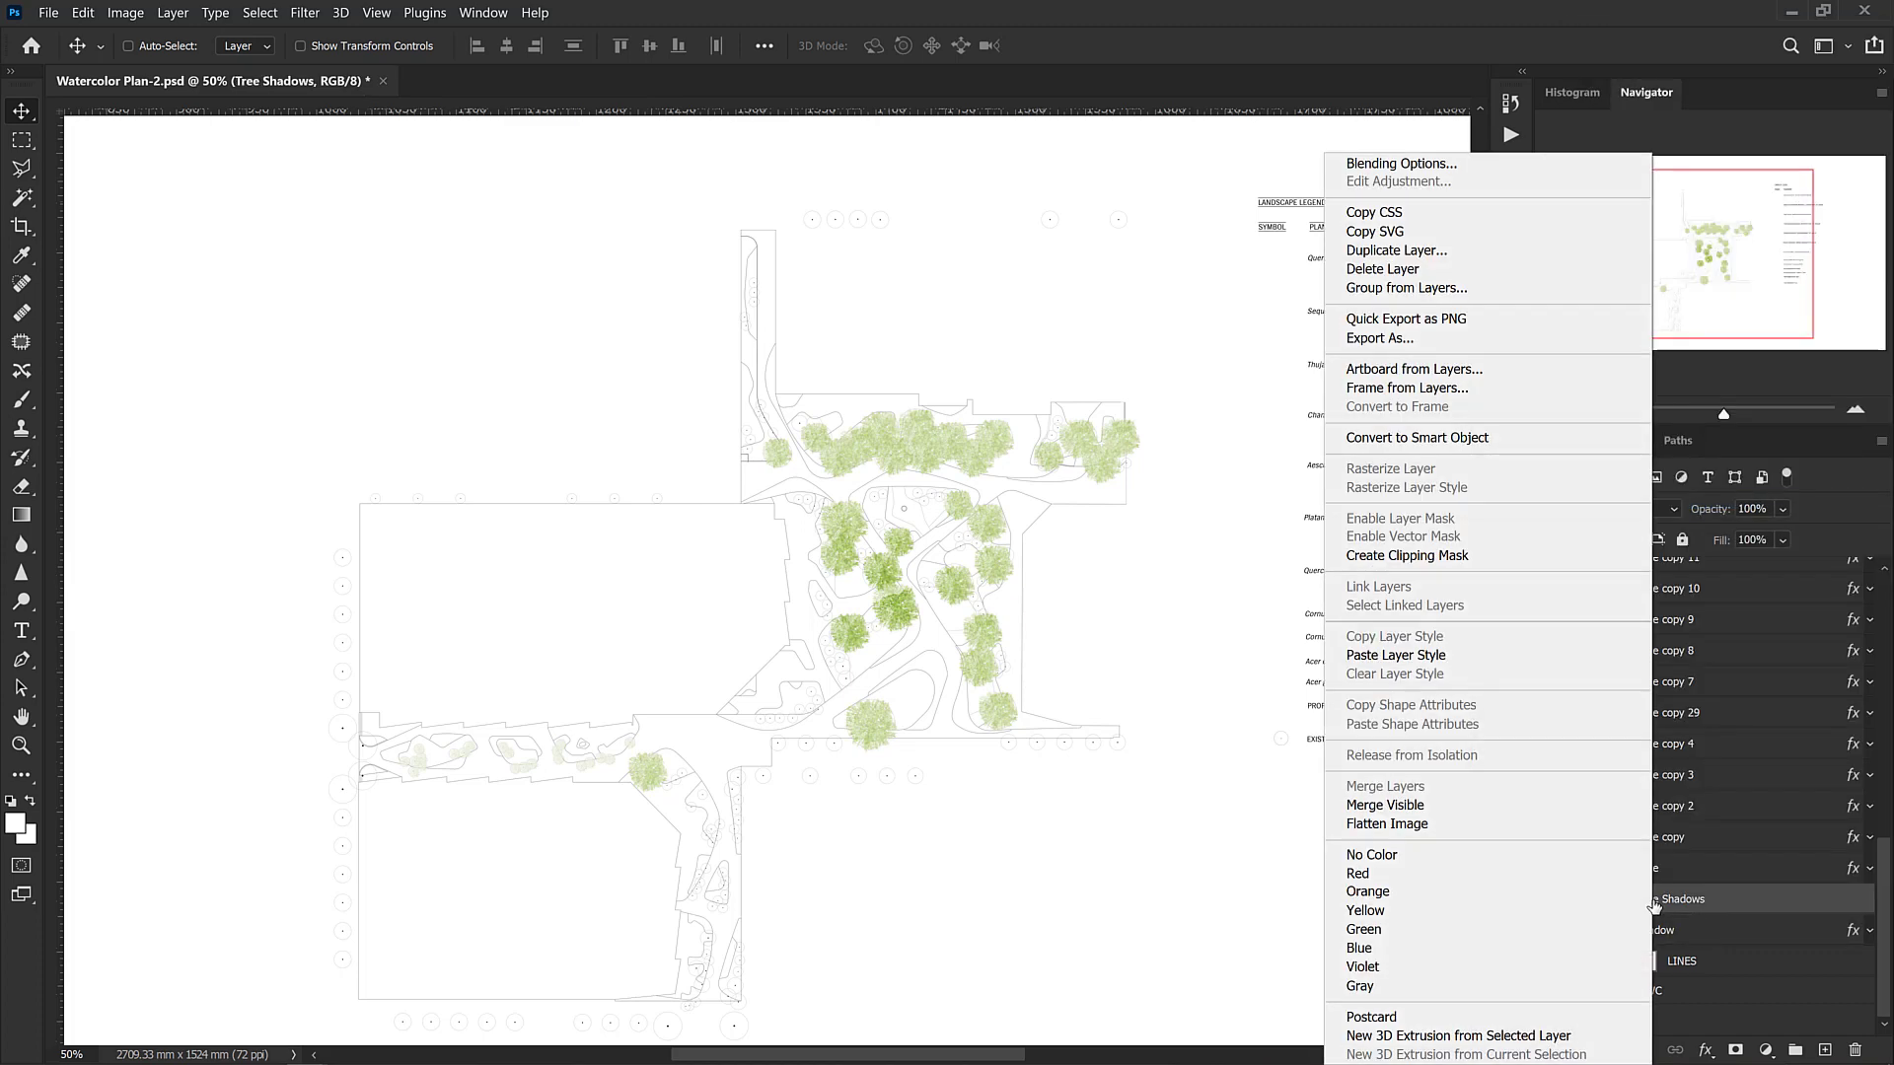
{"action": "left_click", "coordinate": [1437, 665]}
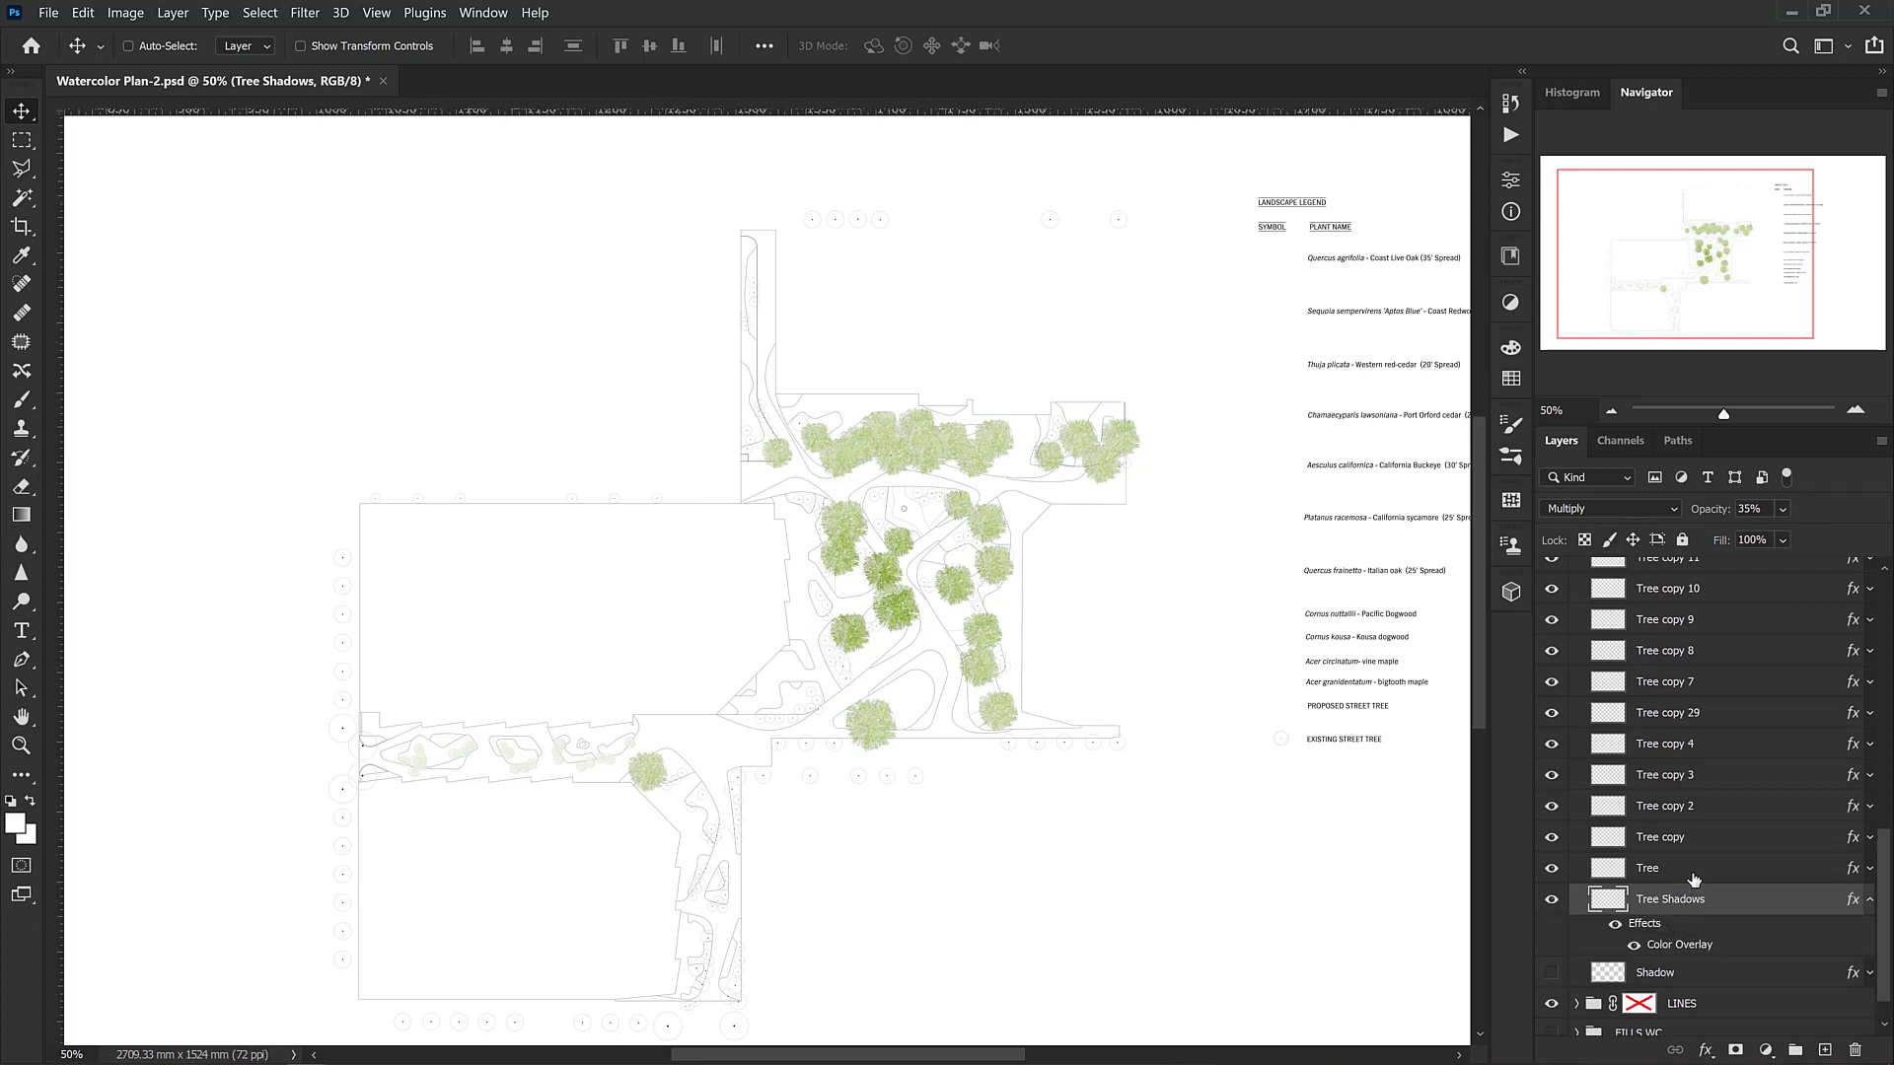
Reapply the last Gaussian Blur to the Tree Shadows layer and offset it about 13 mm up and to the left
{"action": "left_click", "coordinate": [318, 17]}
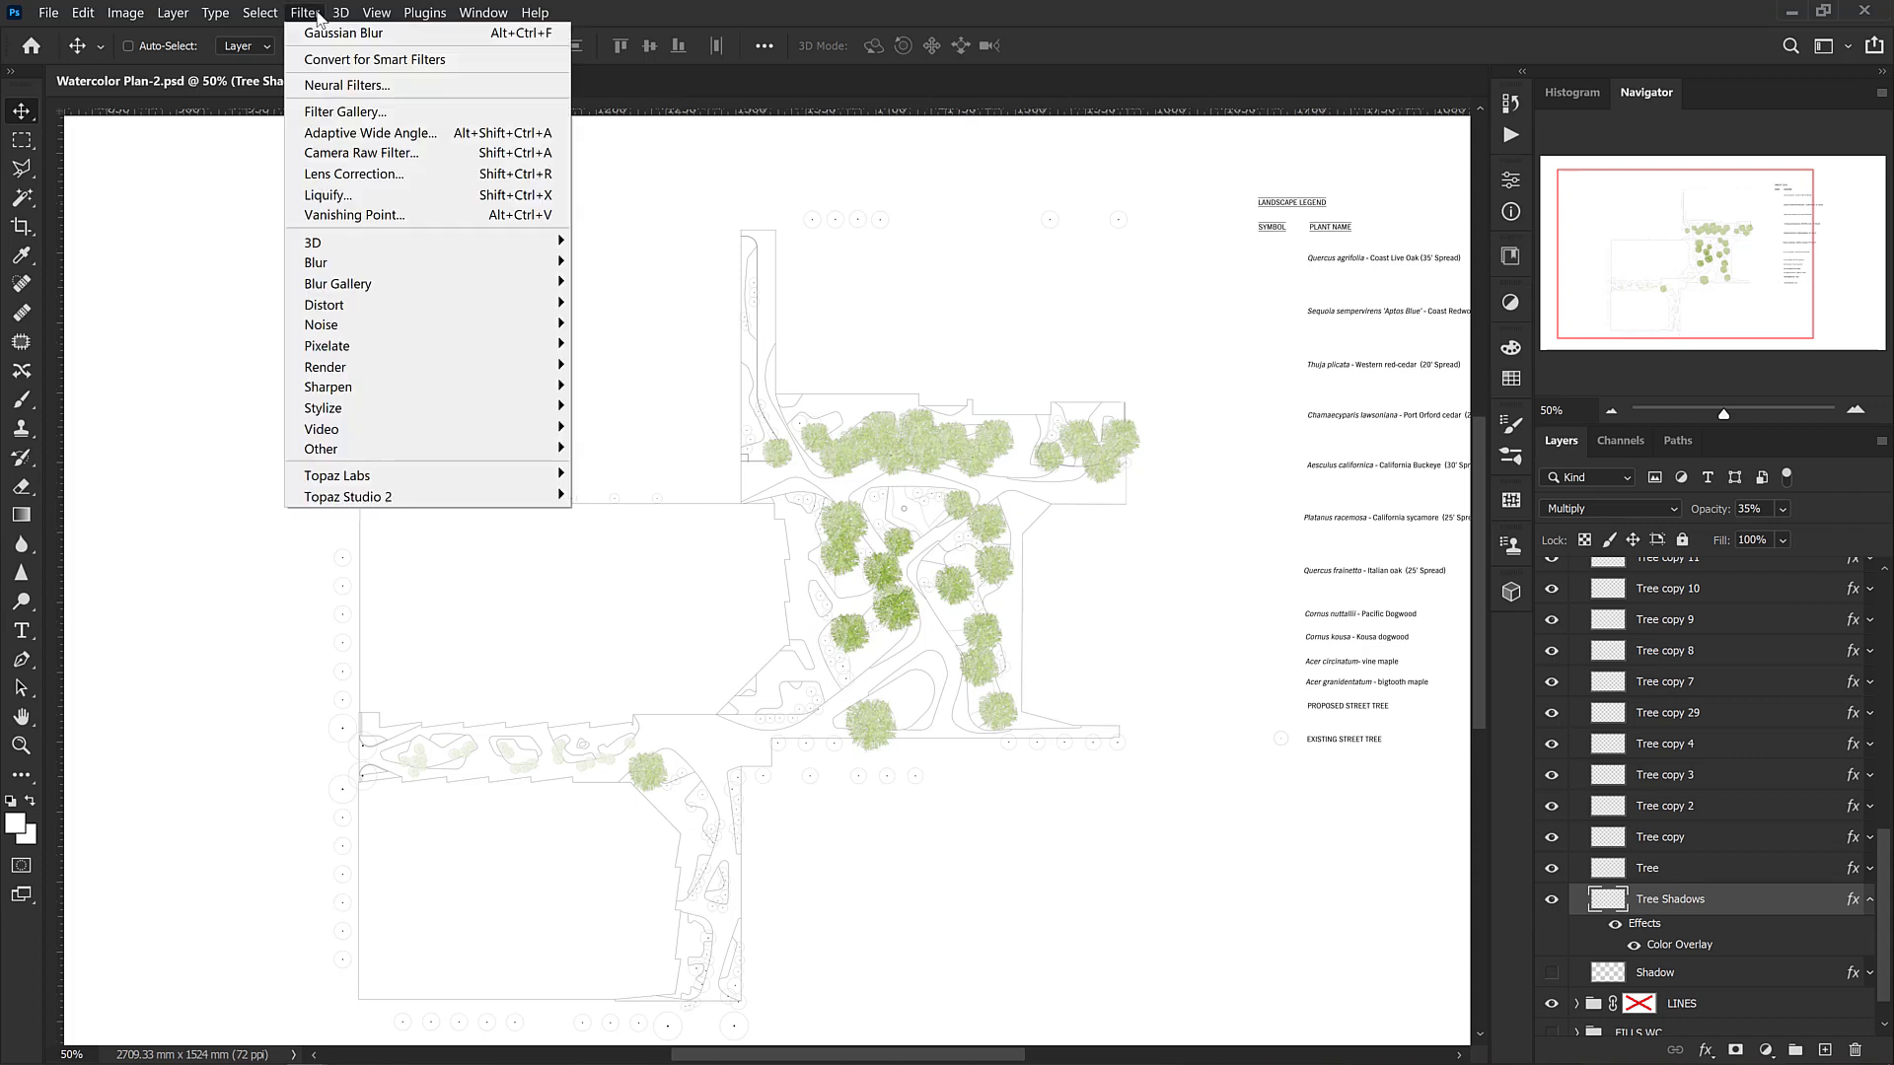
{"action": "left_click", "coordinate": [335, 35]}
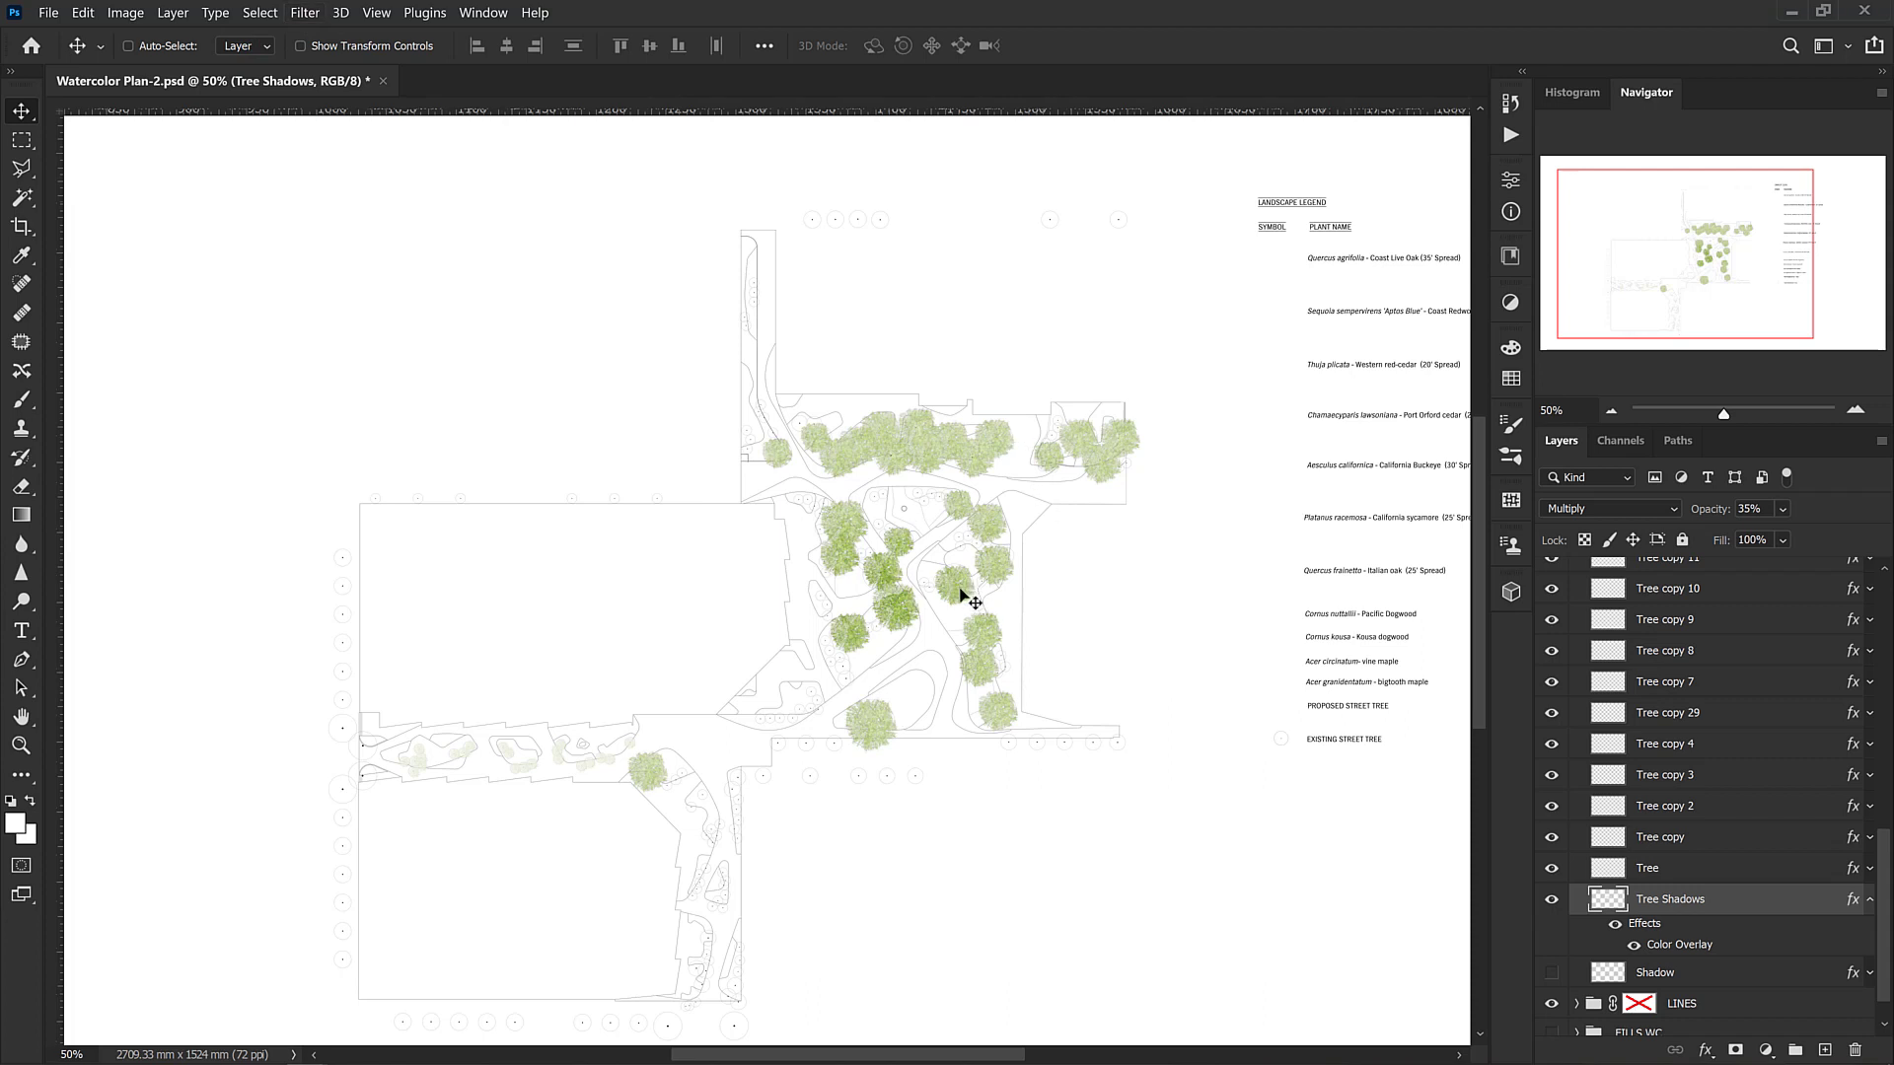
{"action": "key", "text": "shift+Left"}
{"action": "key", "text": "shift+Left"}
{"action": "key", "text": "shift+Left"}
{"action": "key", "text": "shift+Up"}
{"action": "key", "text": "shift+Up"}
{"action": "key", "text": "shift+Up"}
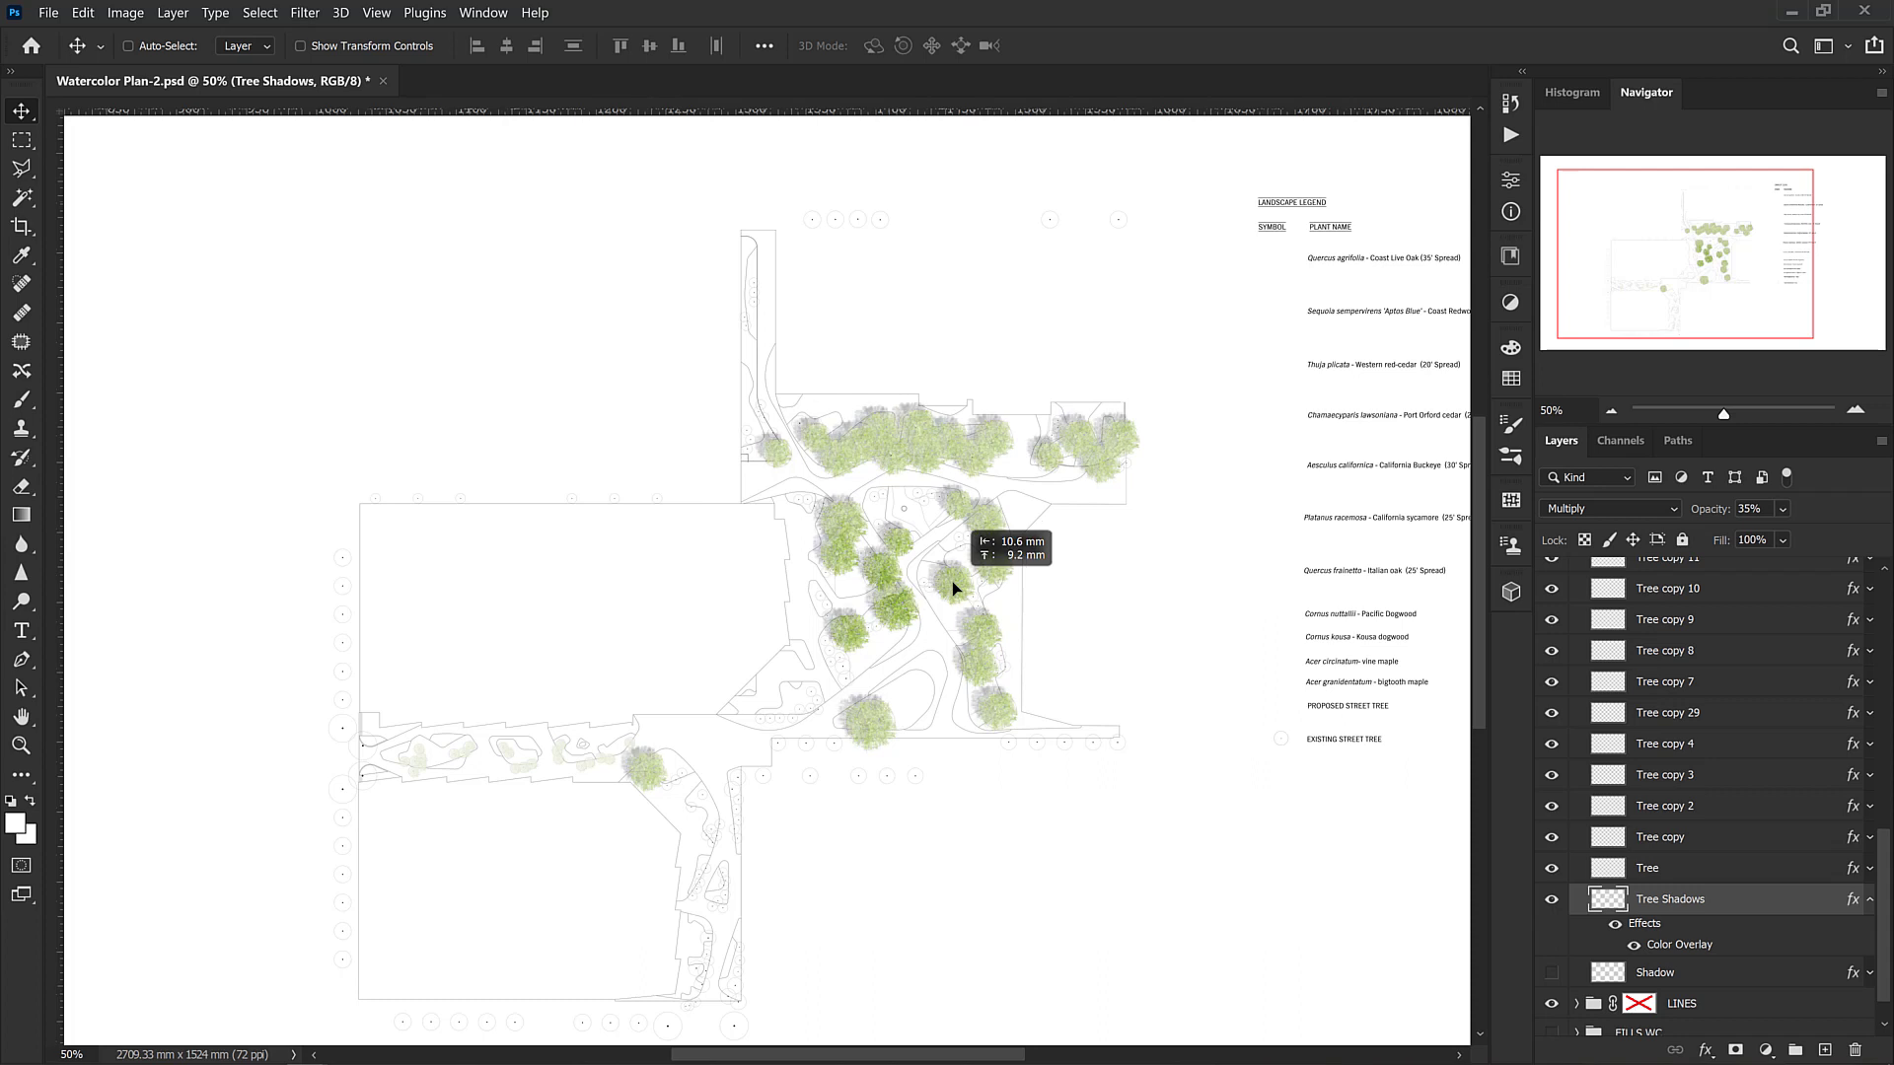
{"action": "key", "text": "Left"}
{"action": "key", "text": "Left"}
{"action": "key", "text": "Left"}
{"action": "key", "text": "Left"}
{"action": "key", "text": "shift+Up"}
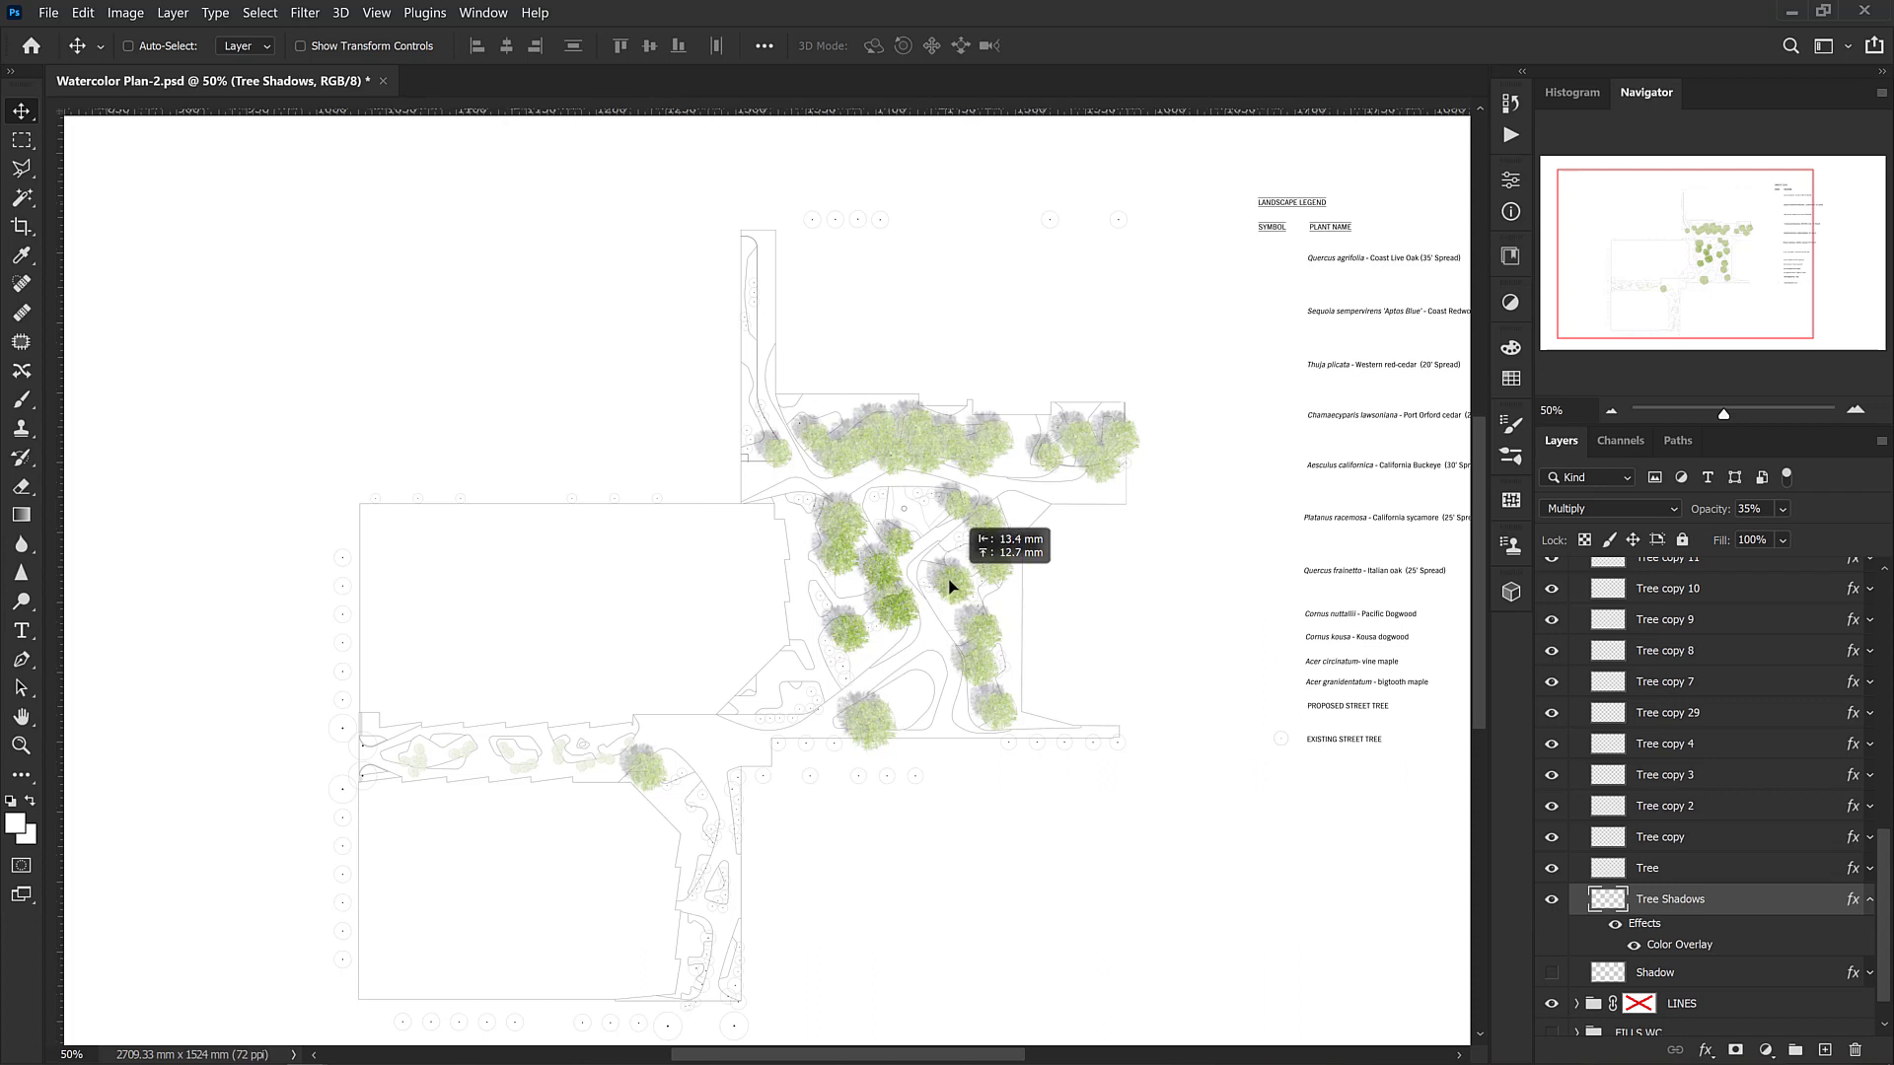
{"action": "key", "text": "Left"}
{"action": "key", "text": "Left"}
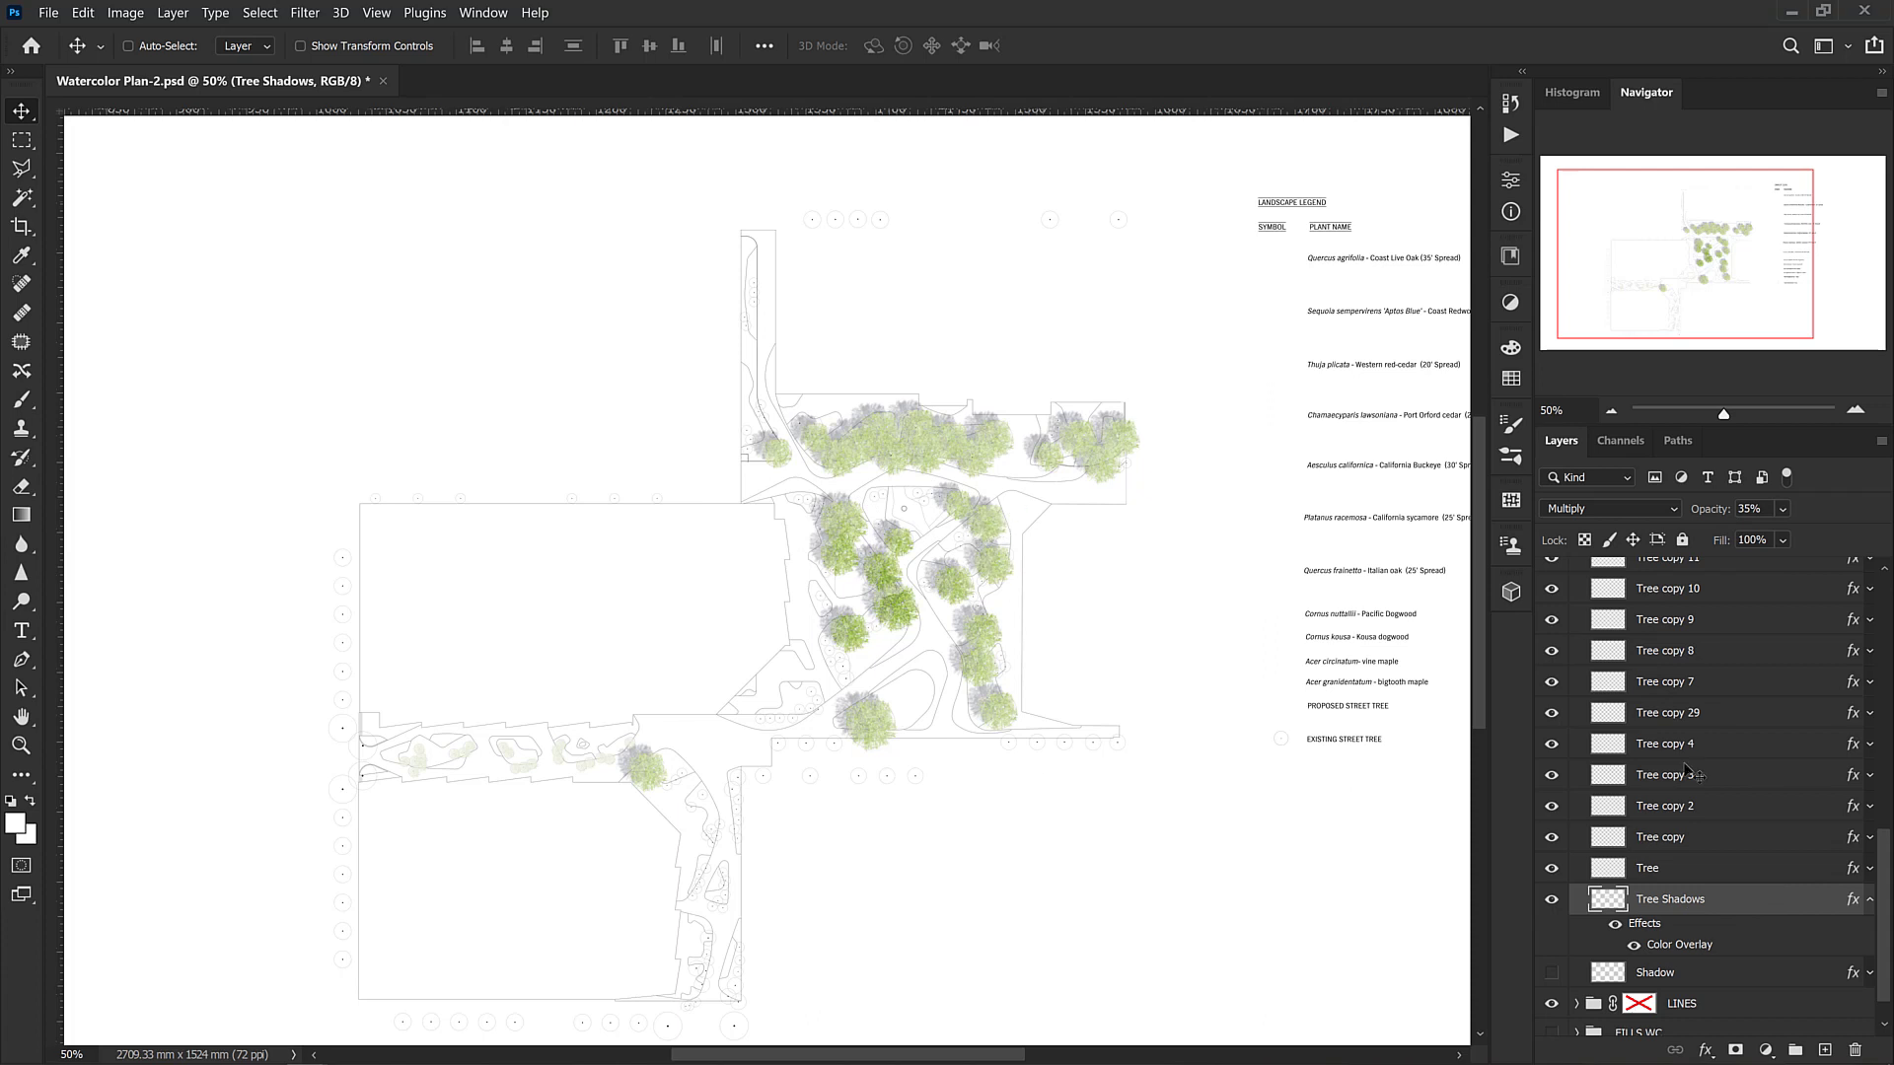
Collapse the effects list of Tree Shadows and delete the original Shadow layer beneath it
{"action": "left_click", "coordinate": [1872, 904]}
{"action": "left_click", "coordinate": [1661, 937]}
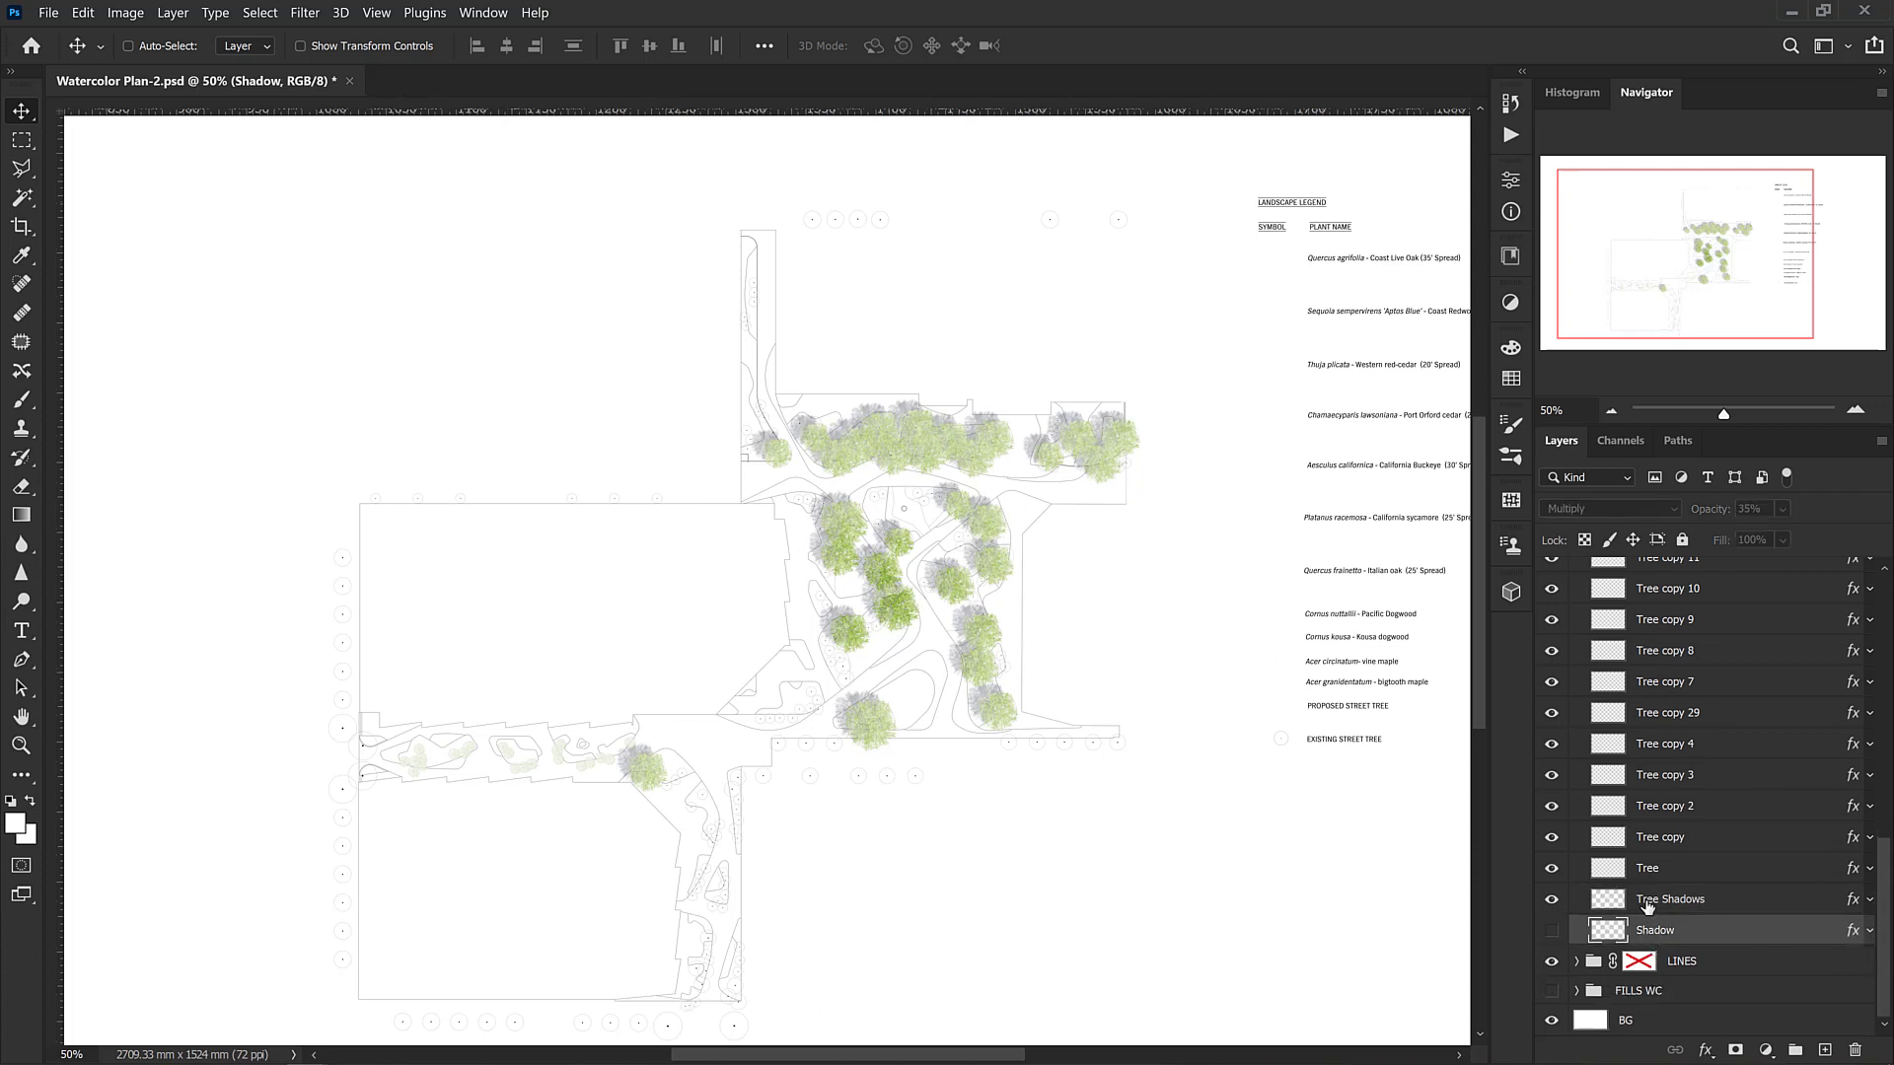
{"action": "key", "text": "Delete"}
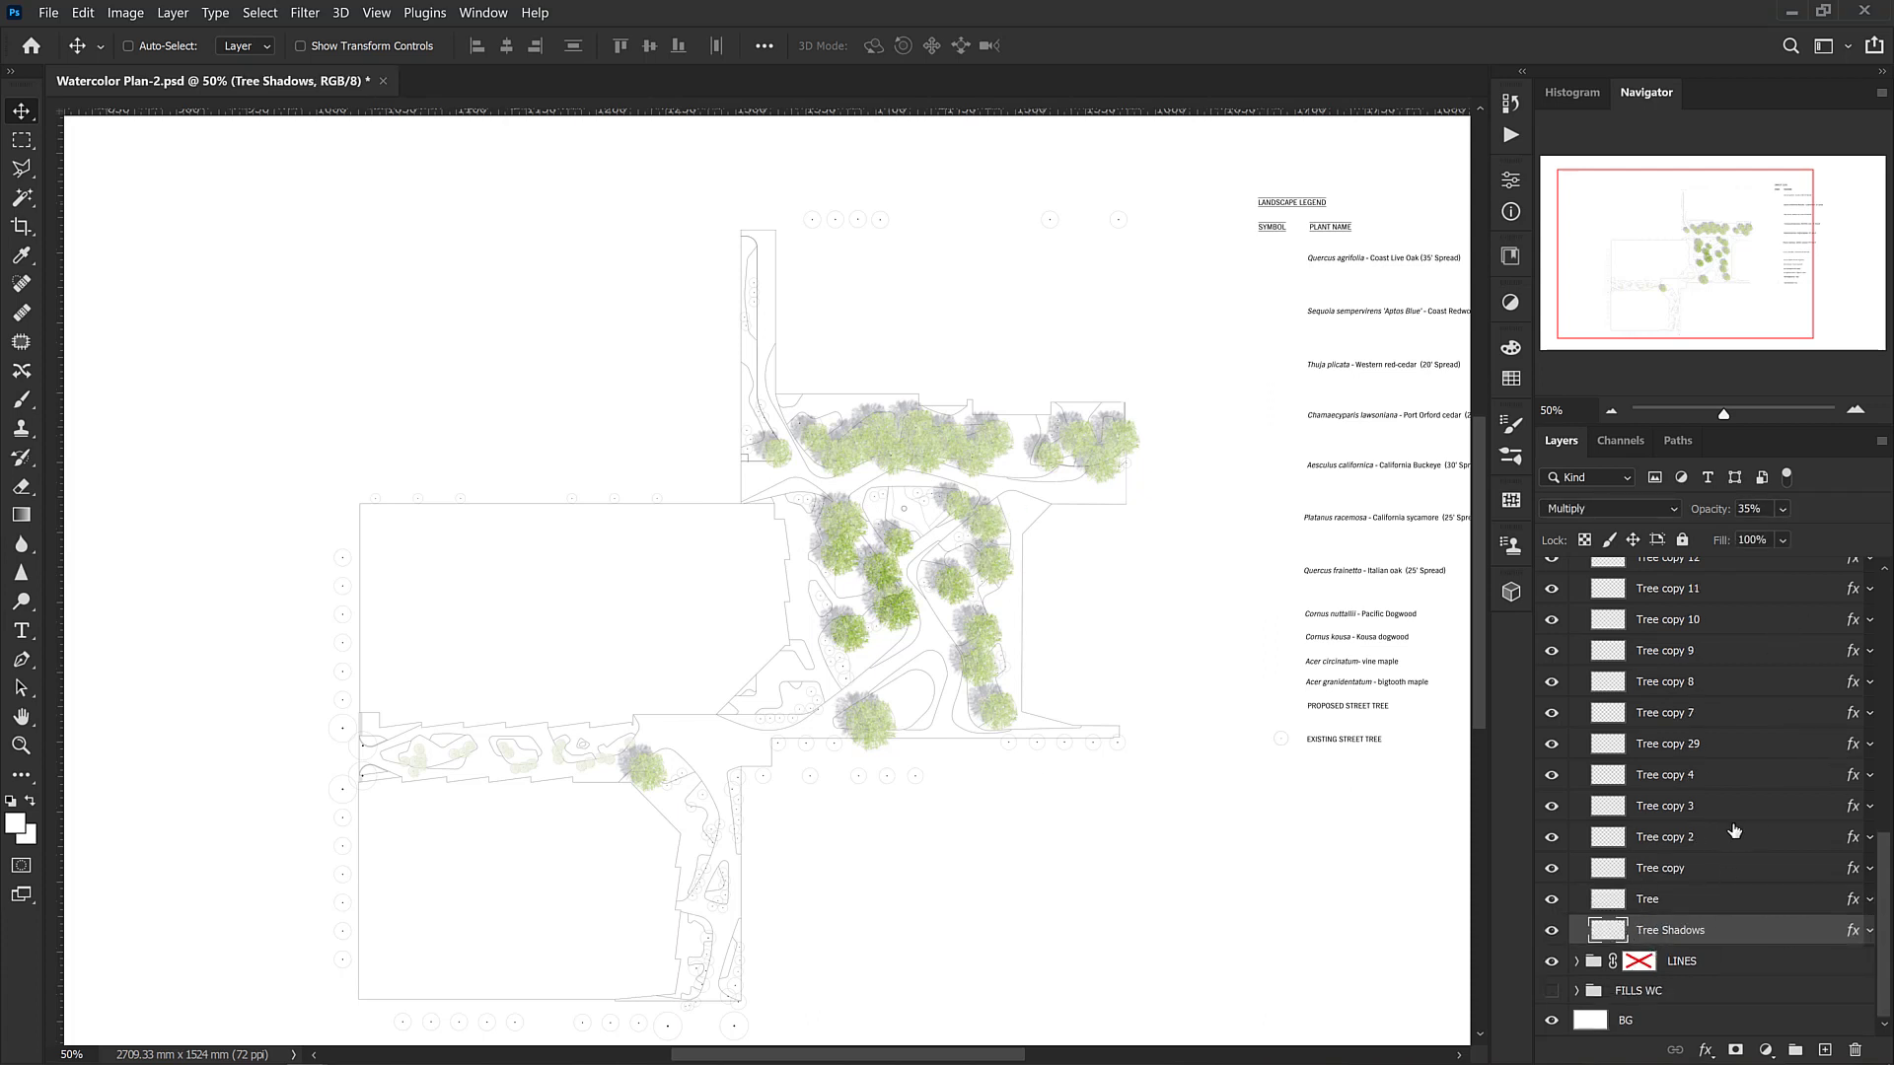
Collapse the Large Deciduous Canopy group, and expand the FILLS WC group and turn on its visibility
{"action": "scroll", "coordinate": [1718, 736], "scroll_direction": "up", "scroll_amount": 3}
{"action": "scroll", "coordinate": [1720, 753], "scroll_direction": "up", "scroll_amount": 8}
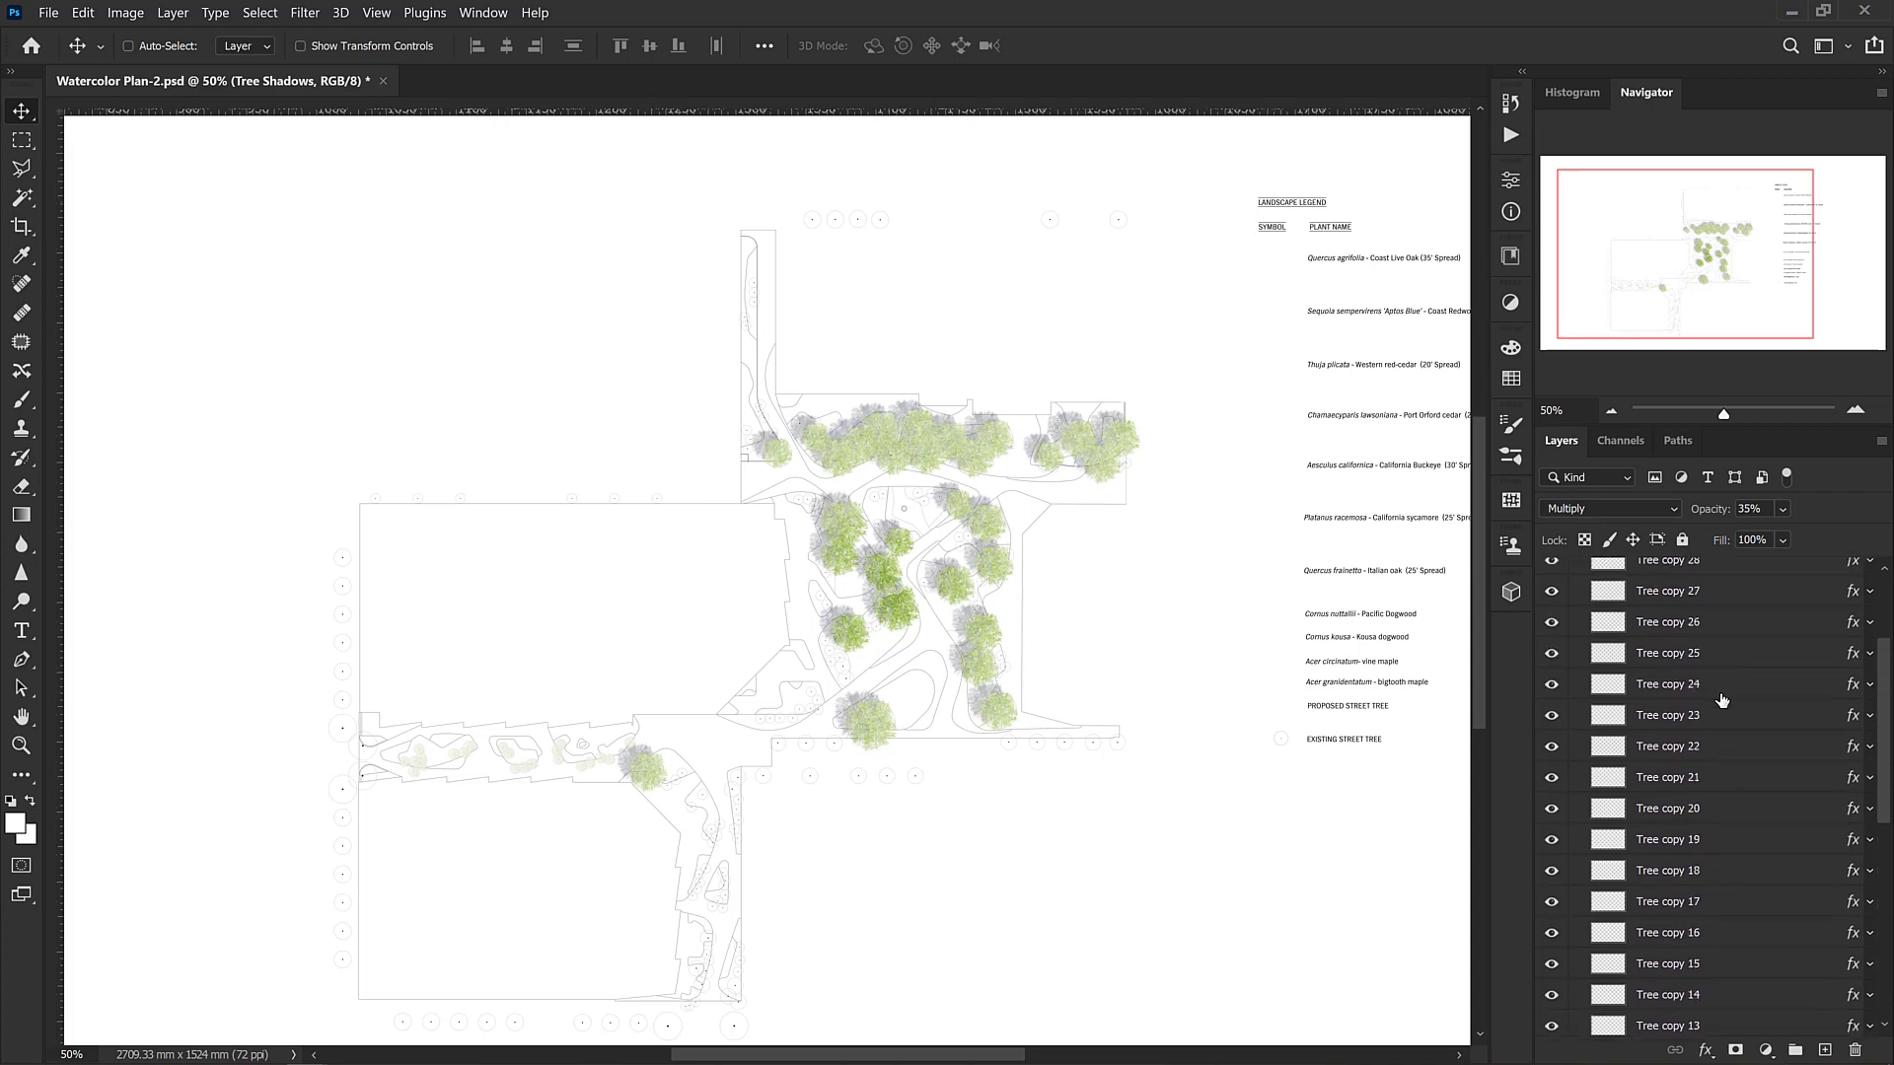
{"action": "left_click", "coordinate": [1576, 600]}
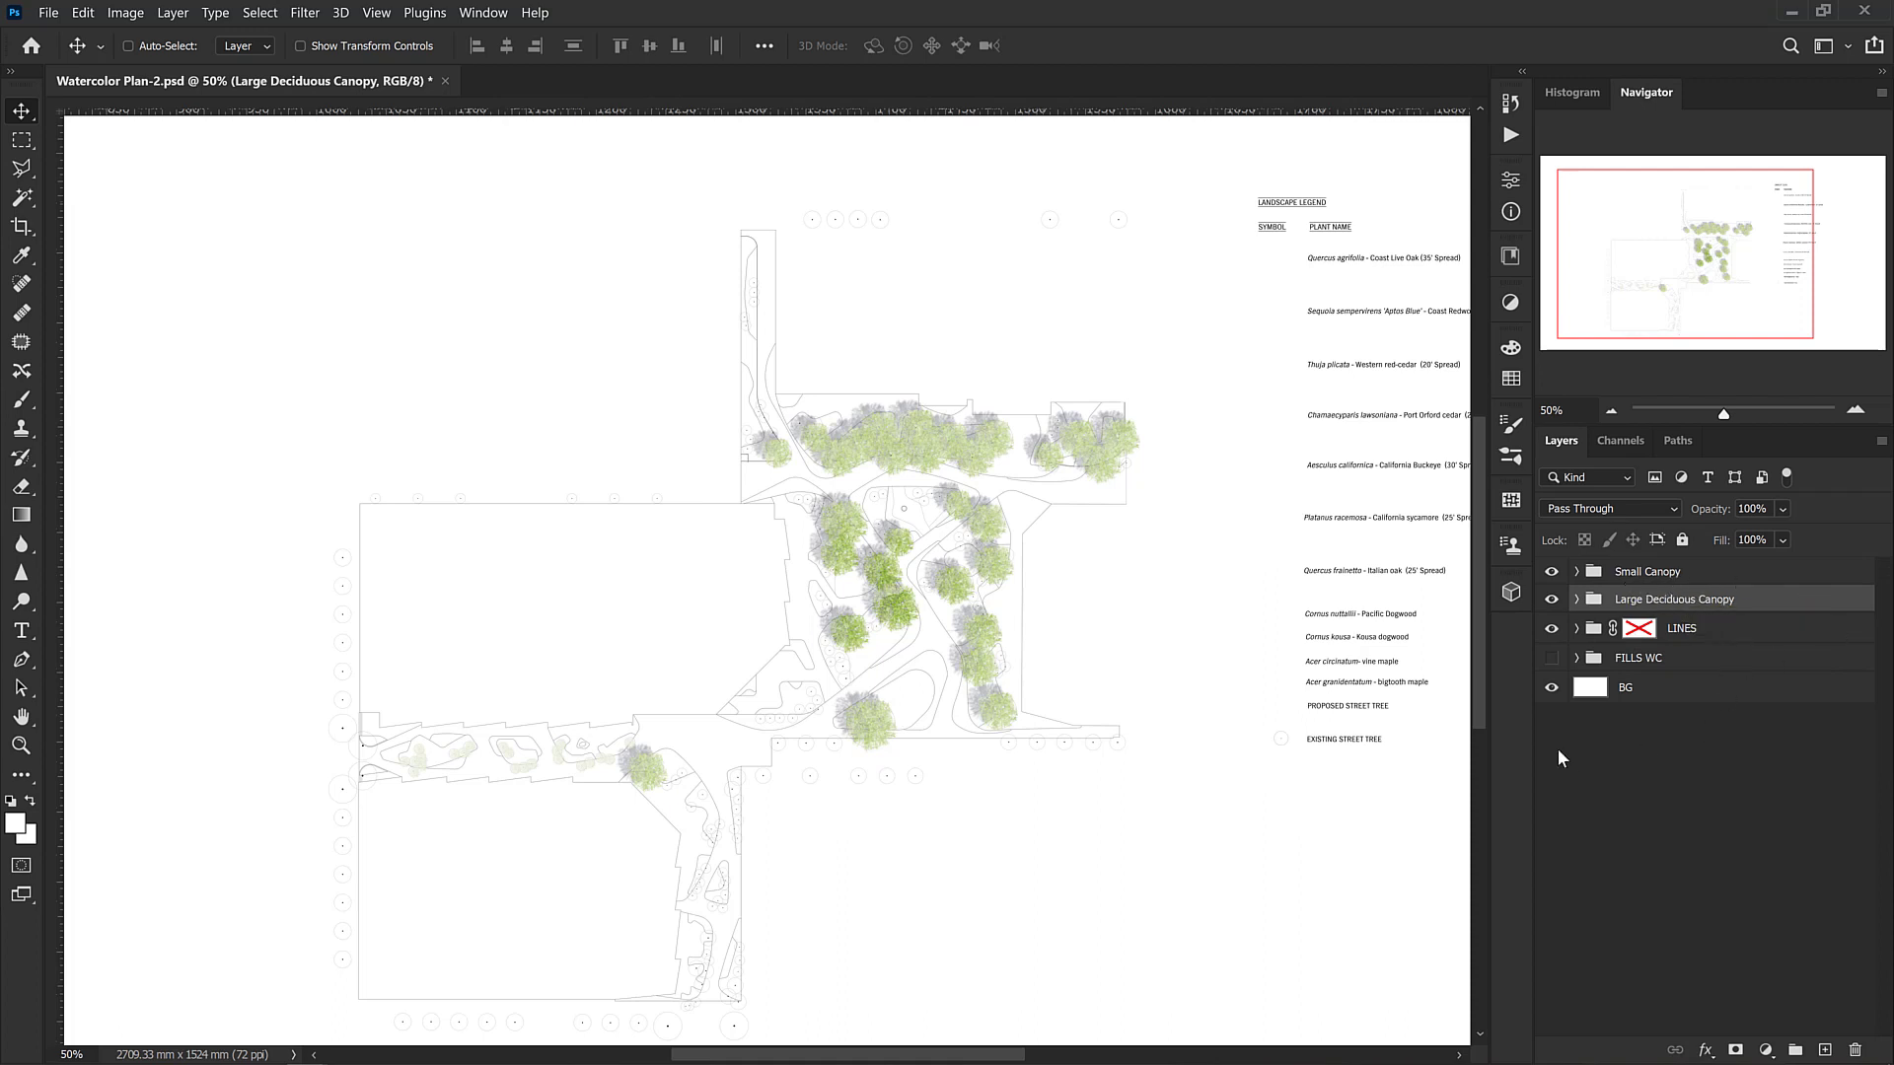
{"action": "left_click", "coordinate": [1576, 658]}
{"action": "left_click", "coordinate": [1551, 658]}
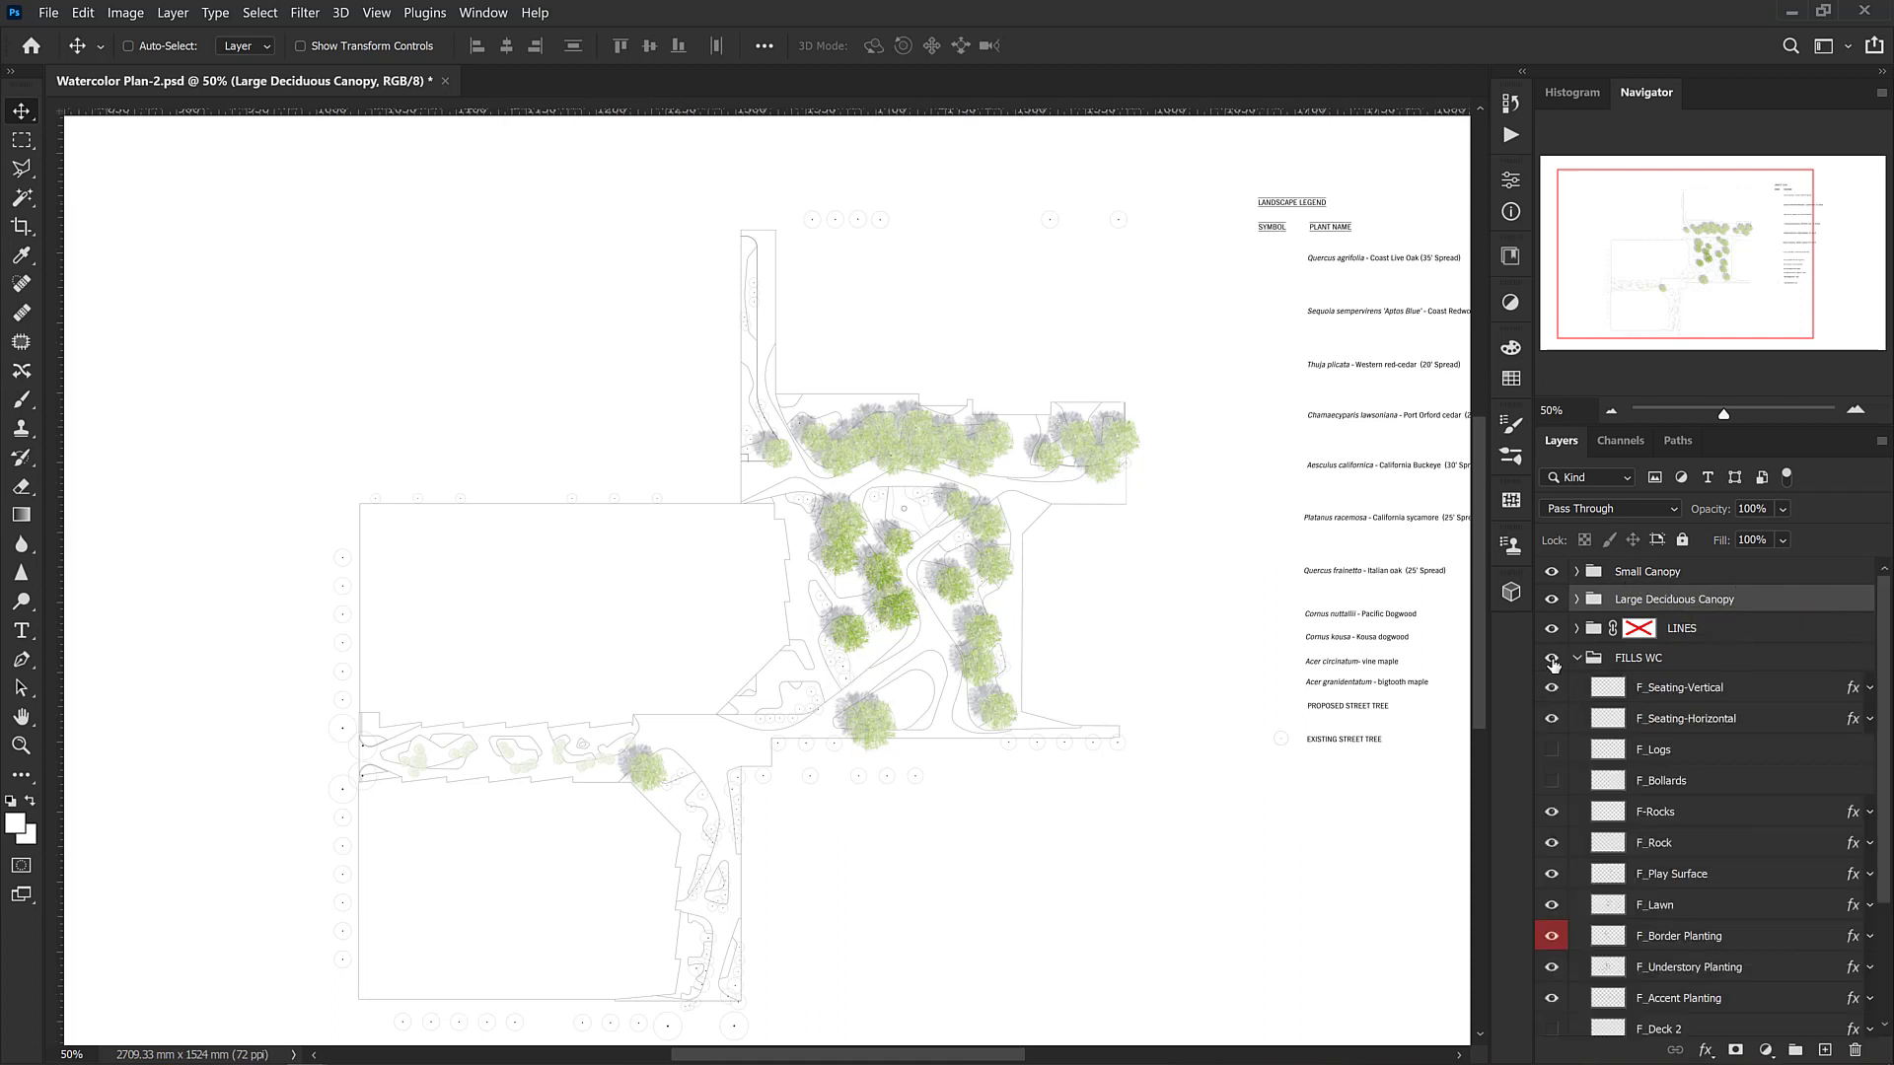